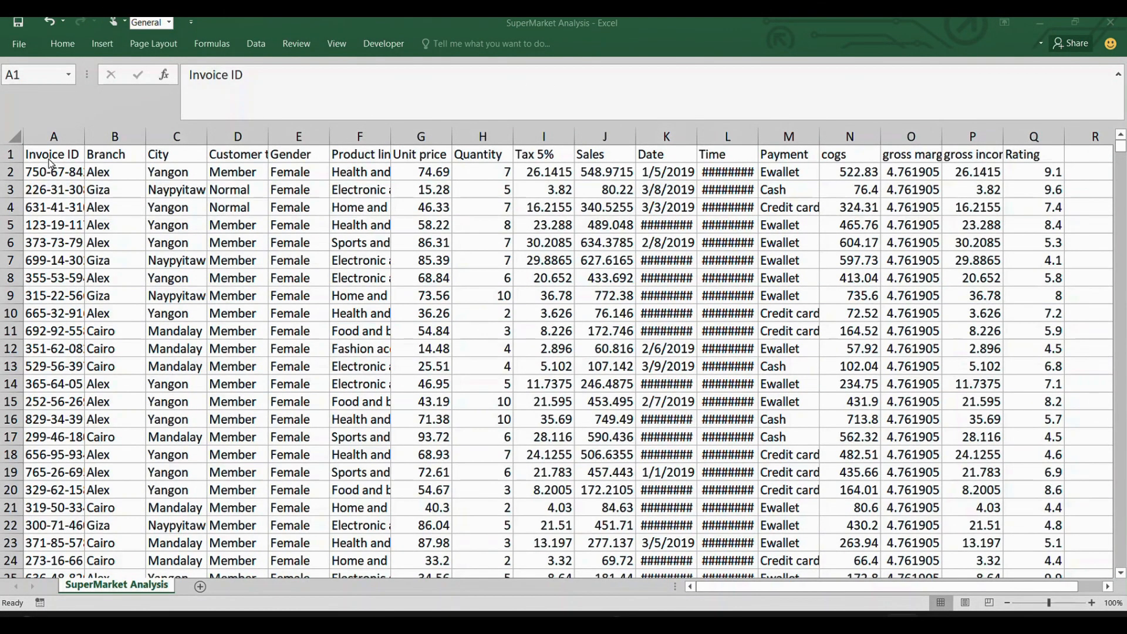
- Go through the dataset's column headers from Branch to Product line and widen the Product line column to fit its header
{"action": "left_click", "coordinate": [94, 157]}
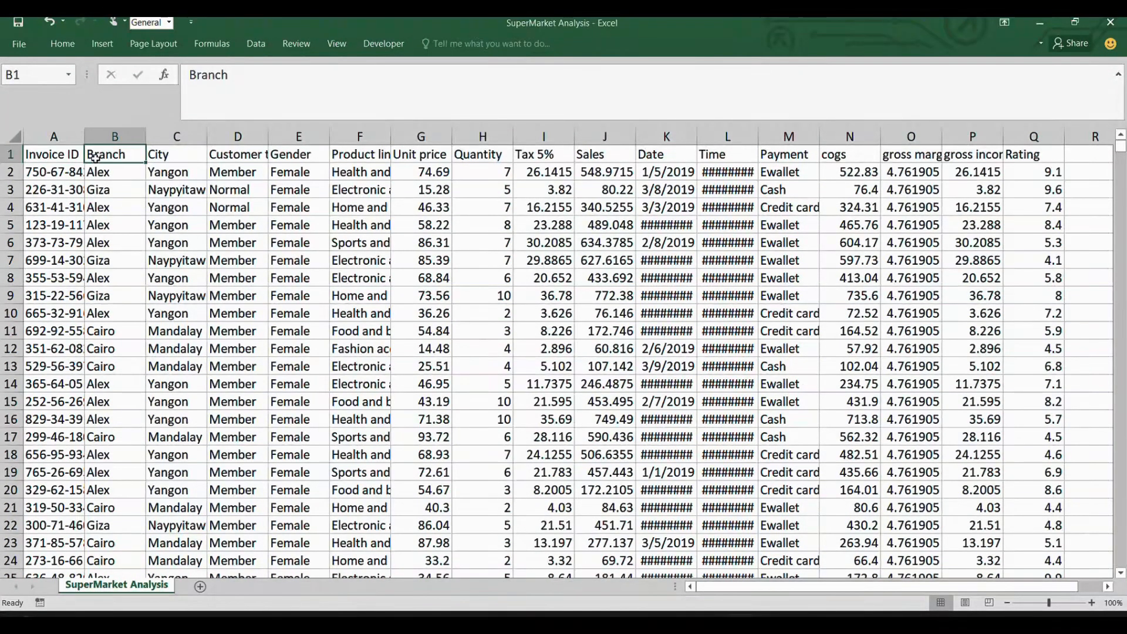
{"action": "left_click", "coordinate": [159, 162]}
{"action": "left_click", "coordinate": [230, 170]}
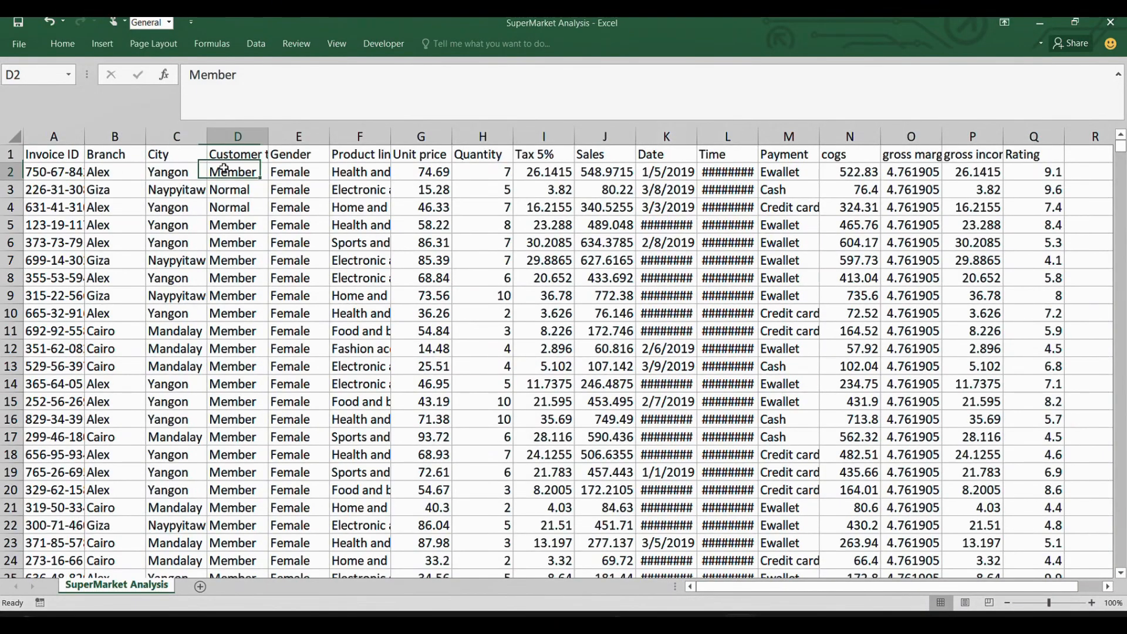
{"action": "left_click", "coordinate": [276, 157]}
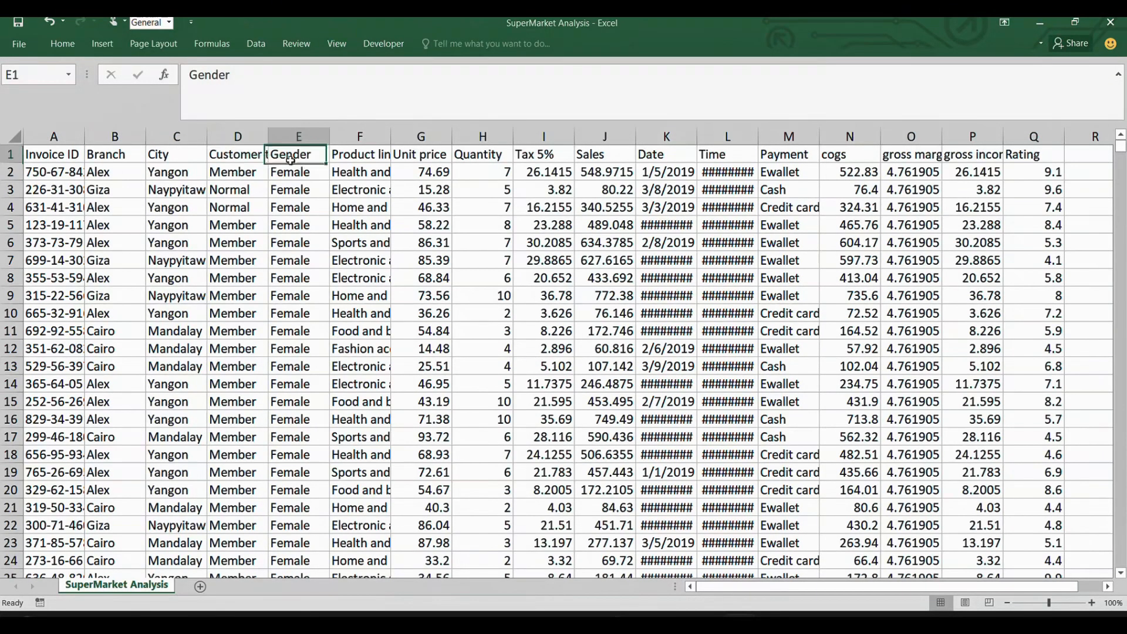
{"action": "left_click", "coordinate": [367, 158]}
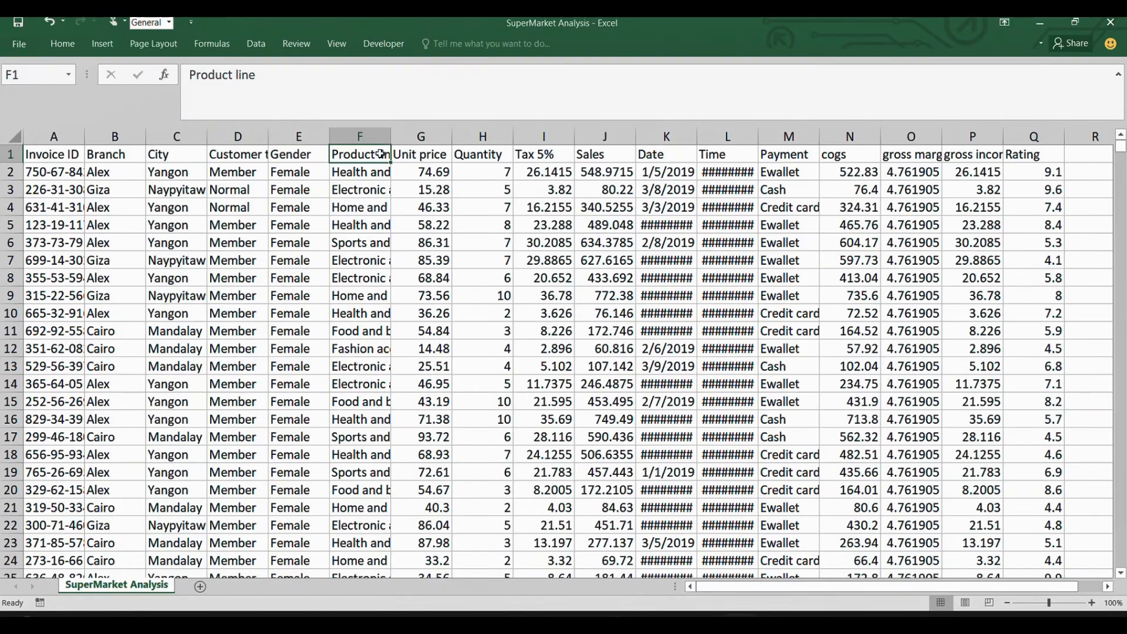
{"action": "left_click_drag", "start_coordinate": [390, 136], "coordinate": [407, 141]}
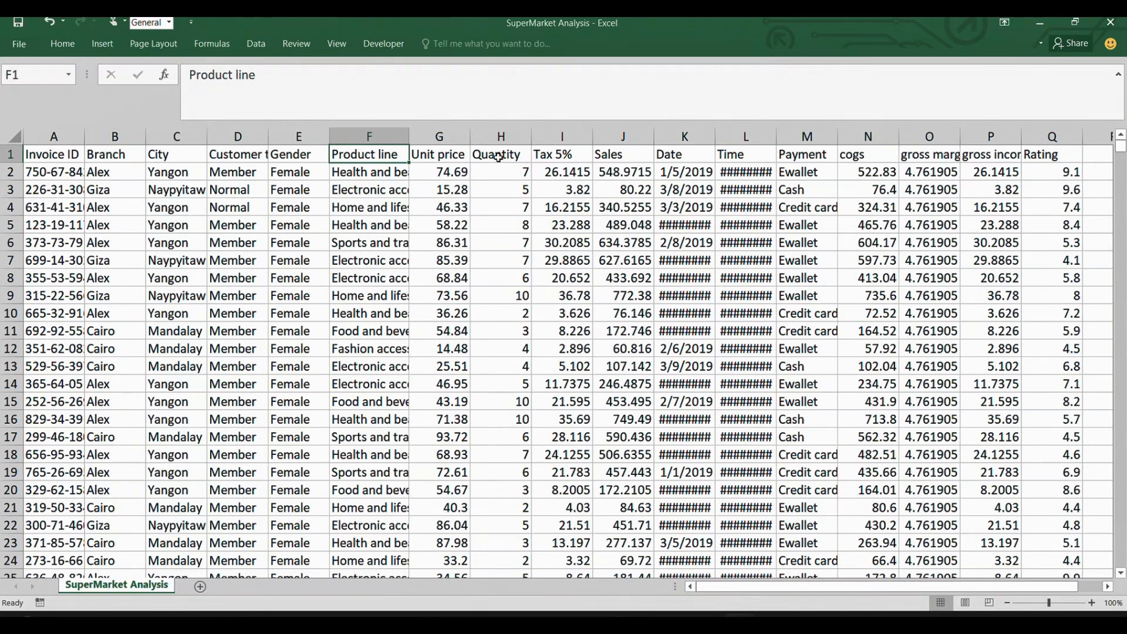
- Go through the headers from Tax 5% to gross margin percentage and widen the gross income column slightly
{"action": "left_click", "coordinate": [564, 162]}
{"action": "left_click", "coordinate": [620, 166]}
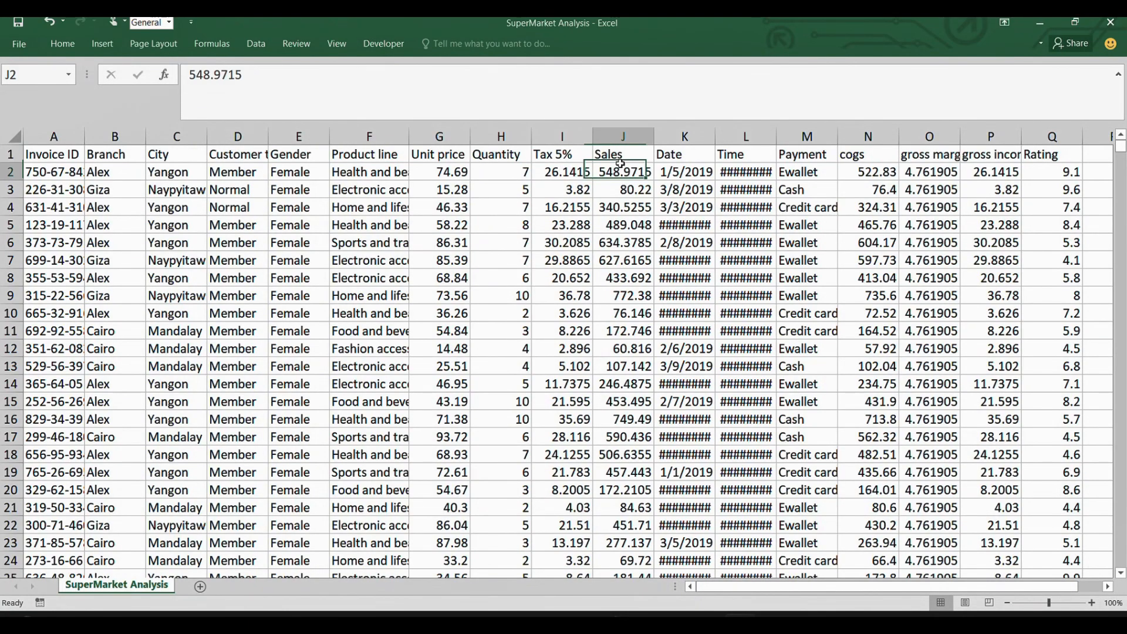
{"action": "left_click", "coordinate": [661, 154]}
{"action": "left_click", "coordinate": [727, 153]}
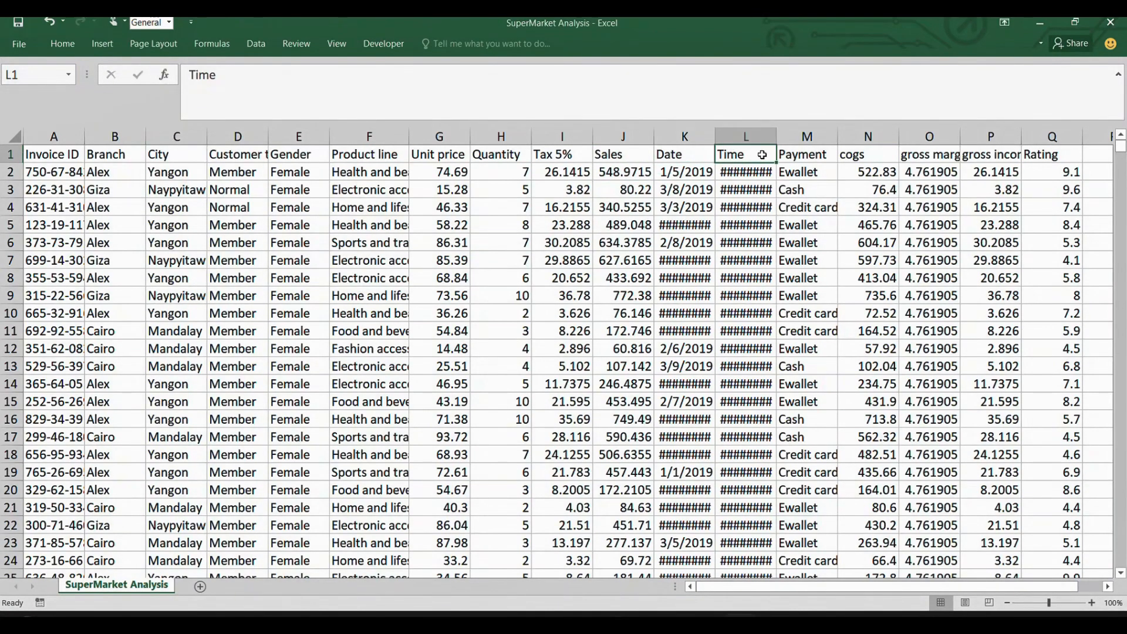
{"action": "left_click", "coordinate": [794, 156]}
{"action": "left_click", "coordinate": [842, 156]}
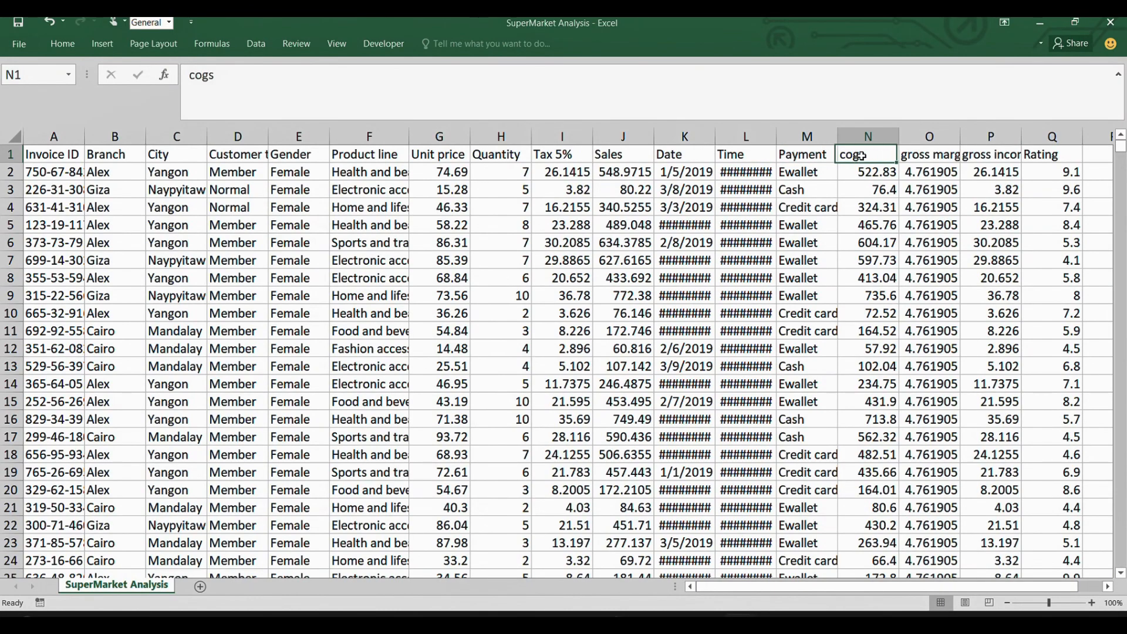
{"action": "left_click", "coordinate": [907, 156]}
{"action": "left_click_drag", "start_coordinate": [1022, 141], "coordinate": [1033, 140]}
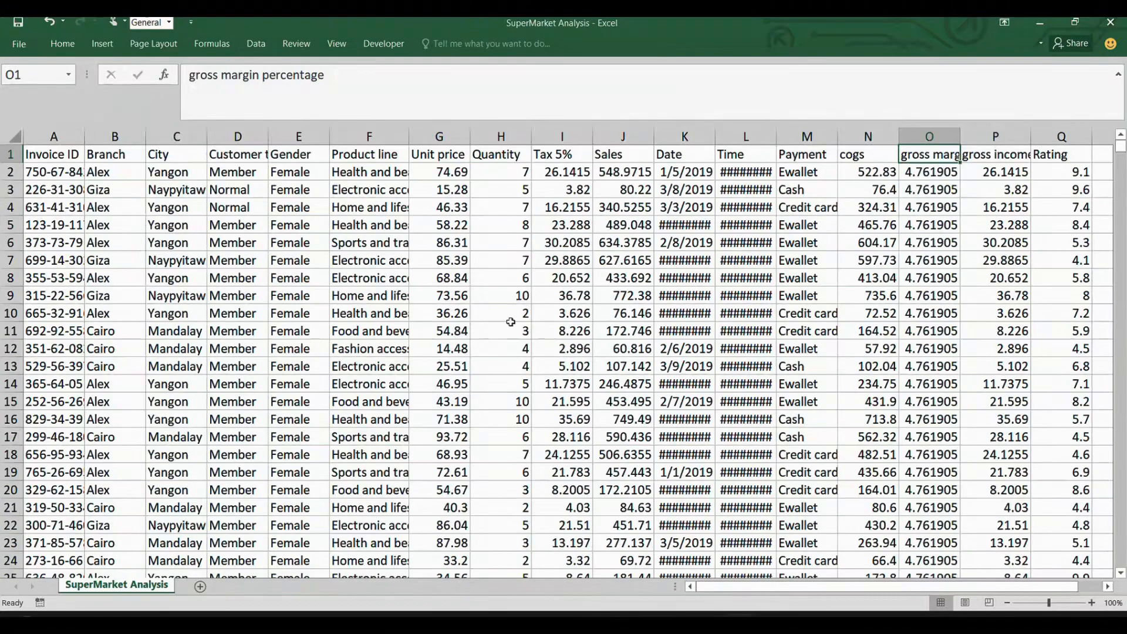
- Widen the Time column so its values show in full, and look over the first rows of sales records
{"action": "left_click", "coordinate": [778, 148]}
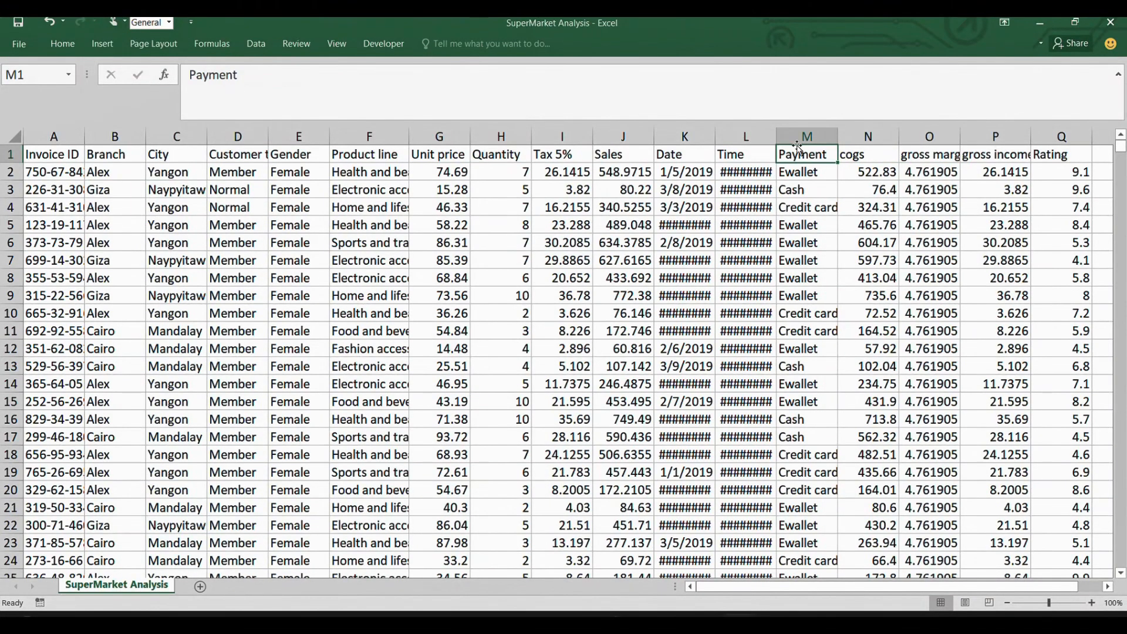
{"action": "left_click_drag", "start_coordinate": [774, 136], "coordinate": [791, 135]}
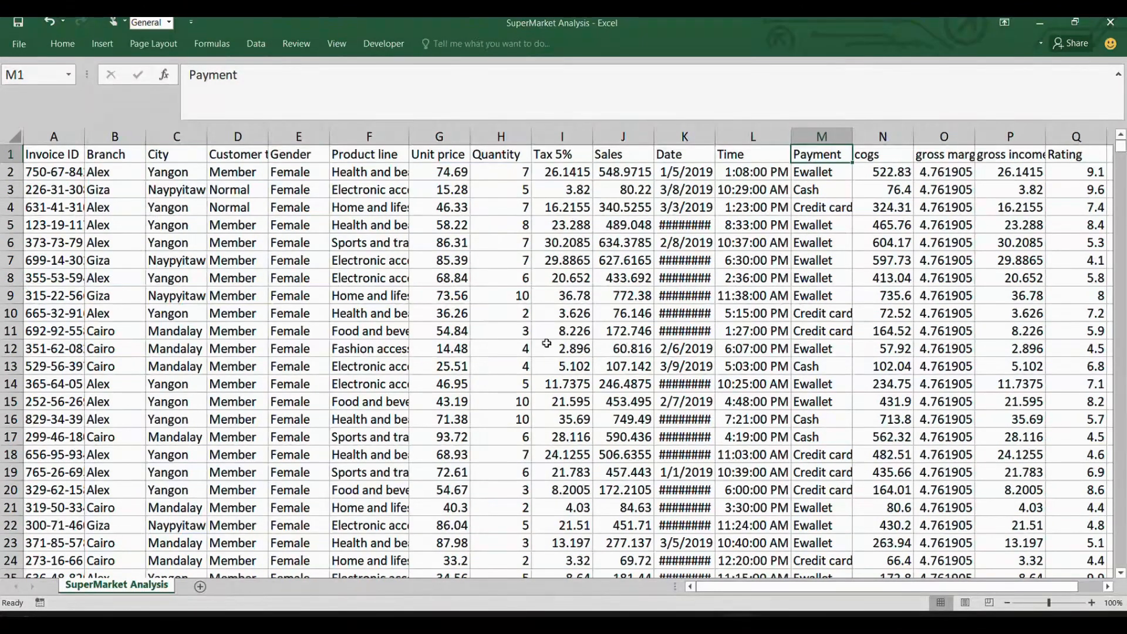
{"action": "scroll", "coordinate": [675, 431], "scroll_direction": "down", "scroll_amount": 6}
{"action": "scroll", "coordinate": [644, 455], "scroll_direction": "up", "scroll_amount": 6}
{"action": "scroll", "coordinate": [826, 320], "scroll_direction": "down", "scroll_amount": 1}
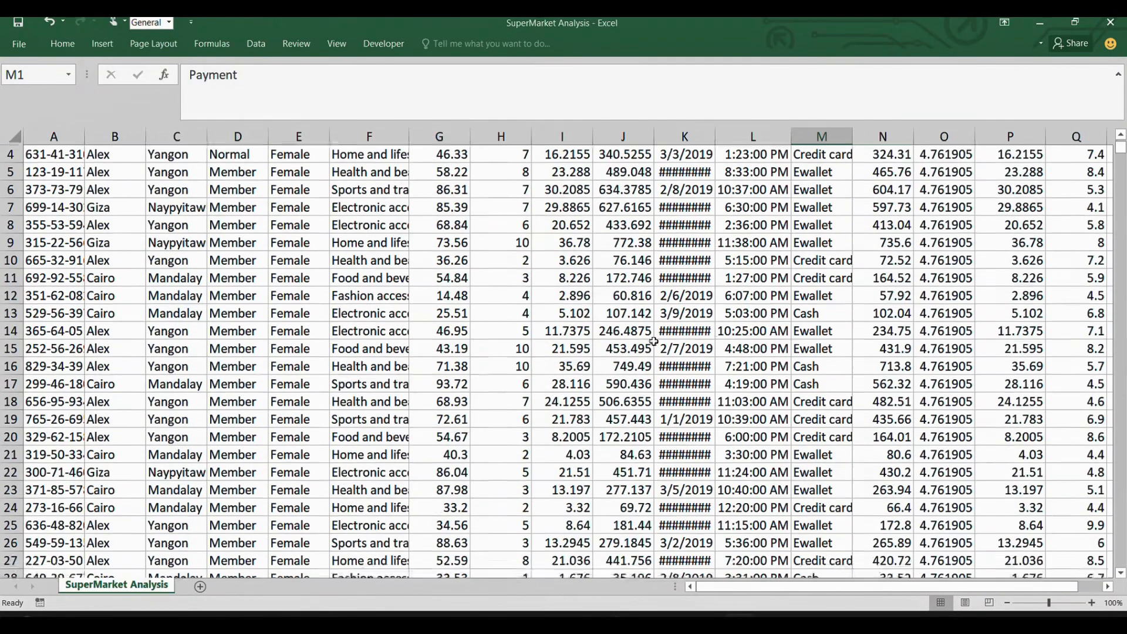
{"action": "scroll", "coordinate": [630, 327], "scroll_direction": "up", "scroll_amount": 1}
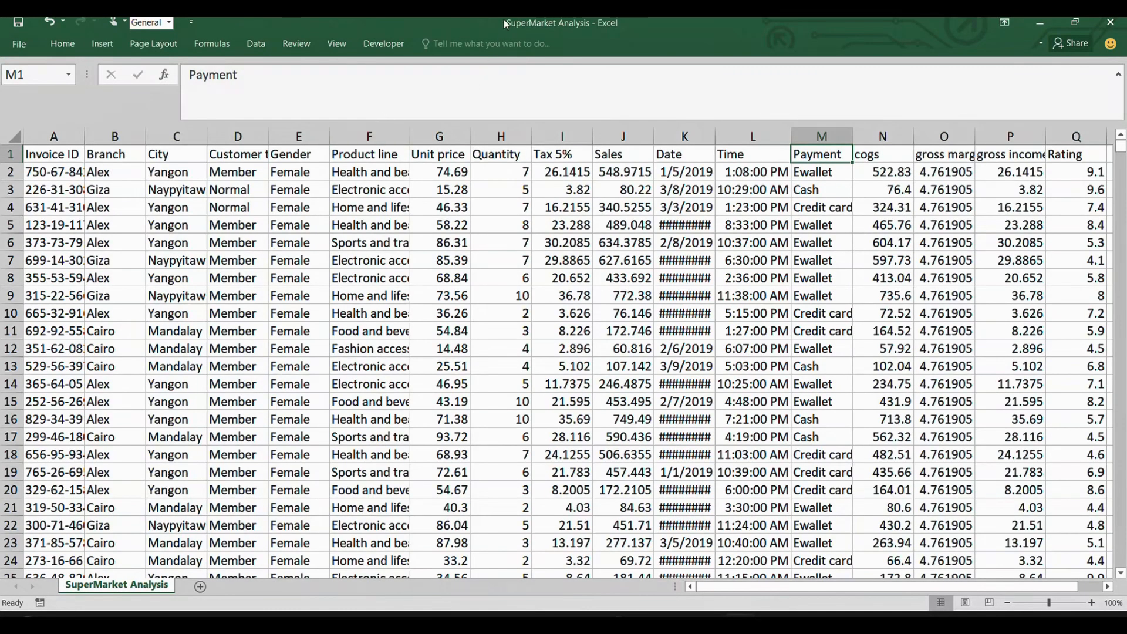
{"action": "key", "text": "ctrl+n"}
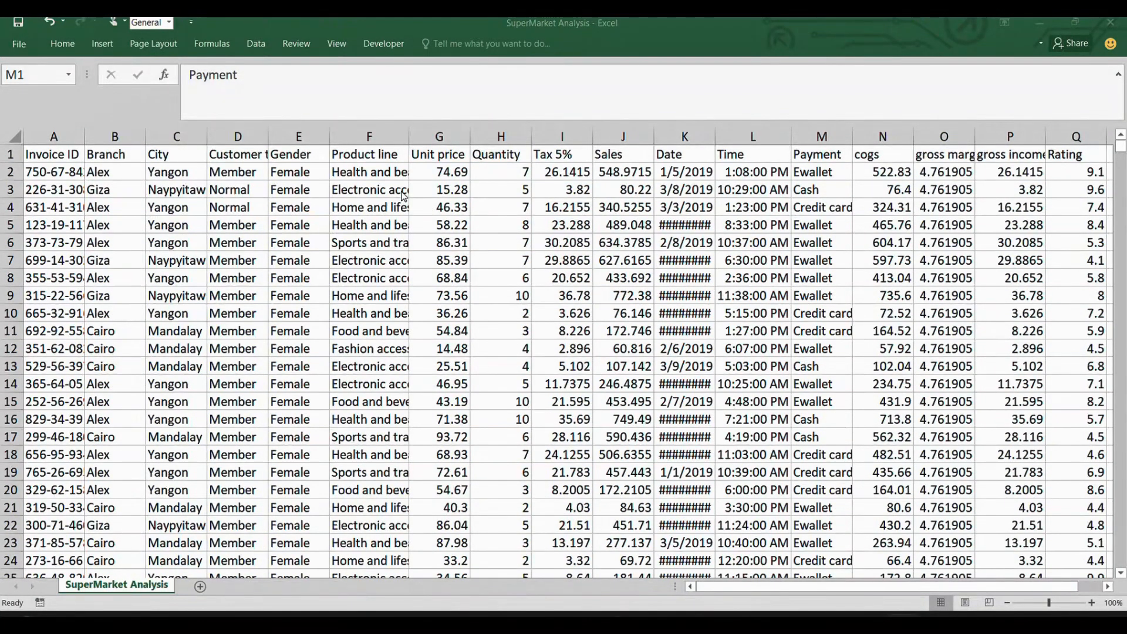
- Create a PivotTable on a new worksheet from 'SuperMarket Analysis'!$A$1:$Q$1001 and add Sales as summed values
{"action": "left_click", "coordinate": [447, 189]}
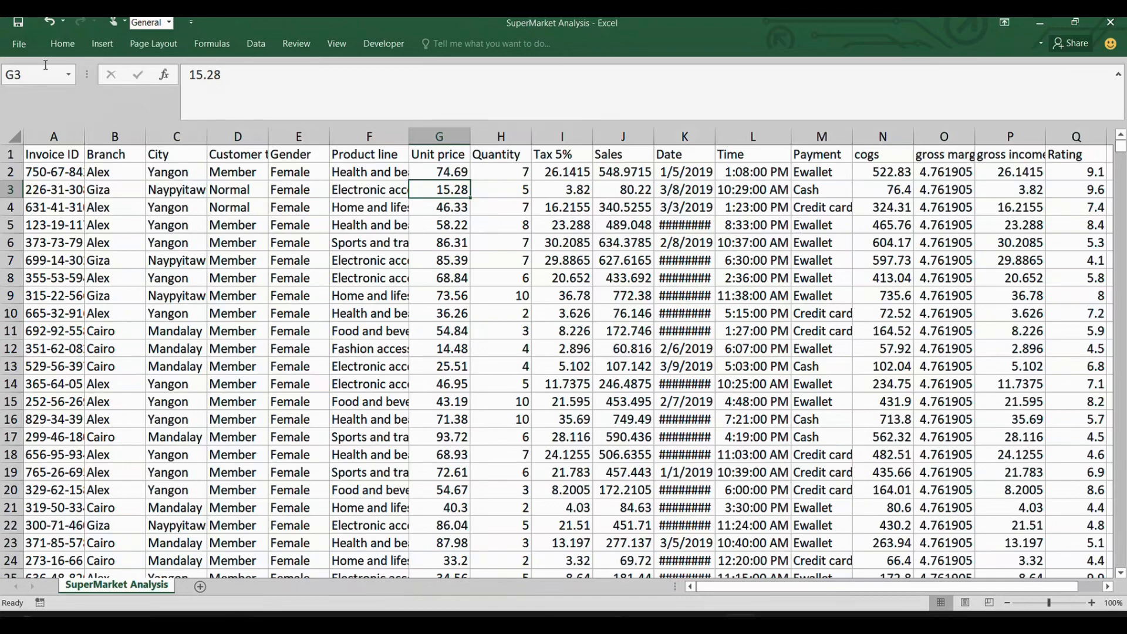
{"action": "left_click", "coordinate": [104, 45]}
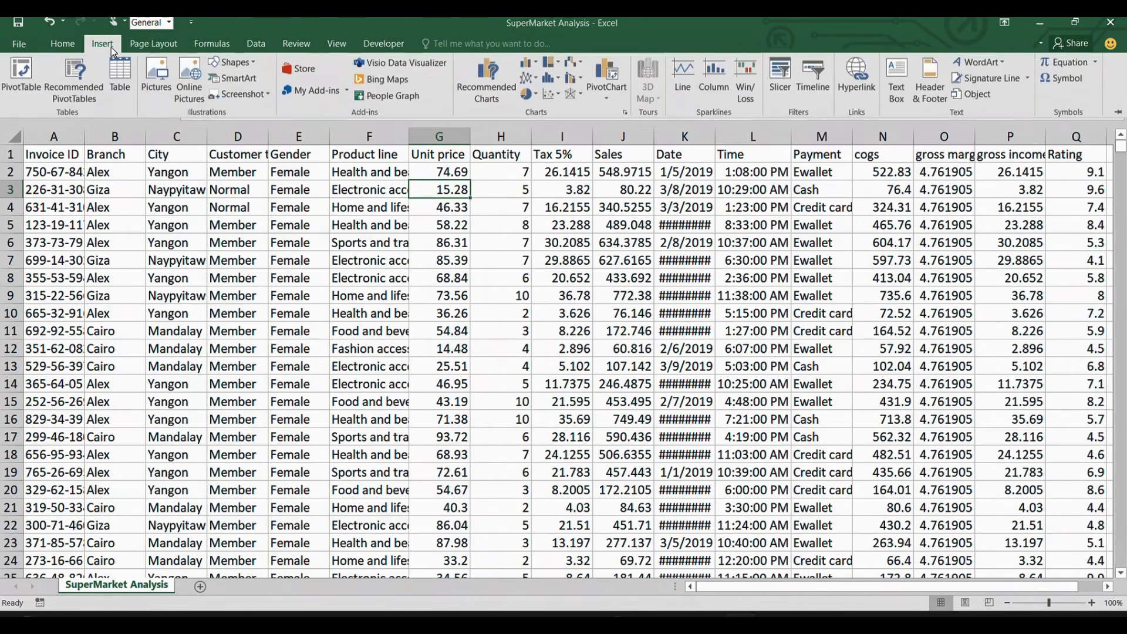
{"action": "left_click", "coordinate": [21, 71]}
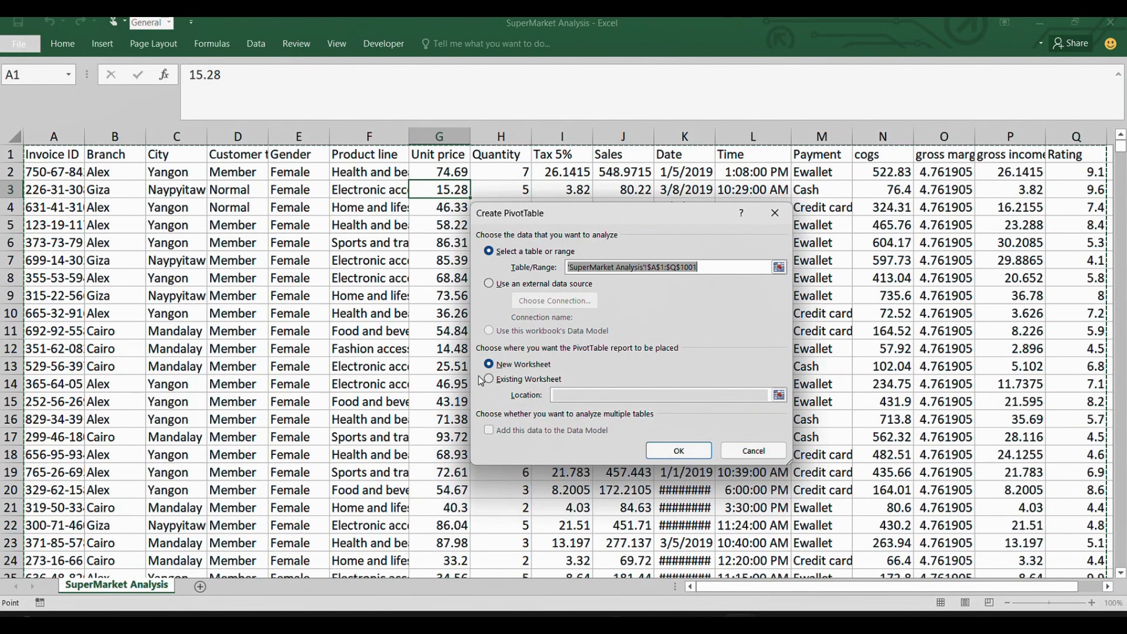
{"action": "left_click", "coordinate": [658, 455]}
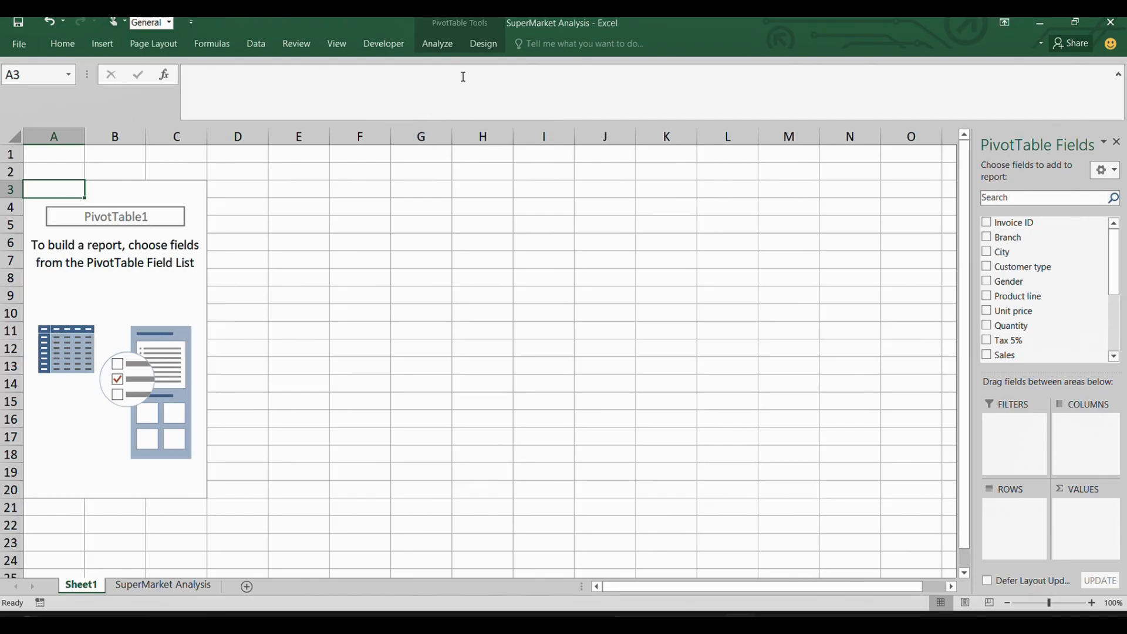
{"action": "left_click", "coordinate": [487, 39]}
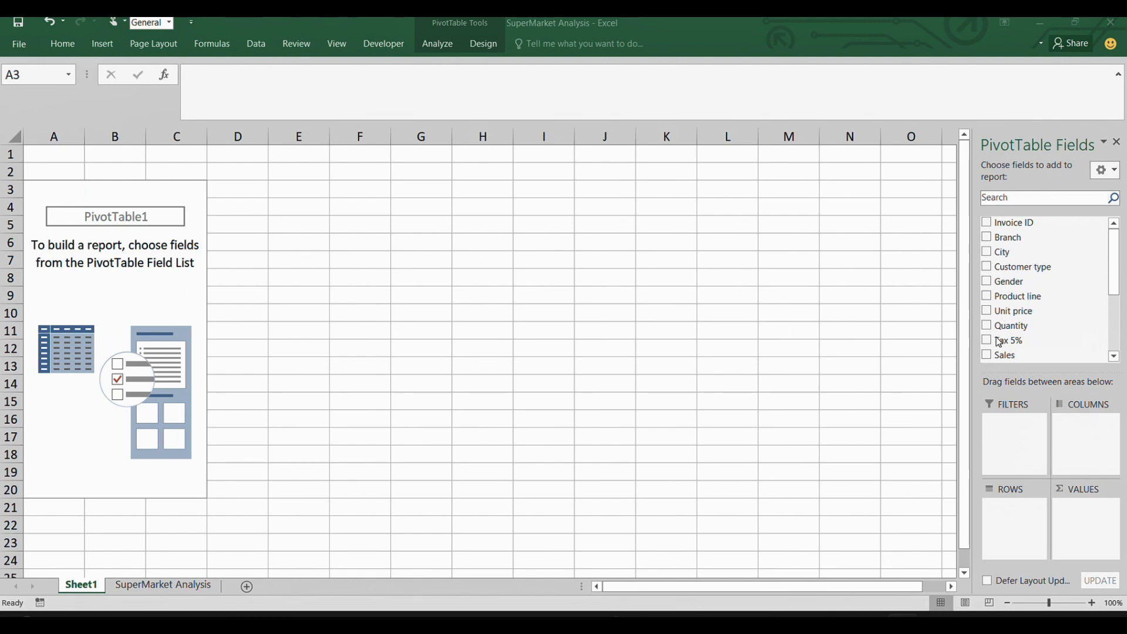
{"action": "left_click_drag", "start_coordinate": [994, 360], "coordinate": [1075, 523]}
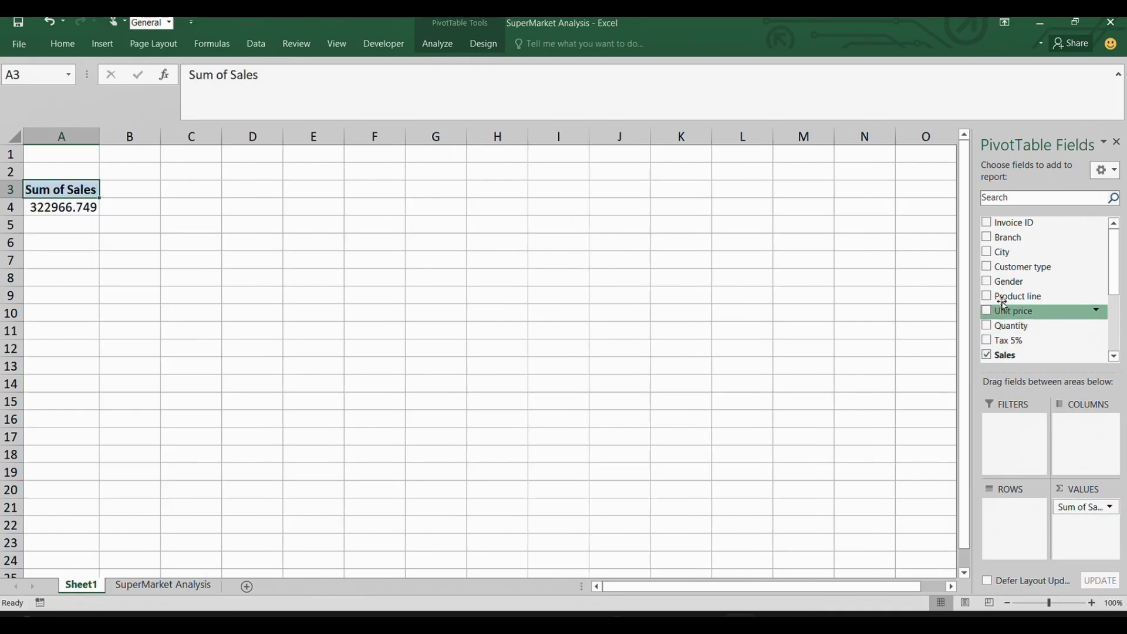
- Add the Time field to the PivotTable's rows to break the sales down by hour
{"action": "scroll", "coordinate": [1015, 347], "scroll_direction": "down", "scroll_amount": 3}
{"action": "scroll", "coordinate": [1016, 351], "scroll_direction": "down", "scroll_amount": 4}
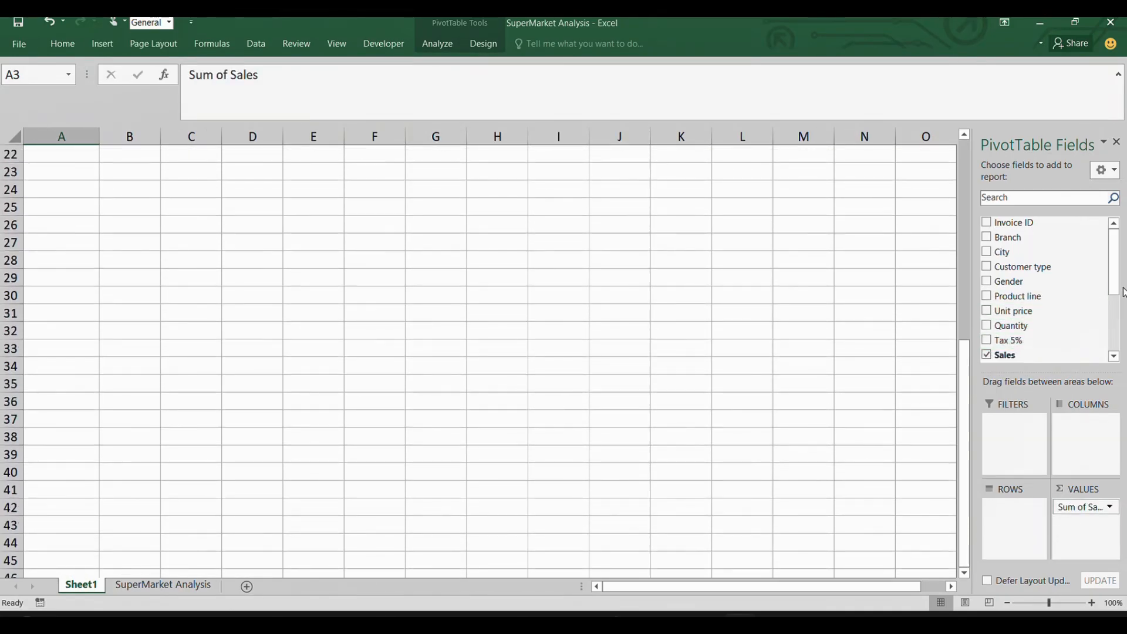
{"action": "left_click_drag", "start_coordinate": [1123, 274], "coordinate": [1123, 342]}
{"action": "scroll", "coordinate": [1050, 307], "scroll_direction": "up", "scroll_amount": 2}
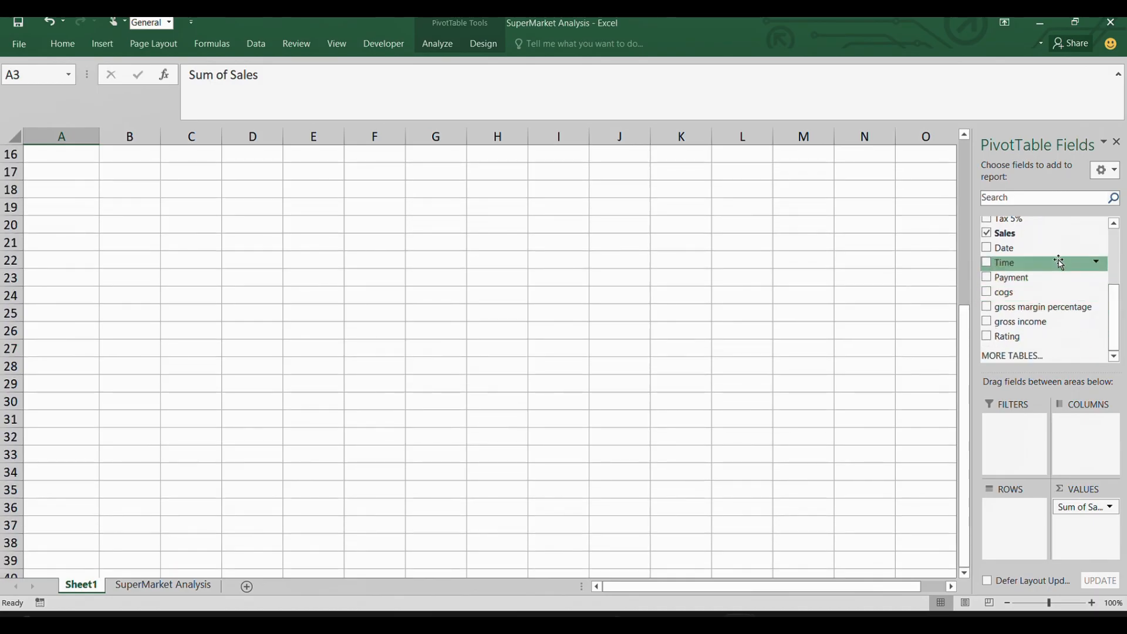
{"action": "left_click_drag", "start_coordinate": [1061, 273], "coordinate": [1009, 514]}
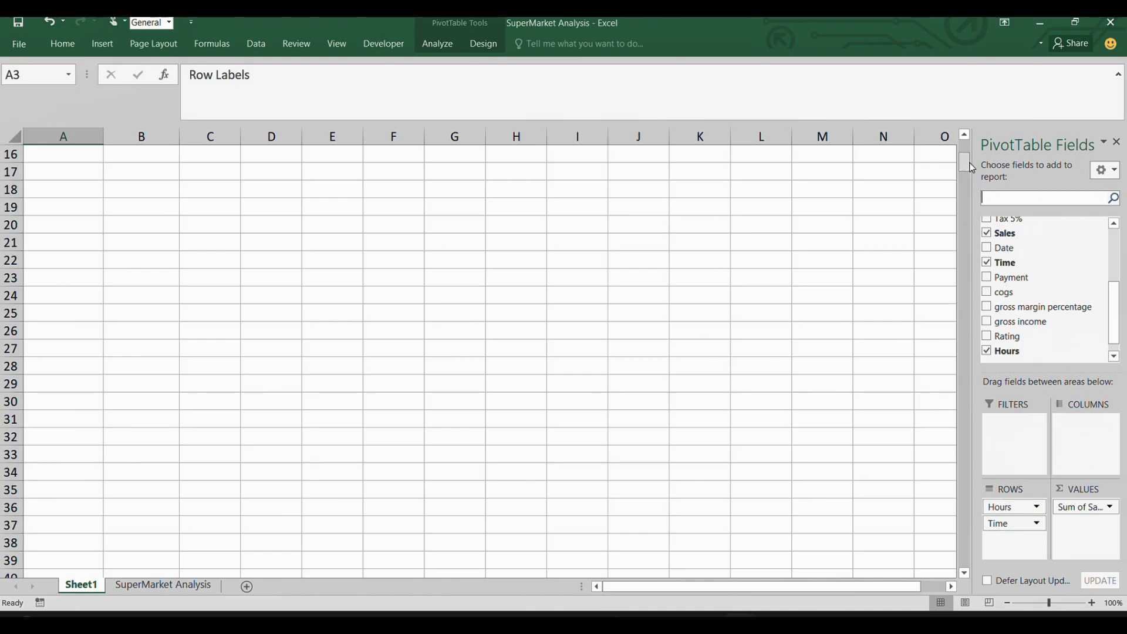
{"action": "left_click_drag", "start_coordinate": [966, 166], "coordinate": [969, 147]}
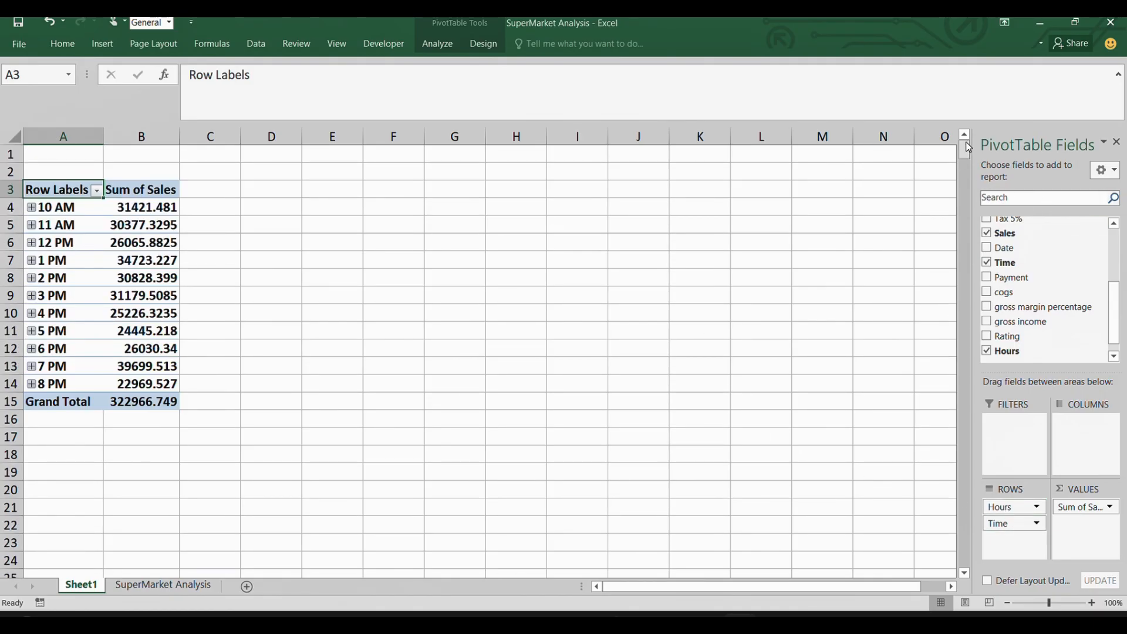
- Move the Time field from rows to values, and remove both Hours and Time from the PivotTable
{"action": "left_click", "coordinate": [1037, 526]}
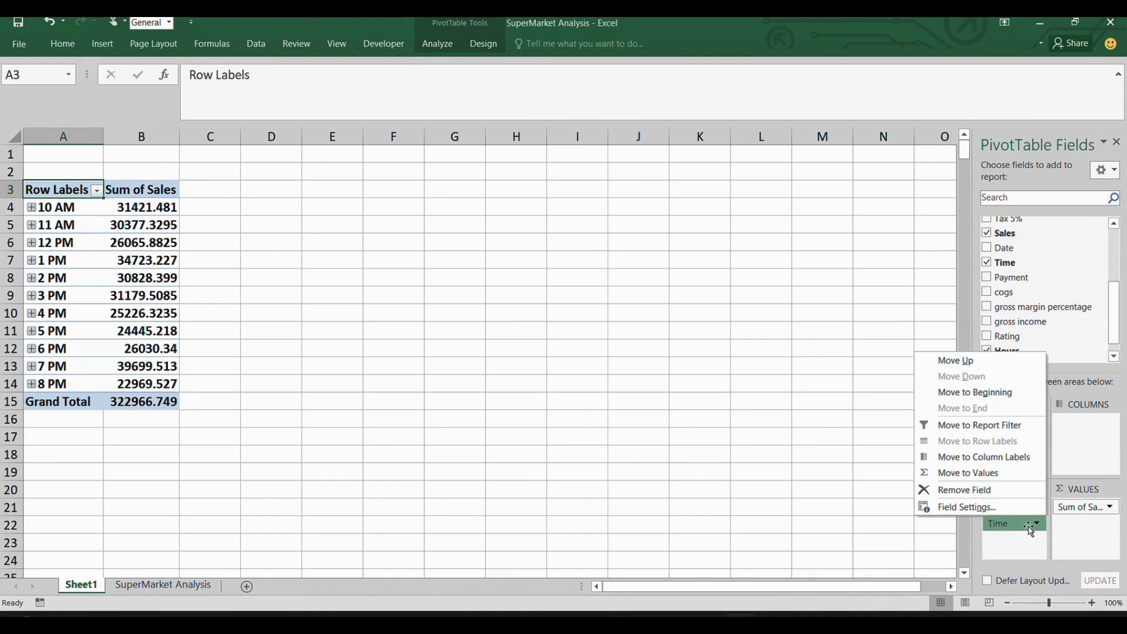
{"action": "left_click", "coordinate": [986, 476]}
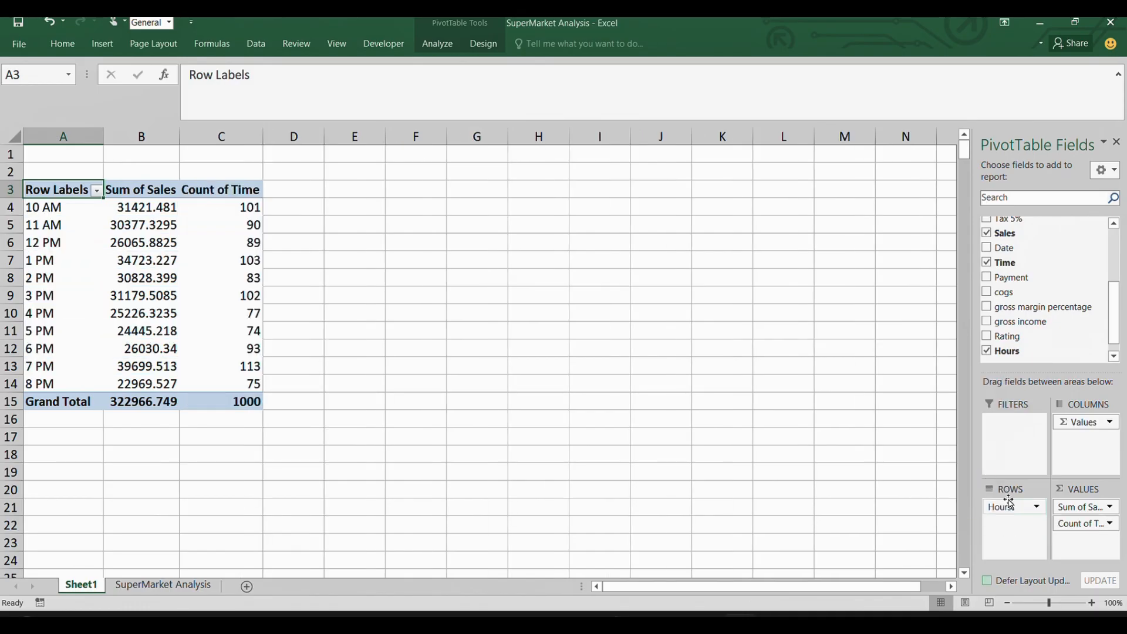
{"action": "left_click", "coordinate": [1033, 509]}
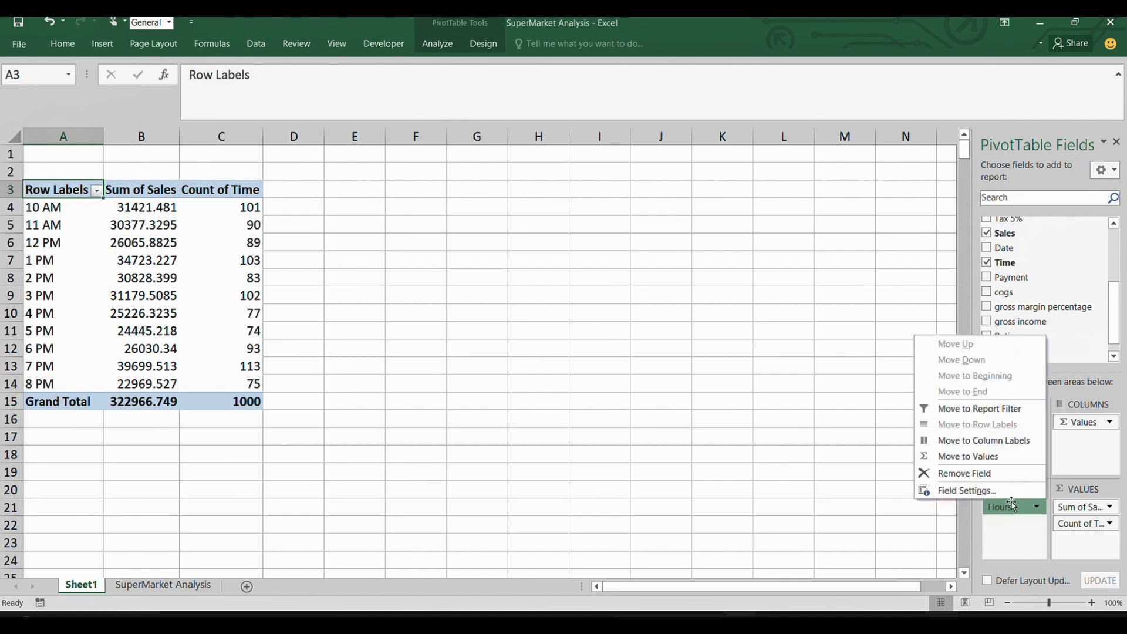
{"action": "left_click", "coordinate": [974, 473]}
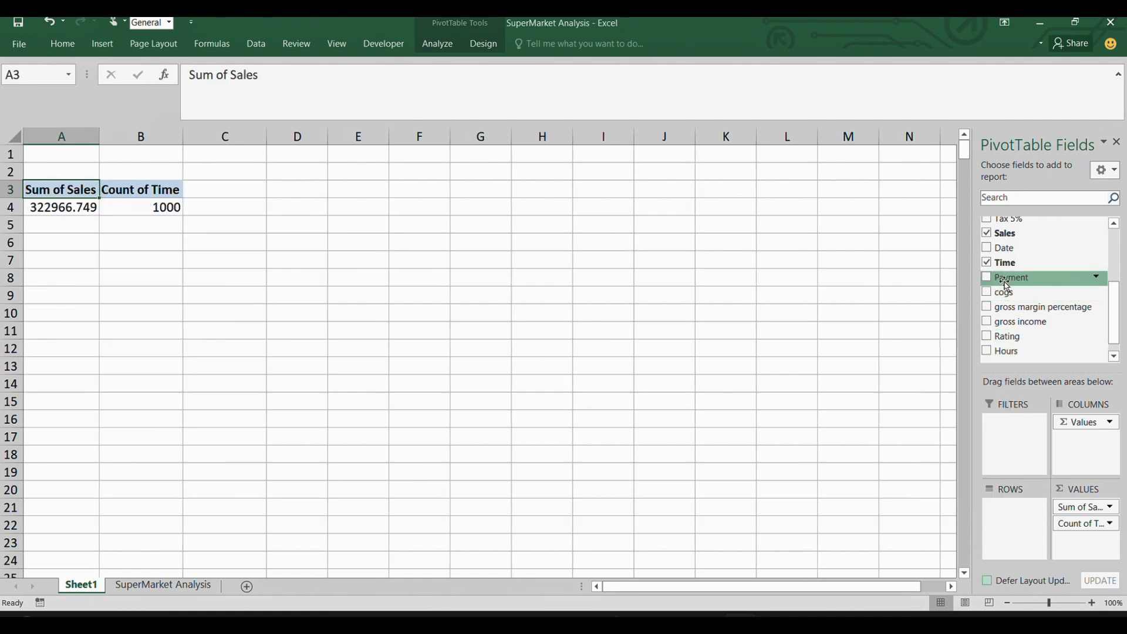
{"action": "left_click", "coordinate": [990, 265]}
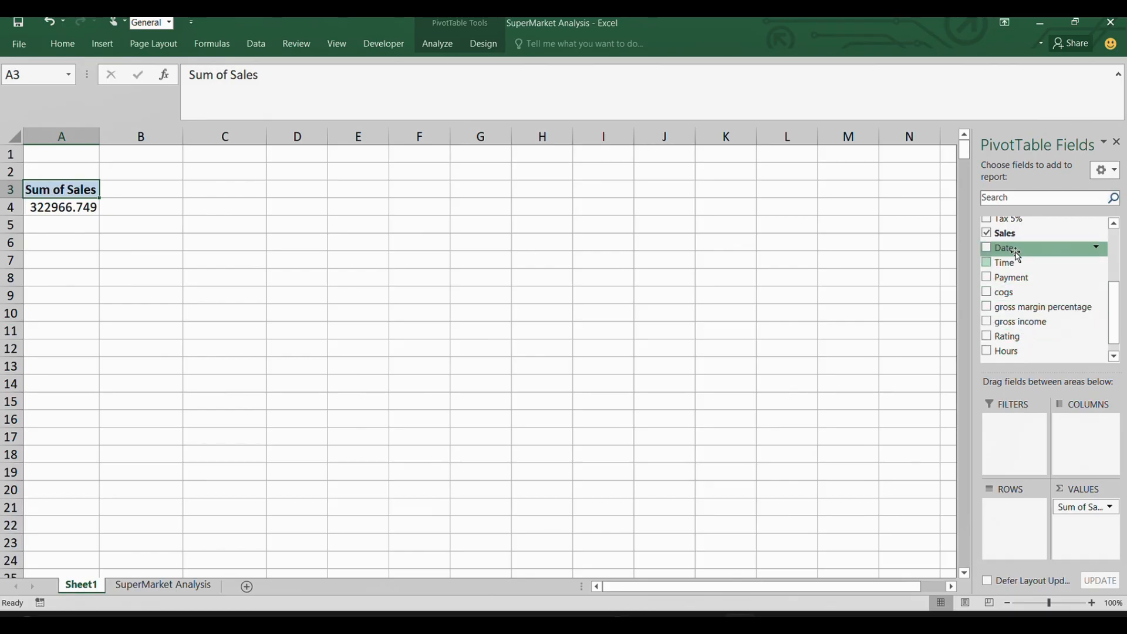
- Add the Date field to the PivotTable's rows and examine the sales for each month
{"action": "left_click_drag", "start_coordinate": [1004, 248], "coordinate": [1004, 509]}
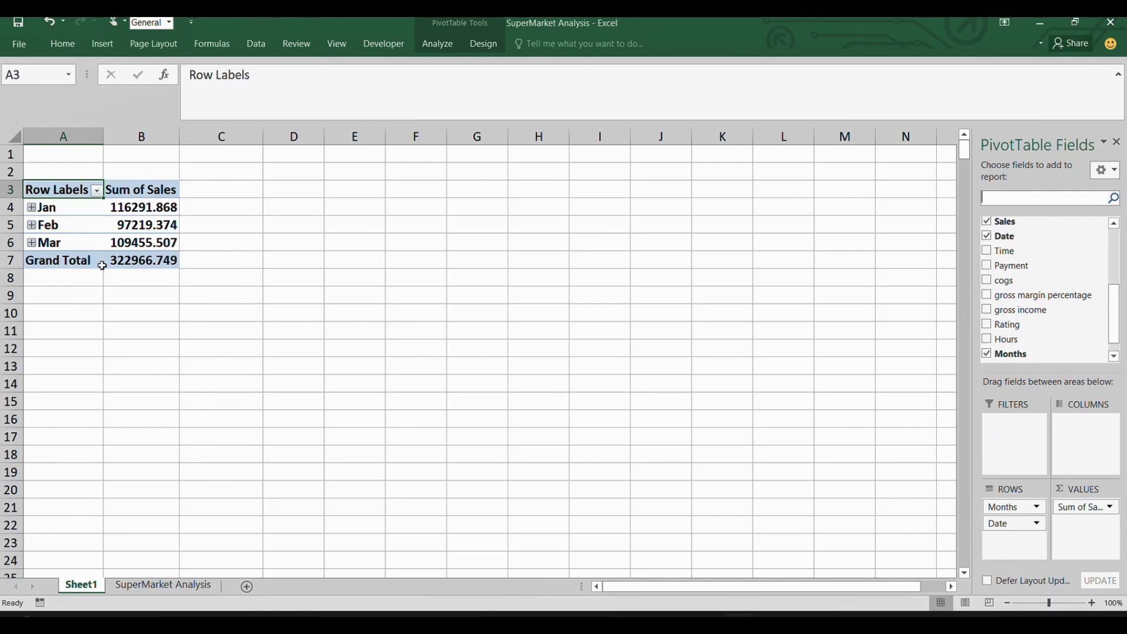
{"action": "mouse_move", "coordinate": [136, 230]}
{"action": "left_click", "coordinate": [93, 232]}
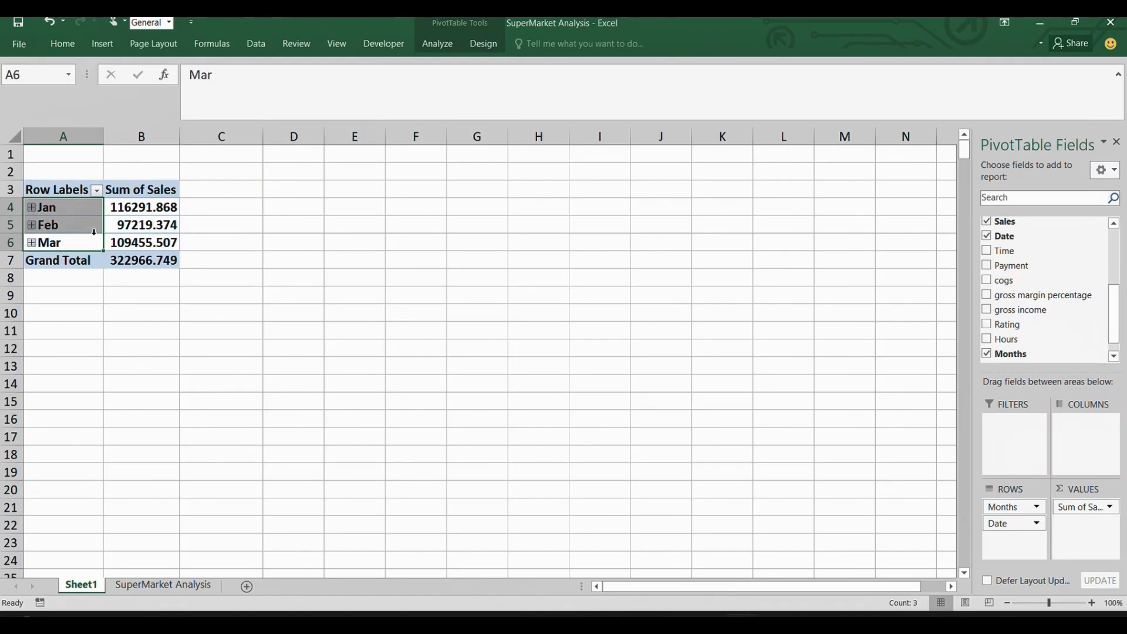
{"action": "left_click", "coordinate": [134, 224]}
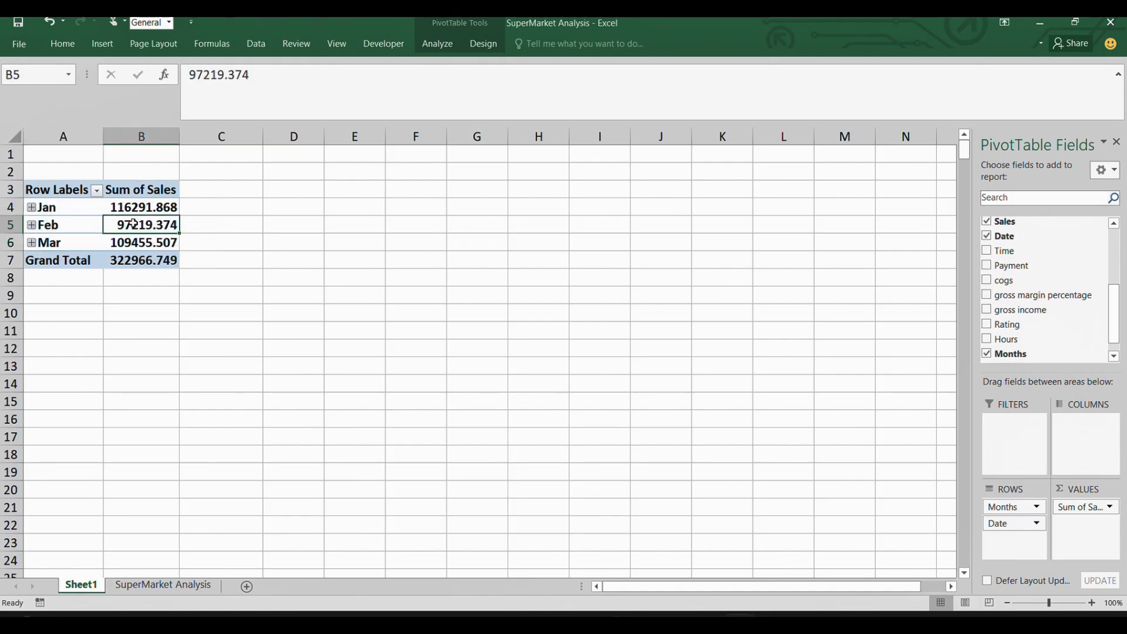
- Insert a Clustered Column PivotChart of the monthly sales and enlarge it beside the PivotTable
{"action": "left_click", "coordinate": [101, 47]}
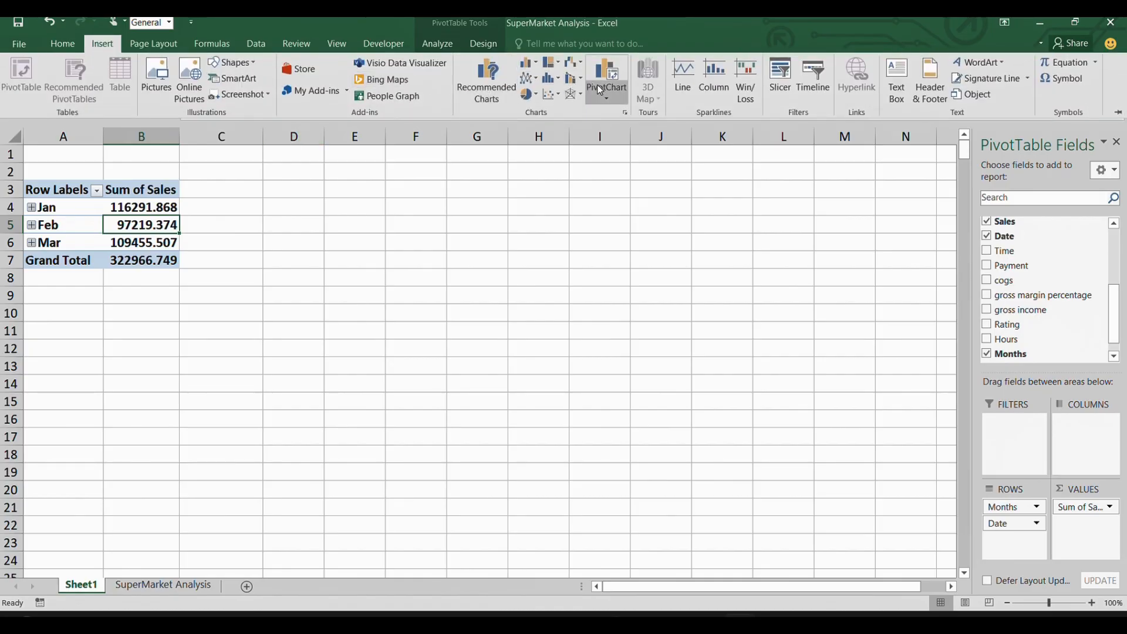
{"action": "left_click", "coordinate": [605, 98]}
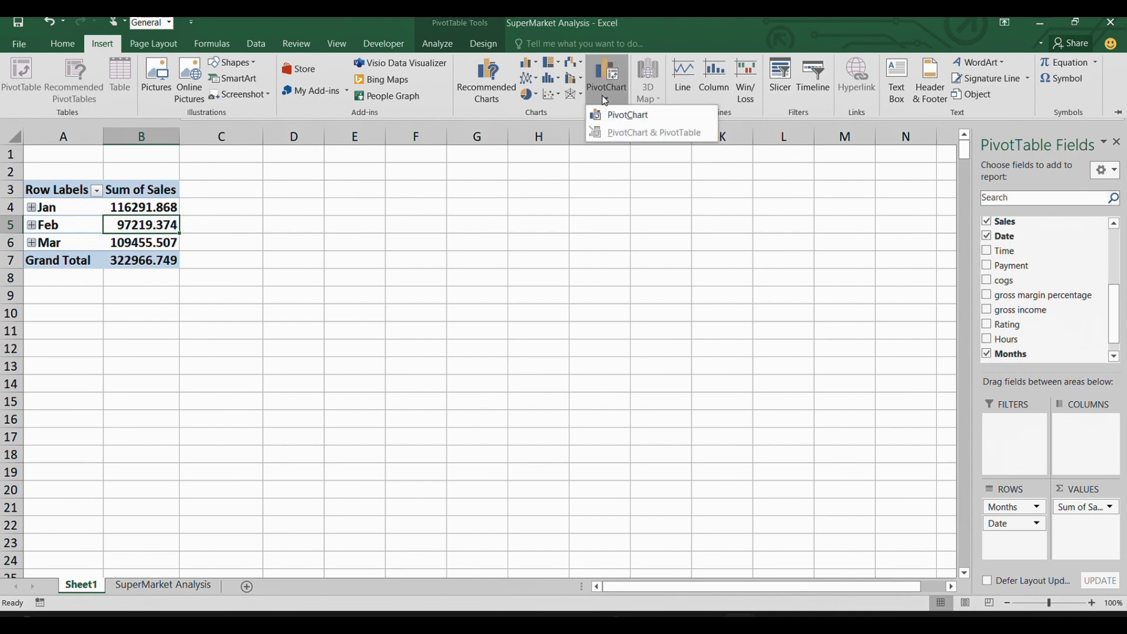
{"action": "left_click", "coordinate": [614, 125]}
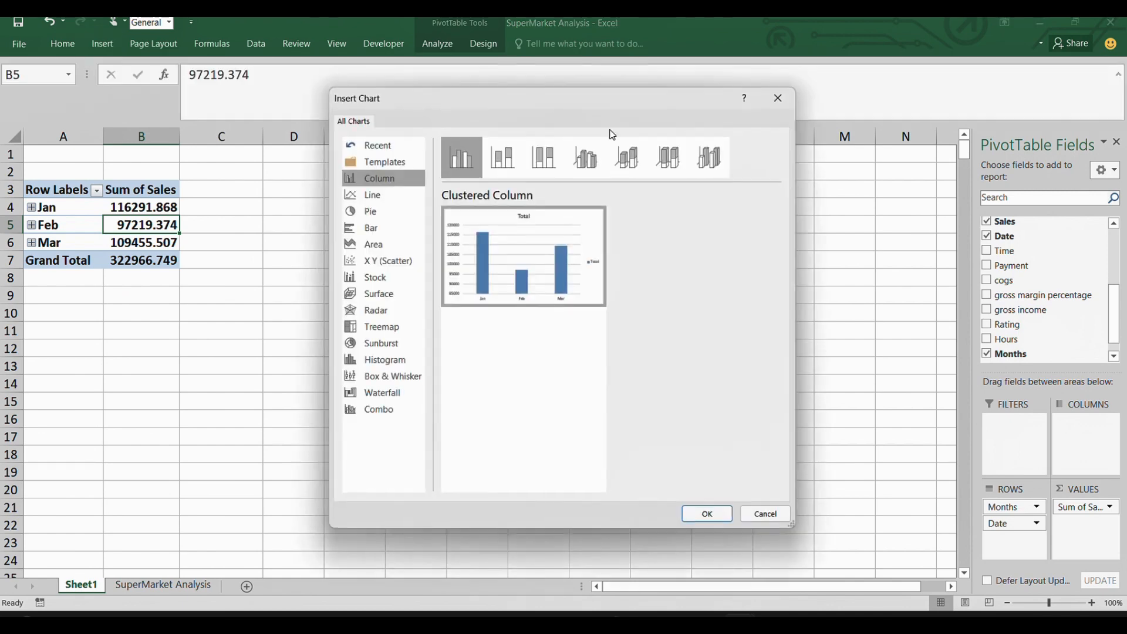
{"action": "mouse_move", "coordinate": [543, 253]}
{"action": "left_click", "coordinate": [703, 514]}
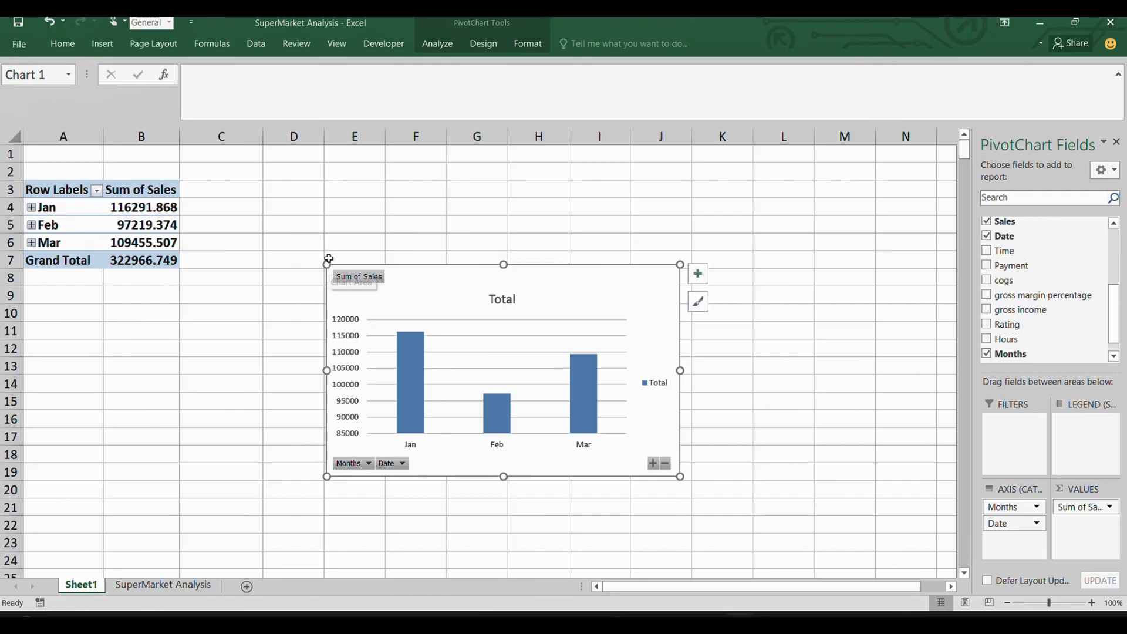
{"action": "left_click_drag", "start_coordinate": [327, 264], "coordinate": [296, 212]}
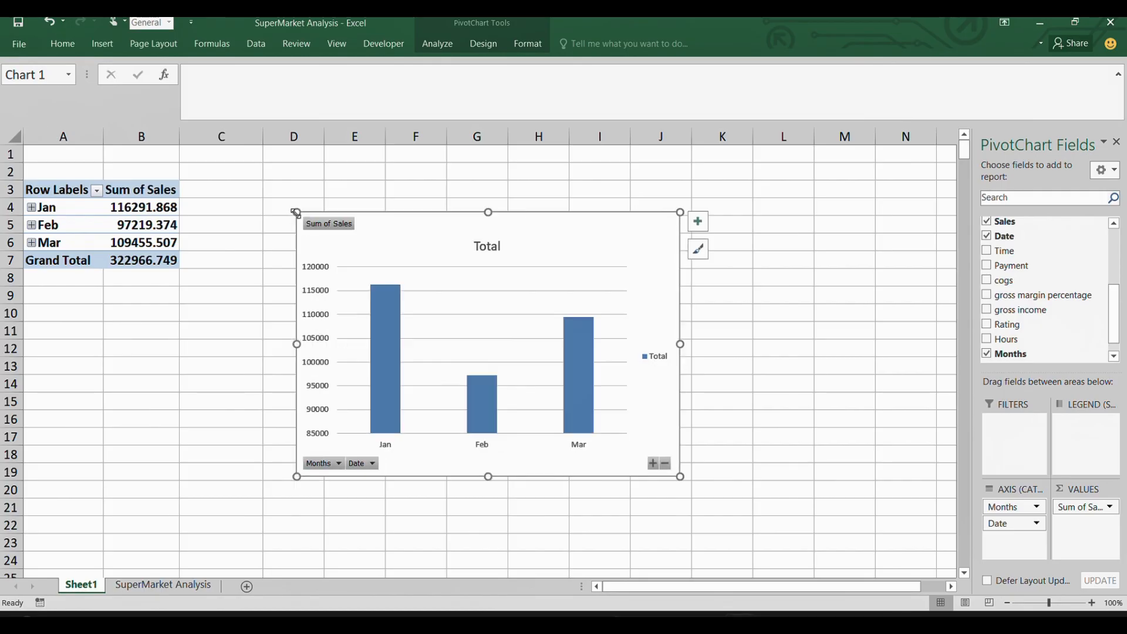
- Remove the gridlines and the vertical value axis from the PivotChart
{"action": "left_click", "coordinate": [438, 280]}
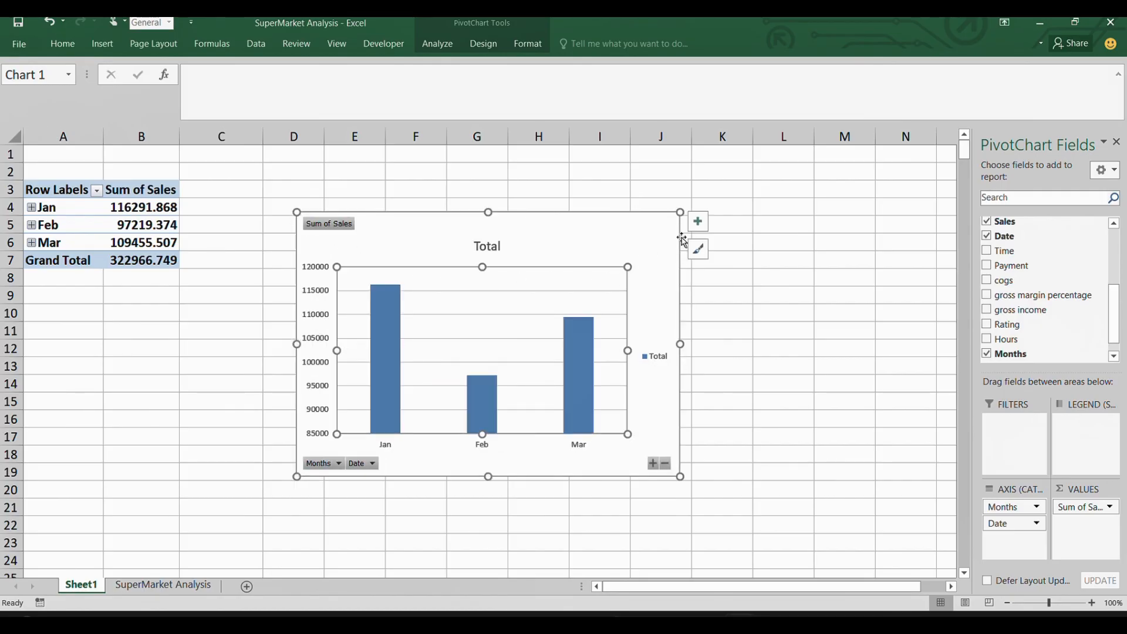
{"action": "left_click", "coordinate": [701, 225]}
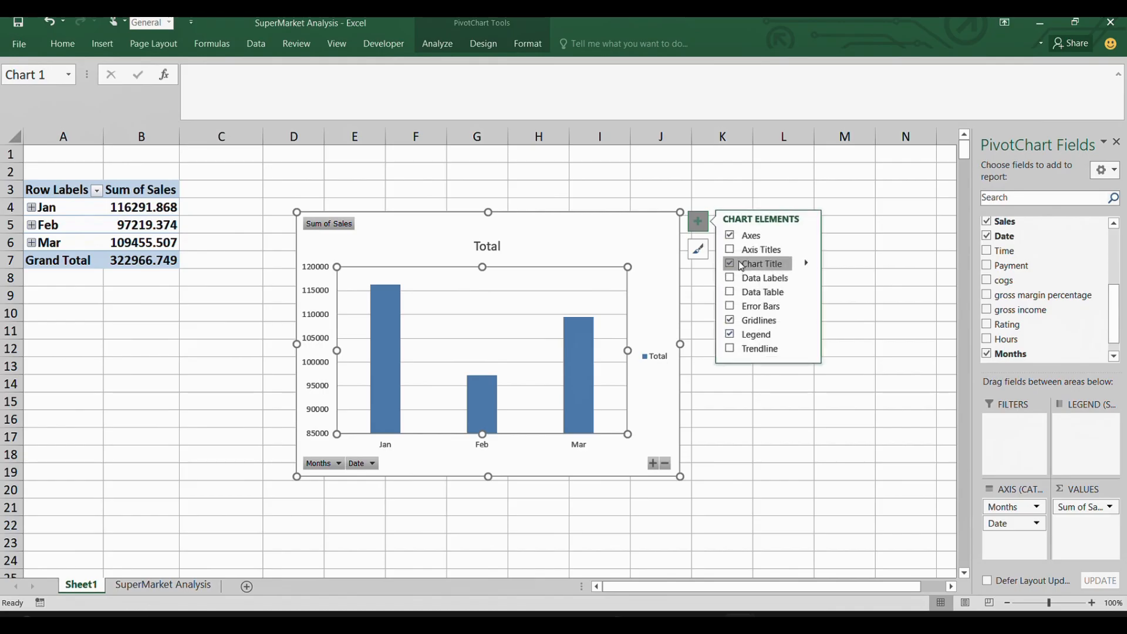
{"action": "left_click", "coordinate": [748, 320]}
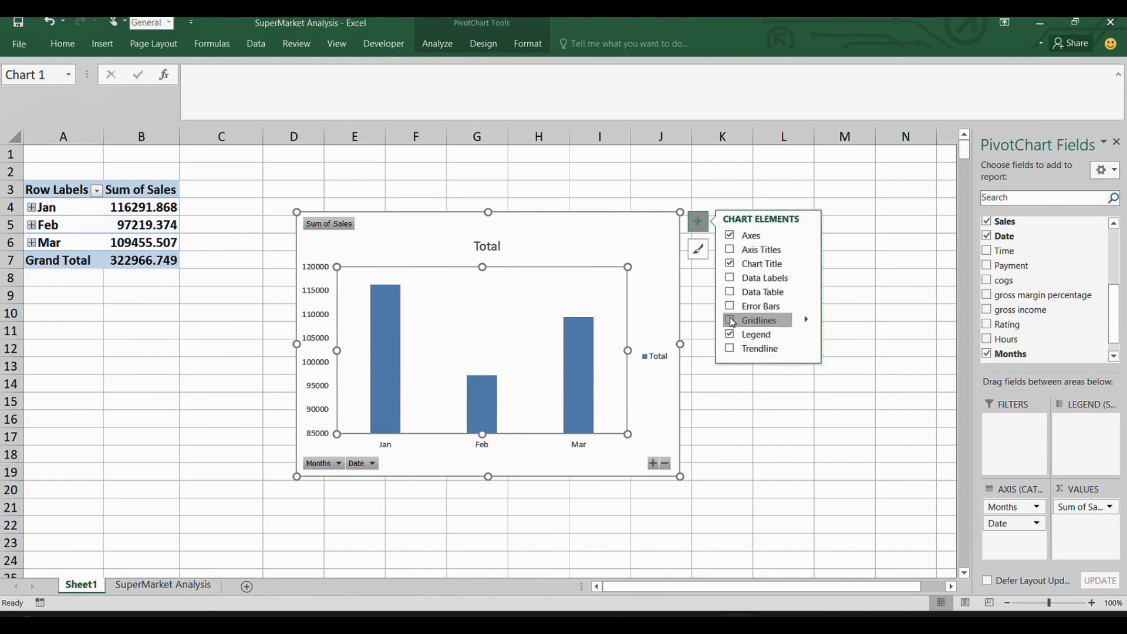
{"action": "left_click", "coordinate": [312, 334]}
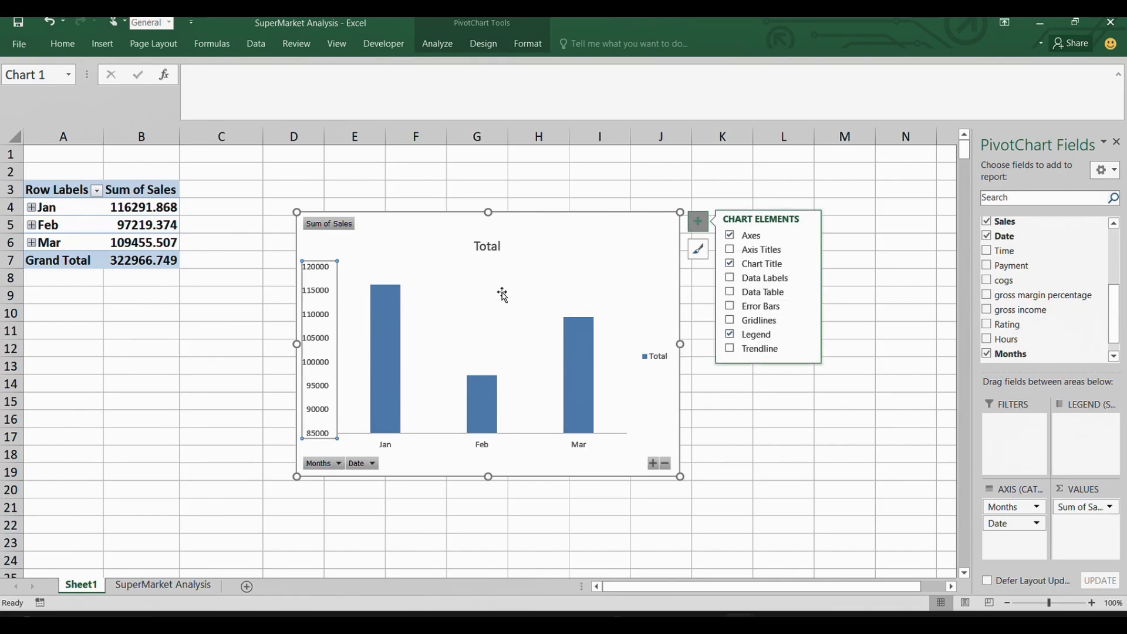
{"action": "key", "text": "Delete"}
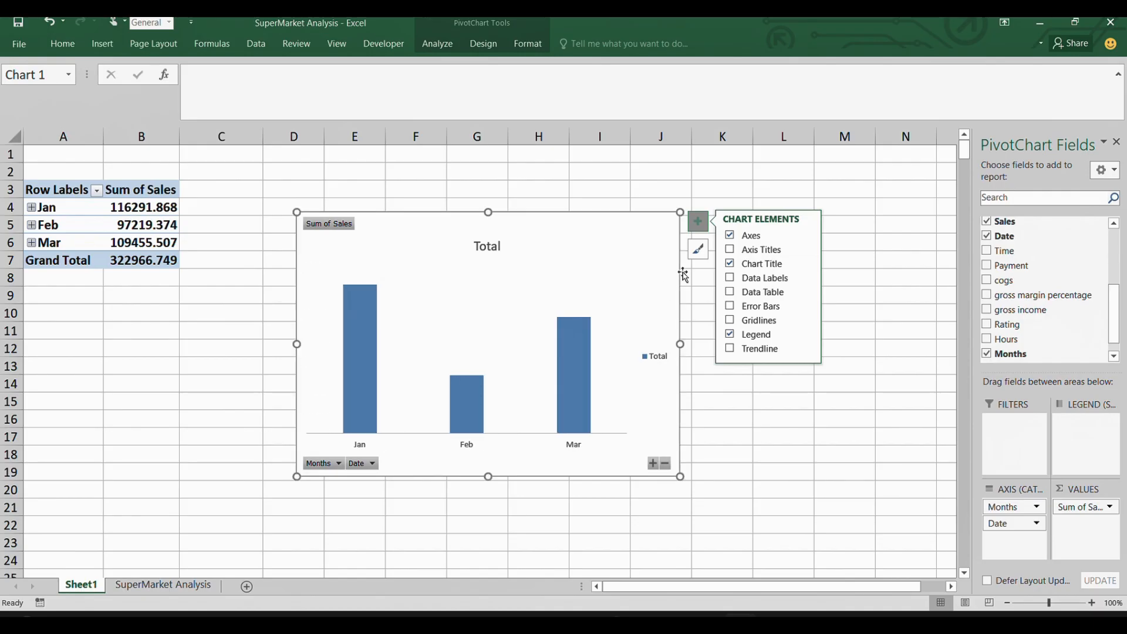
- Change the PivotChart's title to "Sales By Month"
{"action": "left_click", "coordinate": [487, 247]}
{"action": "double_click", "coordinate": [492, 246]}
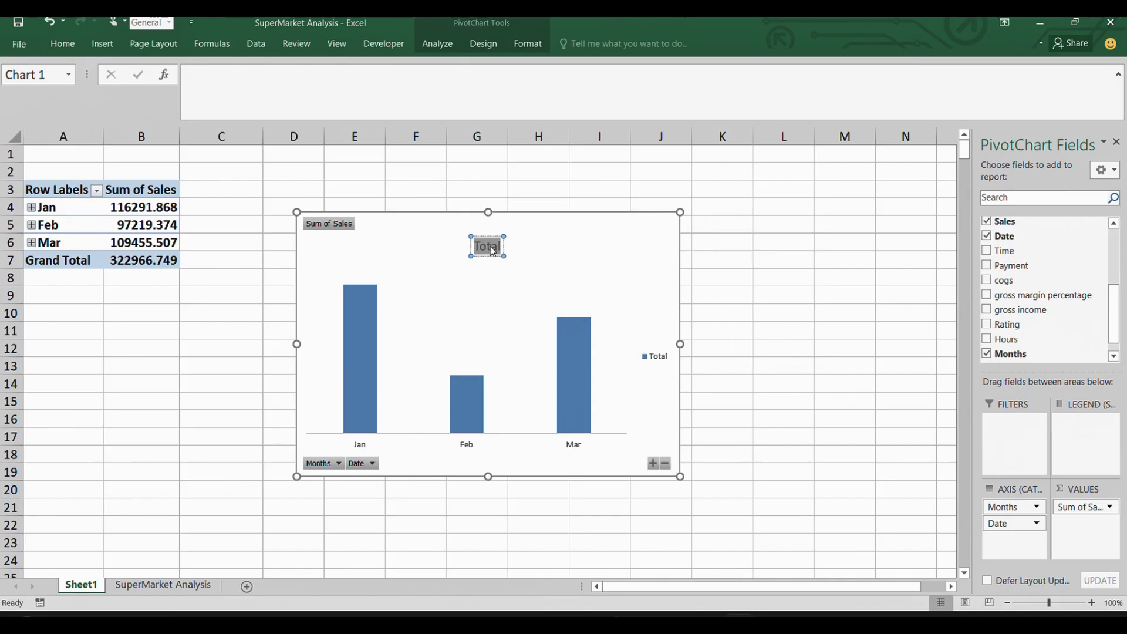
{"action": "type", "text": "Sales"}
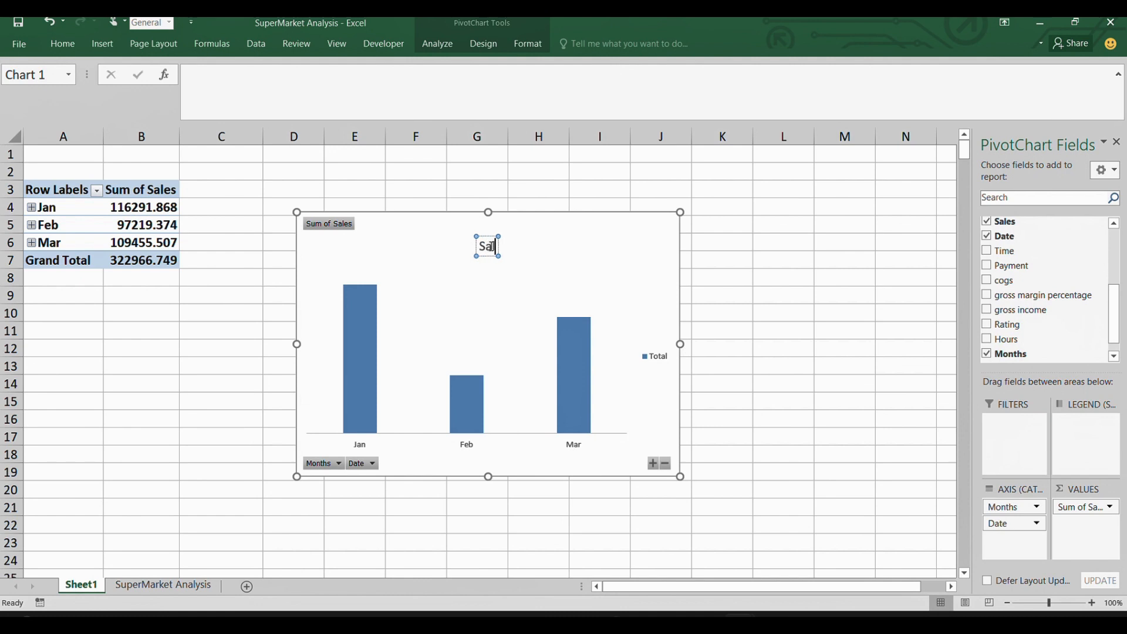
{"action": "type", "text": "B"}
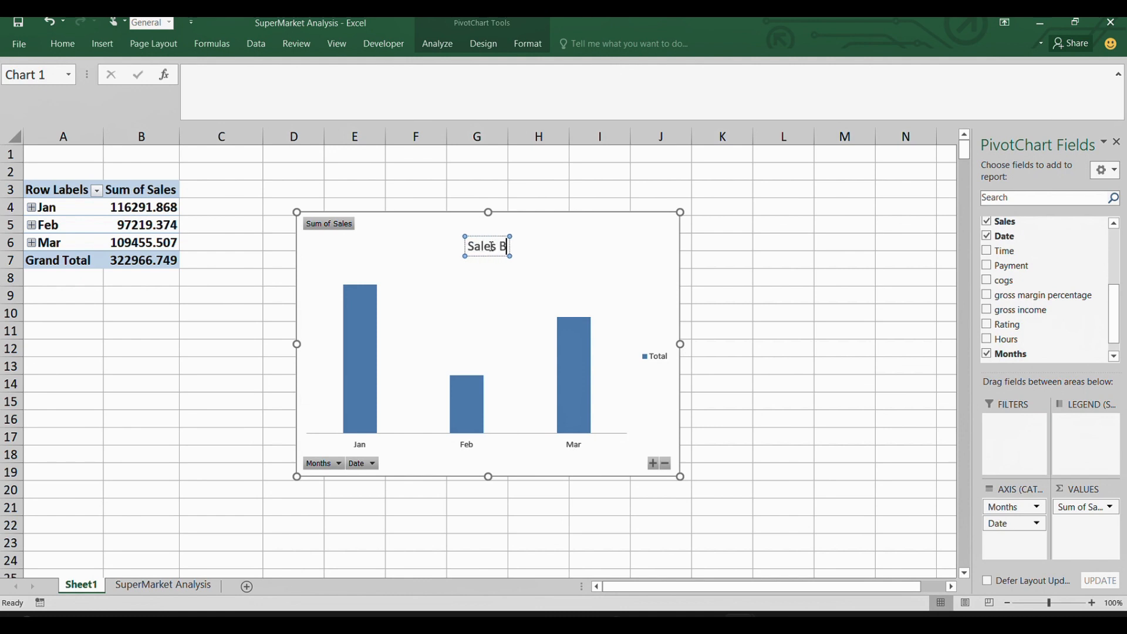
{"action": "type", "text": "y MO"}
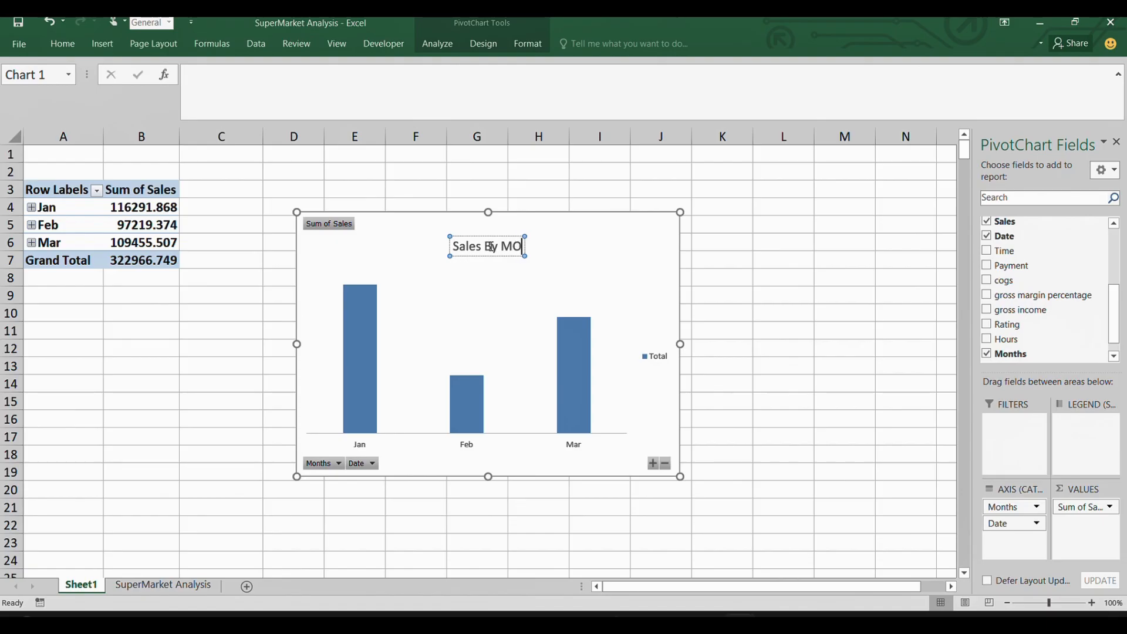
{"action": "key", "text": "BackSpace"}
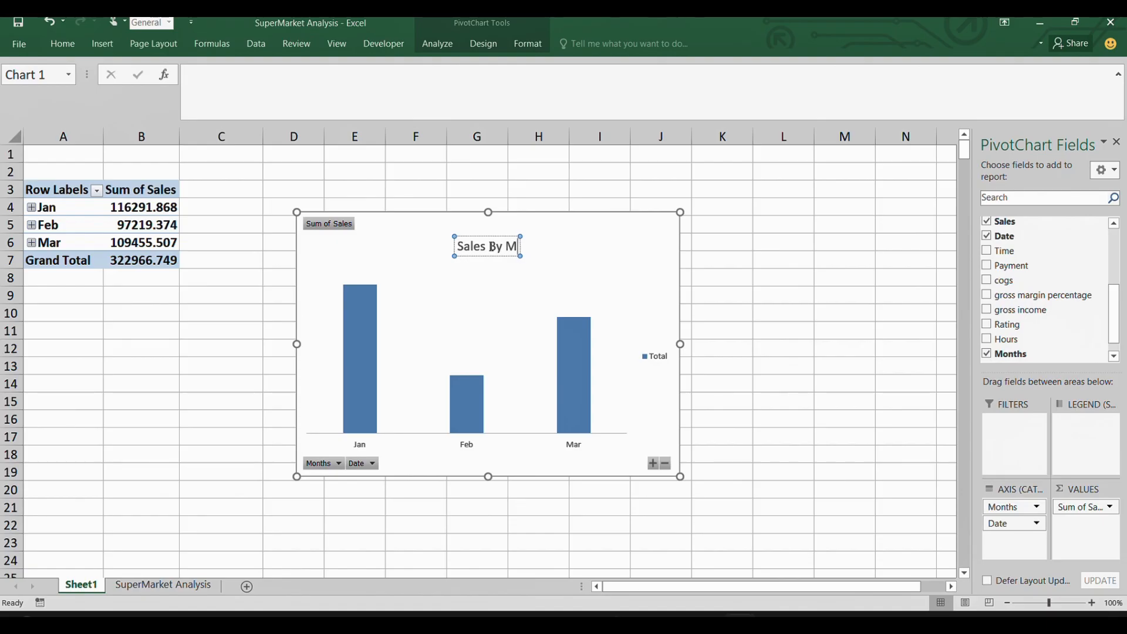
{"action": "type", "text": "o"}
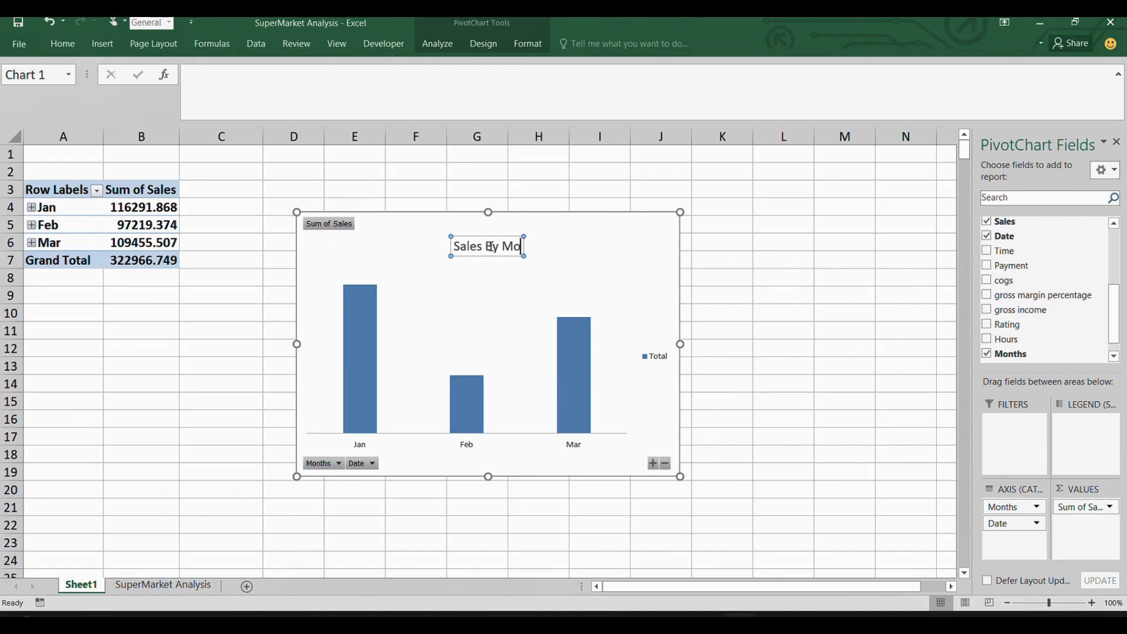
{"action": "type", "text": "nth"}
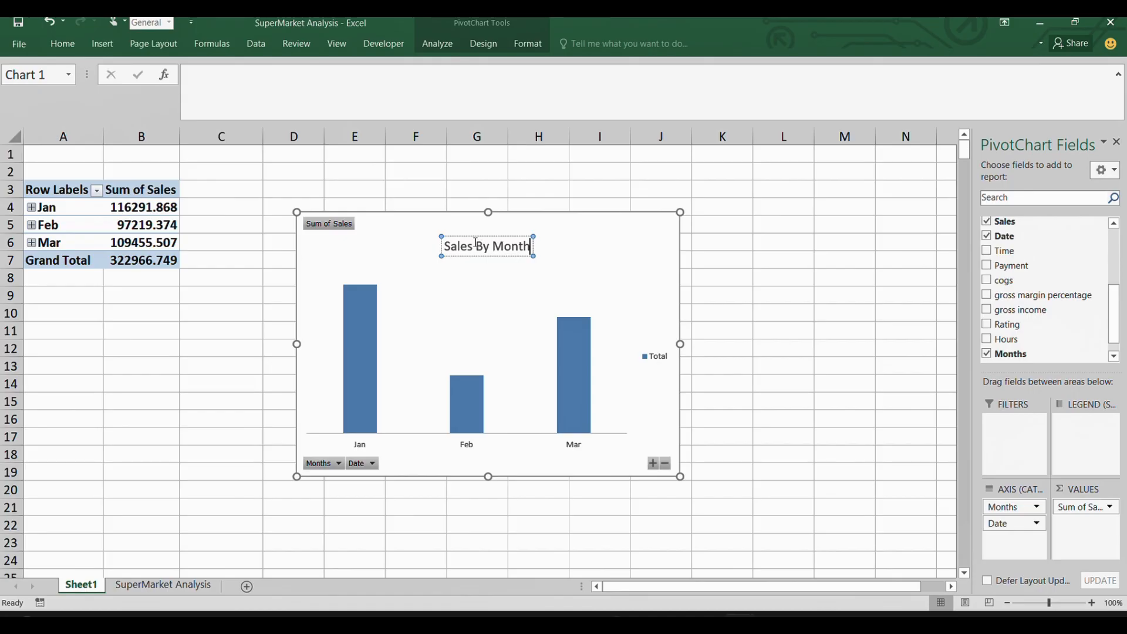
- Rename the PivotTable's worksheet from Sheet1 to "Sales by month"
{"action": "double_click", "coordinate": [75, 587]}
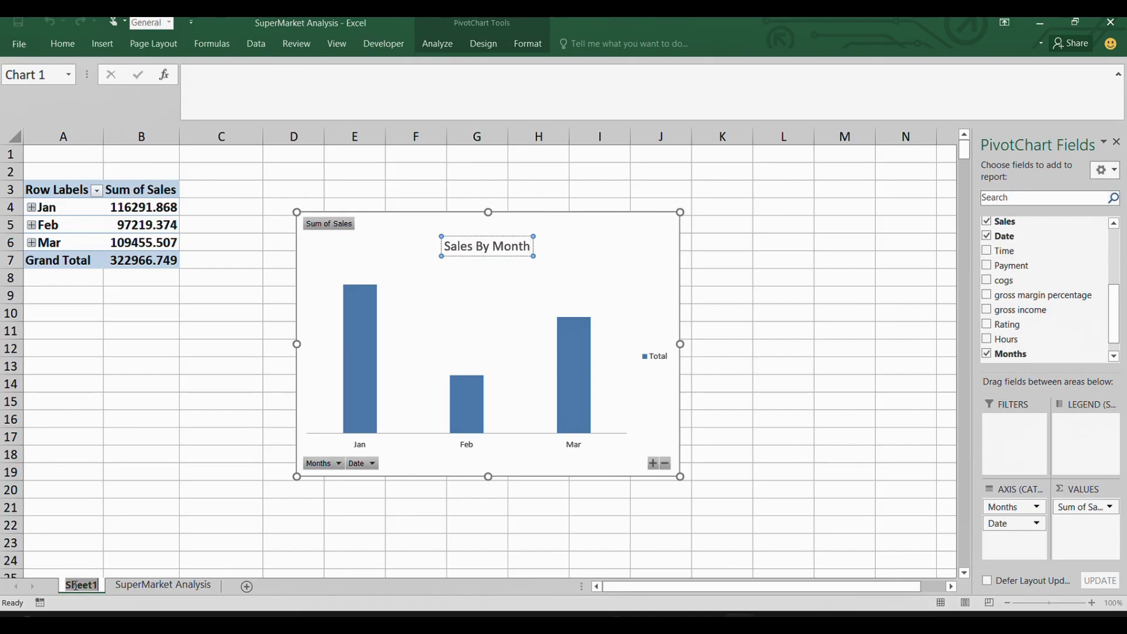
{"action": "type", "text": "Sa"}
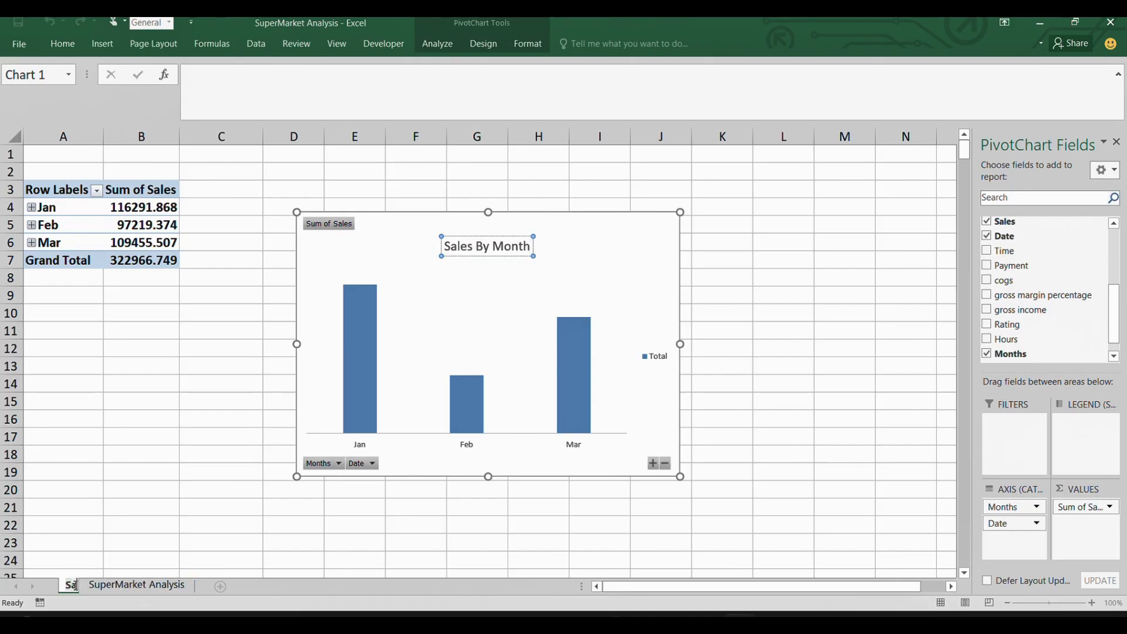
{"action": "type", "text": "les b"}
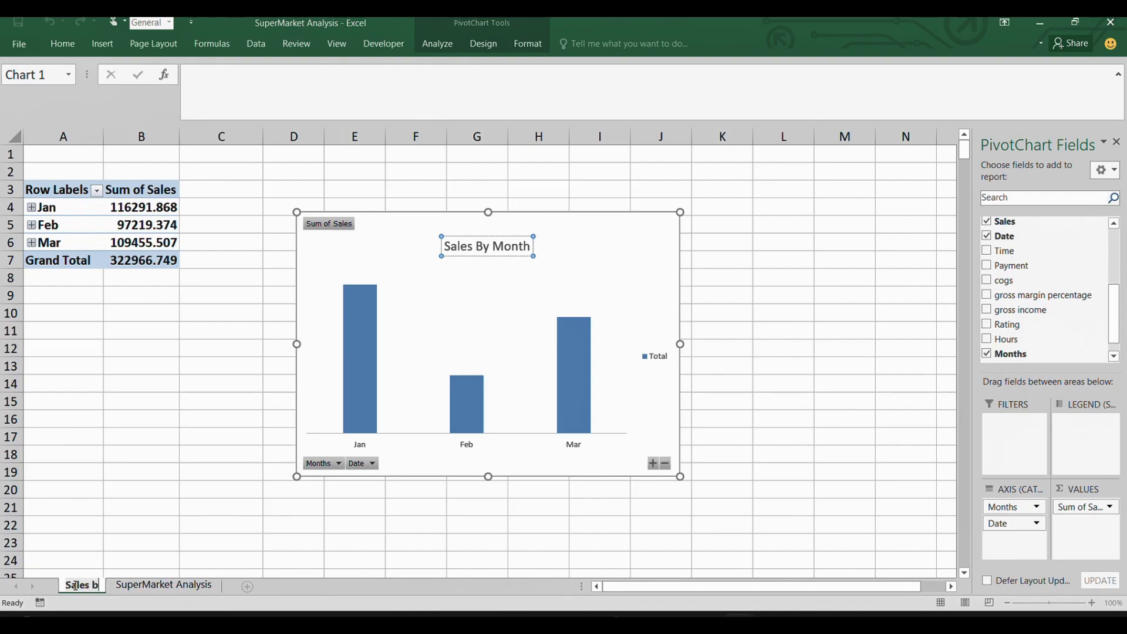
{"action": "type", "text": "y month"}
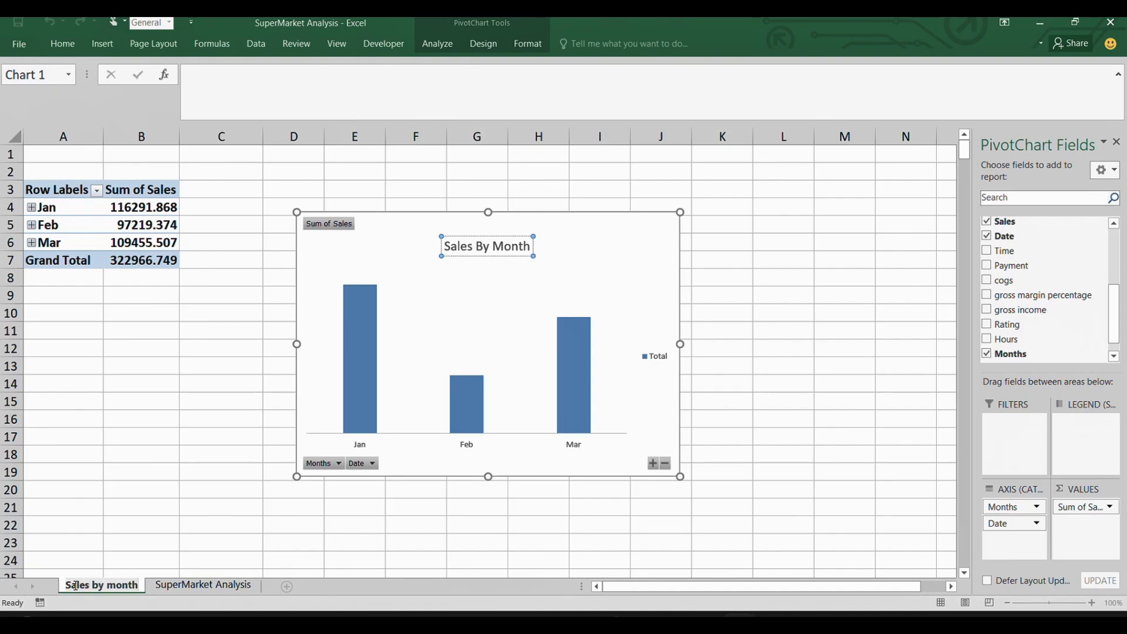
{"action": "left_click", "coordinate": [450, 339]}
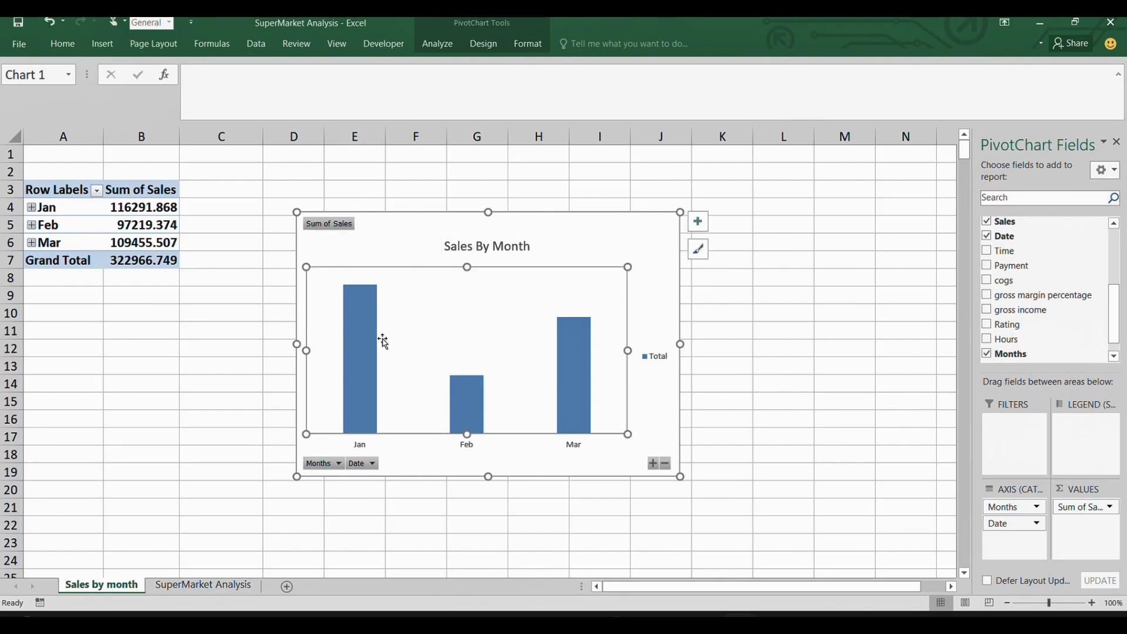
- Add data labels to the columns of the Sales By Month chart
{"action": "left_click", "coordinate": [701, 254]}
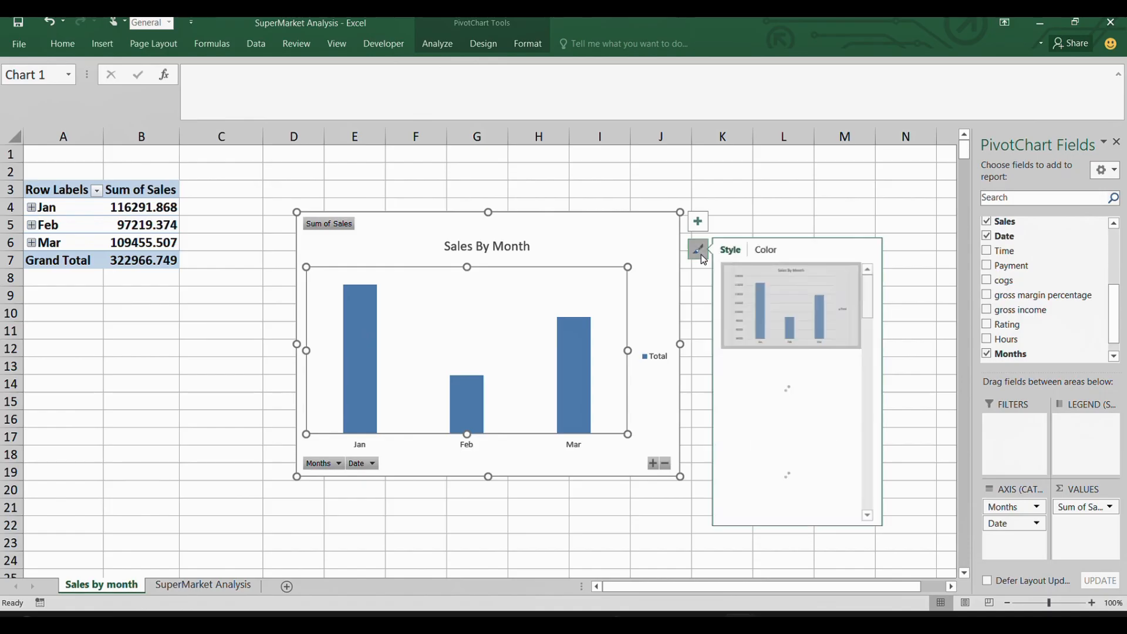
{"action": "left_click", "coordinate": [696, 224]}
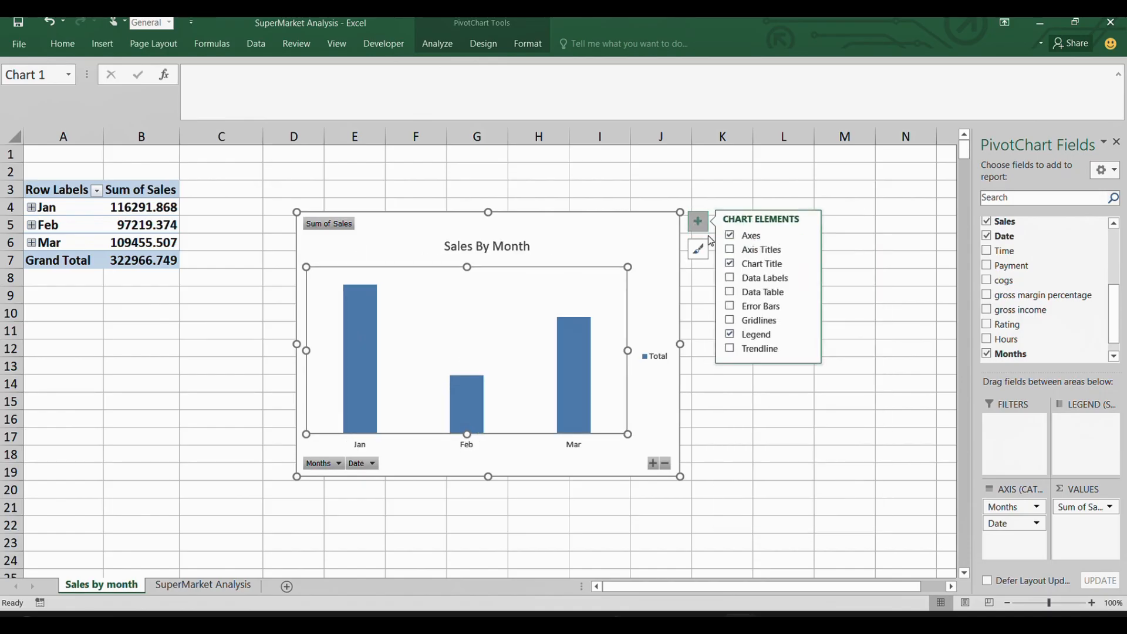
{"action": "left_click", "coordinate": [732, 280]}
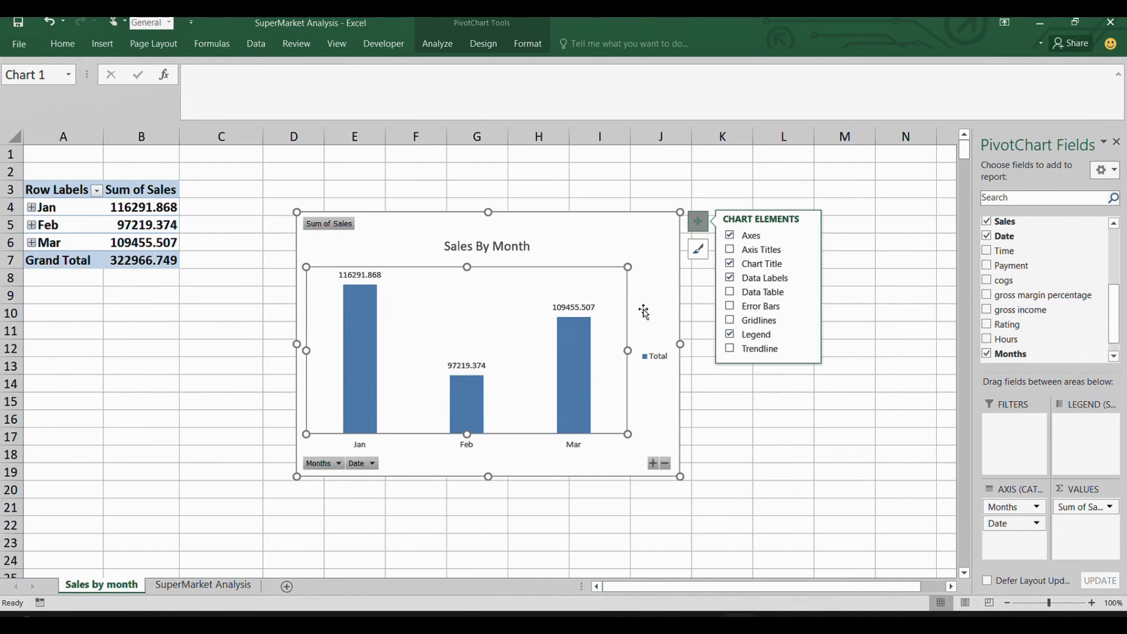
{"action": "left_click", "coordinate": [538, 467]}
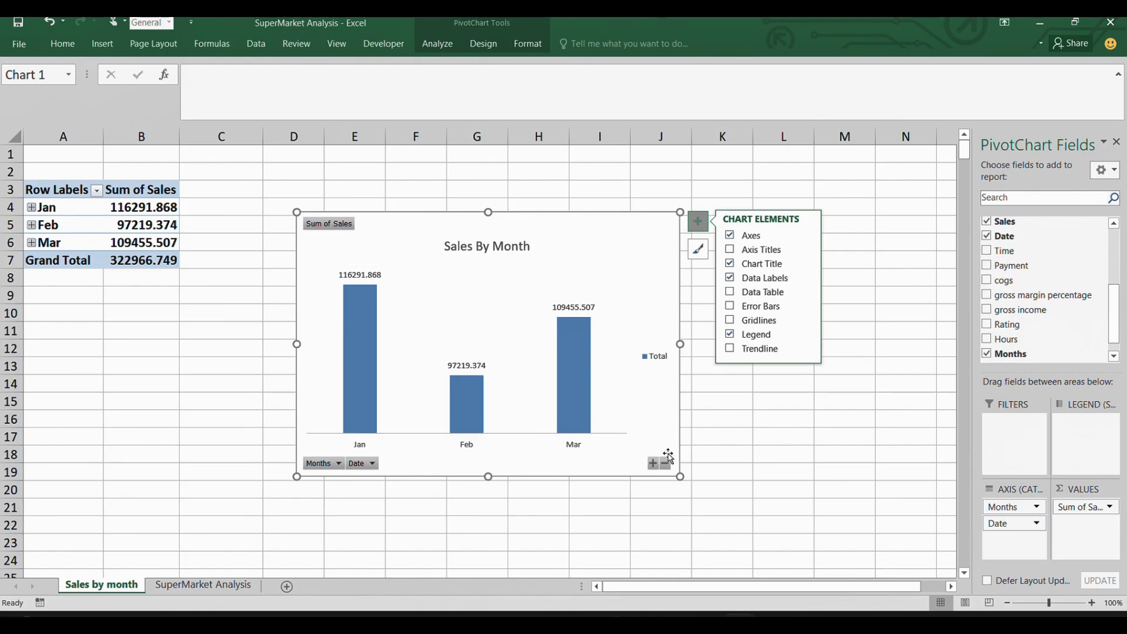
- Hide all field buttons on the Sales By Month chart
{"action": "right_click", "coordinate": [317, 226]}
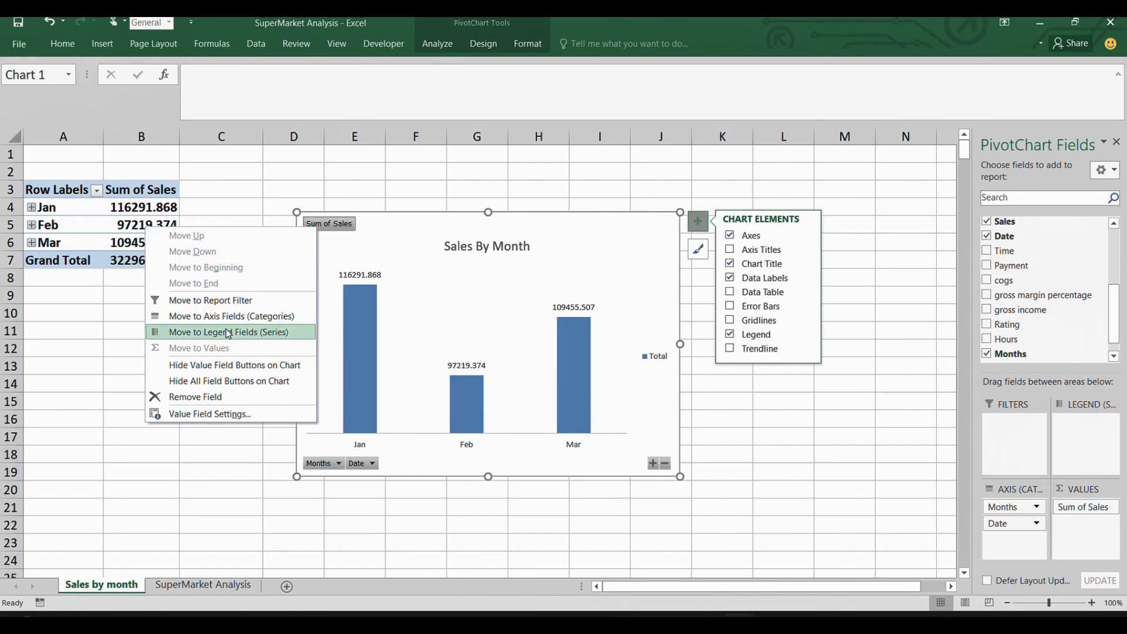
{"action": "left_click", "coordinate": [198, 382]}
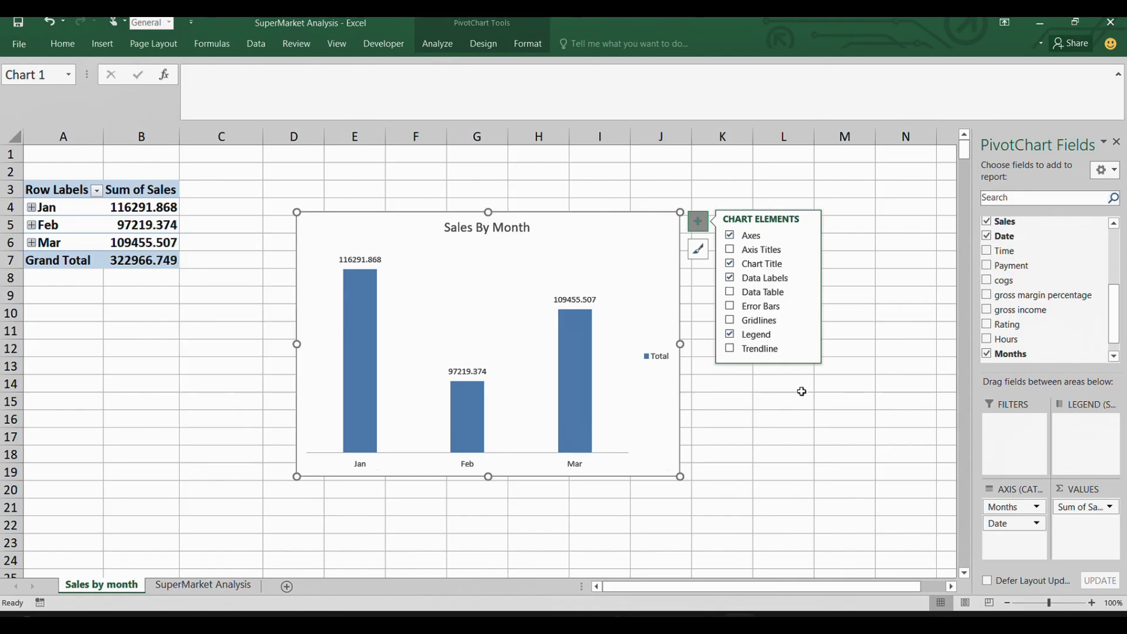
{"action": "left_click", "coordinate": [782, 416]}
- Fill the whole column series of the Sales By Month chart with the standard purple color
{"action": "left_click", "coordinate": [553, 304]}
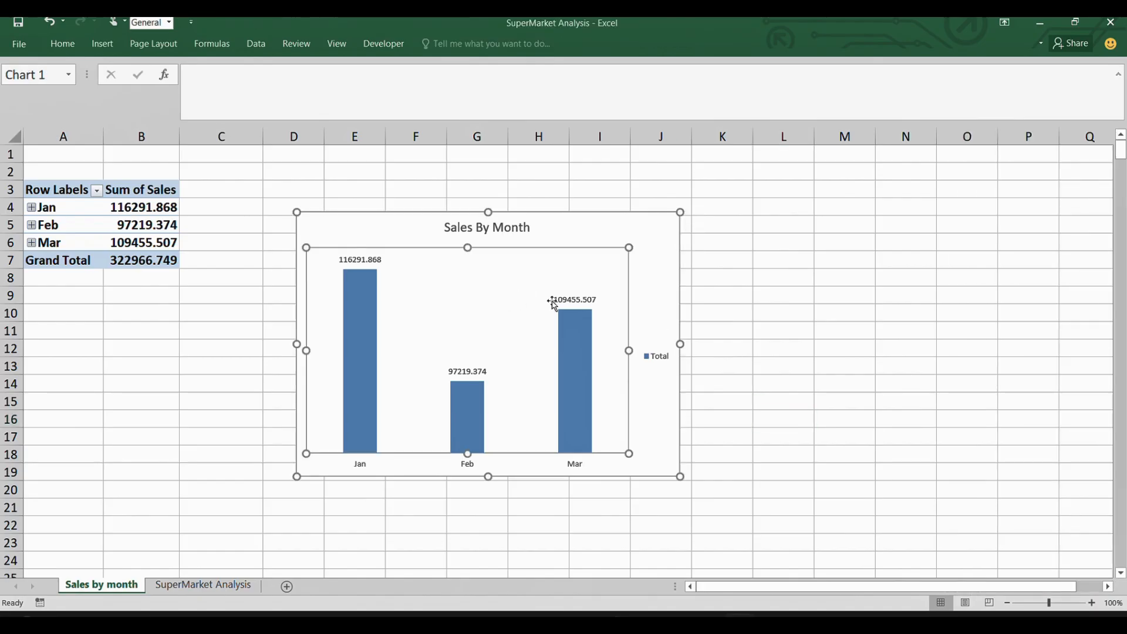
{"action": "left_click", "coordinate": [587, 353]}
{"action": "left_click", "coordinate": [354, 410]}
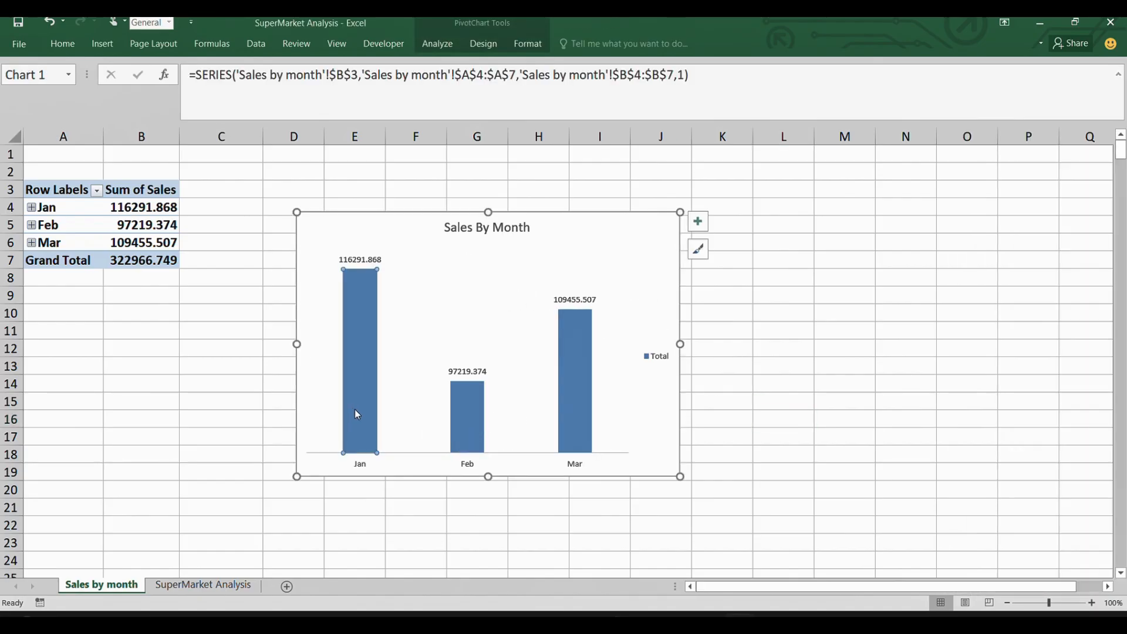
{"action": "left_click", "coordinate": [877, 361]}
{"action": "left_click", "coordinate": [572, 382]}
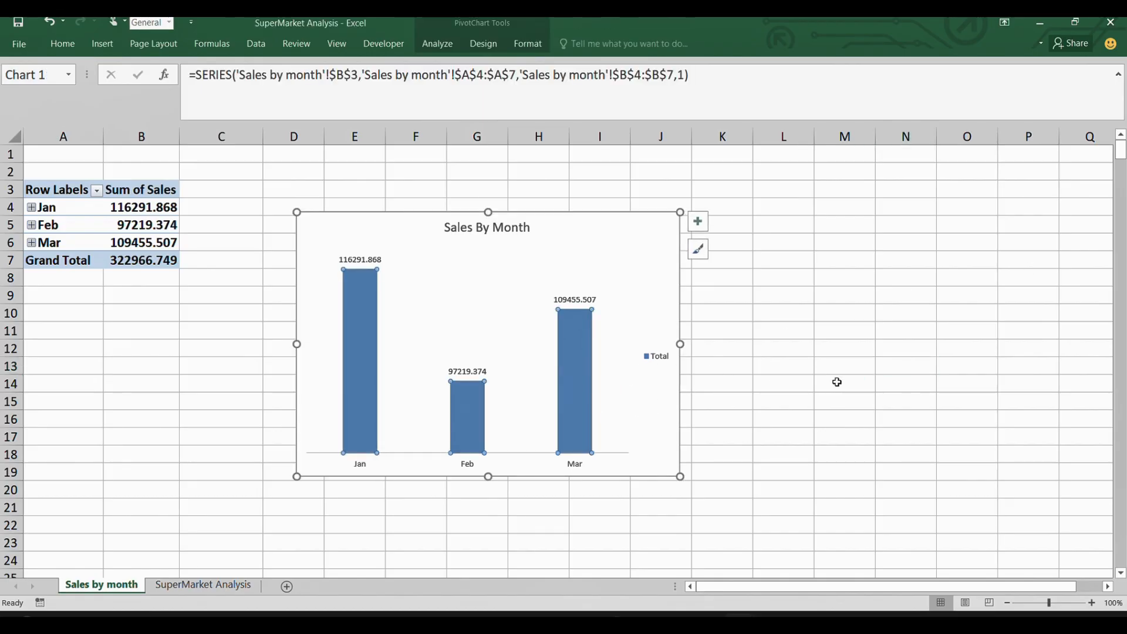
{"action": "double_click", "coordinate": [662, 403]}
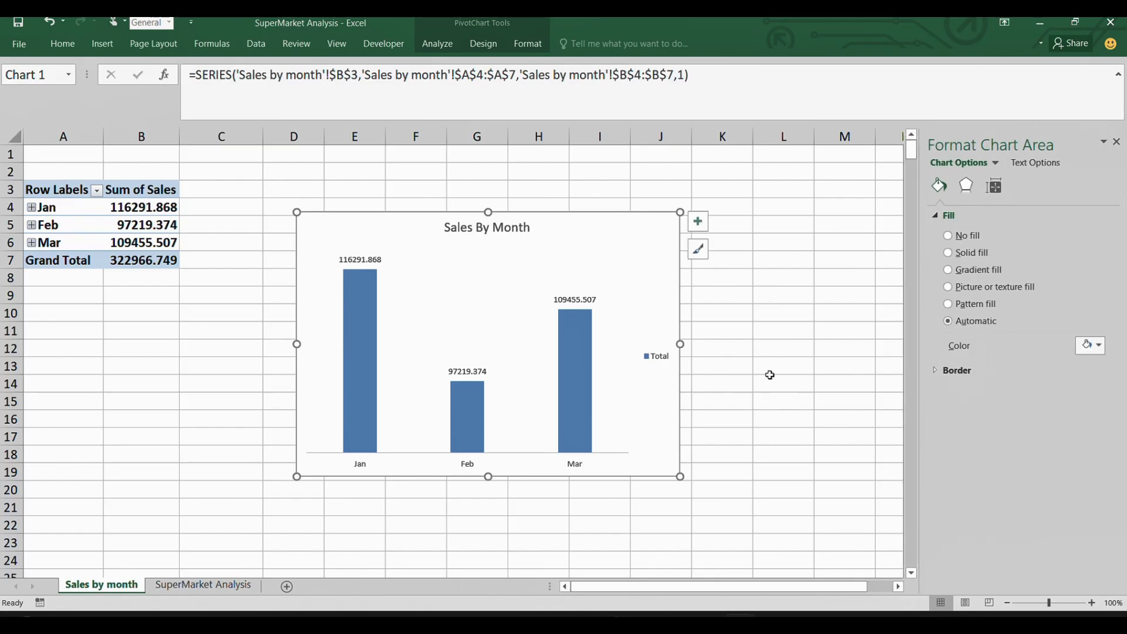
{"action": "left_click", "coordinate": [570, 403]}
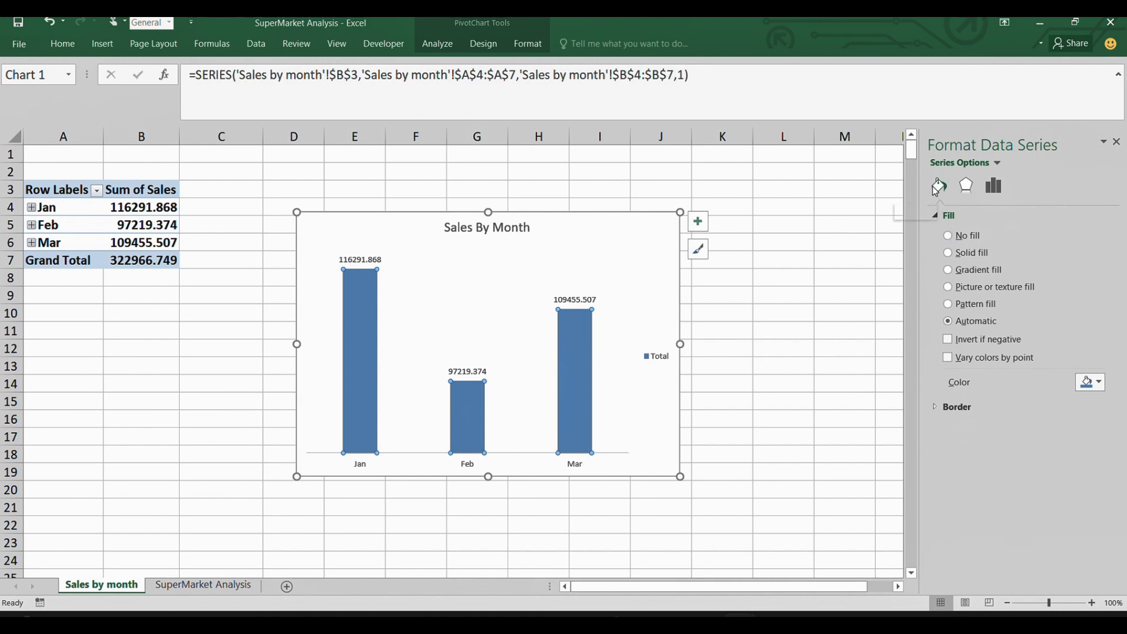
{"action": "left_click", "coordinate": [1095, 382]}
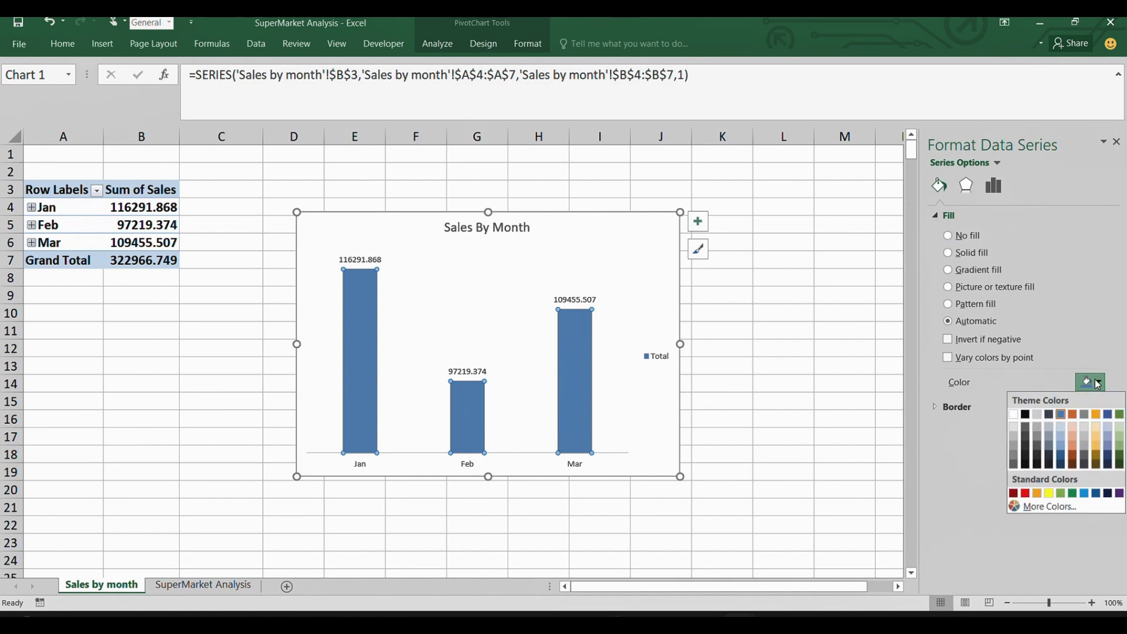
{"action": "left_click", "coordinate": [1119, 494]}
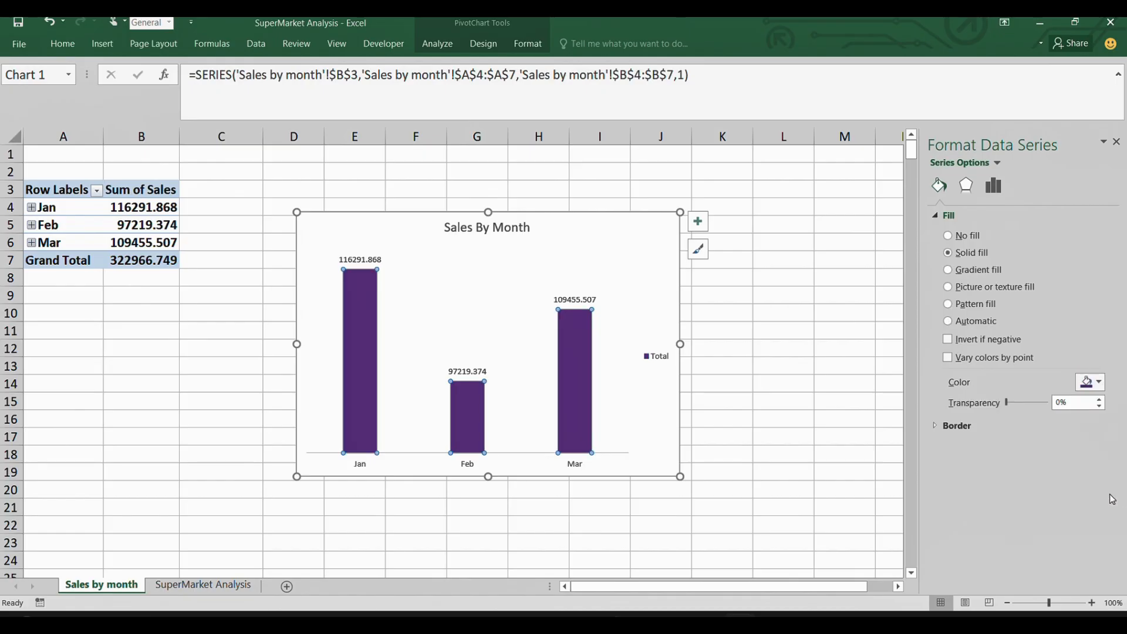
- Create a PivotTable on a new worksheet from the SuperMarket Analysis data range $A$1:$Q$1001
{"action": "left_click_drag", "start_coordinate": [417, 532], "coordinate": [419, 536]}
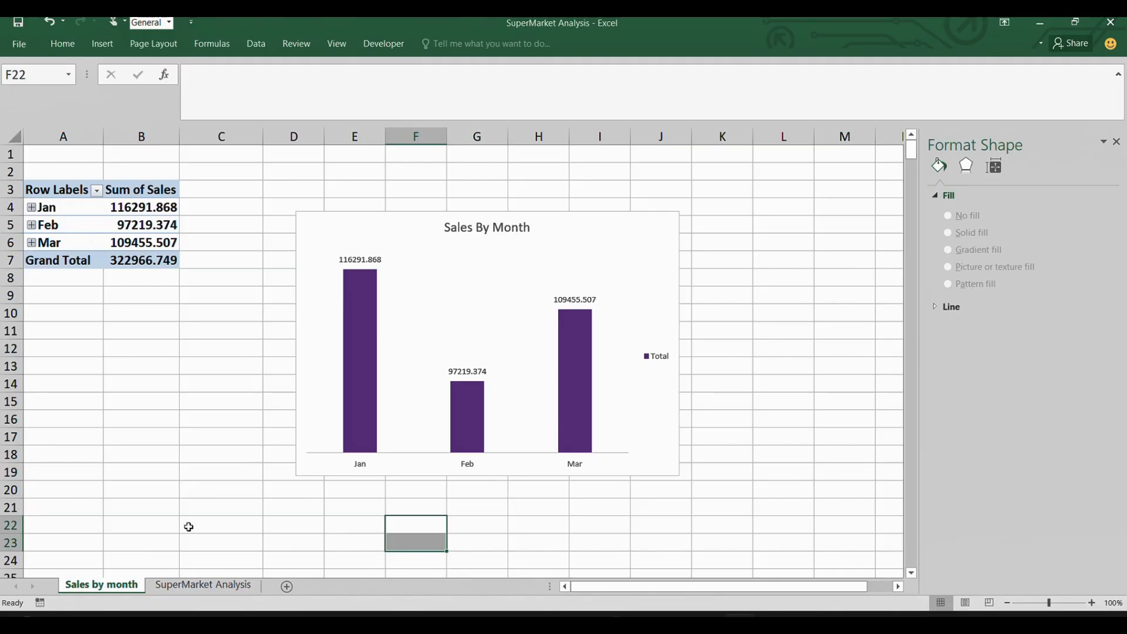
{"action": "left_click", "coordinate": [195, 587]}
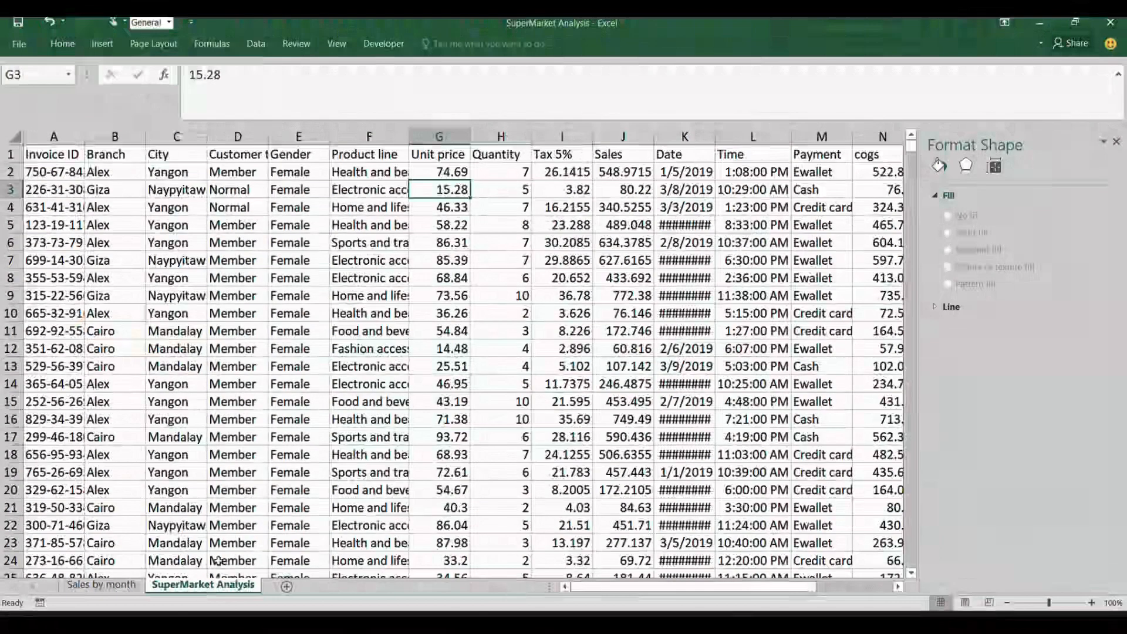
{"action": "left_click", "coordinate": [169, 191]}
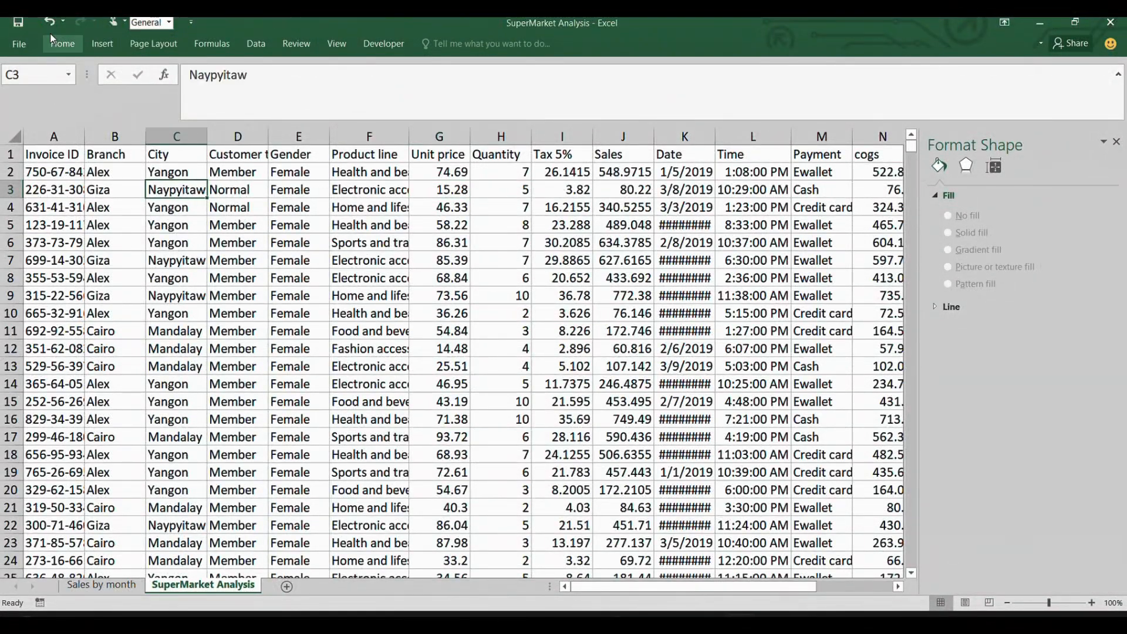
{"action": "left_click", "coordinate": [102, 44]}
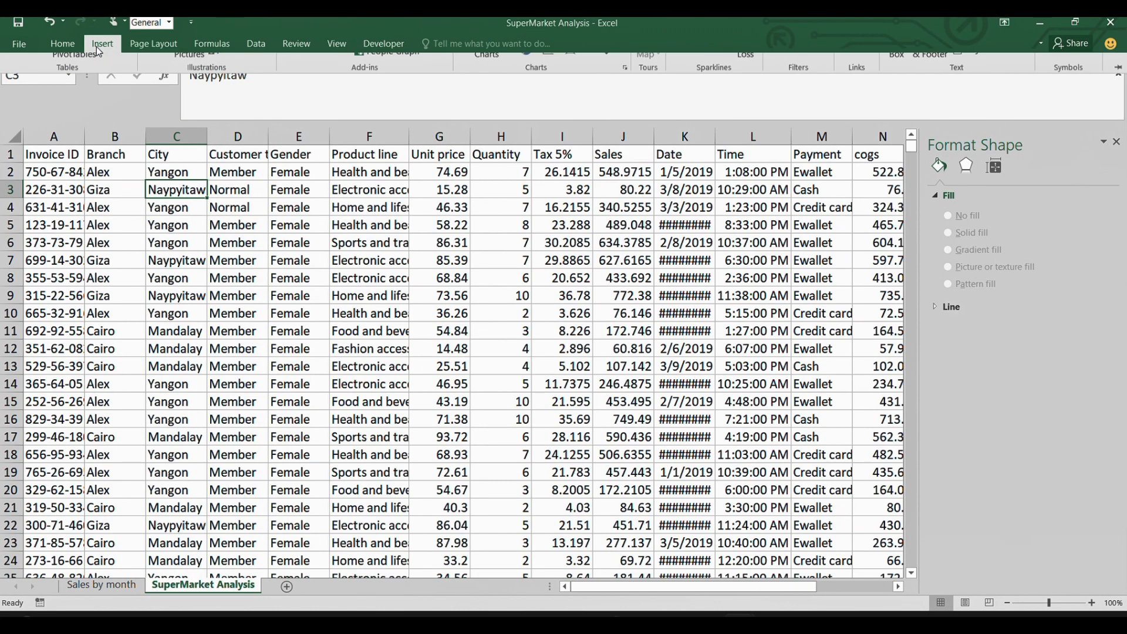
{"action": "left_click", "coordinate": [19, 84]}
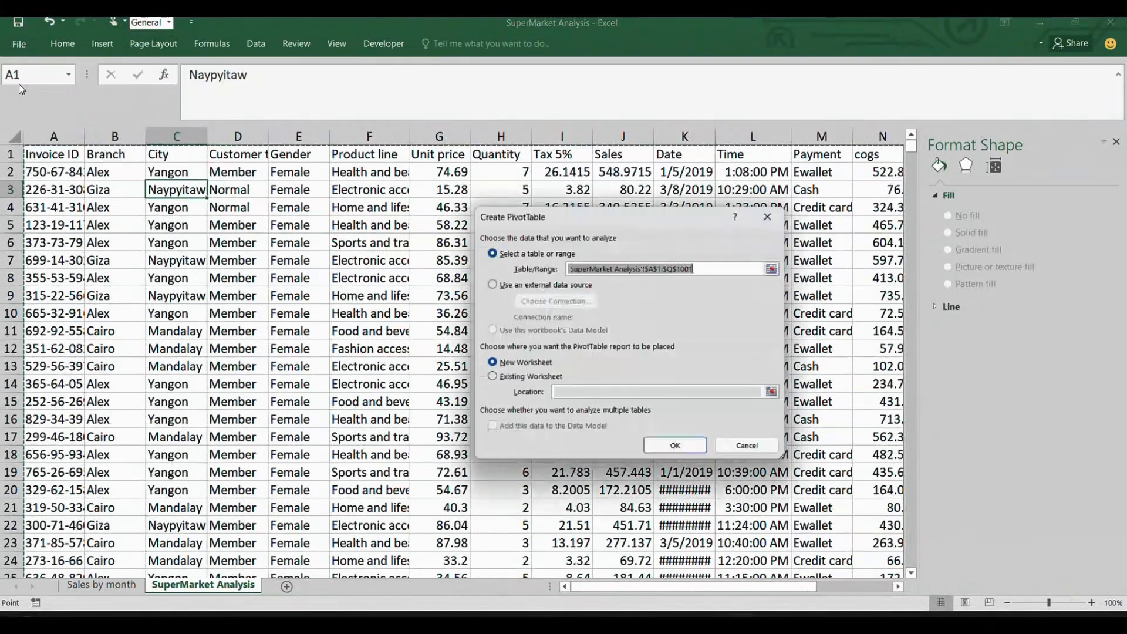
{"action": "left_click", "coordinate": [678, 450]}
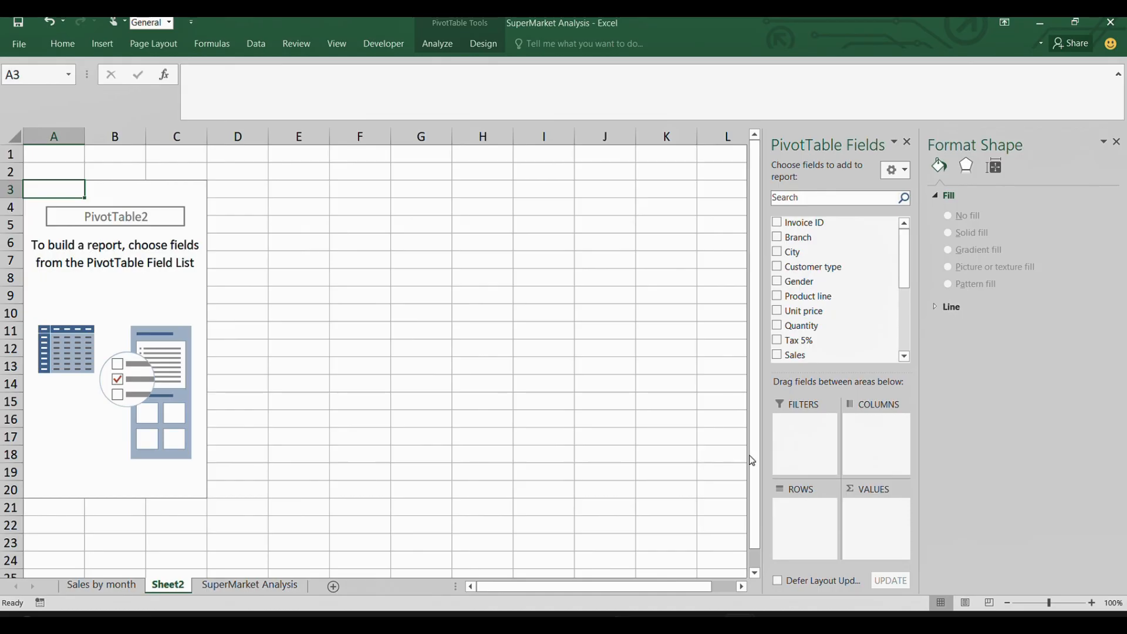
- Build the PivotTable with the sum of Sales as values and City as rows
{"action": "scroll", "coordinate": [818, 324], "scroll_direction": "down", "scroll_amount": 4}
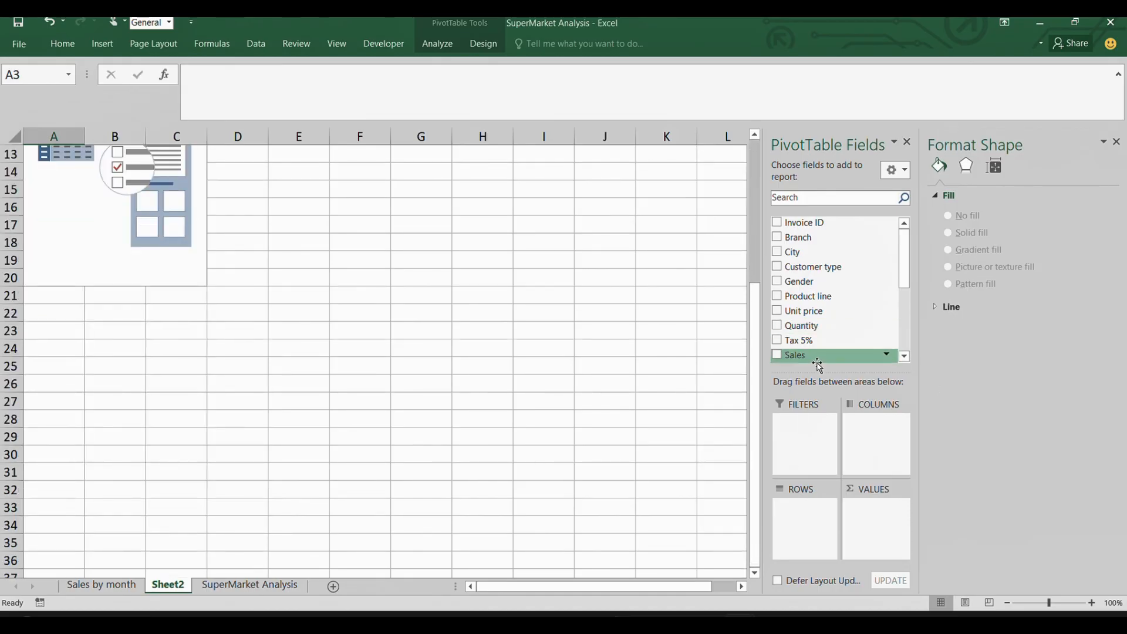
{"action": "left_click_drag", "start_coordinate": [816, 359], "coordinate": [868, 528]}
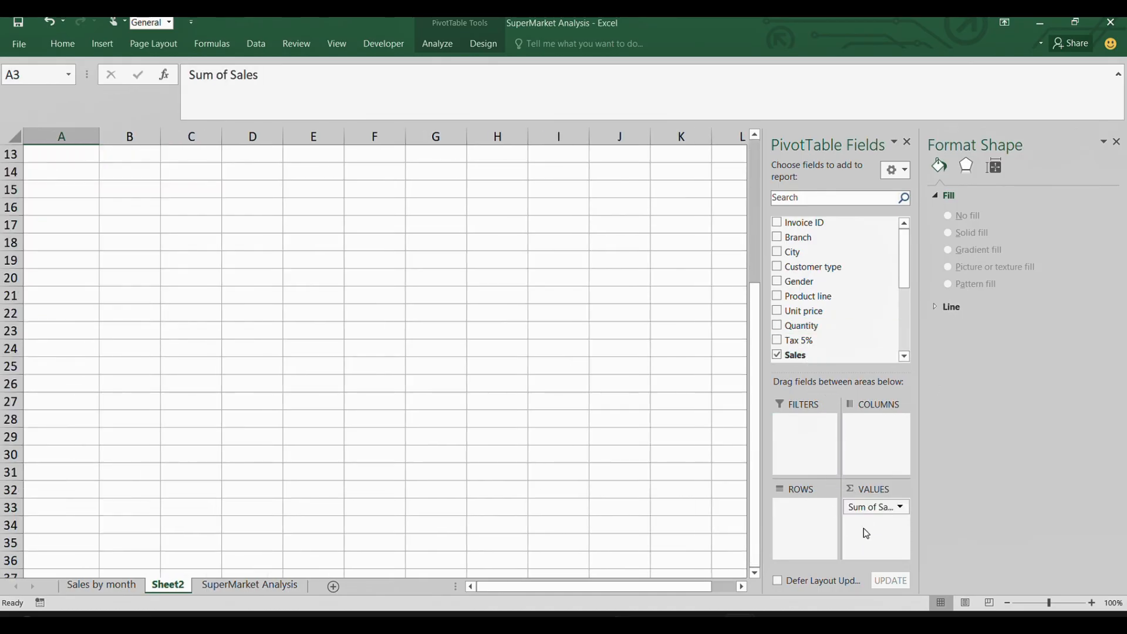
{"action": "left_click_drag", "start_coordinate": [815, 261], "coordinate": [793, 531]}
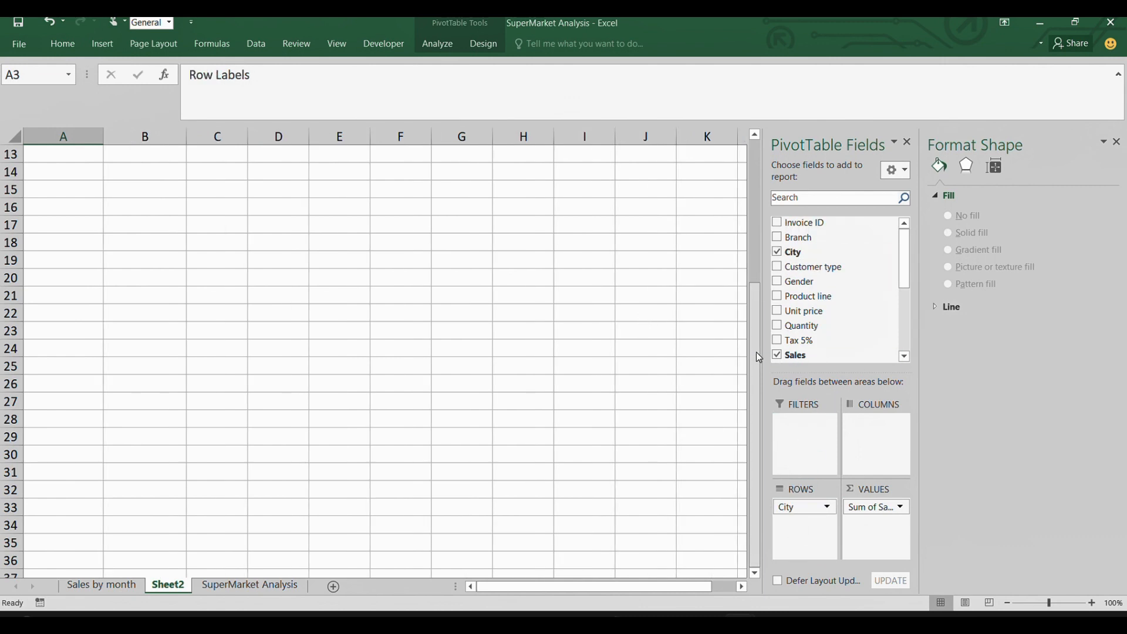
{"action": "left_click_drag", "start_coordinate": [756, 351], "coordinate": [757, 206]}
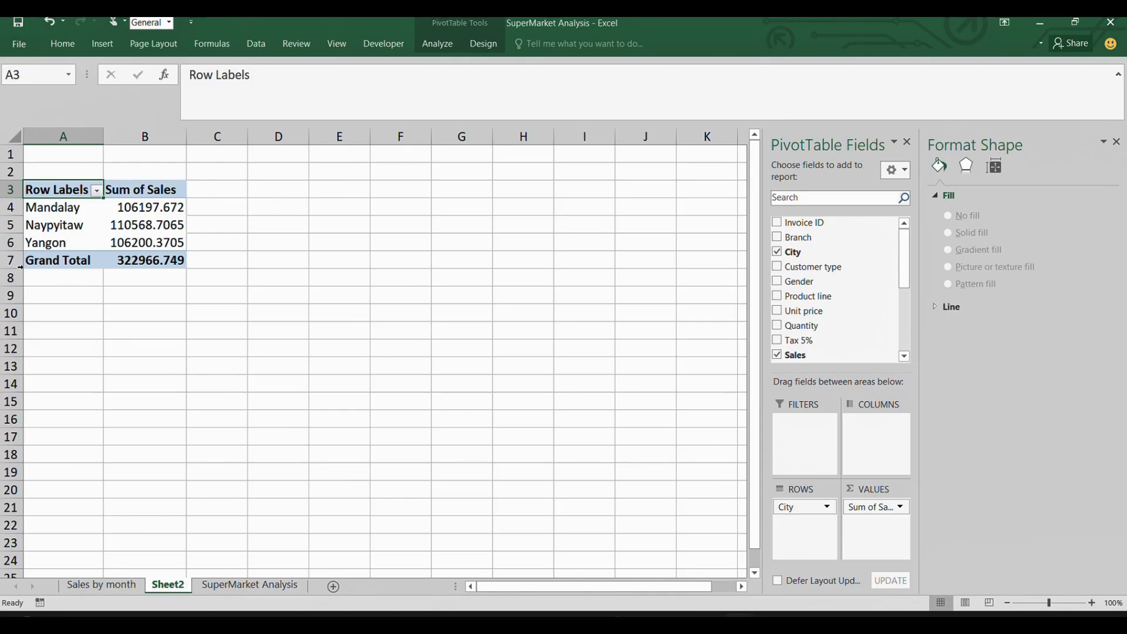
{"action": "left_click", "coordinate": [170, 201]}
{"action": "left_click", "coordinate": [104, 47]}
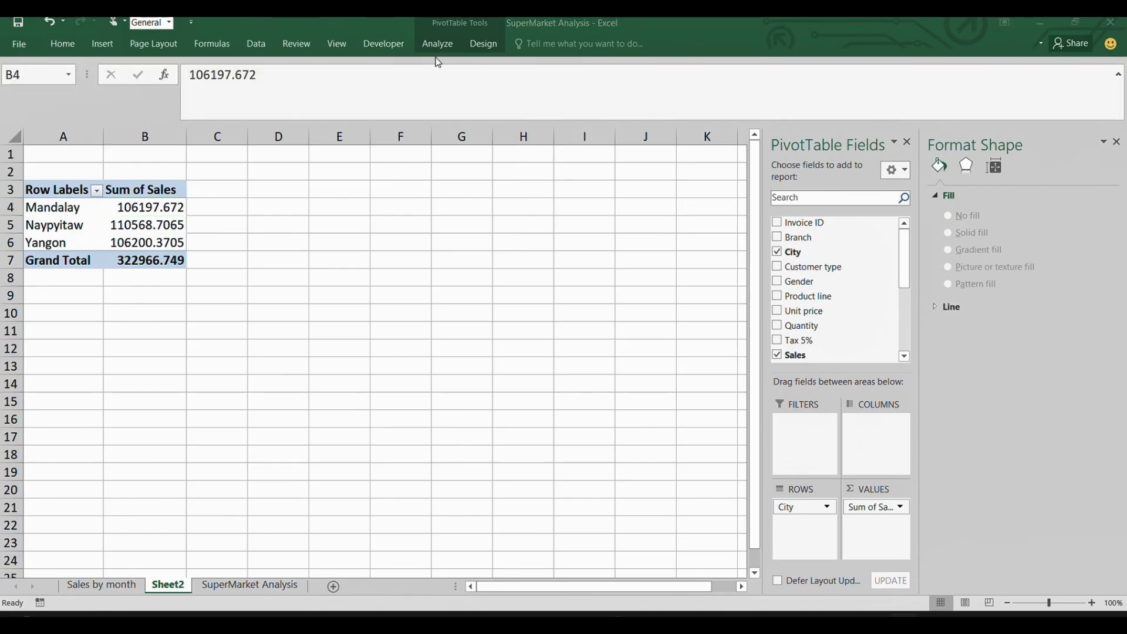
{"action": "left_click", "coordinate": [153, 208]}
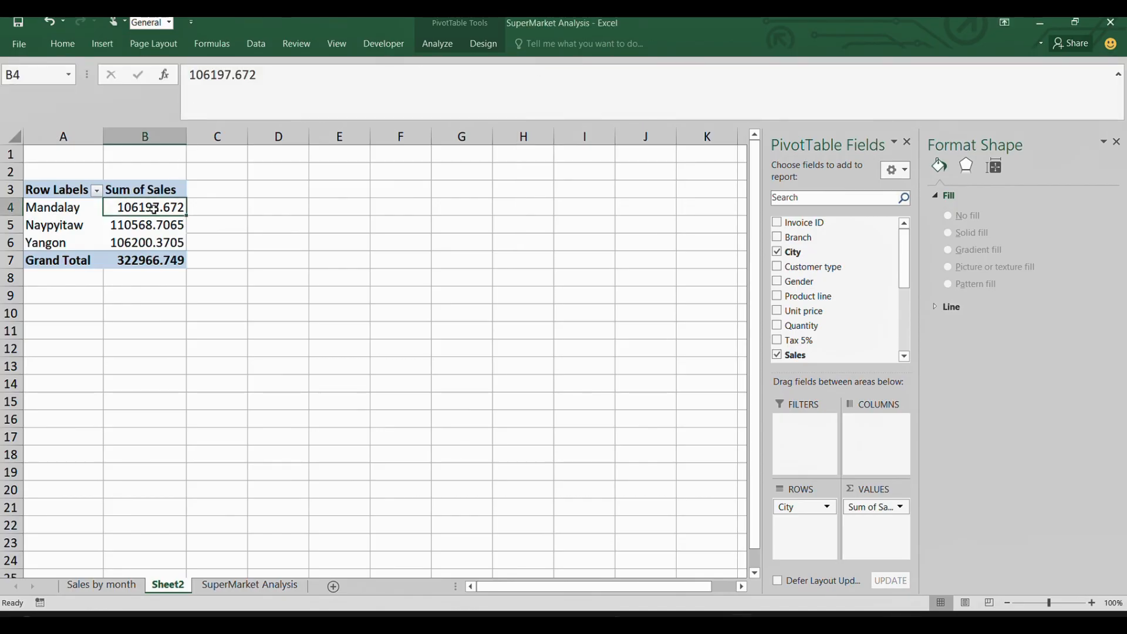
{"action": "left_click", "coordinate": [97, 50]}
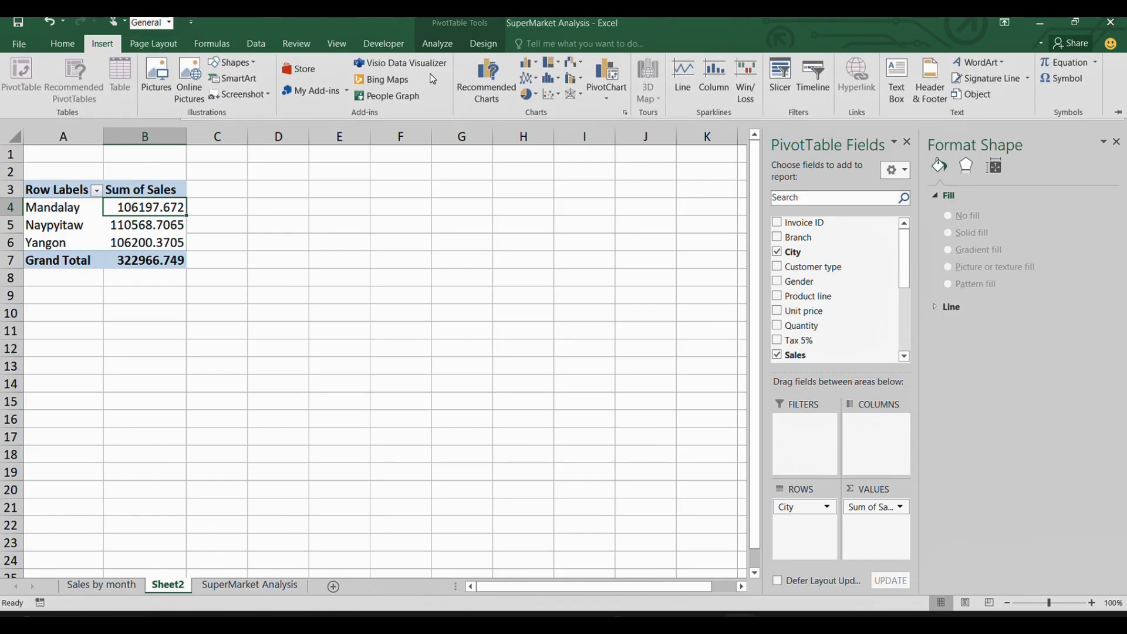
{"action": "left_click", "coordinate": [536, 61]}
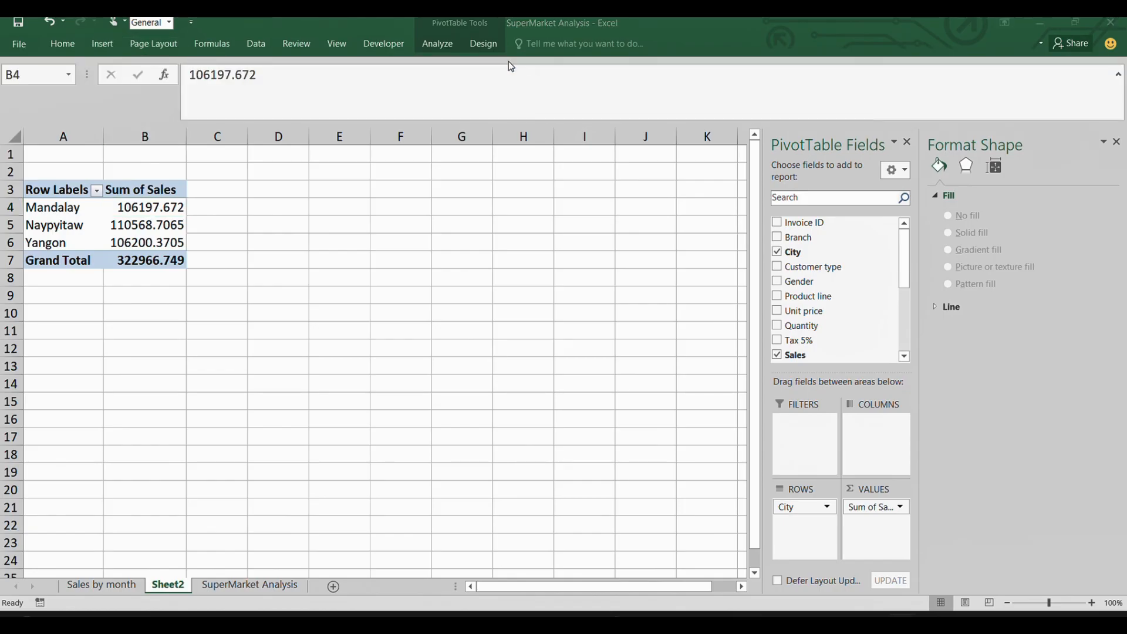
{"action": "left_click", "coordinate": [102, 43]}
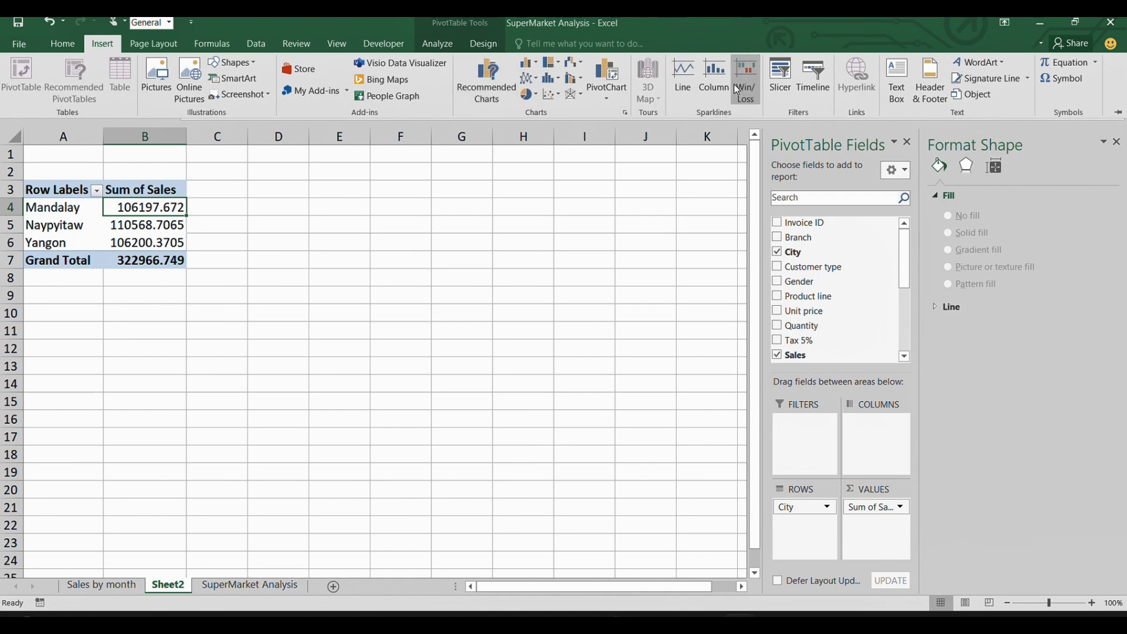
{"action": "left_click", "coordinate": [619, 96]}
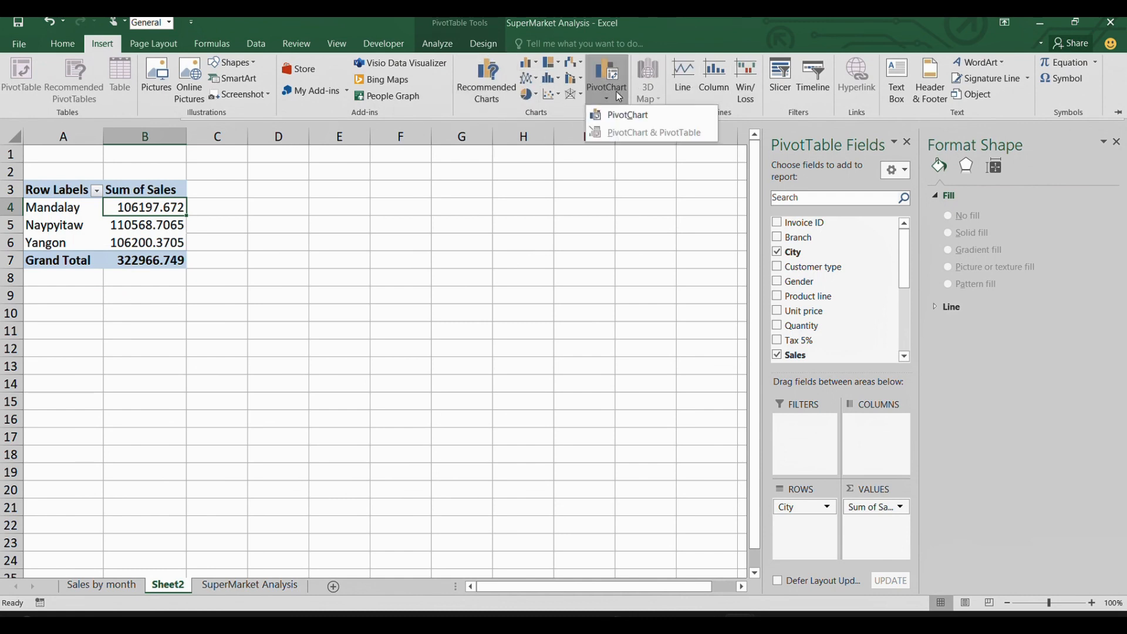
{"action": "left_click", "coordinate": [524, 63]}
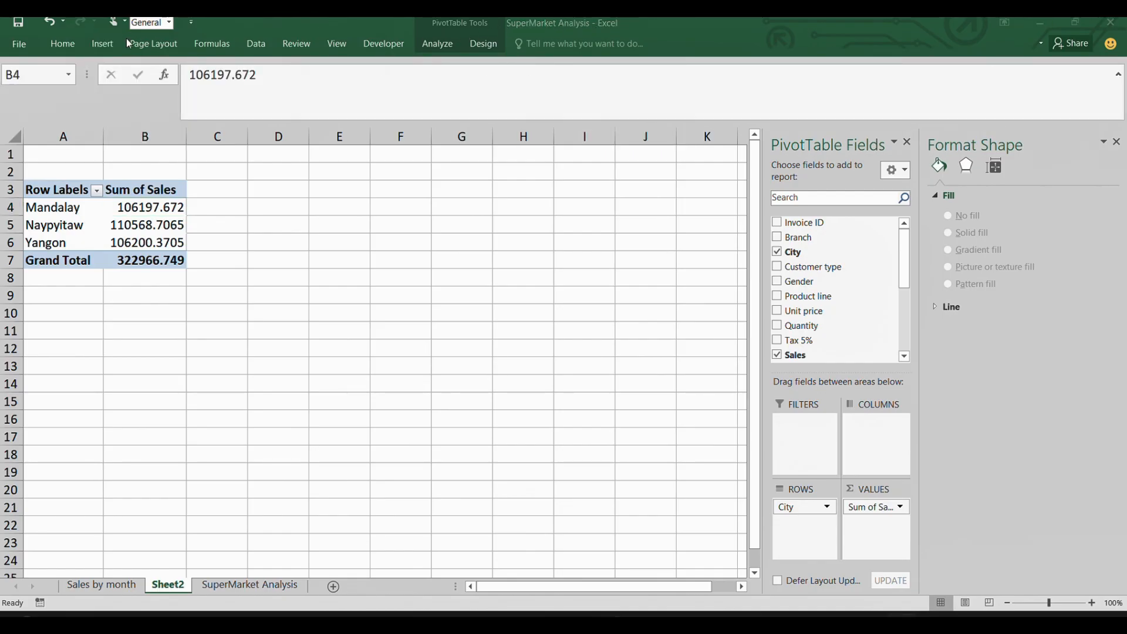
- Insert a Clustered Column PivotChart for the sales by city PivotTable
{"action": "left_click", "coordinate": [103, 45]}
{"action": "left_click", "coordinate": [107, 47]}
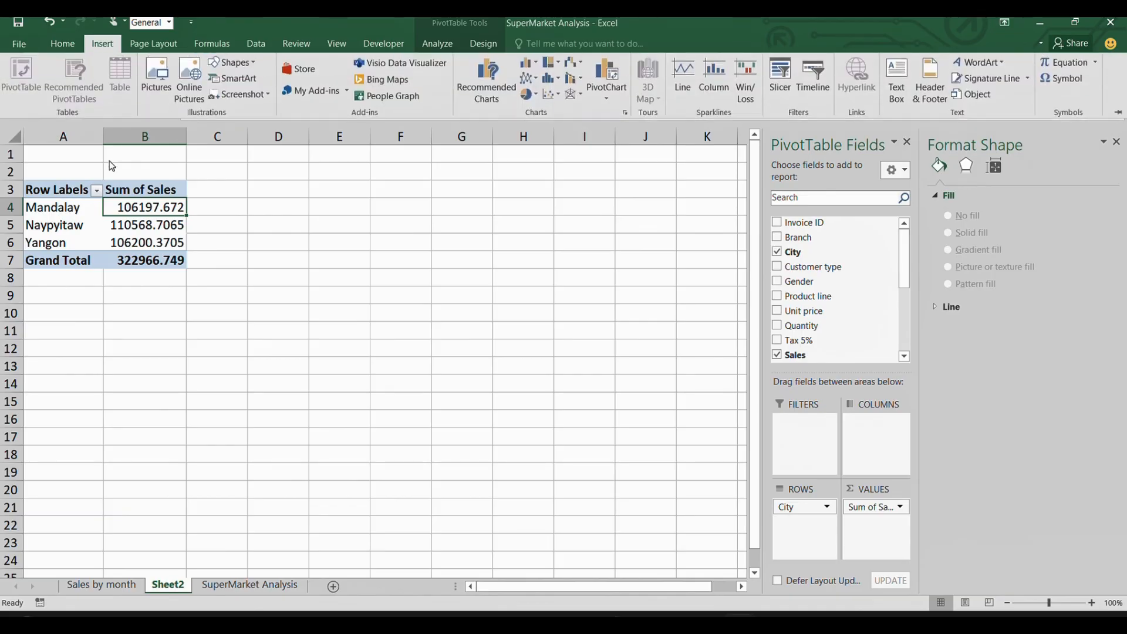
{"action": "left_click", "coordinate": [601, 83]}
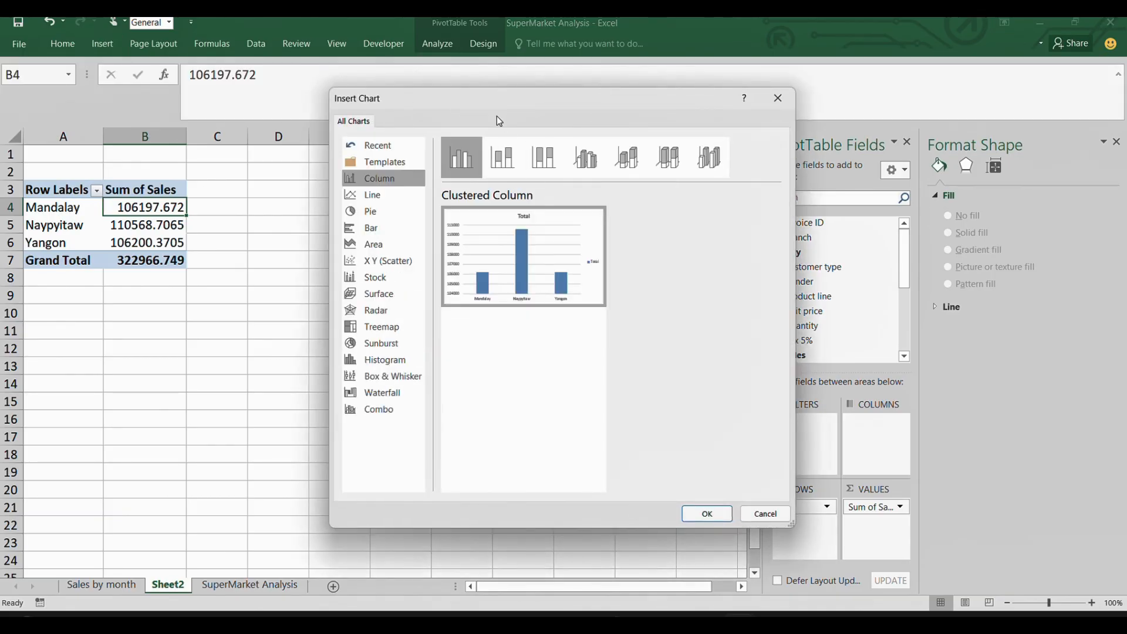
{"action": "mouse_move", "coordinate": [505, 249]}
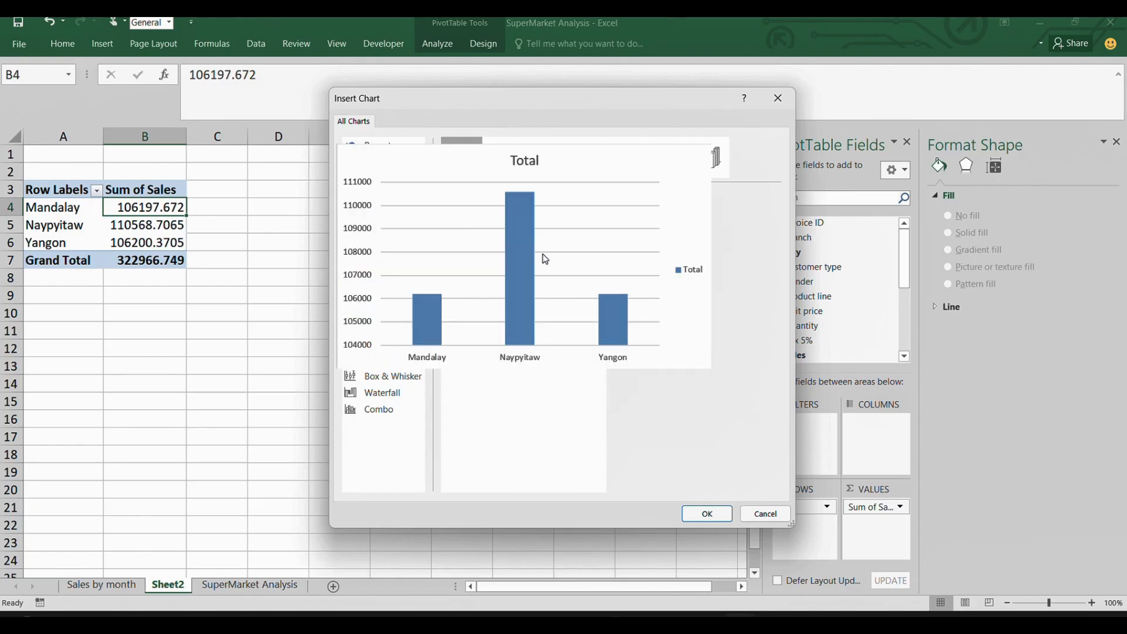
{"action": "left_click", "coordinate": [707, 513]}
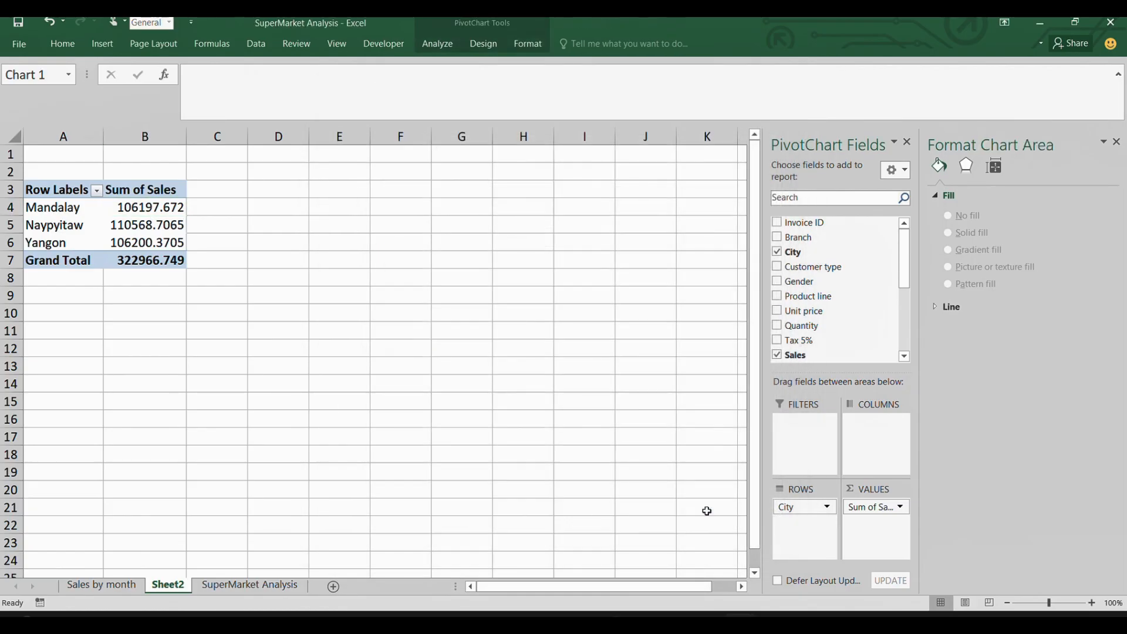
- Change the sales by city PivotChart to a 2-D clustered bar chart
{"action": "left_click", "coordinate": [447, 324]}
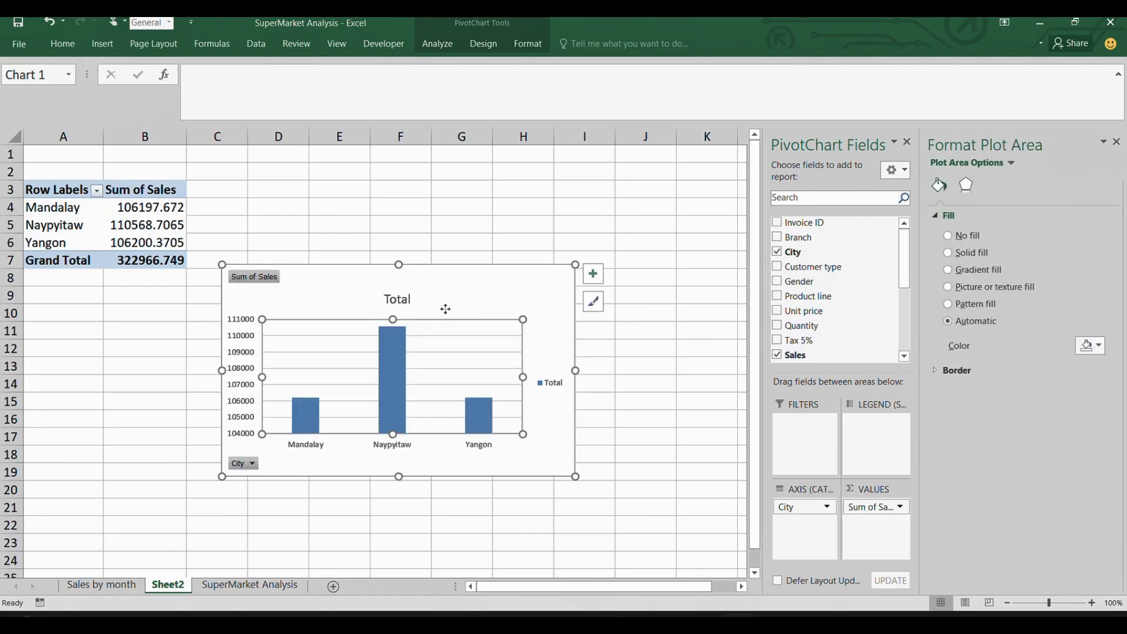
{"action": "left_click", "coordinate": [103, 43]}
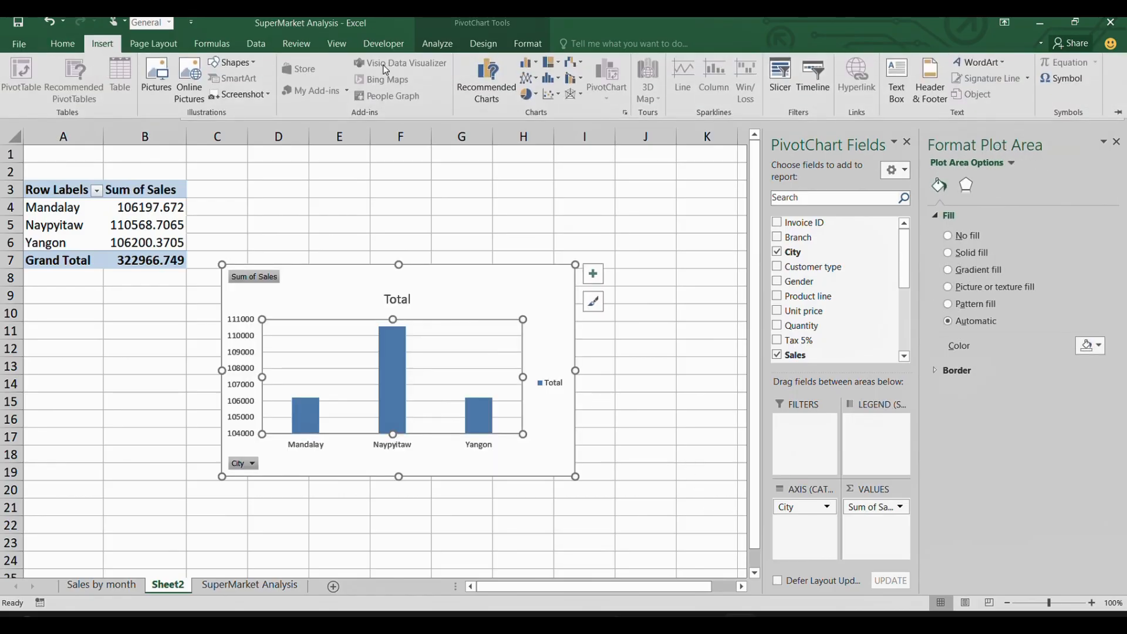
{"action": "left_click", "coordinate": [536, 68]}
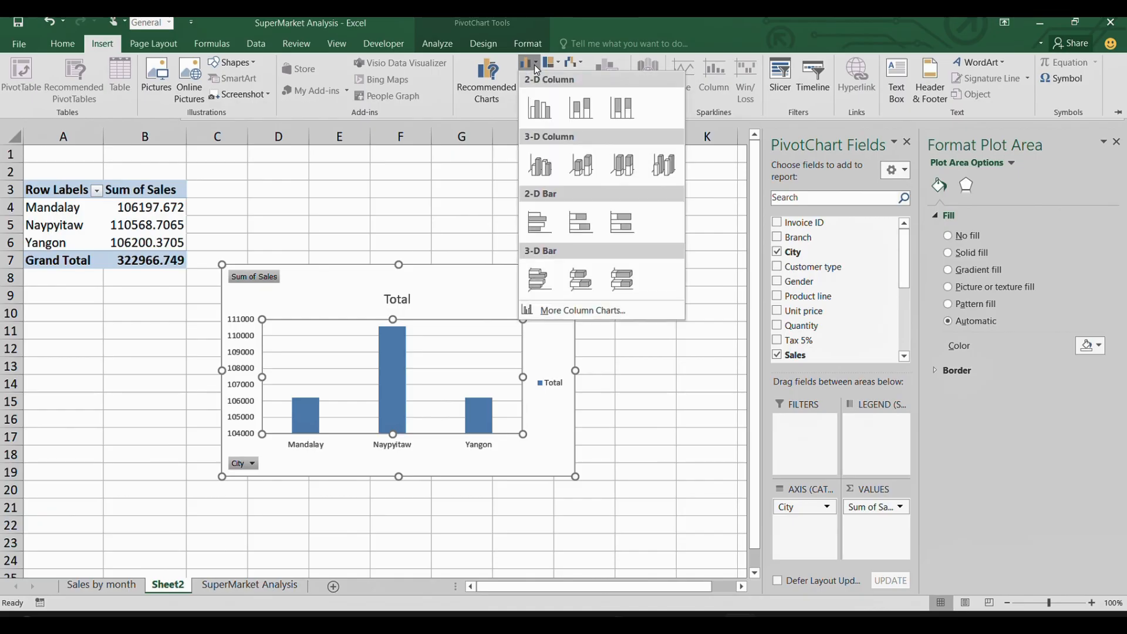
{"action": "left_click", "coordinate": [545, 223]}
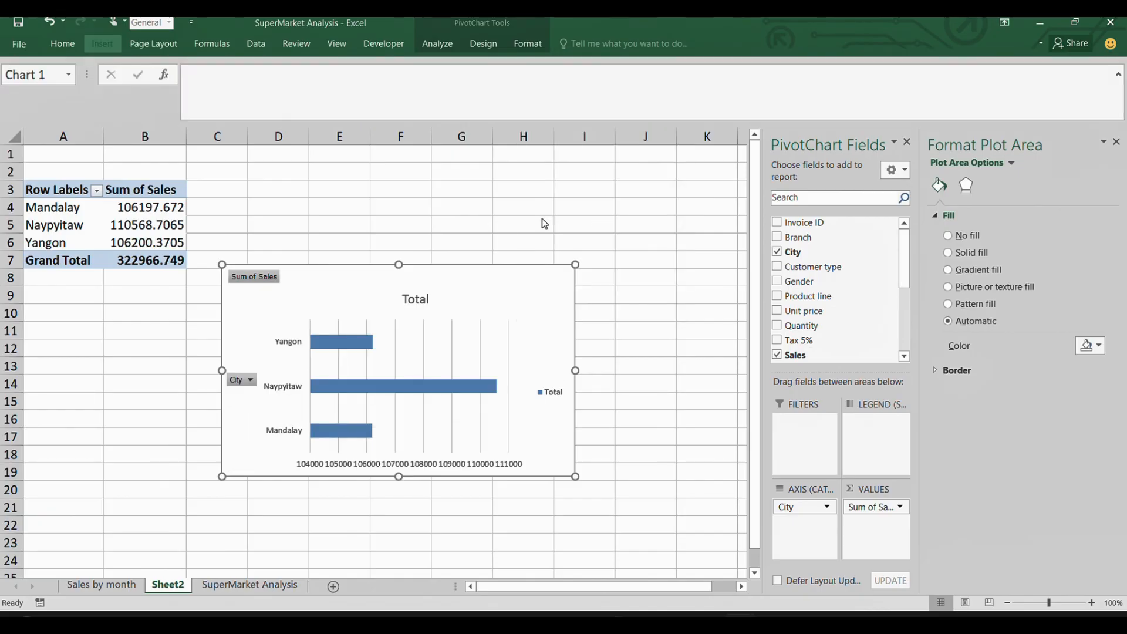
- Enlarge the city bar chart to reach column J and about row 21, and delete its horizontal value axis
{"action": "scroll", "coordinate": [448, 360], "scroll_direction": "down", "scroll_amount": 1}
{"action": "left_click", "coordinate": [500, 308]}
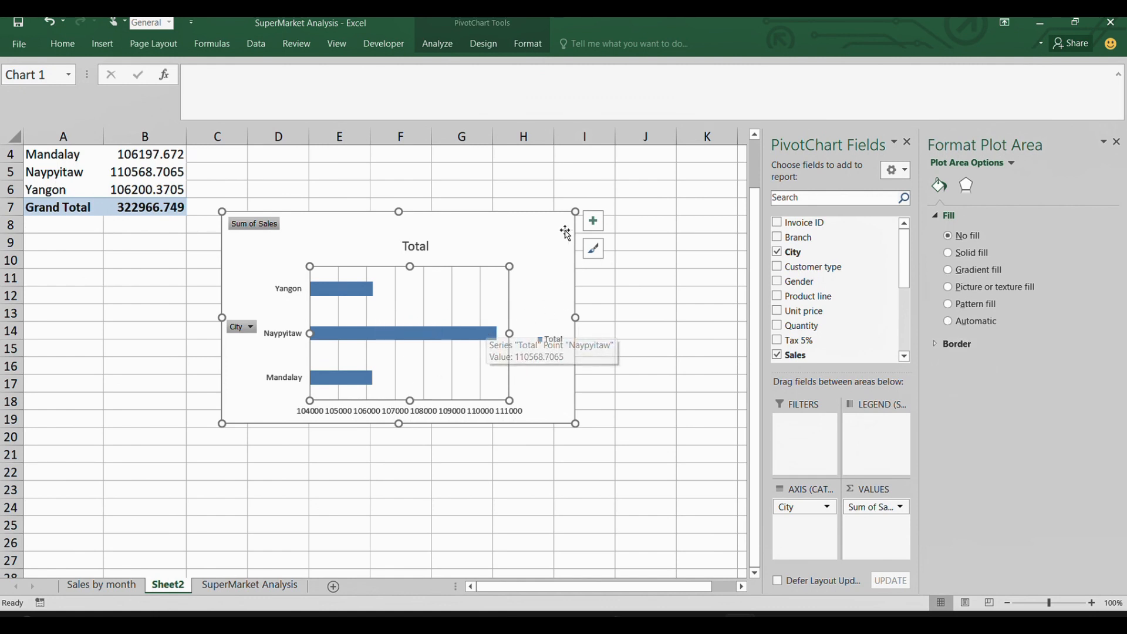
{"action": "left_click_drag", "start_coordinate": [576, 425], "coordinate": [626, 466]}
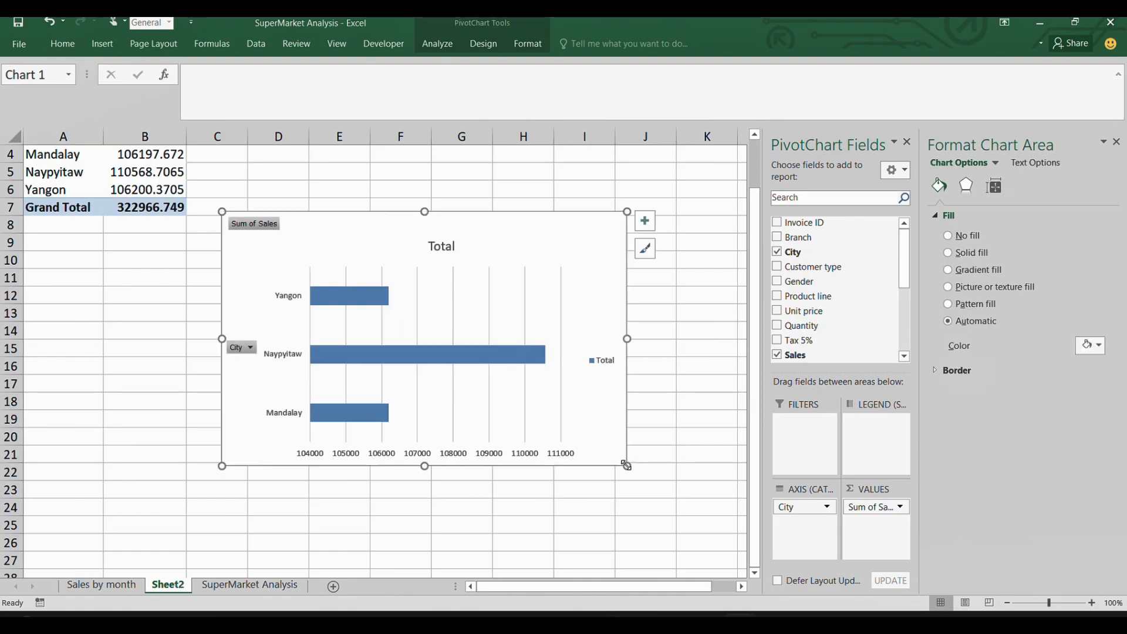
{"action": "left_click", "coordinate": [354, 458]}
{"action": "key", "text": "Delete"}
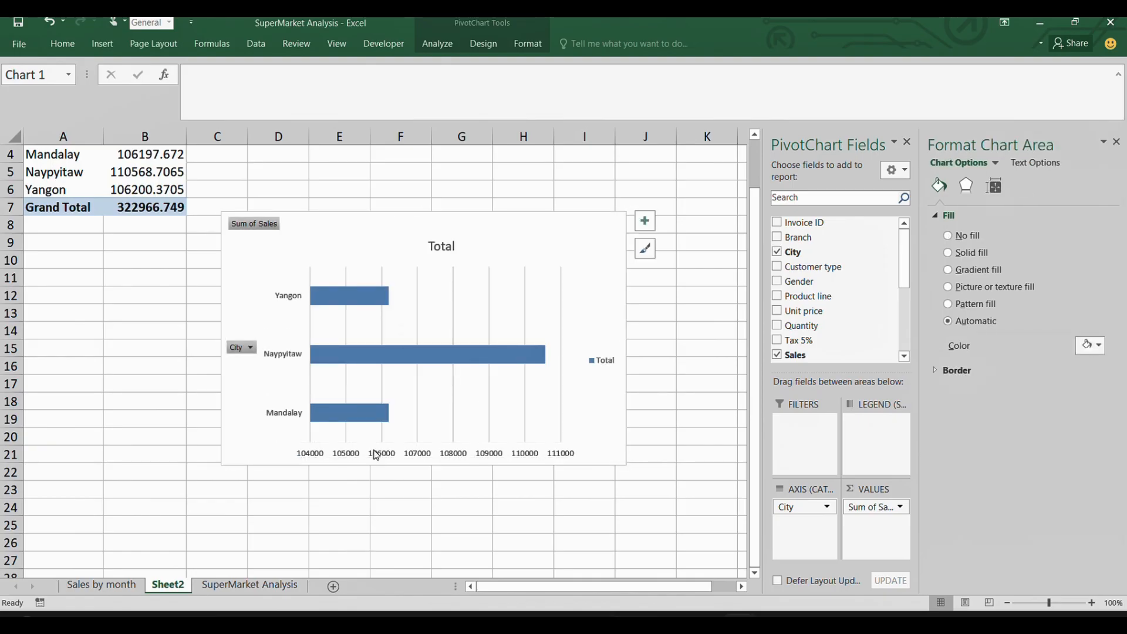
{"action": "left_click", "coordinate": [645, 256]}
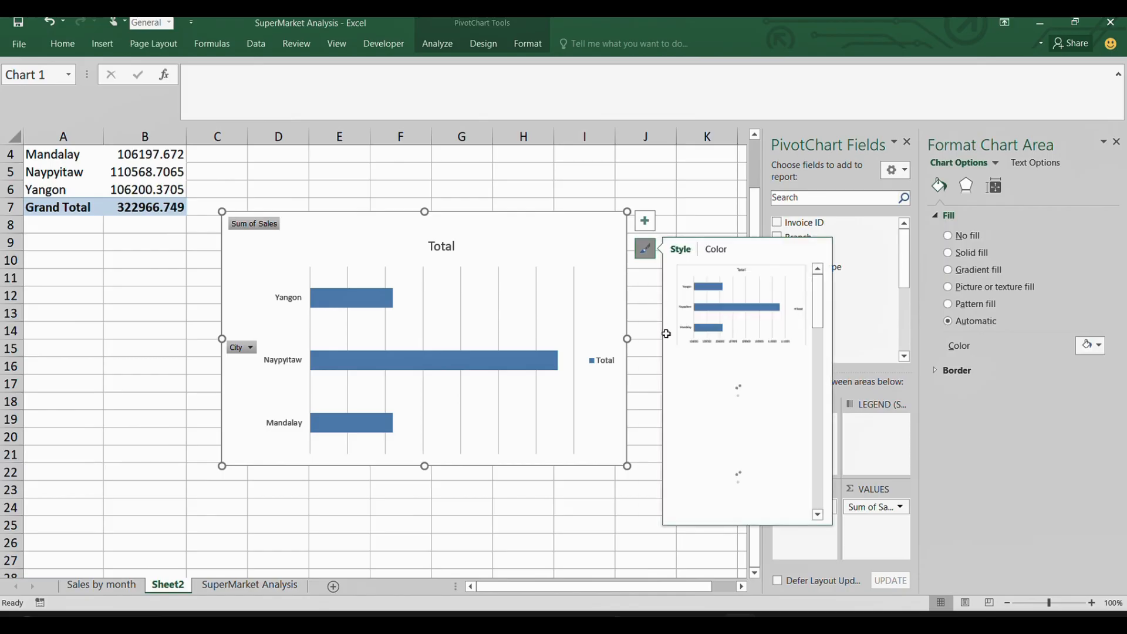
{"action": "left_click", "coordinate": [534, 299]}
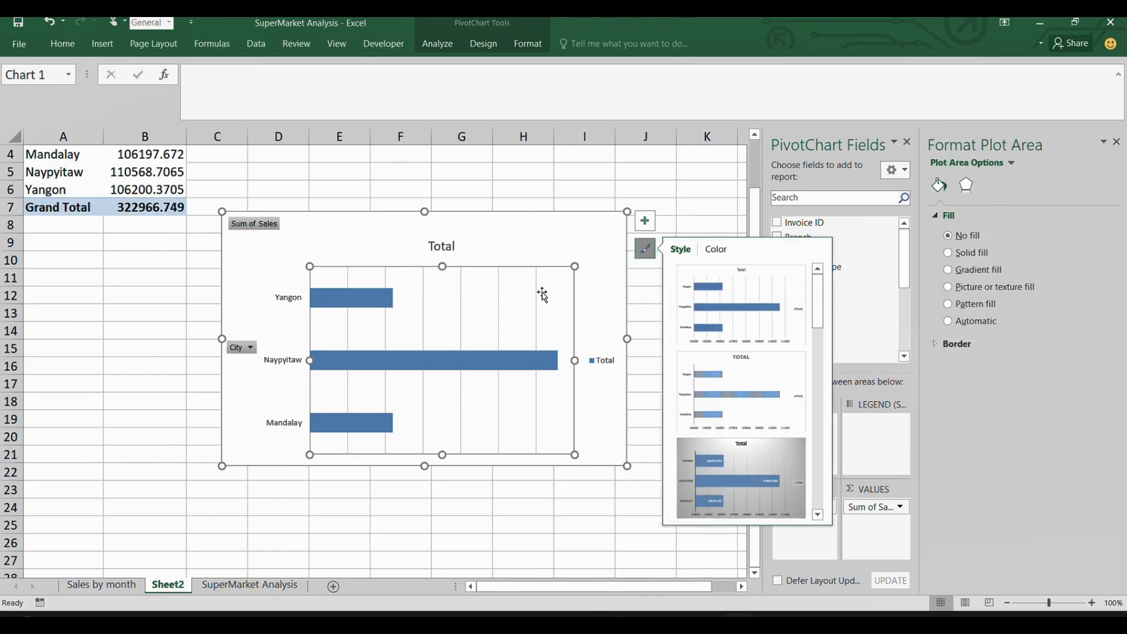
{"action": "left_click", "coordinate": [594, 170]}
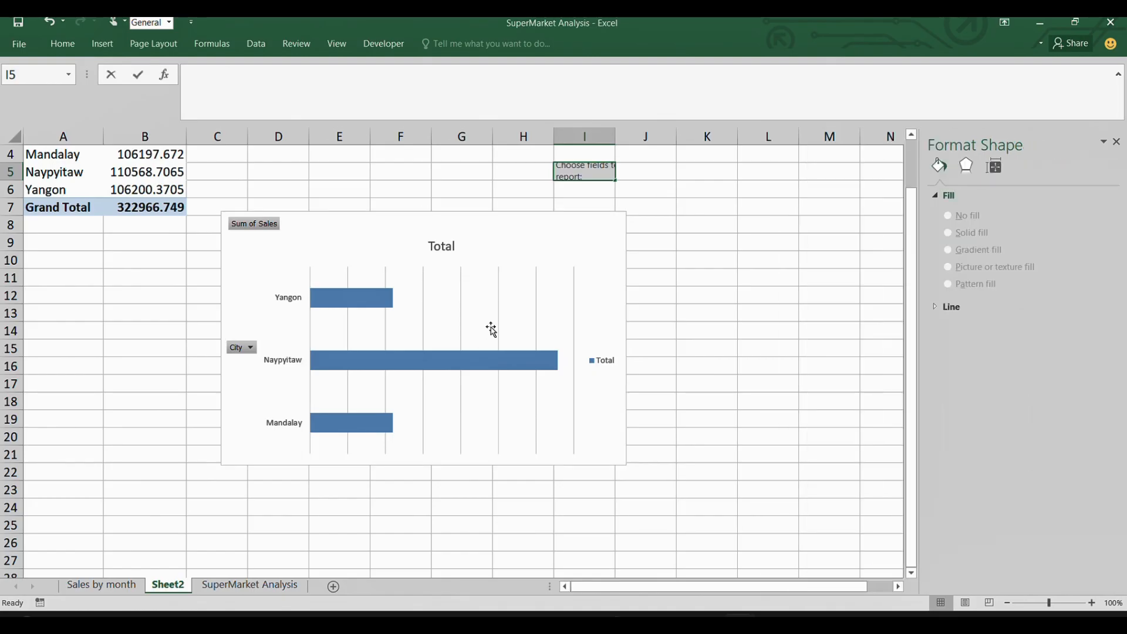
- Remove the gridlines from the sales by city bar chart
{"action": "left_click", "coordinate": [516, 319]}
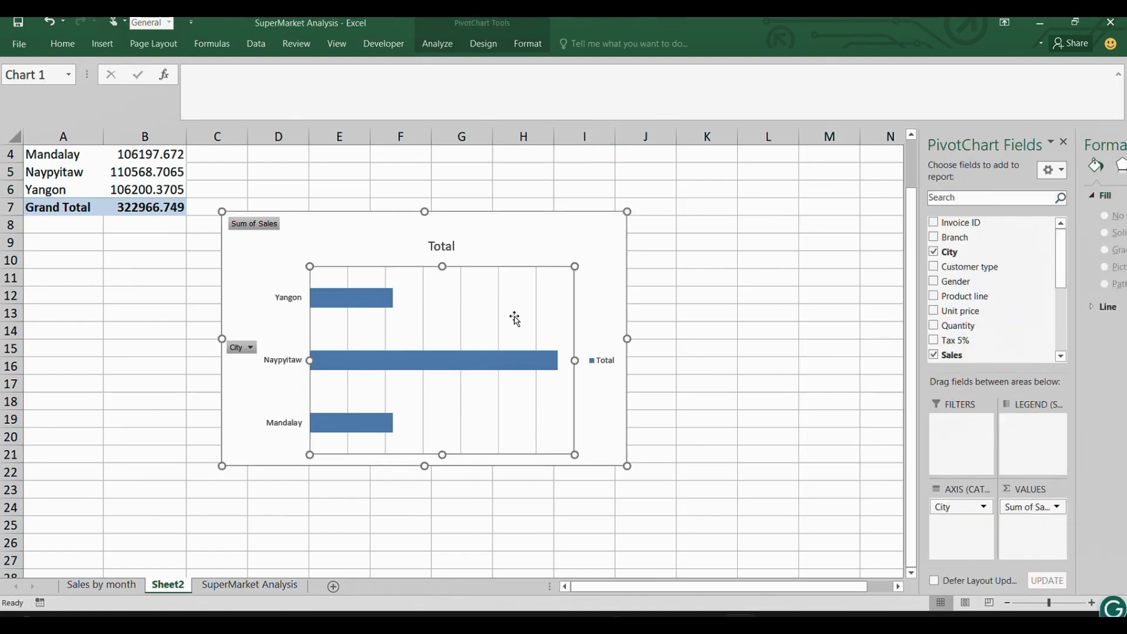
{"action": "left_click", "coordinate": [214, 488]}
{"action": "left_click", "coordinate": [570, 236]}
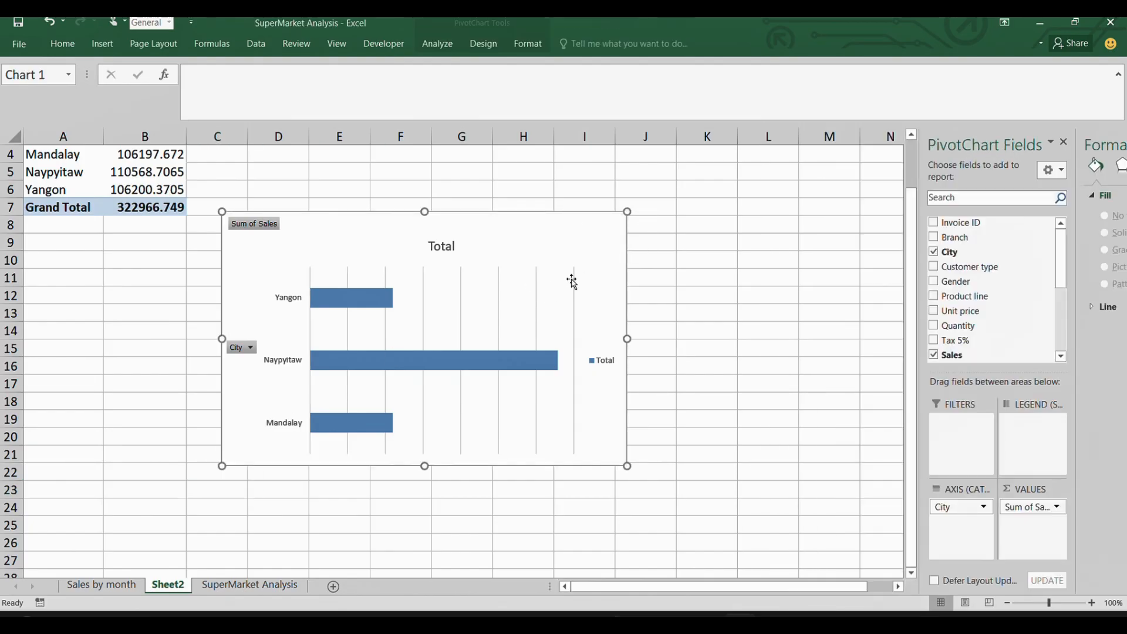
{"action": "left_click", "coordinate": [645, 223]}
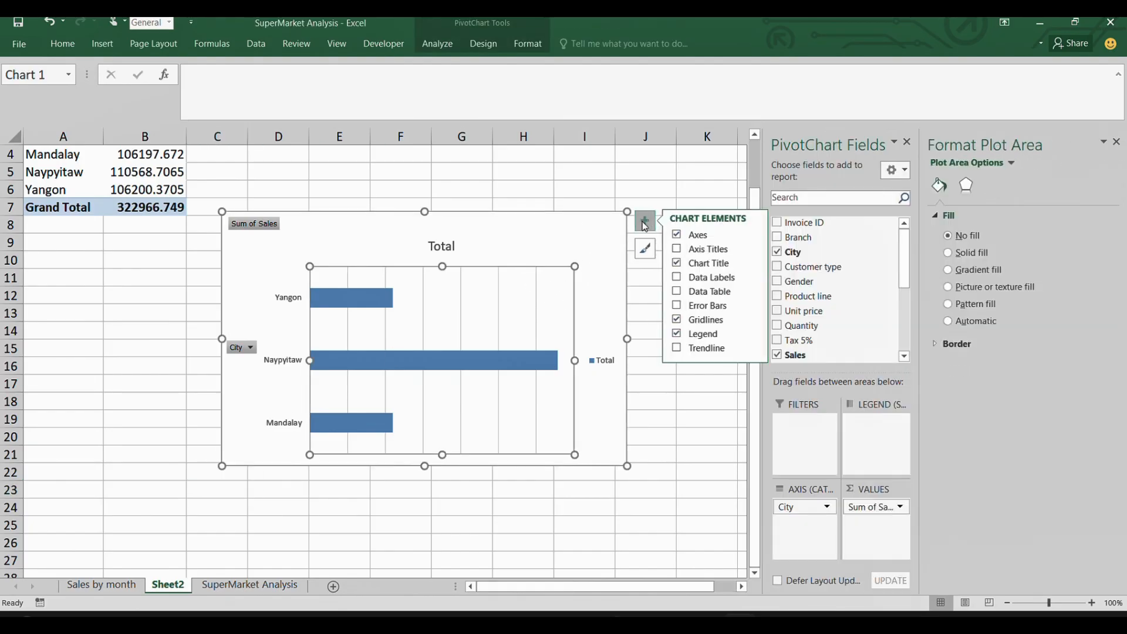
{"action": "left_click", "coordinate": [676, 323]}
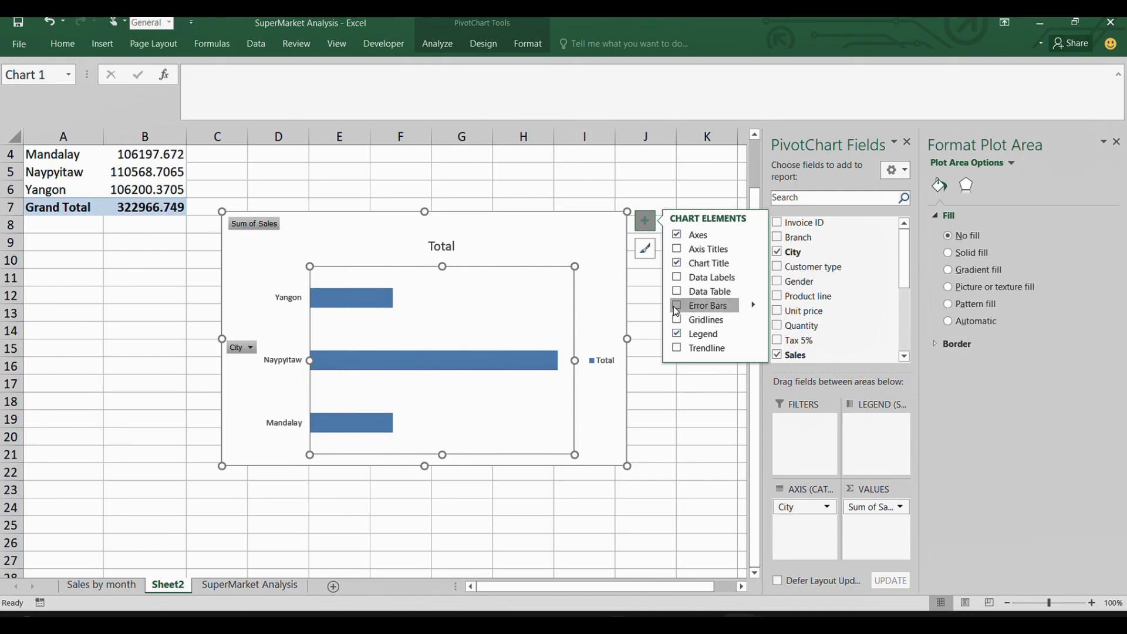
- Add data labels to the sales by city bar chart and delete its legend
{"action": "left_click", "coordinate": [671, 276]}
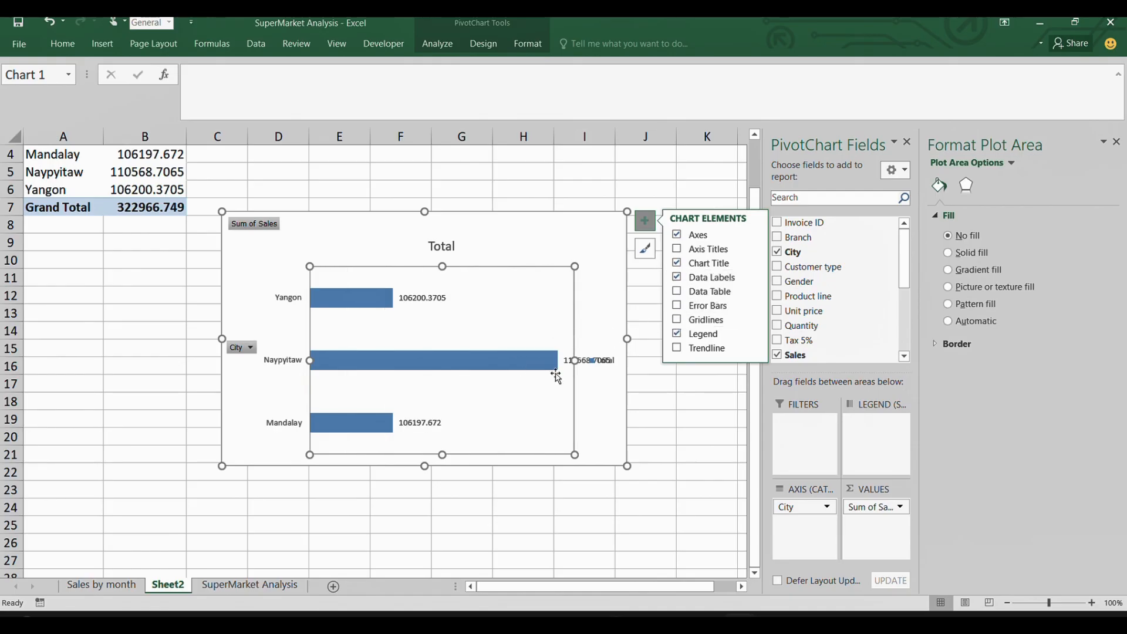
{"action": "left_click", "coordinate": [609, 365]}
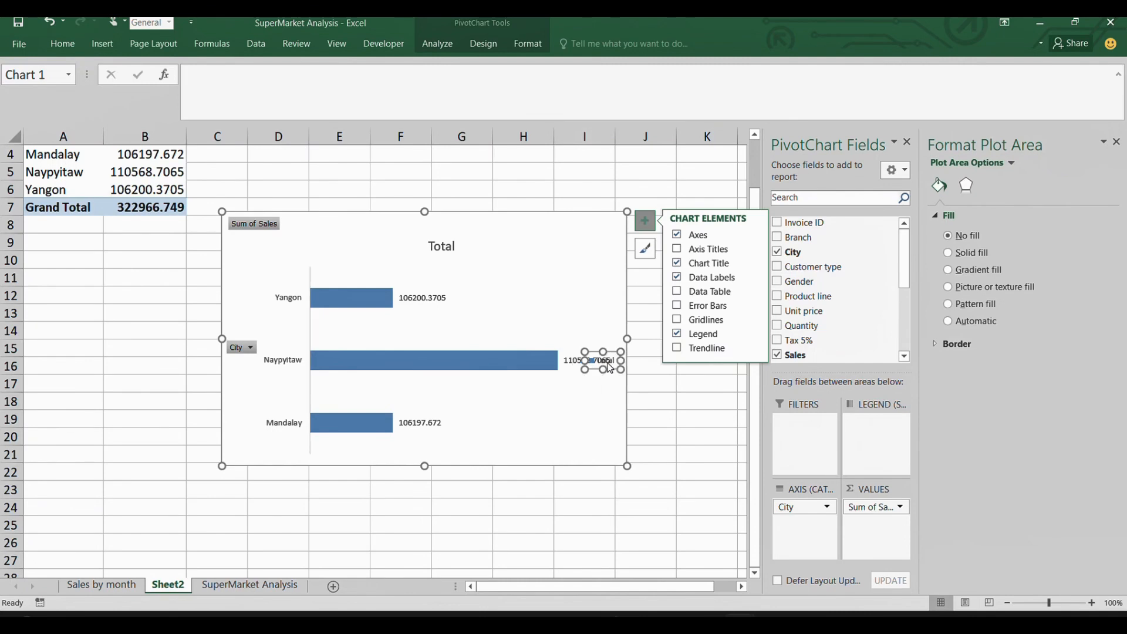
{"action": "left_click", "coordinate": [593, 359]}
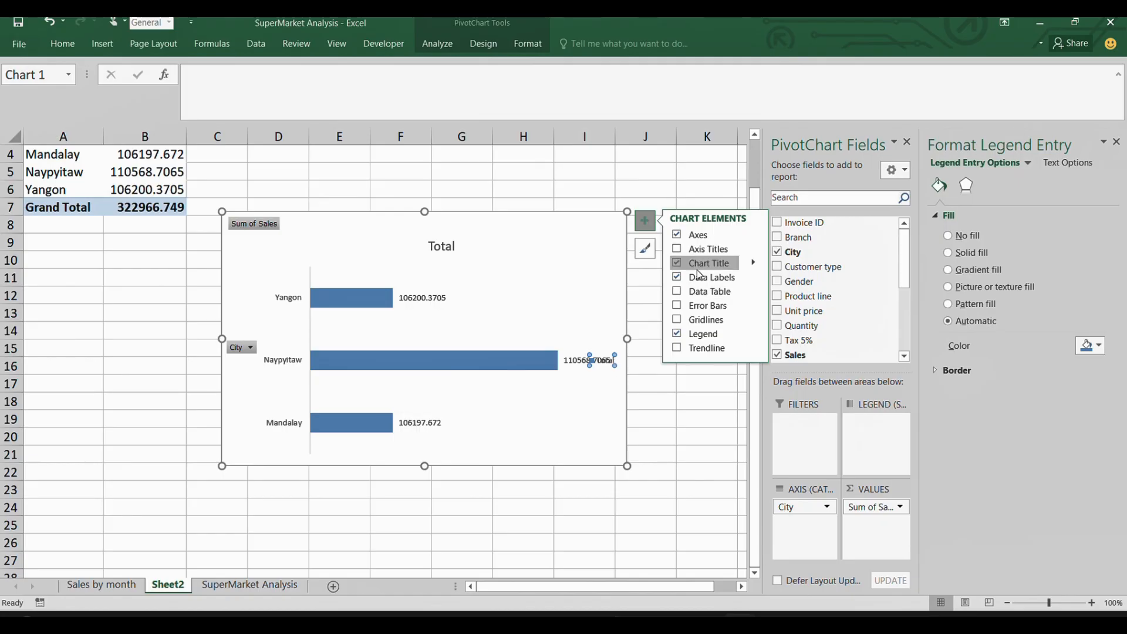
{"action": "key", "text": "Delete"}
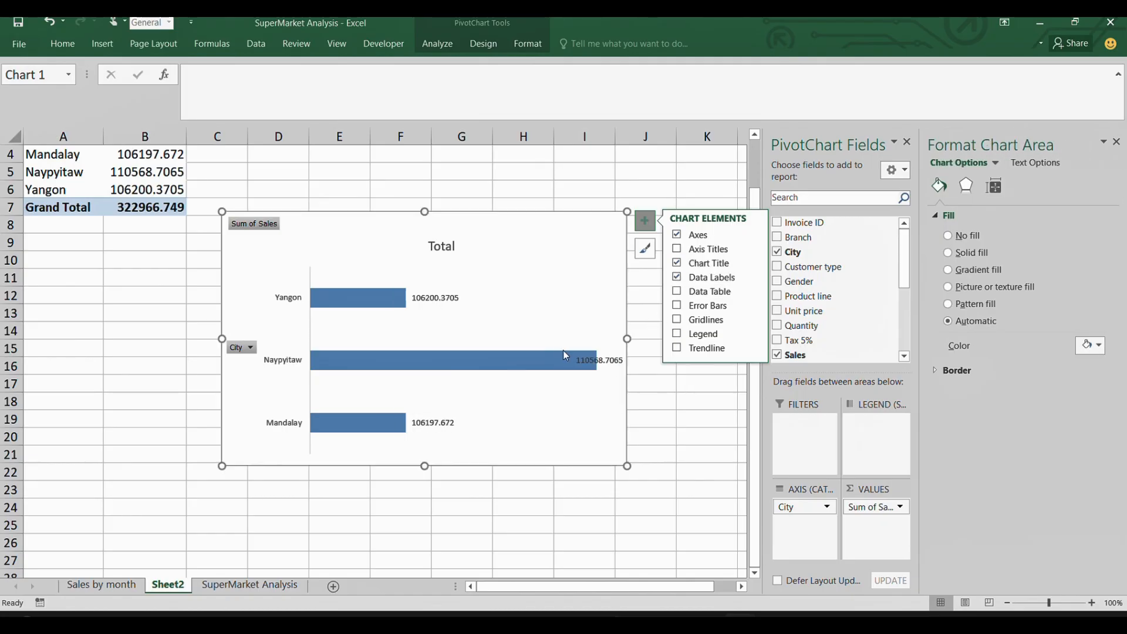
- Move the Naypyitaw data label inside the end of its bar
{"action": "left_click", "coordinate": [598, 356]}
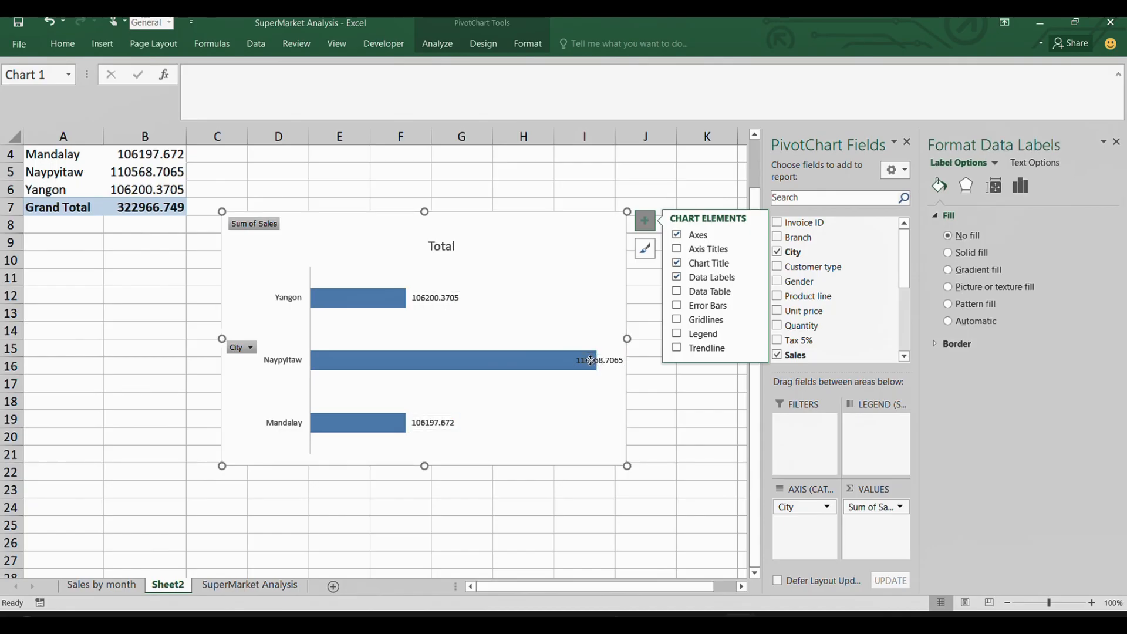
{"action": "left_click", "coordinate": [592, 361]}
{"action": "left_click_drag", "start_coordinate": [592, 361], "coordinate": [554, 361]}
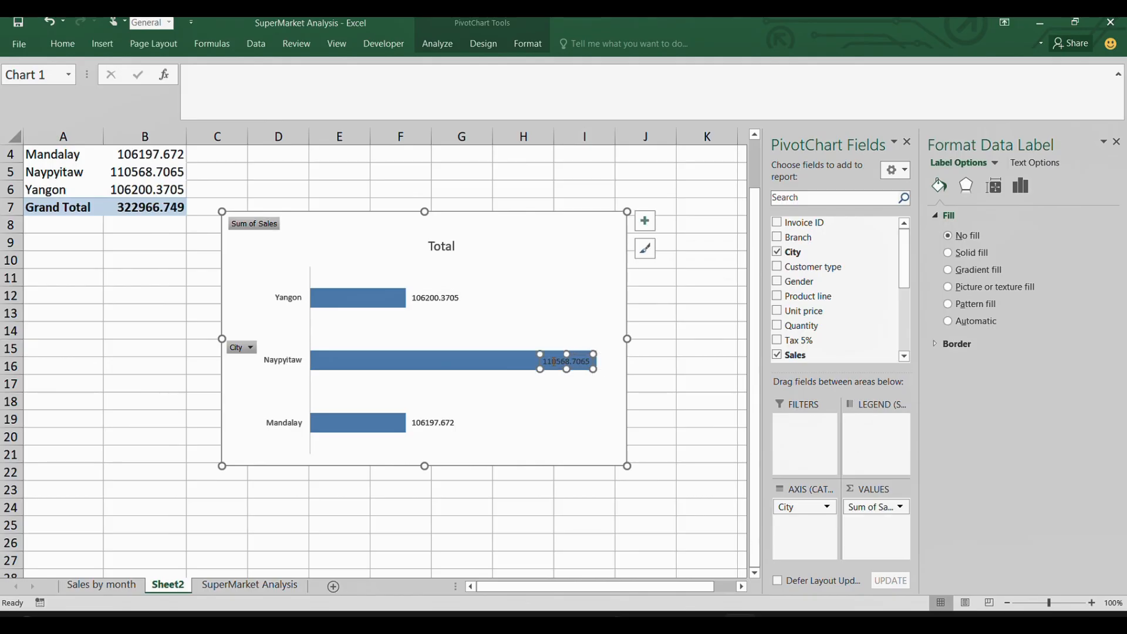
{"action": "left_click", "coordinate": [523, 286]}
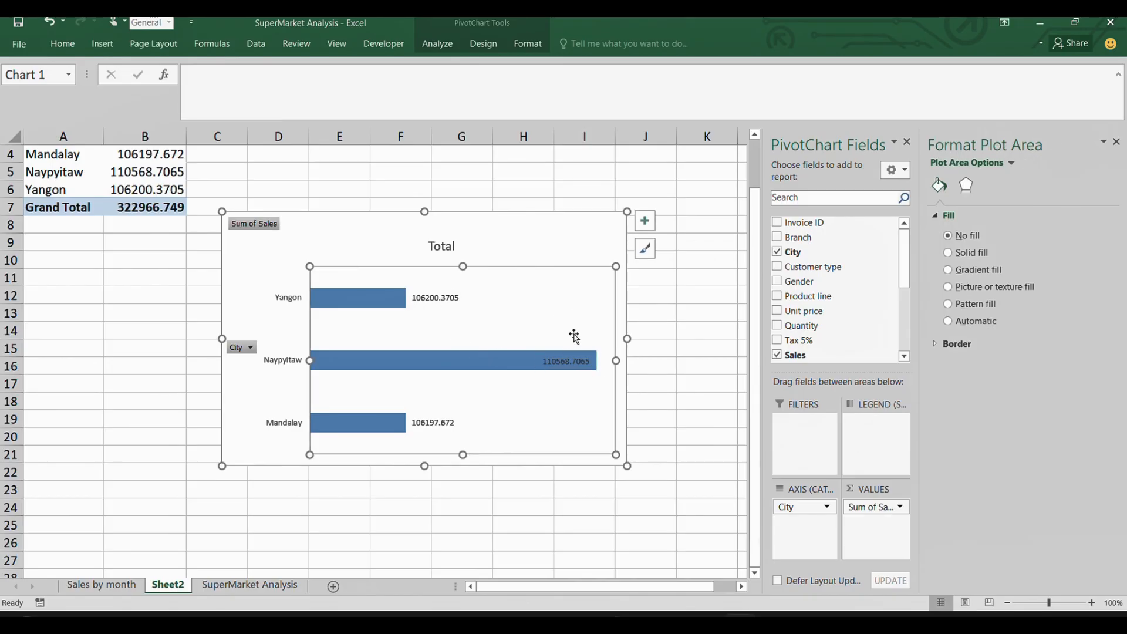
- Hide all field buttons on the sales by city PivotChart
{"action": "left_click", "coordinate": [259, 249]}
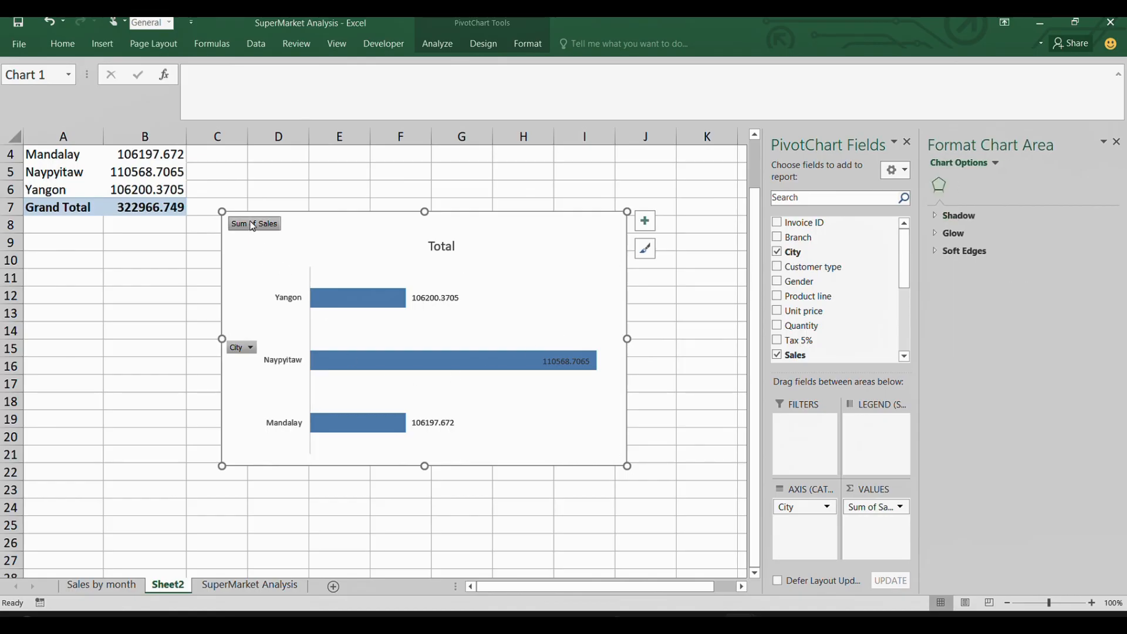
{"action": "right_click", "coordinate": [252, 224]}
{"action": "left_click", "coordinate": [152, 373]}
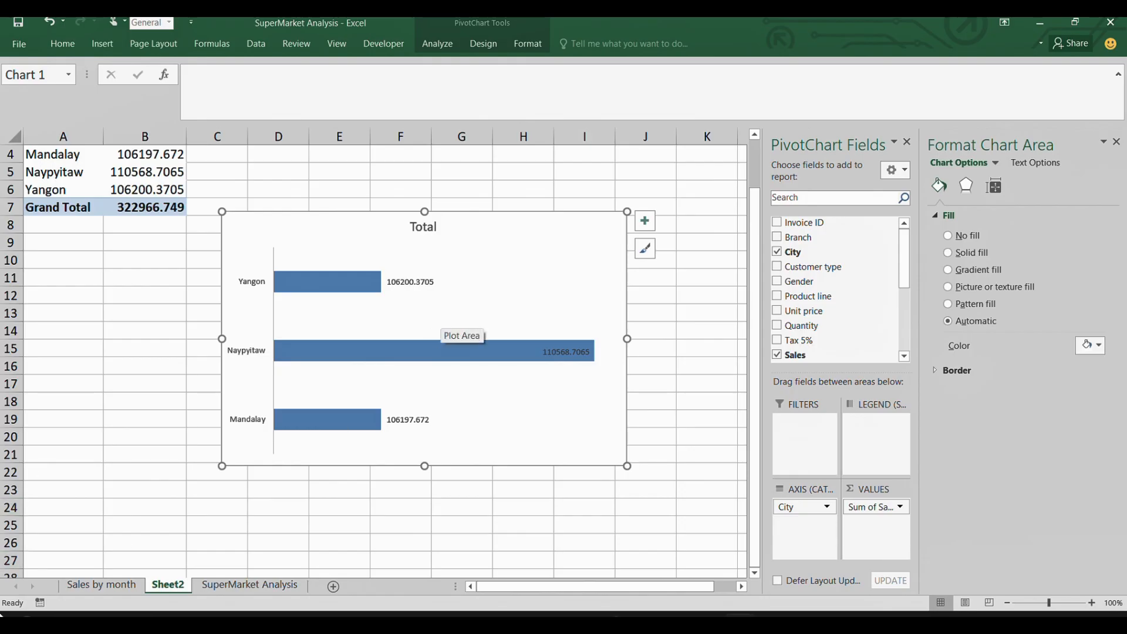
- Rename Sheet2 as "sales by city"
{"action": "double_click", "coordinate": [157, 591]}
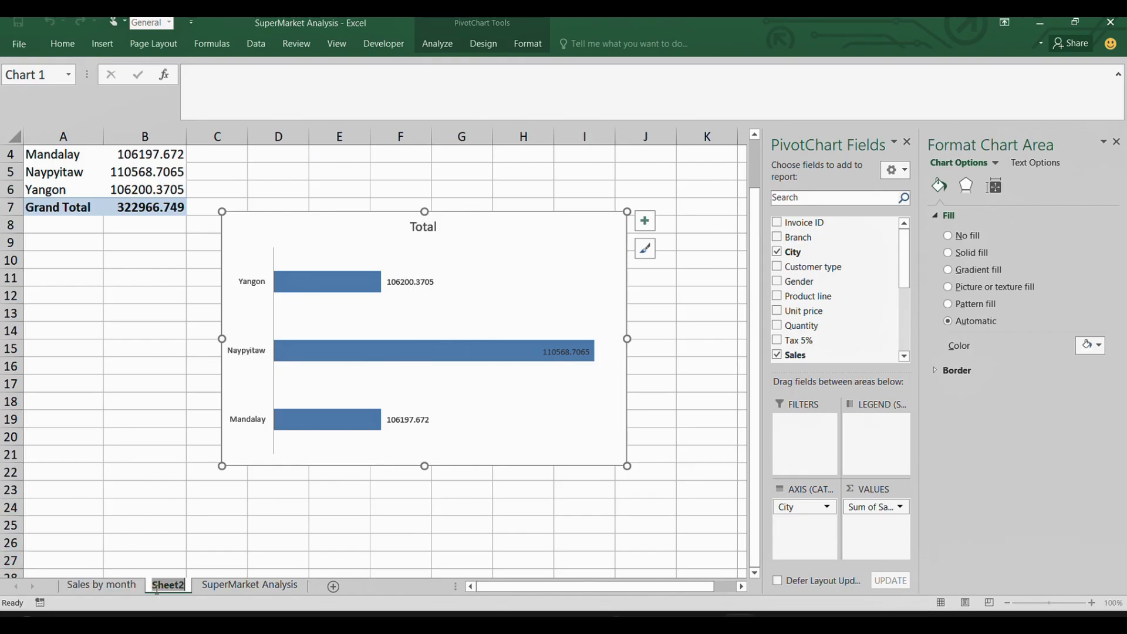
{"action": "type", "text": "sal"}
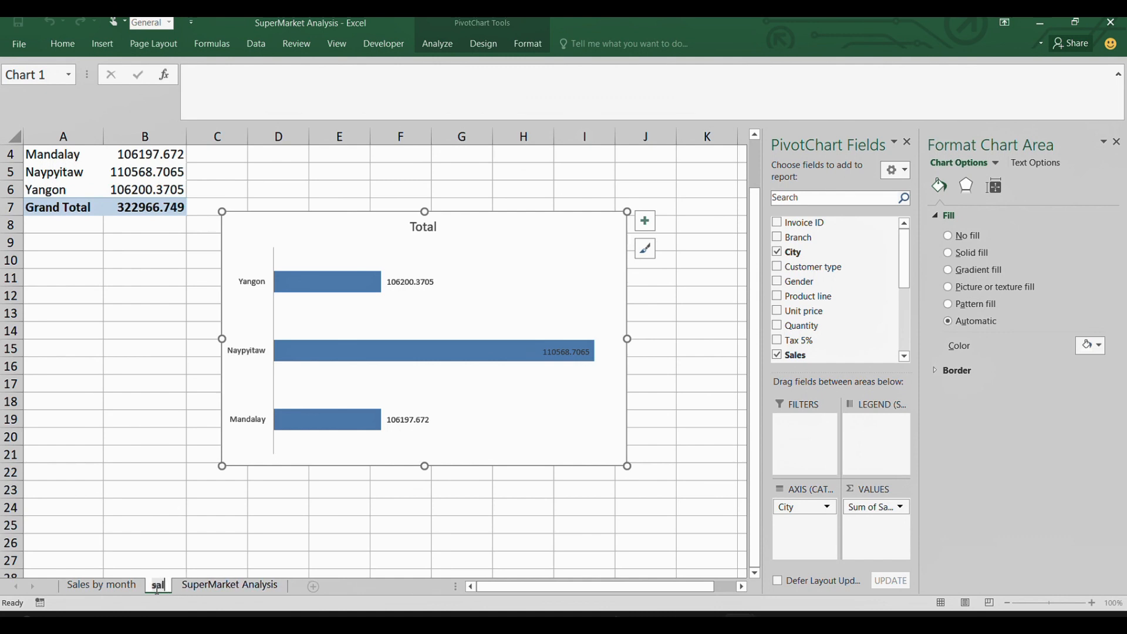
{"action": "type", "text": "es by"}
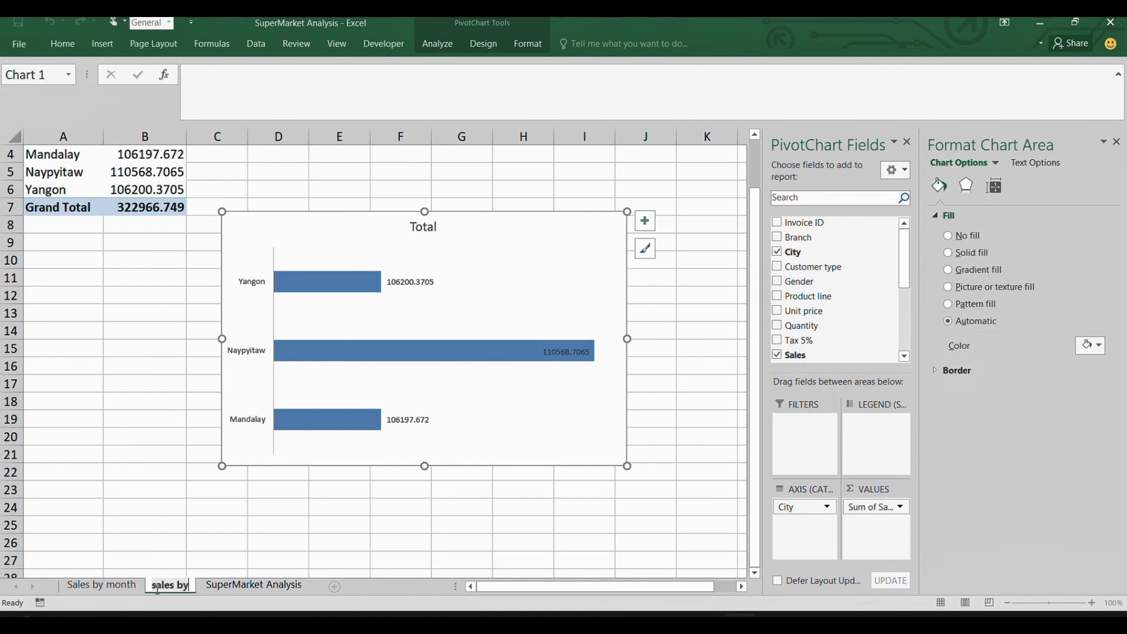
{"action": "type", "text": " city"}
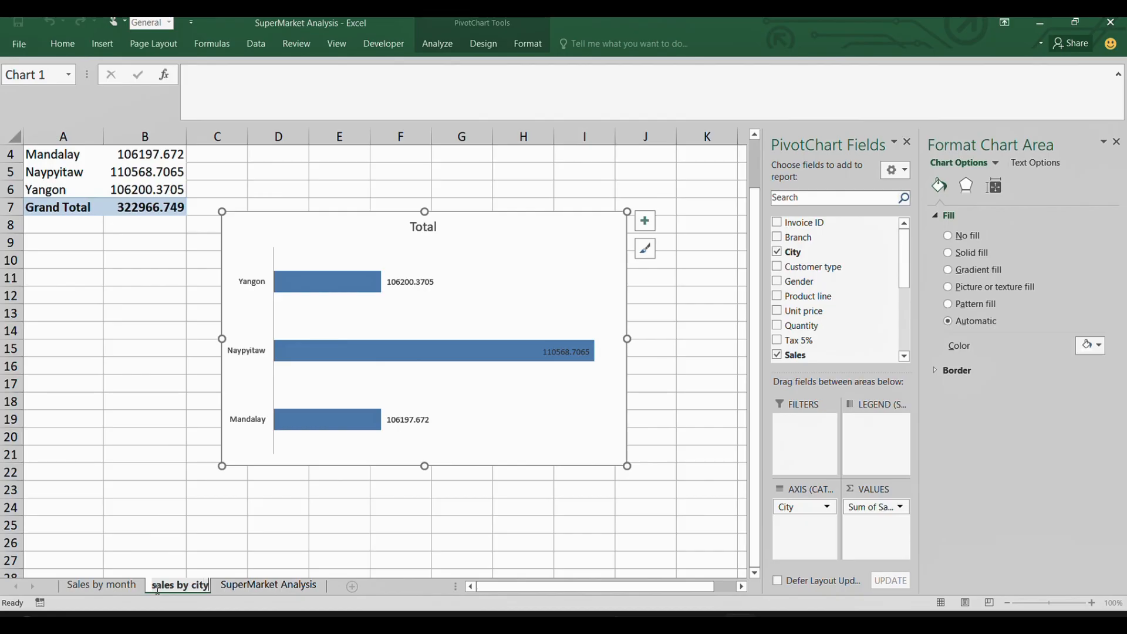
{"action": "key", "text": "Return"}
- Replace the city bar chart's title with "Sales By City"
{"action": "left_click", "coordinate": [427, 227]}
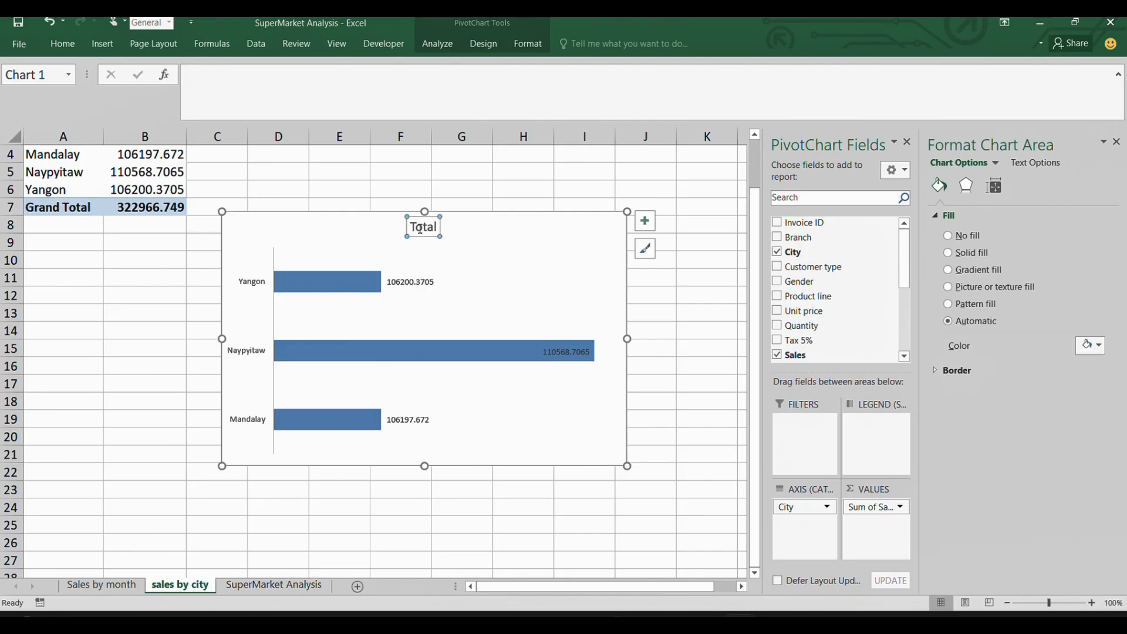
{"action": "double_click", "coordinate": [432, 226]}
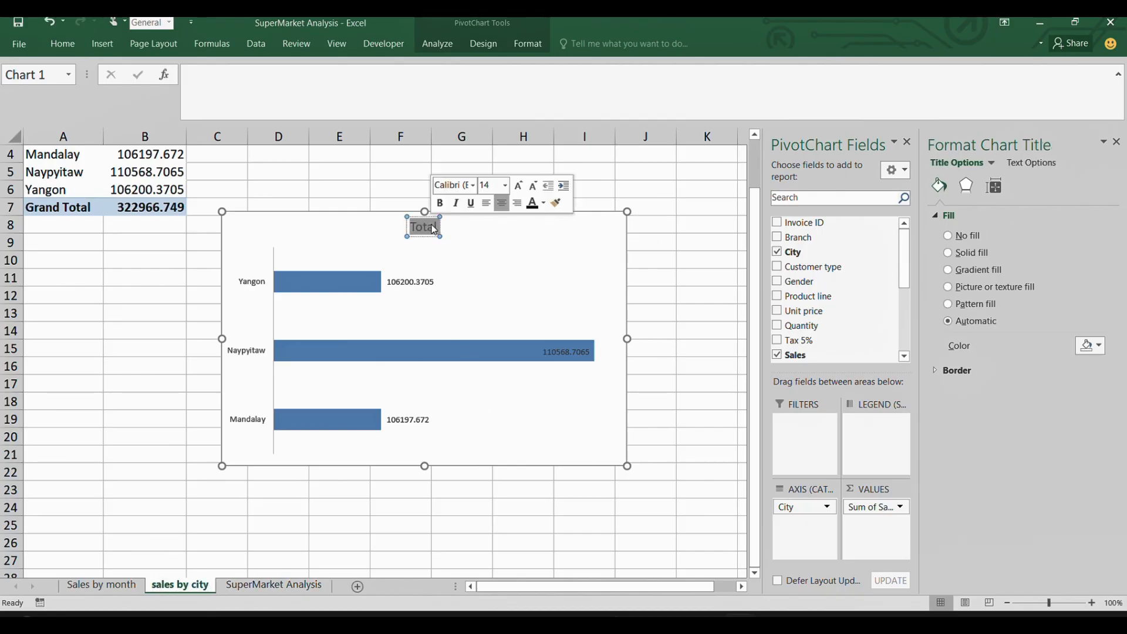
{"action": "type", "text": "S"}
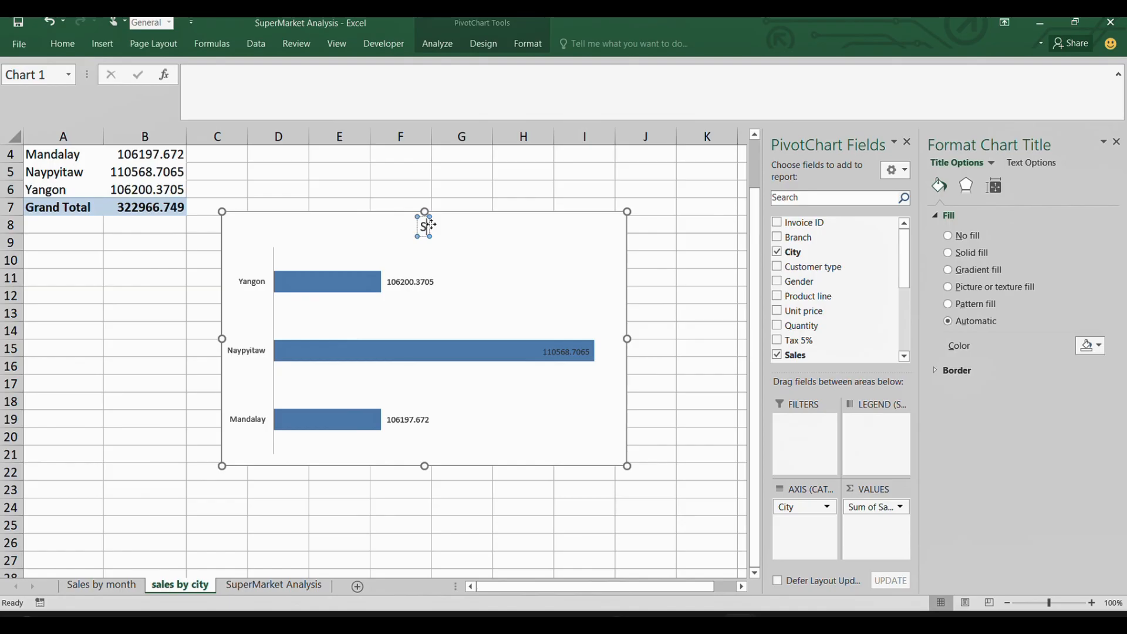
{"action": "type", "text": "ales"}
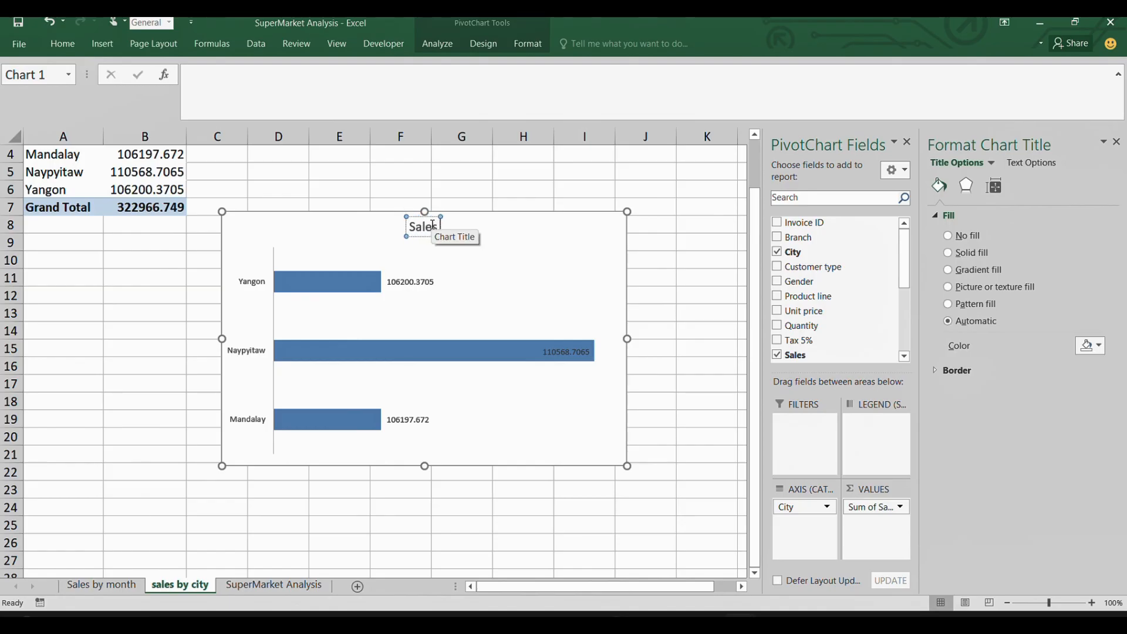
{"action": "type", "text": " By City"}
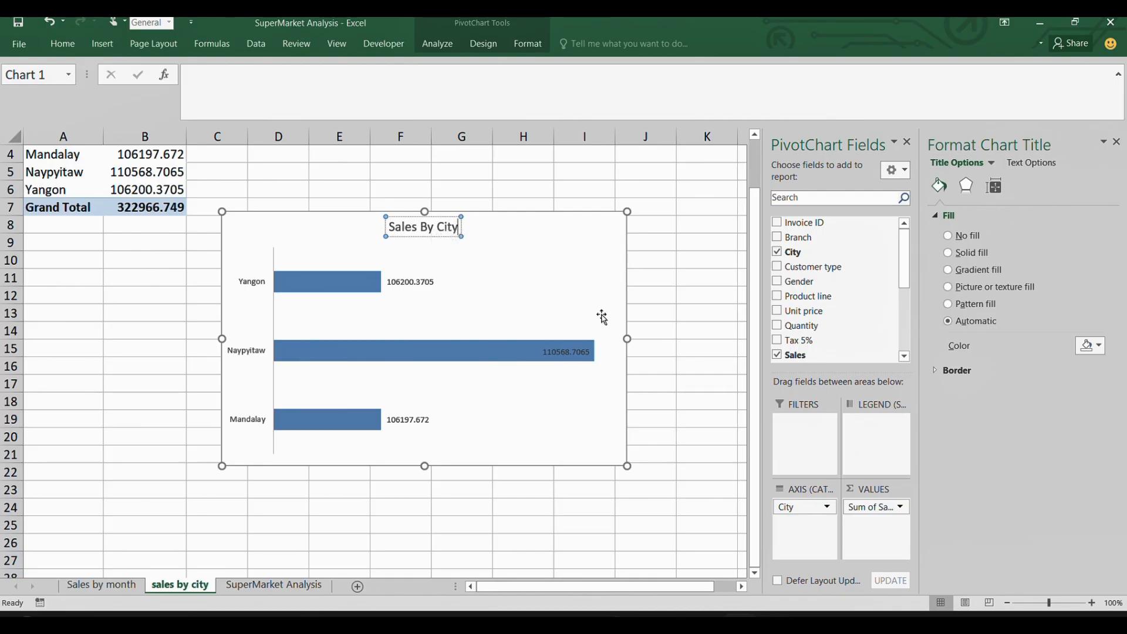
{"action": "left_click", "coordinate": [652, 282]}
- Fill the bars of the Sales By City chart with solid dark purple
{"action": "left_click", "coordinate": [449, 359]}
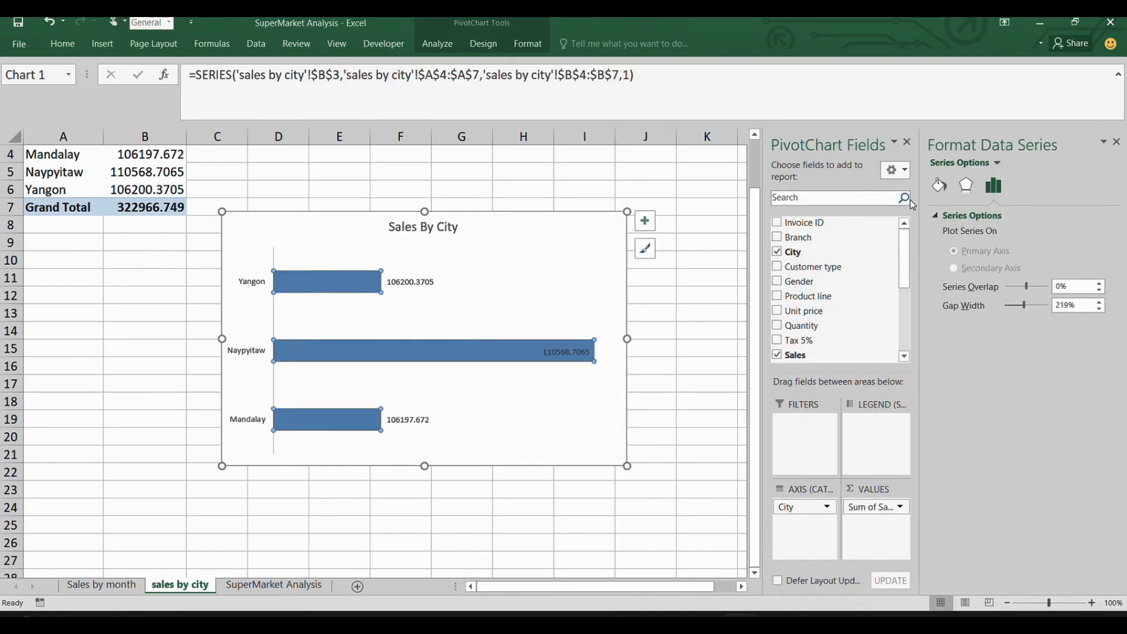
{"action": "left_click", "coordinate": [939, 186]}
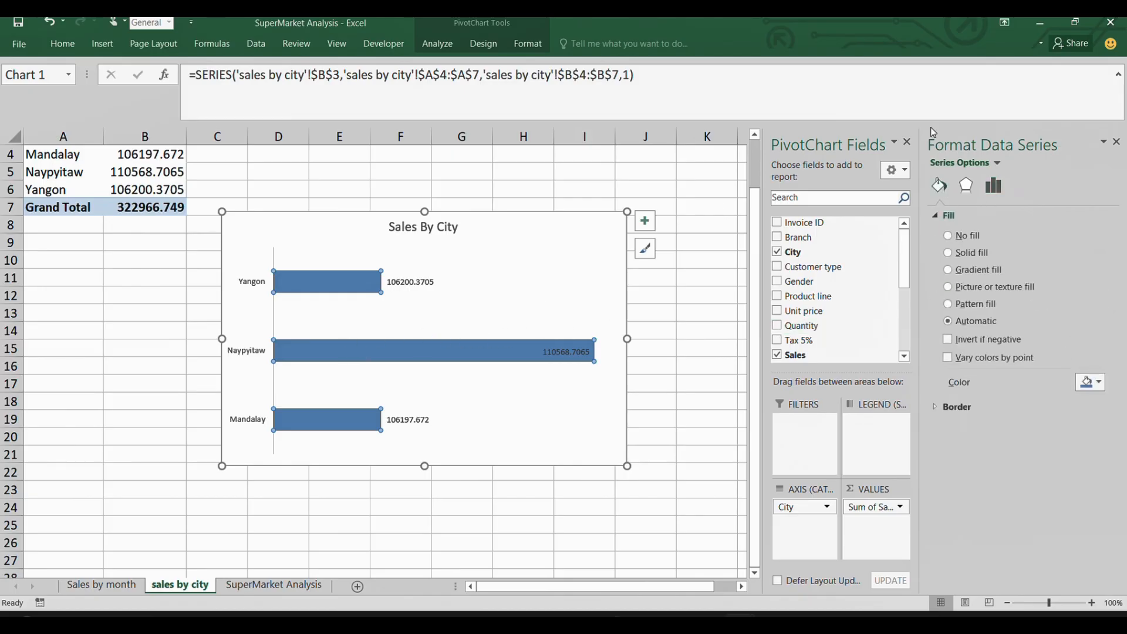
{"action": "left_click", "coordinate": [1095, 382]}
{"action": "left_click", "coordinate": [1119, 493]}
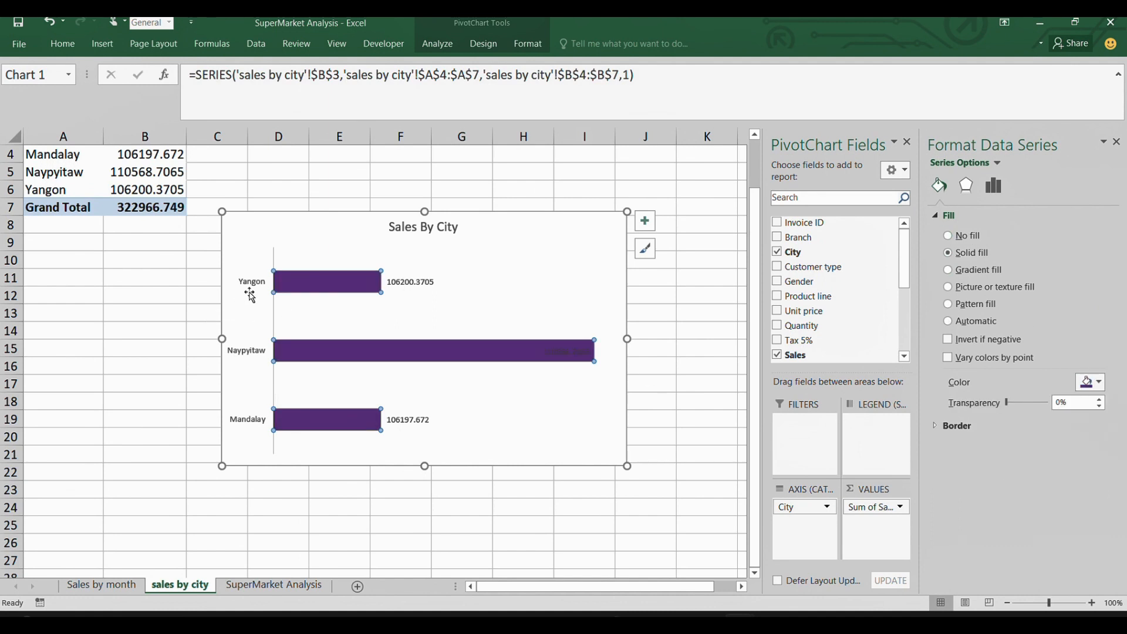
- Change the font colour of the Sales By City chart's data labels to black
{"action": "left_click", "coordinate": [560, 354]}
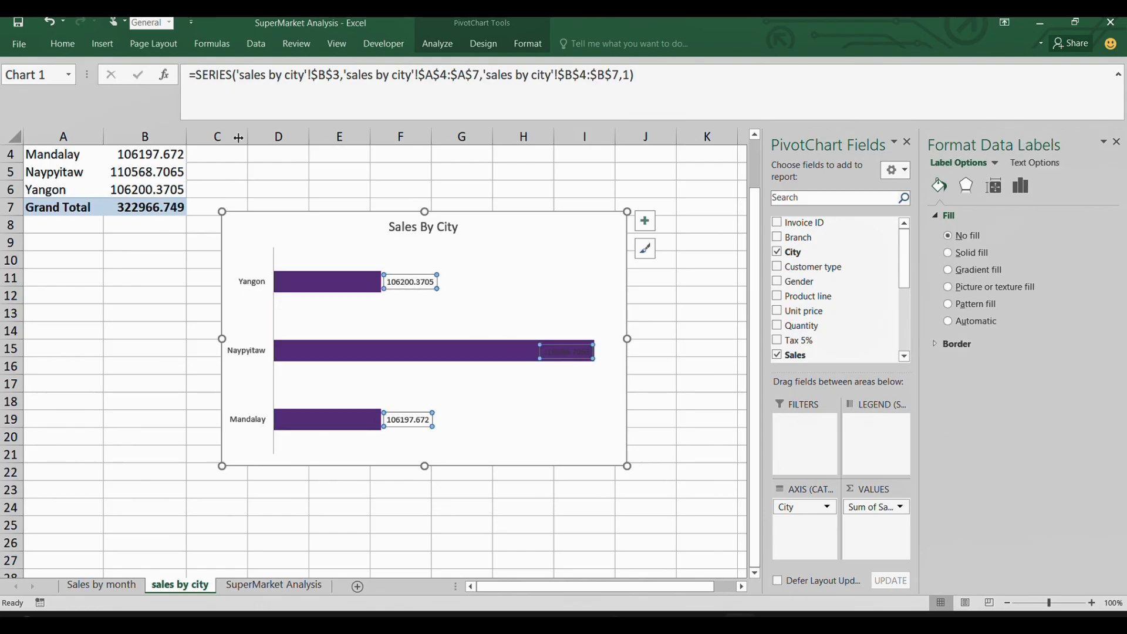
{"action": "left_click", "coordinate": [63, 44]}
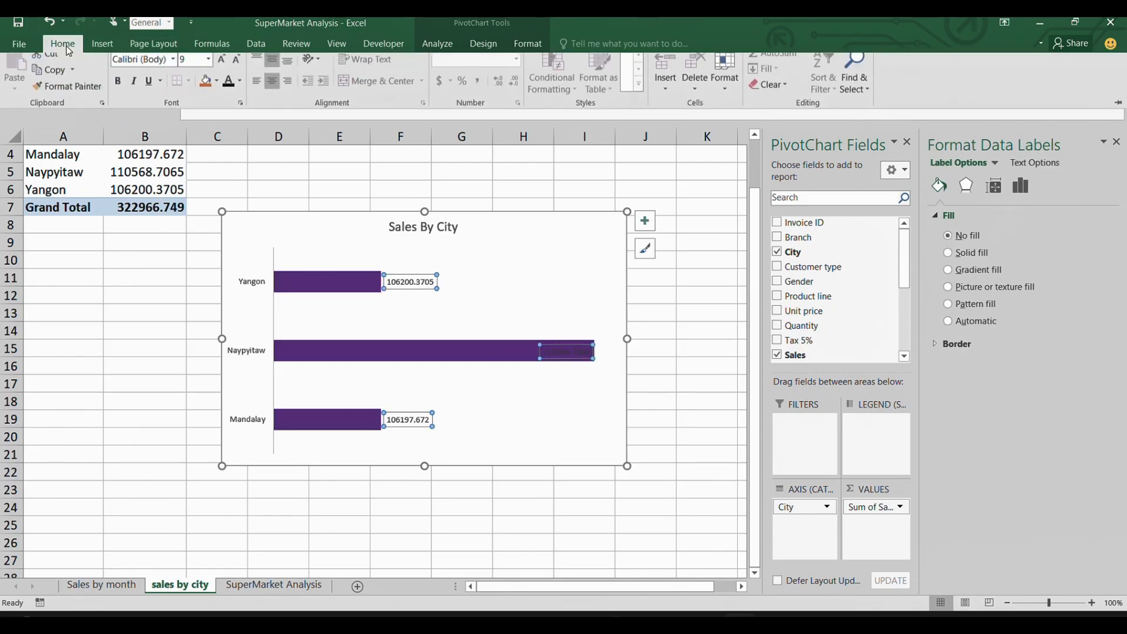
{"action": "left_click", "coordinate": [240, 91]}
{"action": "left_click", "coordinate": [234, 111]}
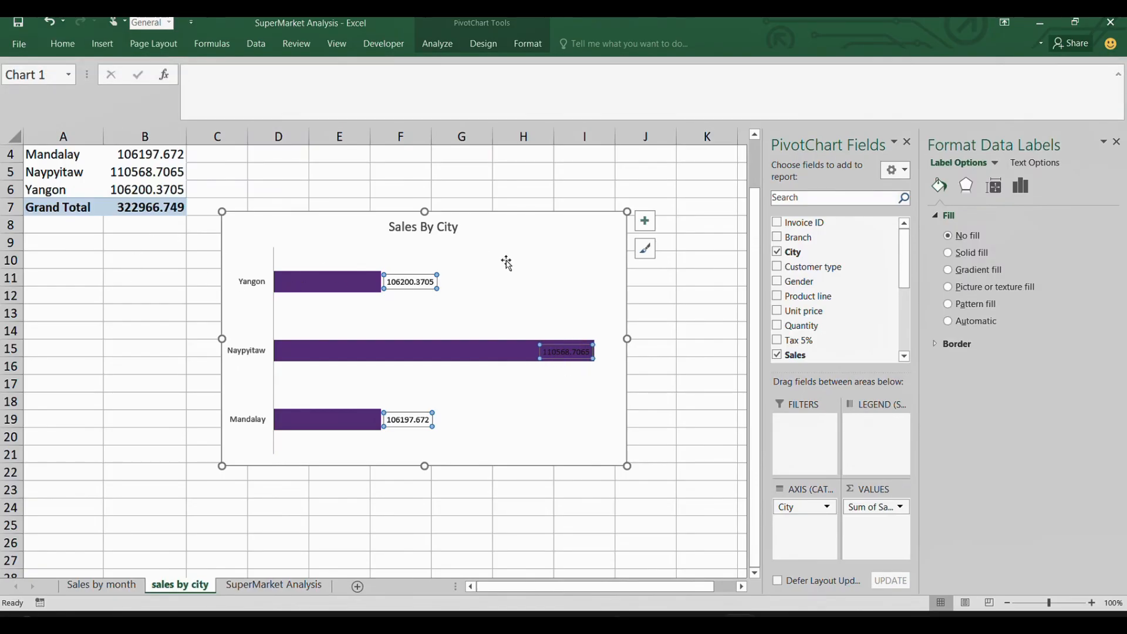
{"action": "left_click", "coordinate": [603, 274]}
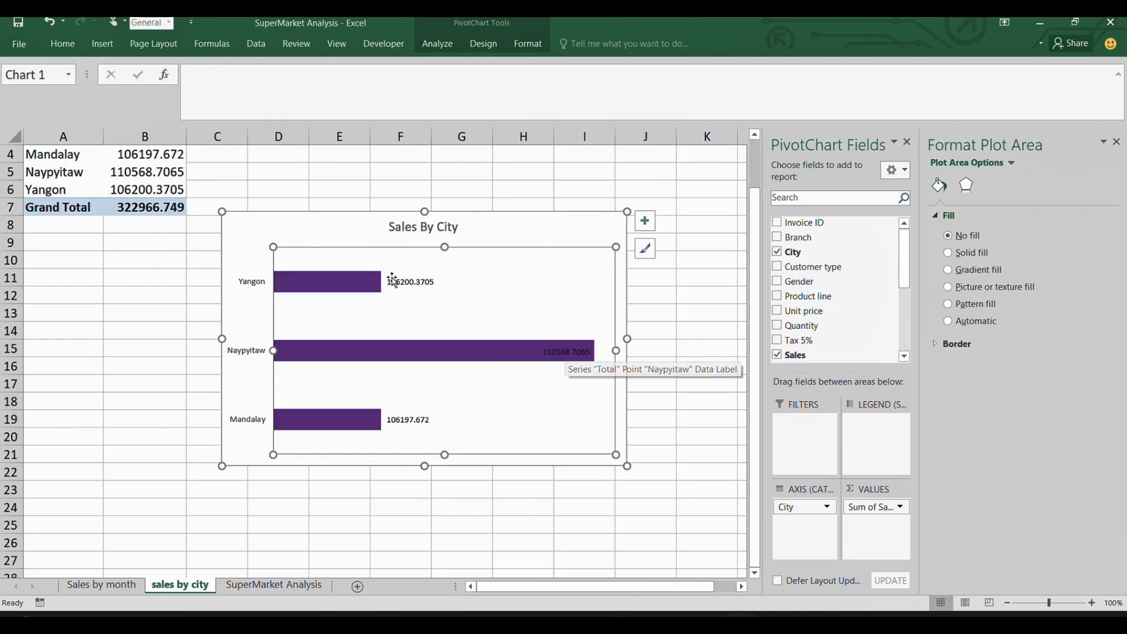
- Move the Sales By City chart slightly to the right on the sheet and deselect it
{"action": "left_click", "coordinate": [629, 352]}
{"action": "left_click_drag", "start_coordinate": [629, 352], "coordinate": [640, 352]}
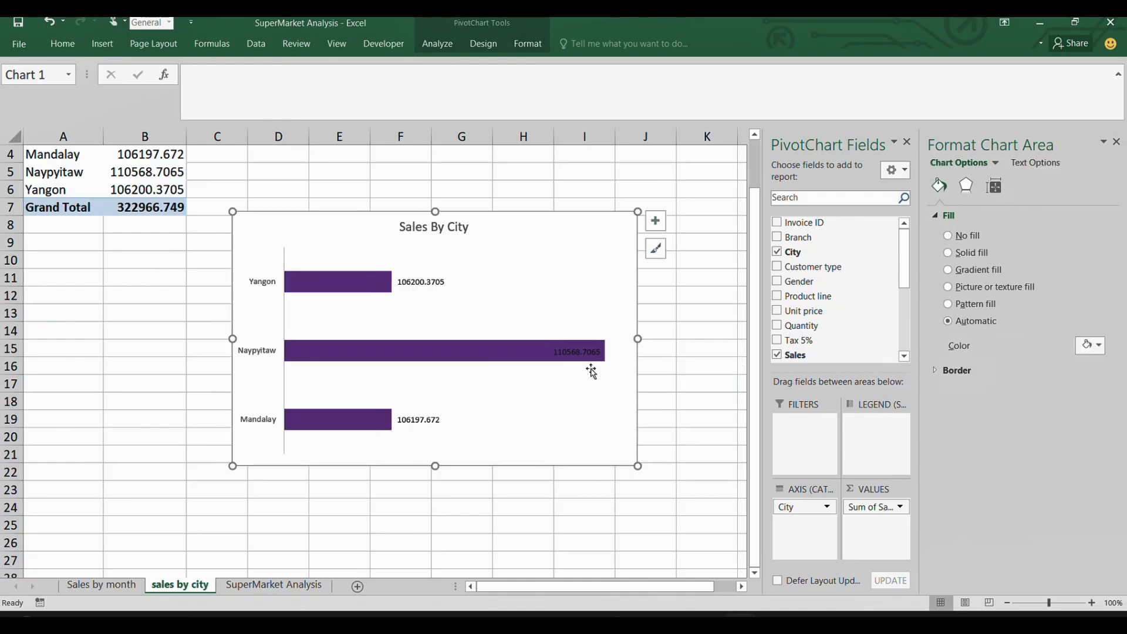
{"action": "left_click", "coordinate": [159, 455]}
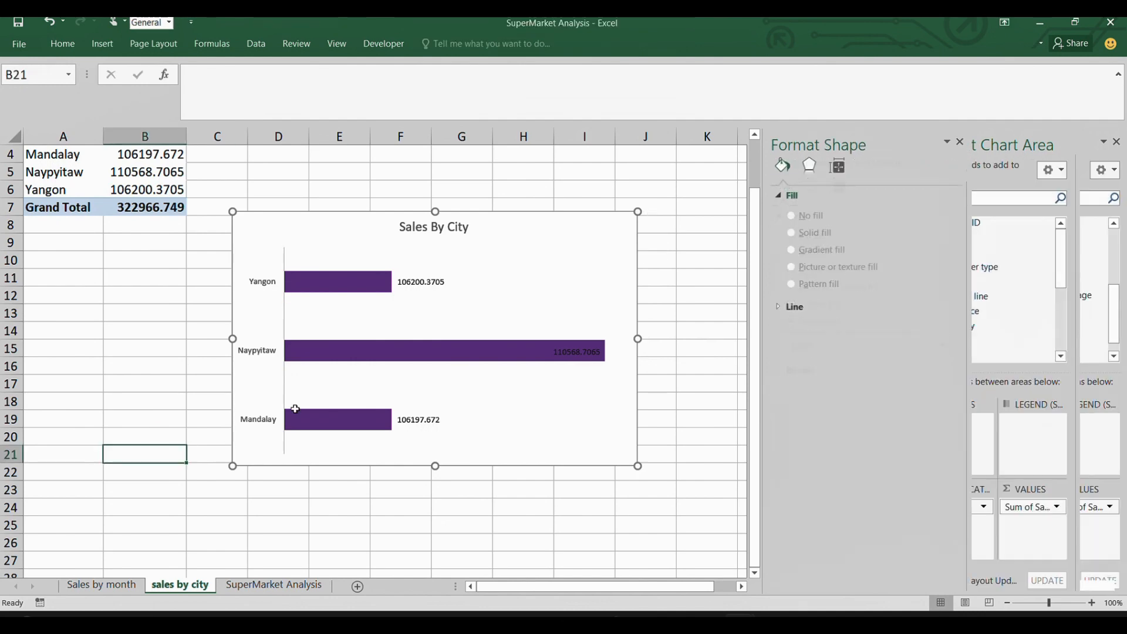
- Move only the Naypyitaw data label out of its bar to just above the bar's right end
{"action": "left_click", "coordinate": [522, 346]}
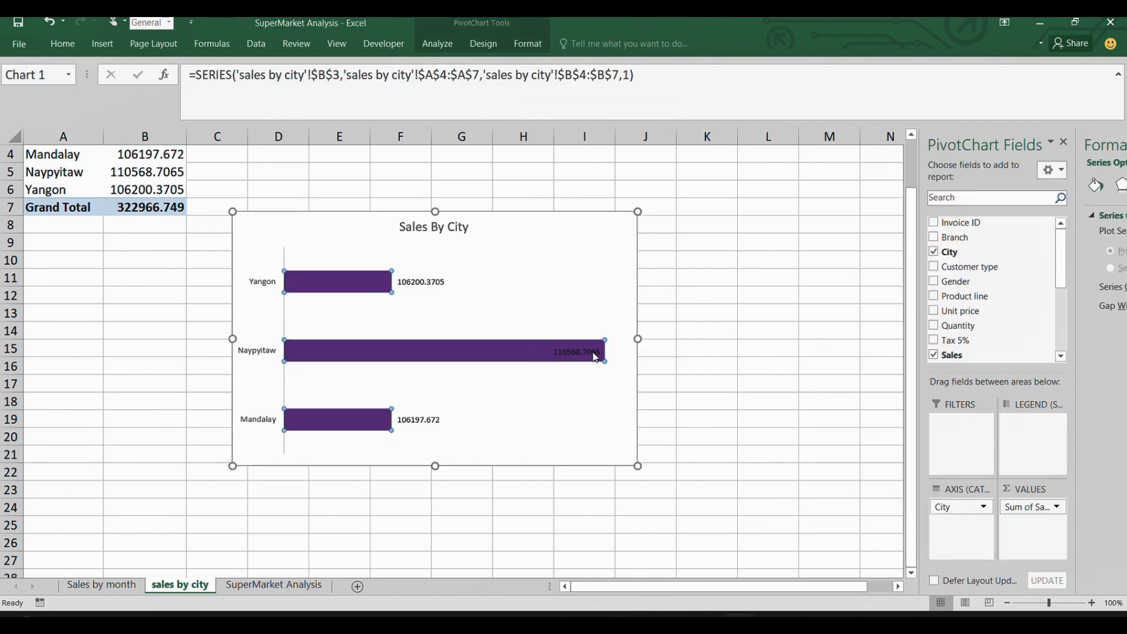
{"action": "left_click", "coordinate": [593, 353]}
{"action": "left_click", "coordinate": [594, 355]}
{"action": "left_click_drag", "start_coordinate": [594, 355], "coordinate": [613, 336]}
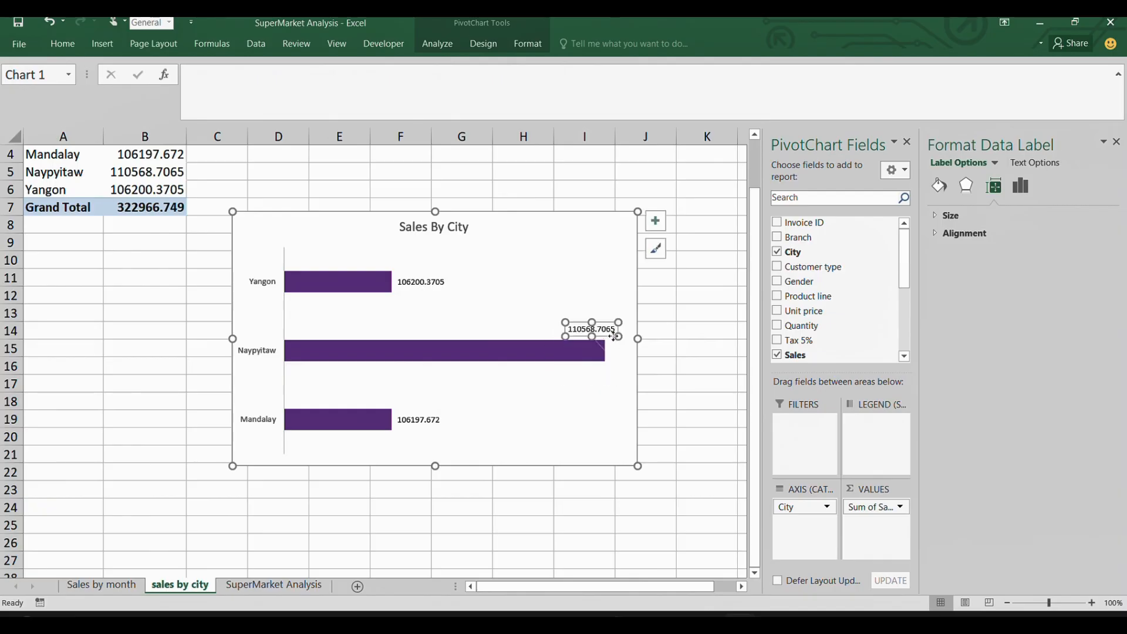
{"action": "left_click", "coordinate": [533, 392]}
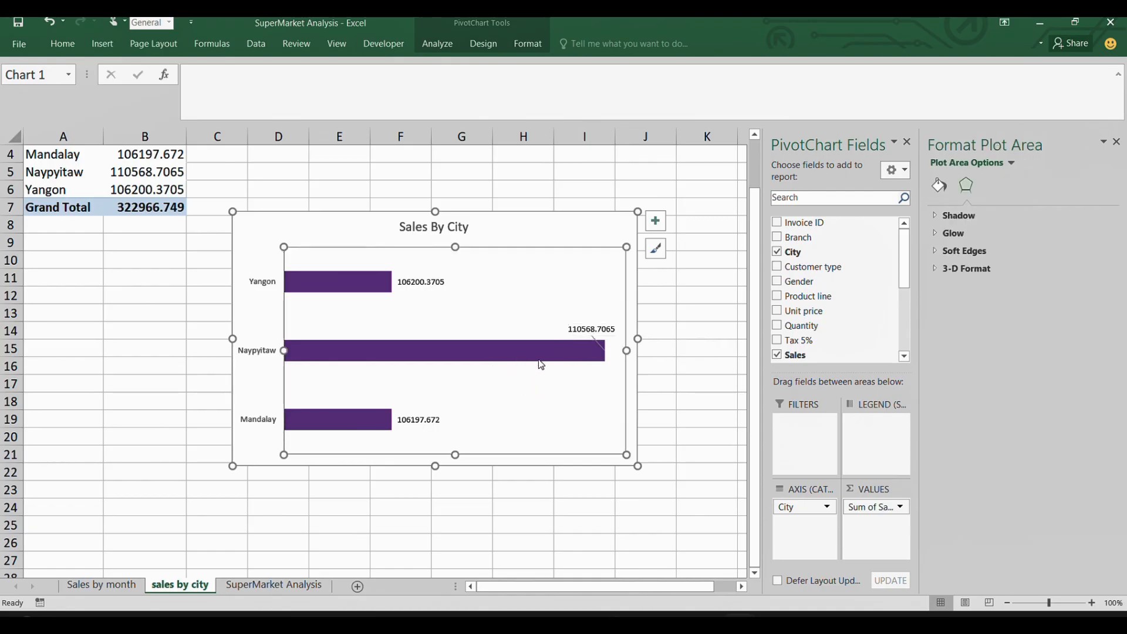
{"action": "scroll", "coordinate": [523, 318], "scroll_direction": "up", "scroll_amount": 1}
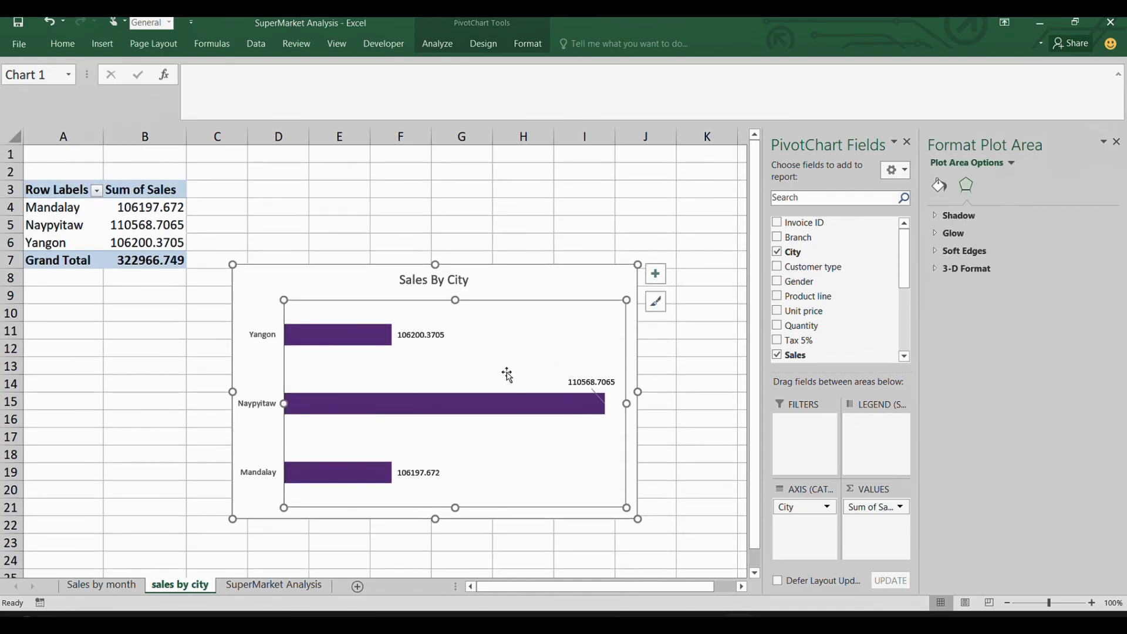
{"action": "scroll", "coordinate": [507, 376], "scroll_direction": "down", "scroll_amount": 2}
{"action": "scroll", "coordinate": [352, 347], "scroll_direction": "up", "scroll_amount": 1}
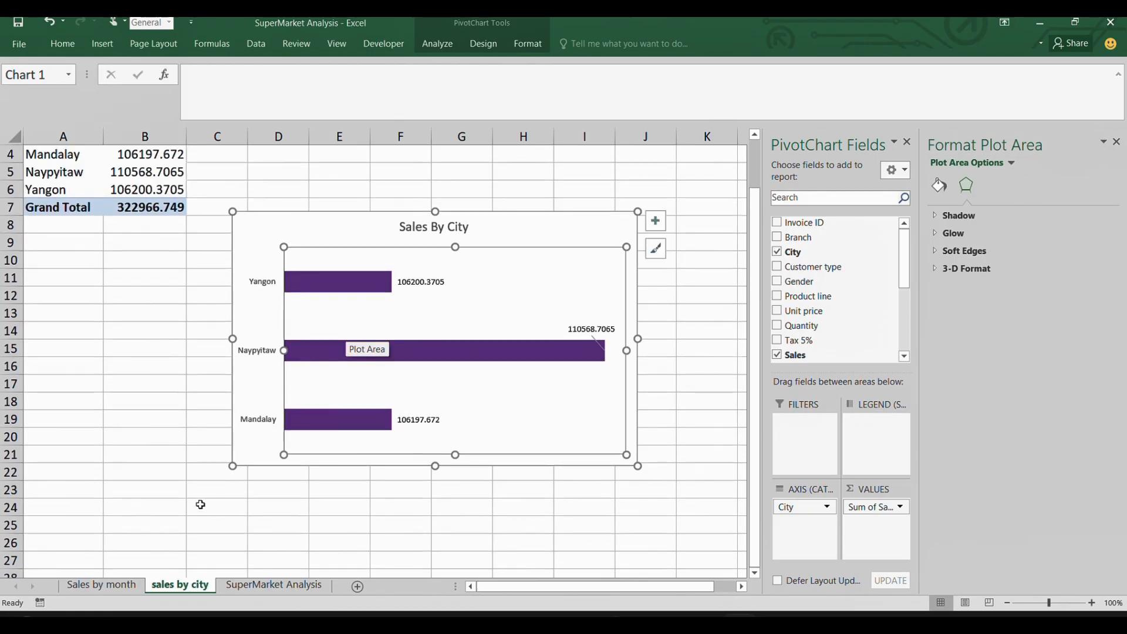
- Create a PivotTable on a new worksheet from the SuperMarket Analysis data, with Branch as rows and the sum of Sales as values
{"action": "left_click", "coordinate": [301, 586]}
{"action": "left_click", "coordinate": [177, 224]}
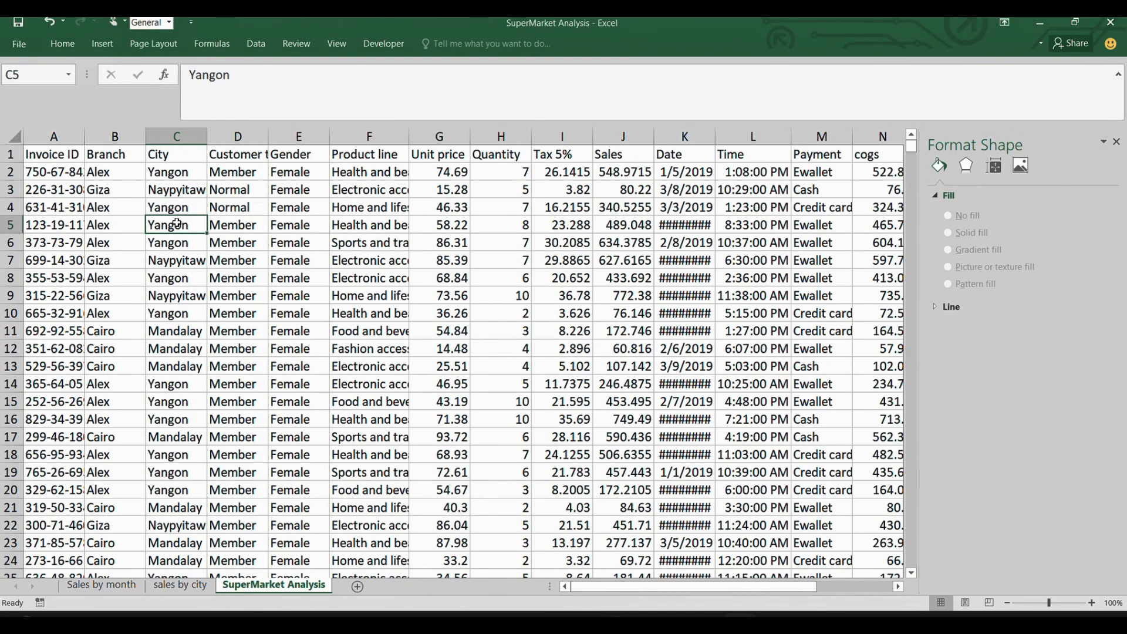
{"action": "left_click", "coordinate": [102, 44]}
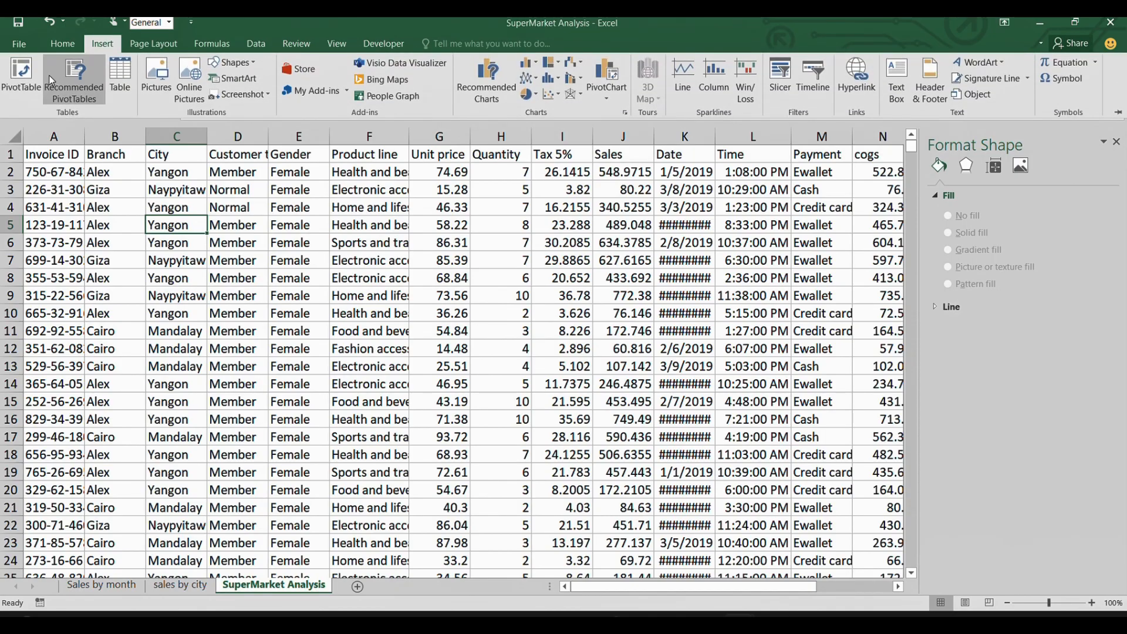
{"action": "left_click", "coordinate": [23, 84]}
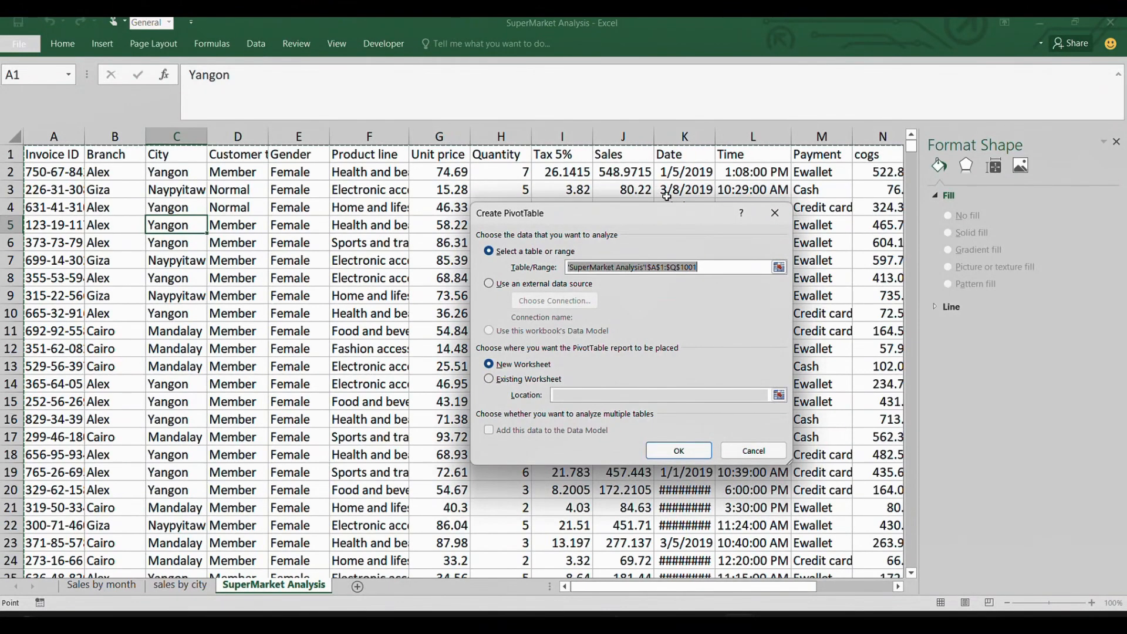
{"action": "left_click", "coordinate": [671, 445]}
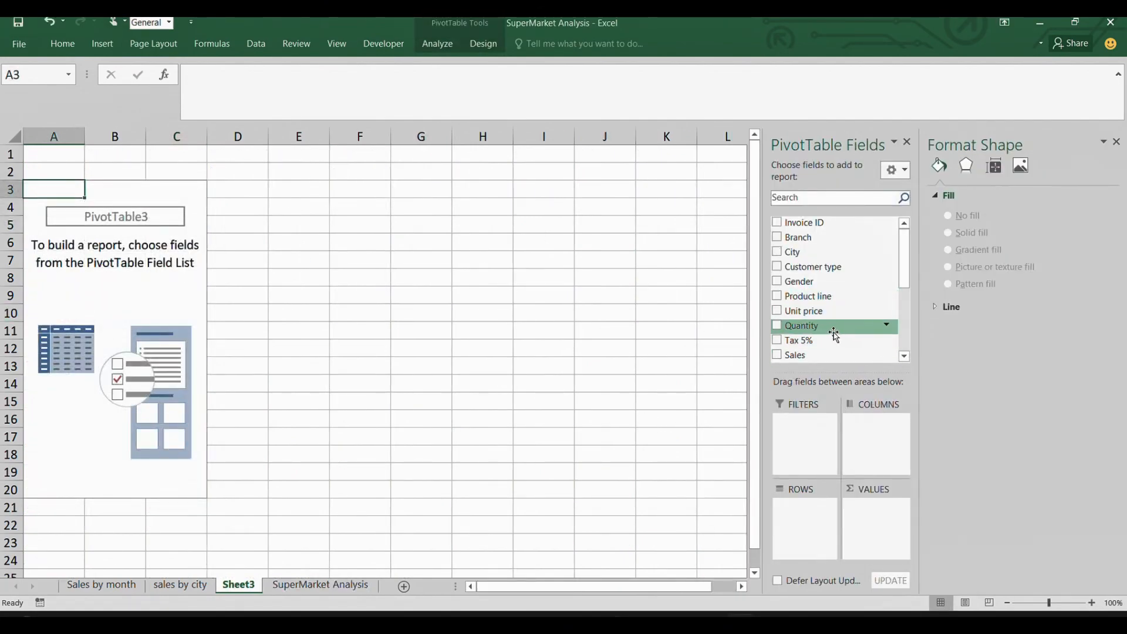
{"action": "left_click_drag", "start_coordinate": [833, 355], "coordinate": [870, 518]}
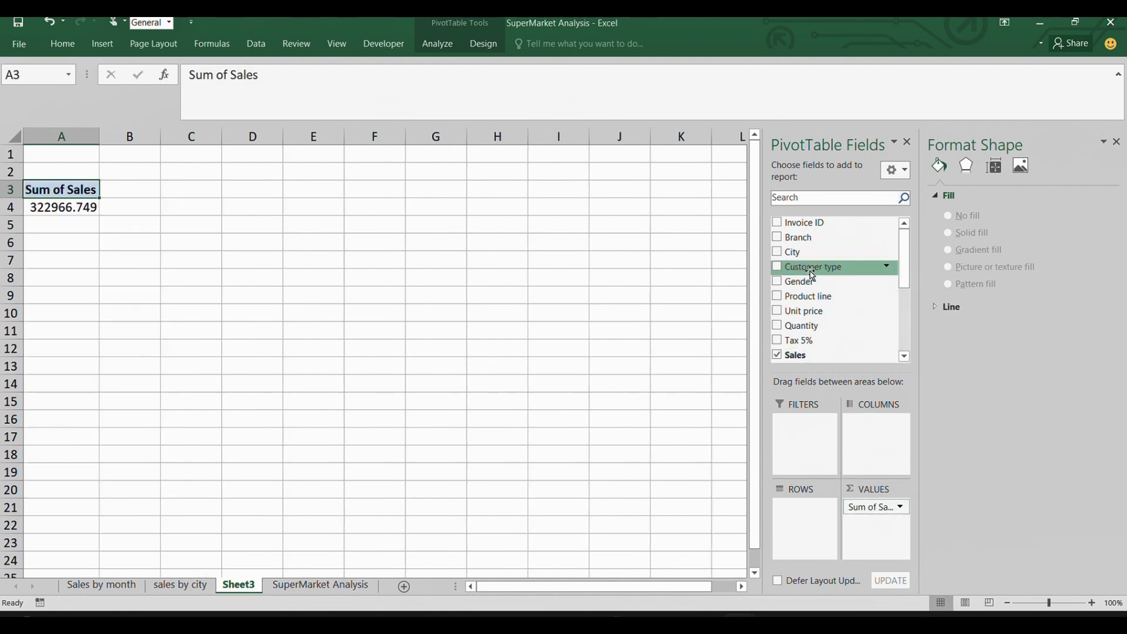
{"action": "left_click_drag", "start_coordinate": [799, 237], "coordinate": [790, 521]}
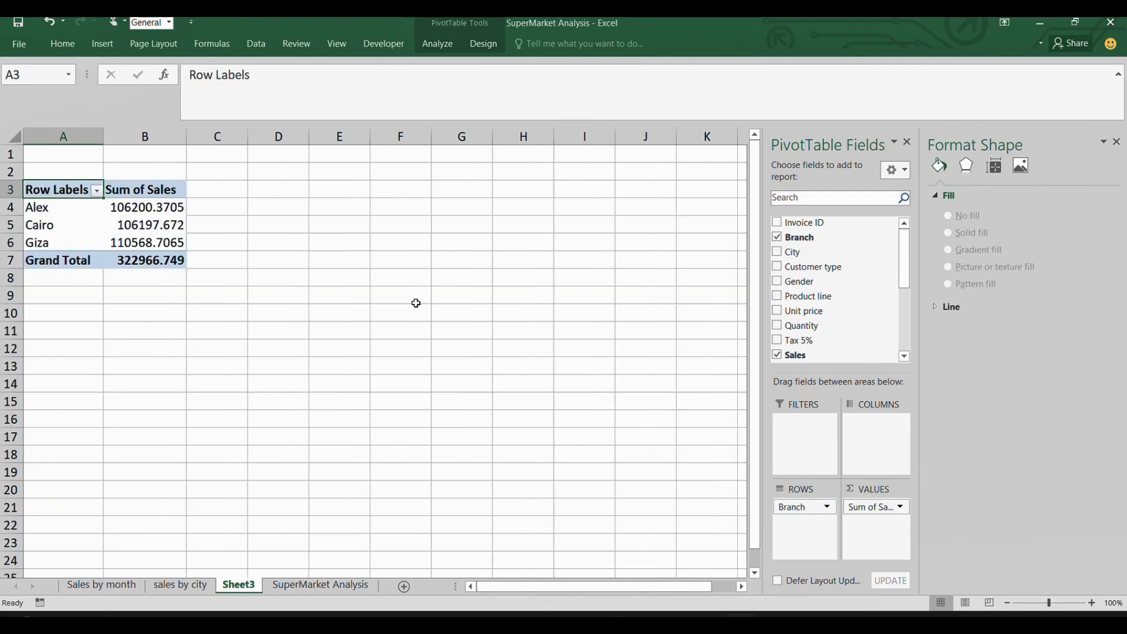
{"action": "left_click", "coordinate": [103, 43]}
{"action": "left_click", "coordinate": [81, 211]}
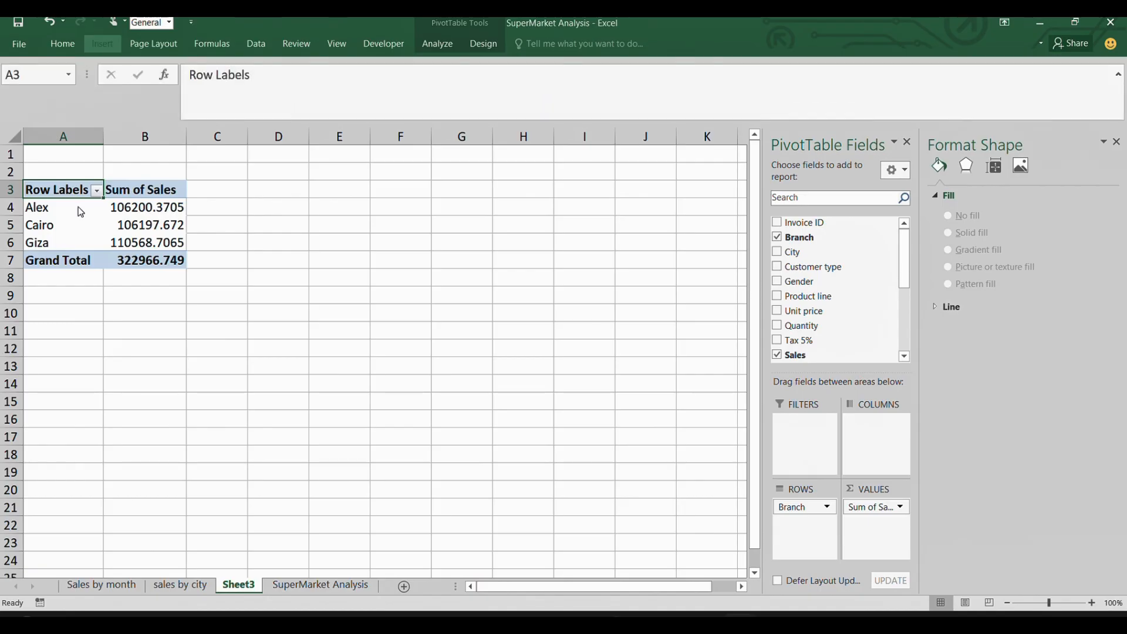
{"action": "left_click", "coordinate": [126, 220]}
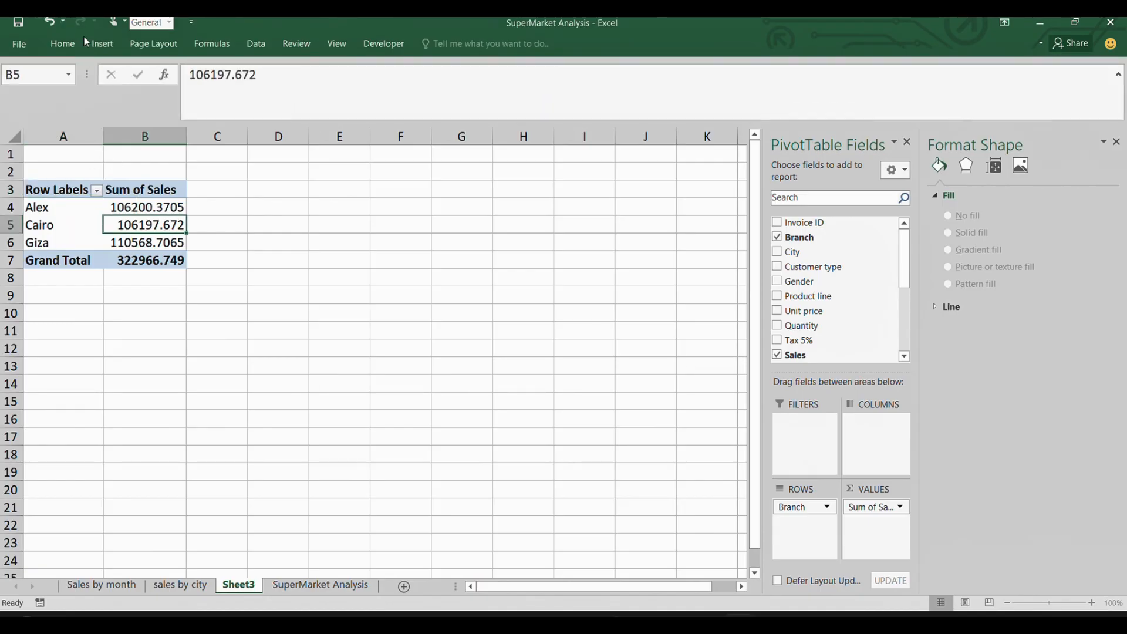
{"action": "left_click", "coordinate": [102, 43]}
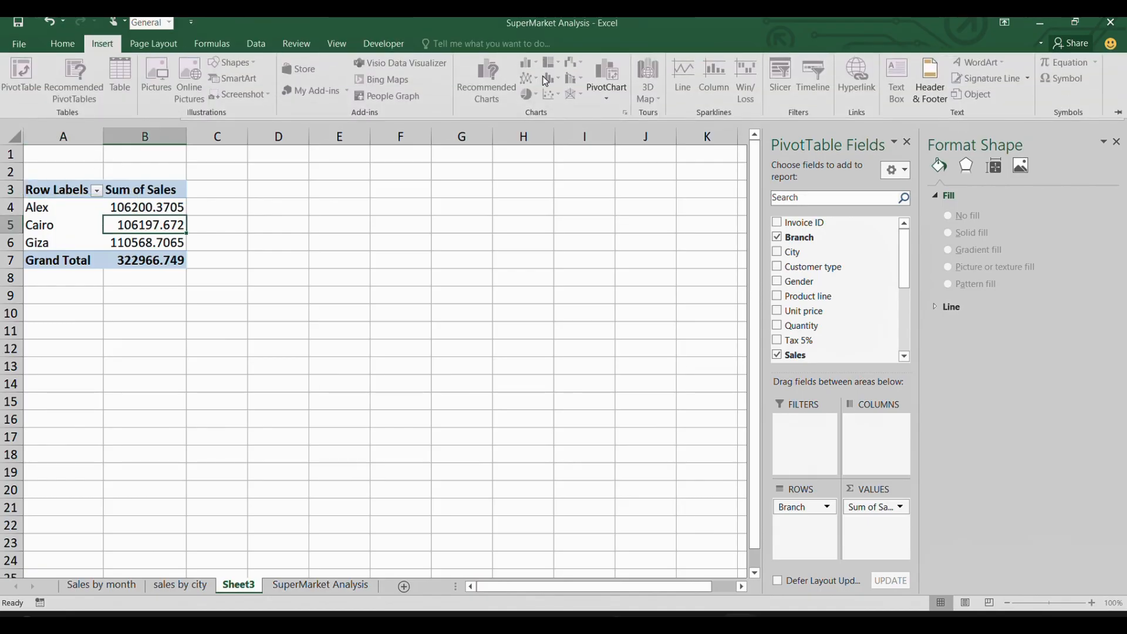
{"action": "left_click", "coordinate": [367, 246]}
- Insert a doughnut PivotChart of the sales by branch
{"action": "left_click", "coordinate": [144, 242]}
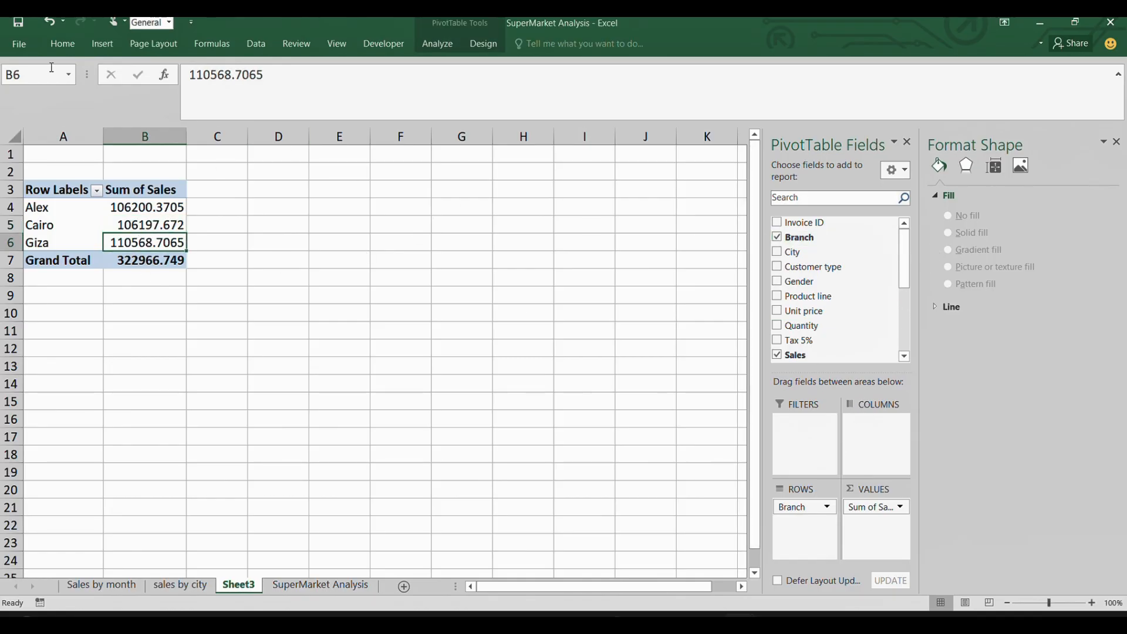
{"action": "left_click", "coordinate": [98, 43]}
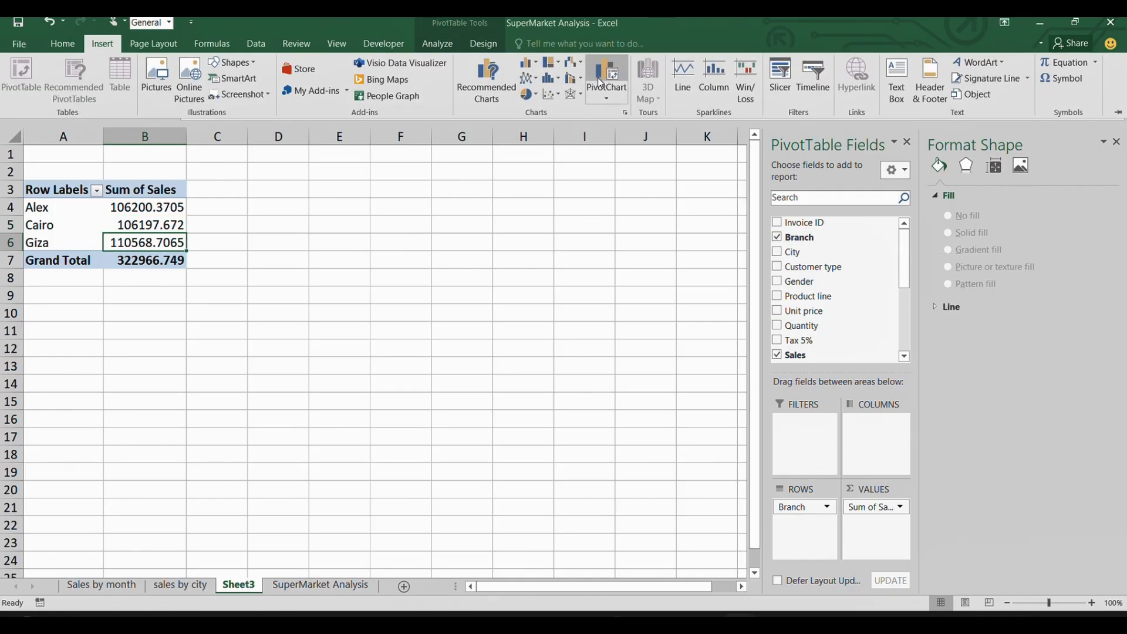
{"action": "left_click", "coordinate": [599, 100]}
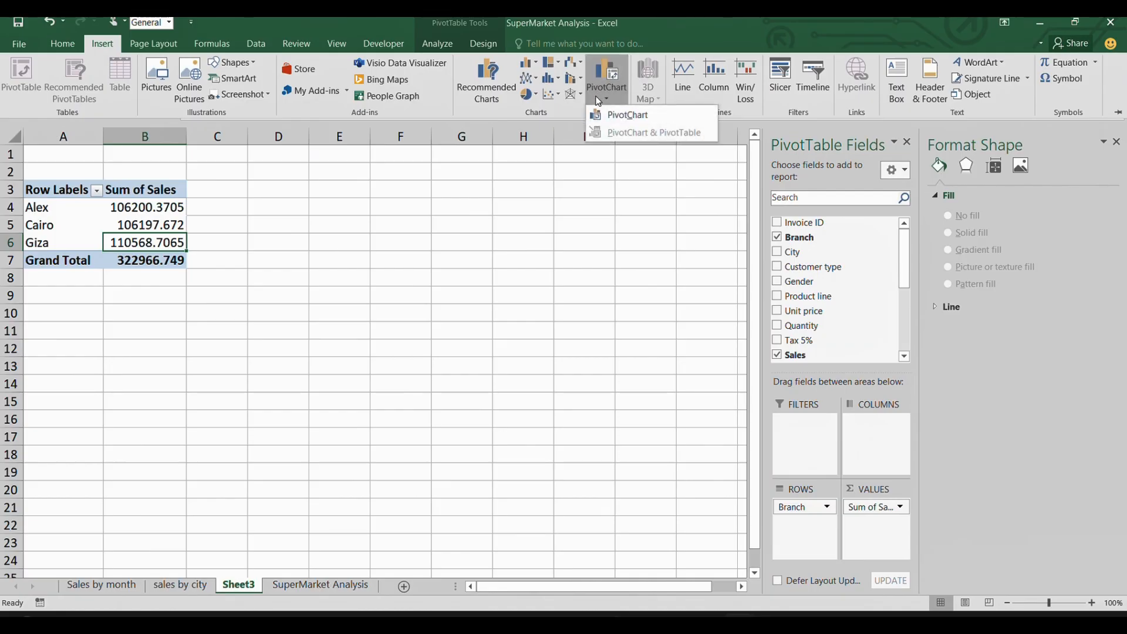
{"action": "left_click", "coordinate": [535, 63]}
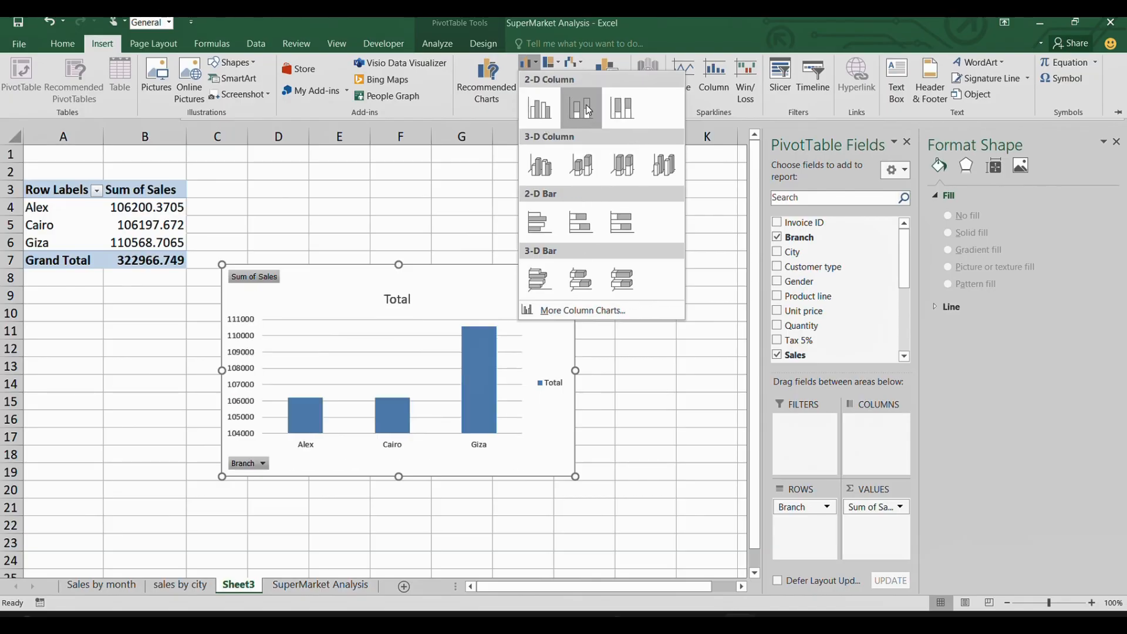
{"action": "left_click", "coordinate": [443, 111]}
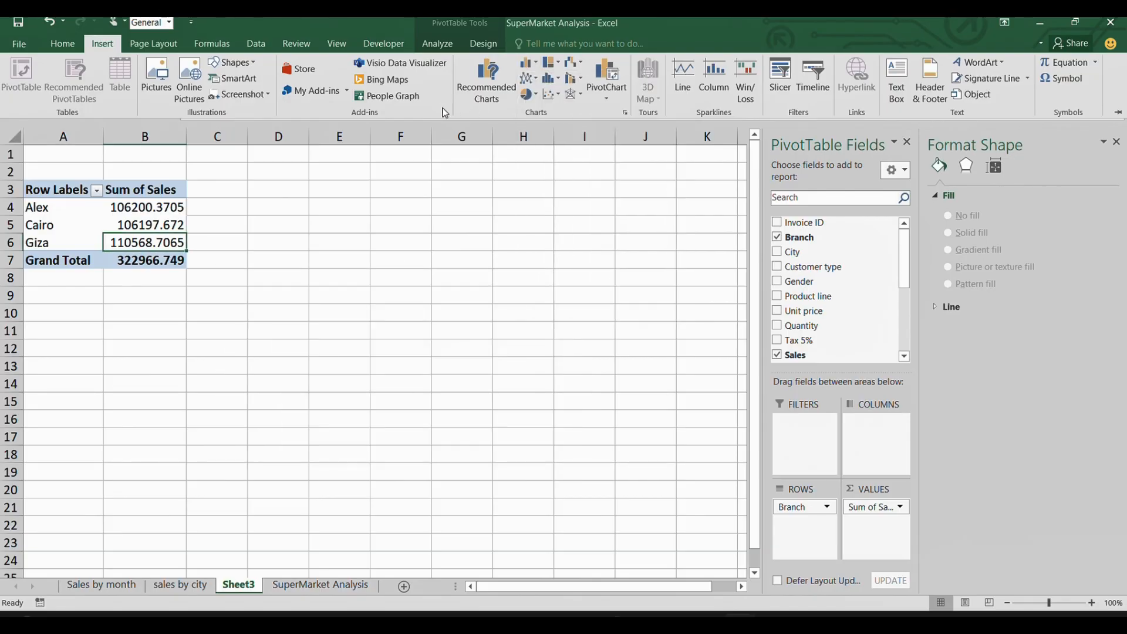
{"action": "left_click", "coordinate": [533, 95]}
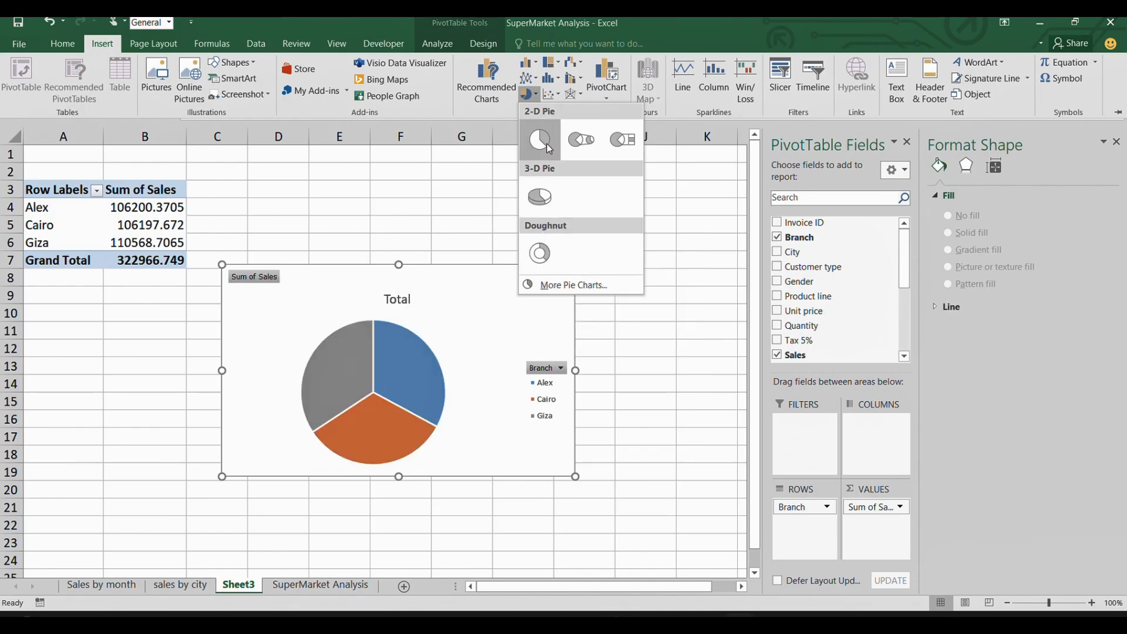
{"action": "left_click", "coordinate": [533, 253]}
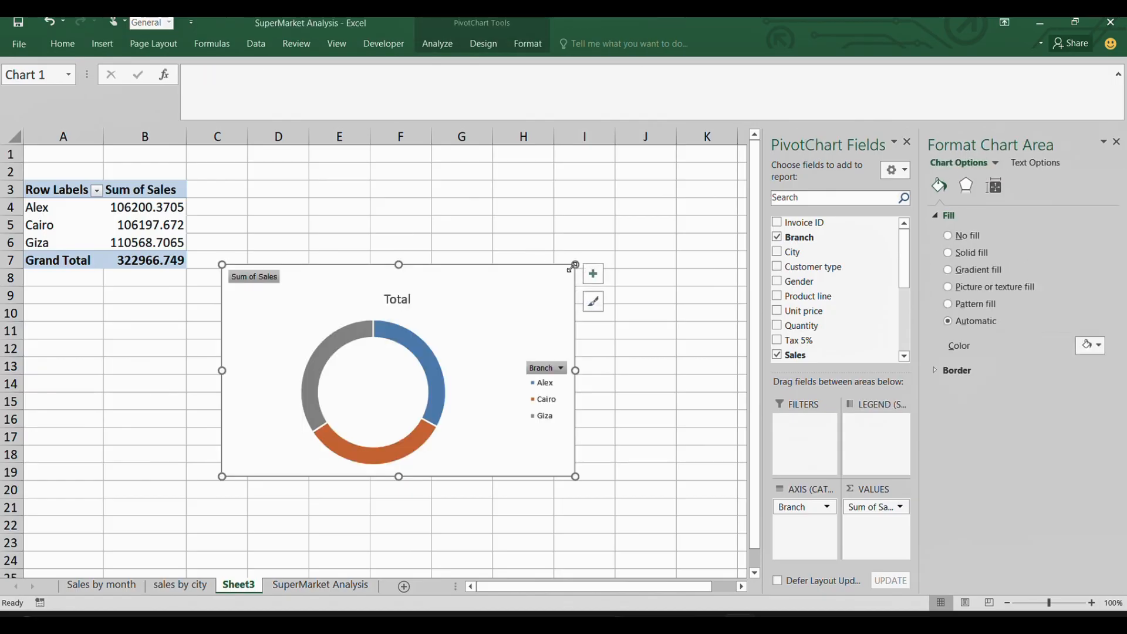
- Enlarge the doughnut chart from its upper-right corner and hide all of its field buttons
{"action": "left_click_drag", "start_coordinate": [575, 265], "coordinate": [615, 226]}
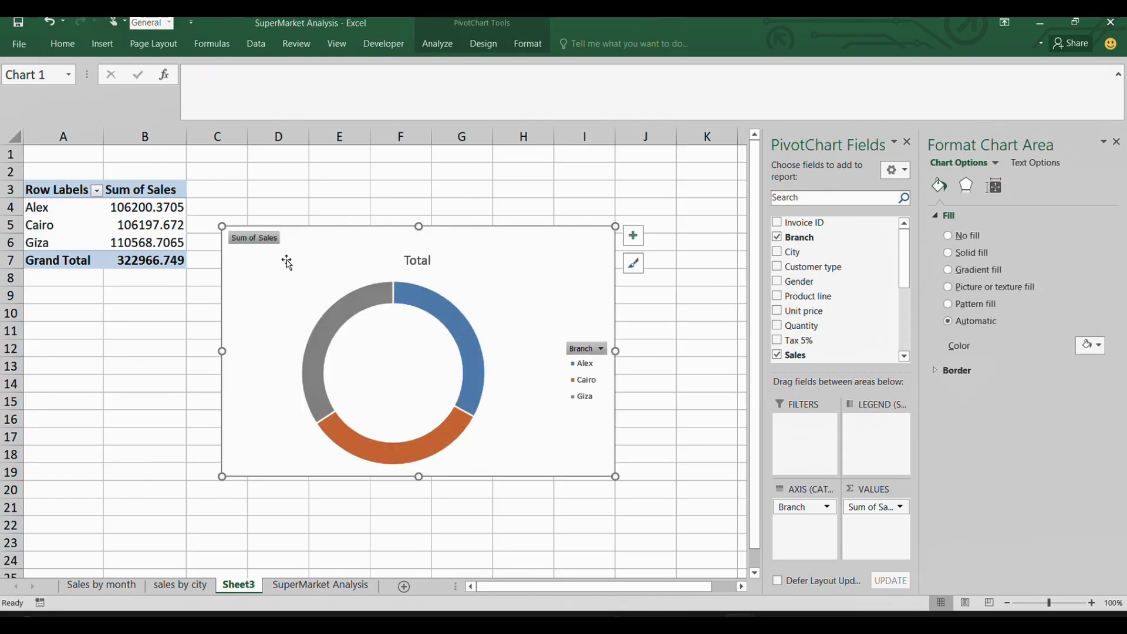
{"action": "right_click", "coordinate": [272, 245]}
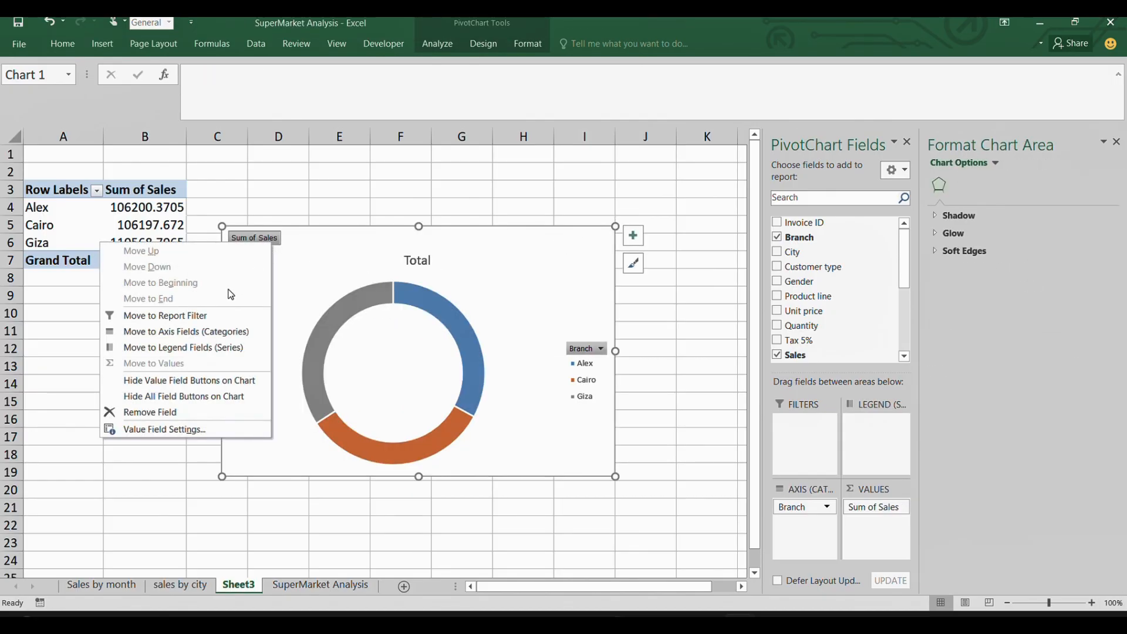
{"action": "left_click", "coordinate": [233, 398]}
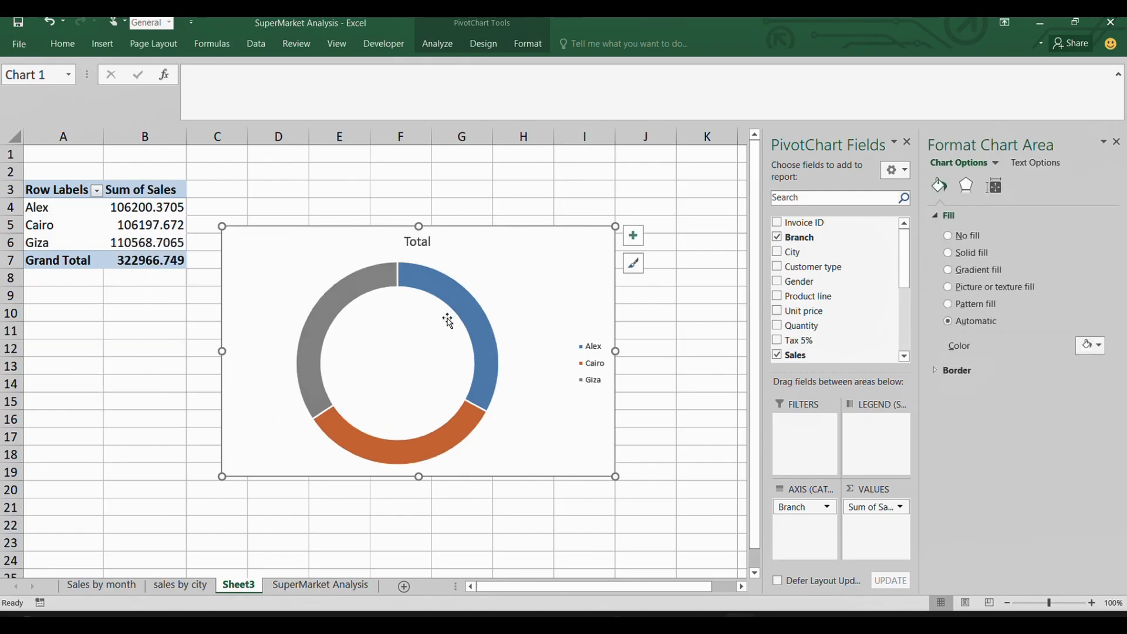
{"action": "left_click", "coordinate": [470, 318]}
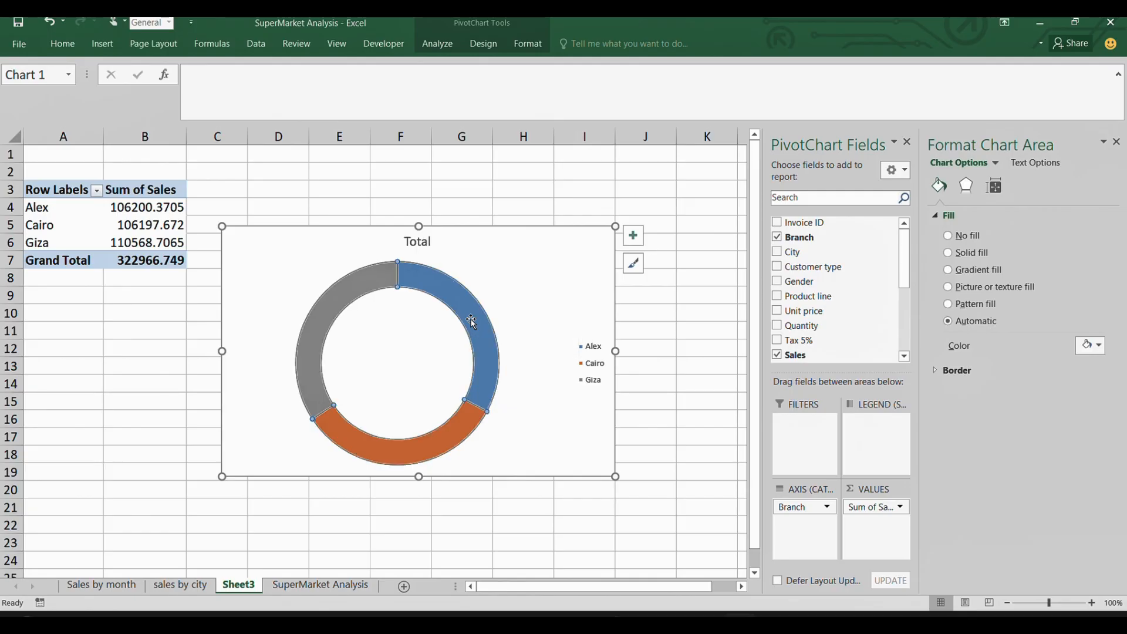
{"action": "left_click", "coordinate": [471, 318]}
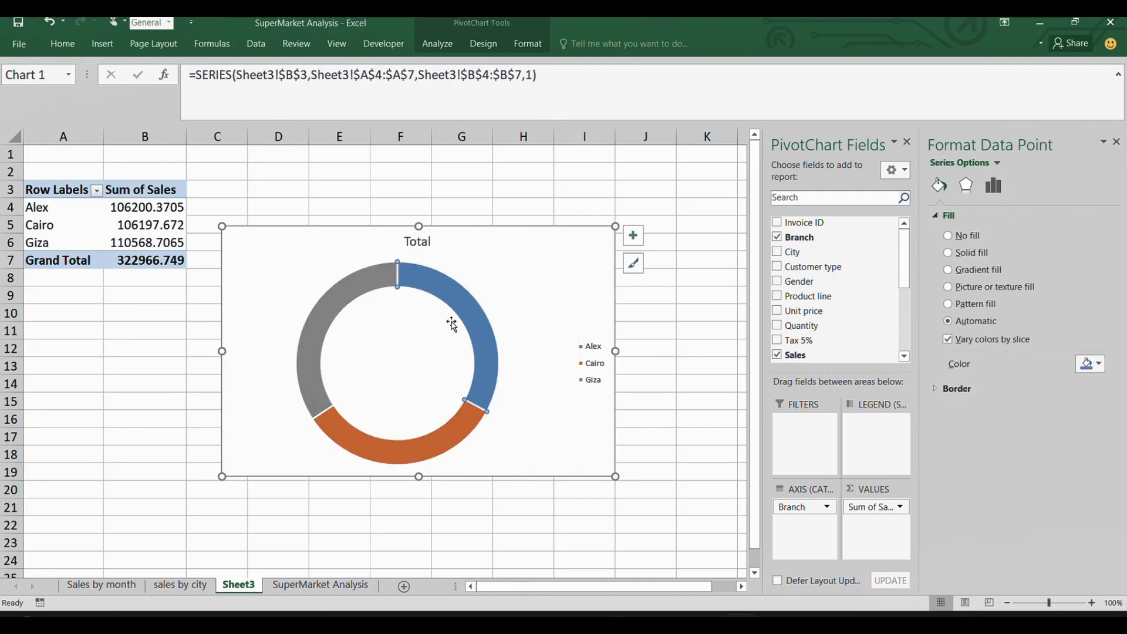
{"action": "left_click", "coordinate": [226, 361]}
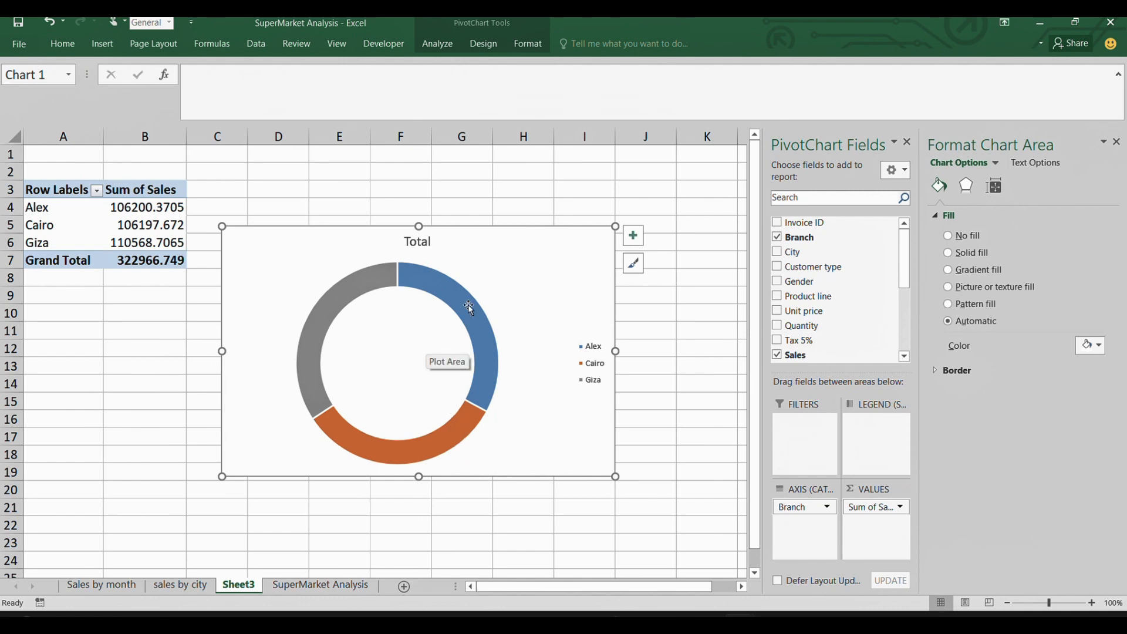
- Fill the whole doughnut series with solid standard purple
{"action": "left_click", "coordinate": [485, 353]}
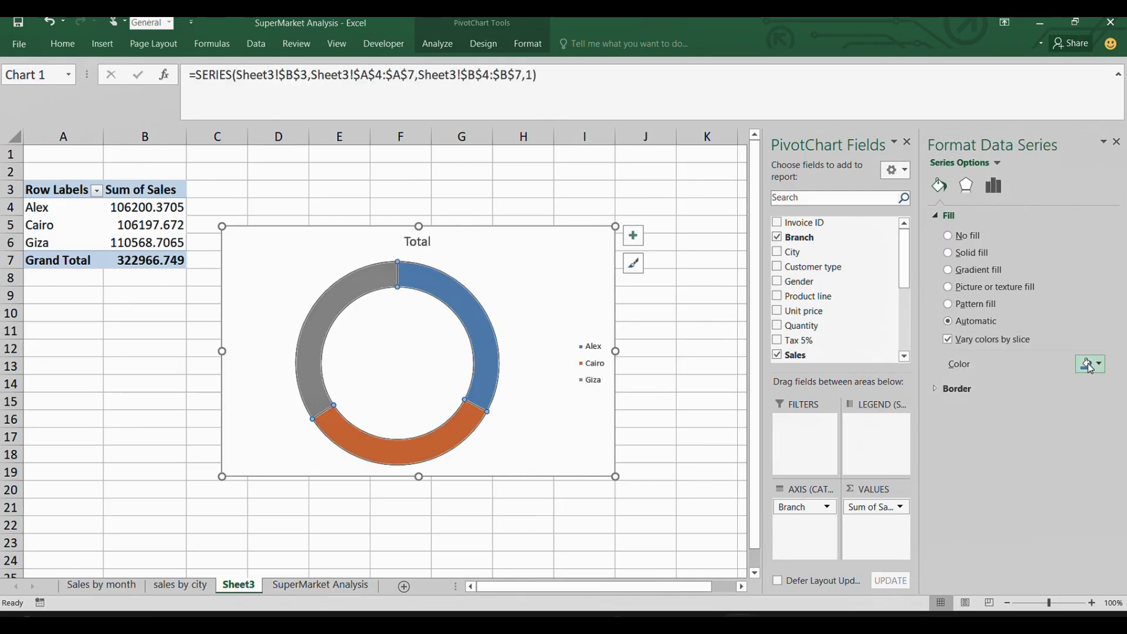
{"action": "left_click", "coordinate": [1086, 363]}
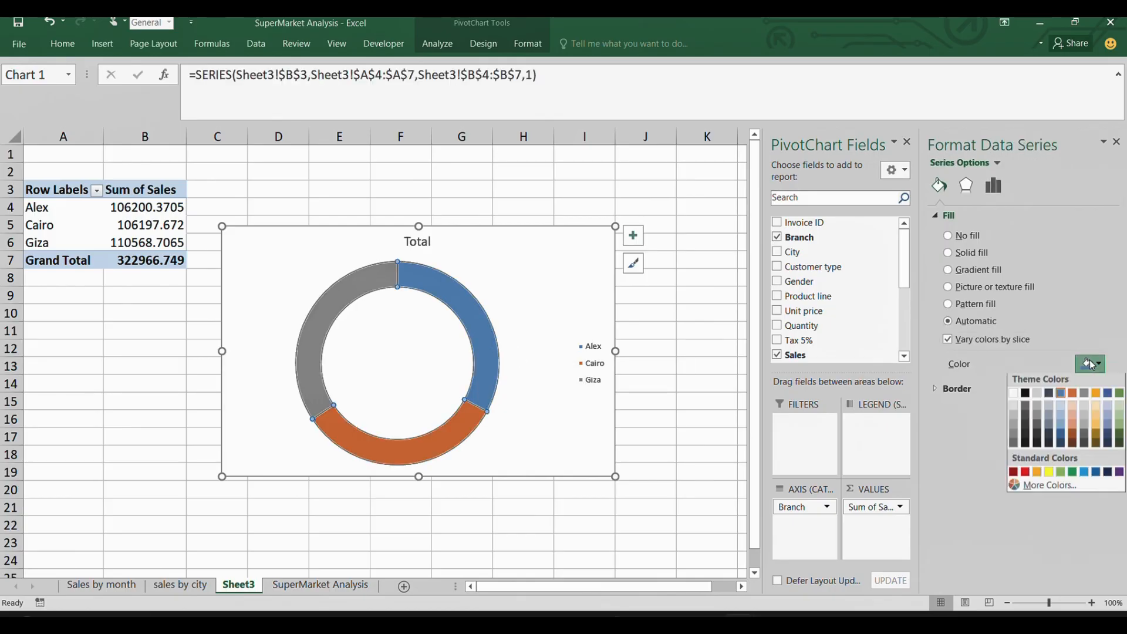
{"action": "left_click", "coordinate": [1119, 475]}
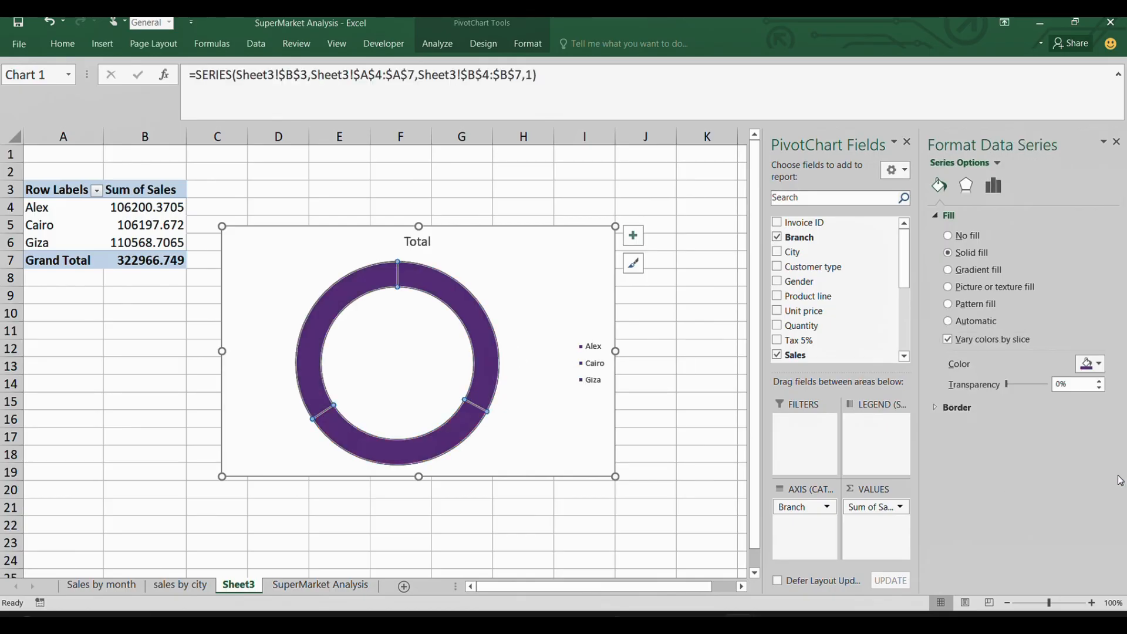
- Recolour only the Alex slice of the doughnut in a lighter custom purple, RGB 159, 91, 205
{"action": "left_click", "coordinate": [463, 302]}
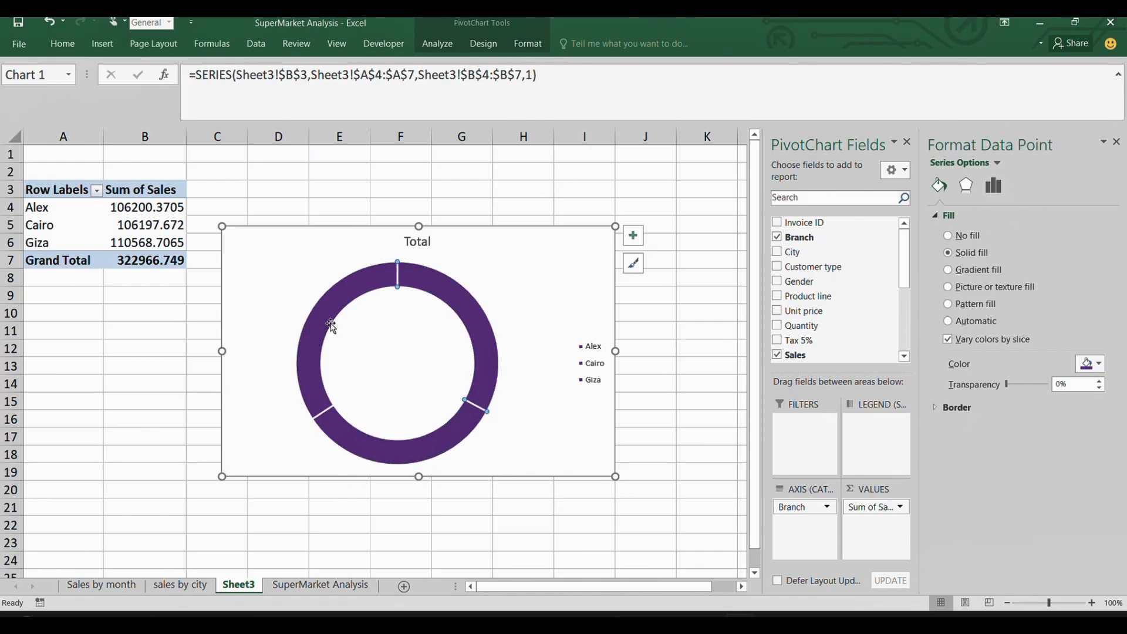
{"action": "left_click", "coordinate": [457, 438]}
{"action": "left_click", "coordinate": [442, 282]}
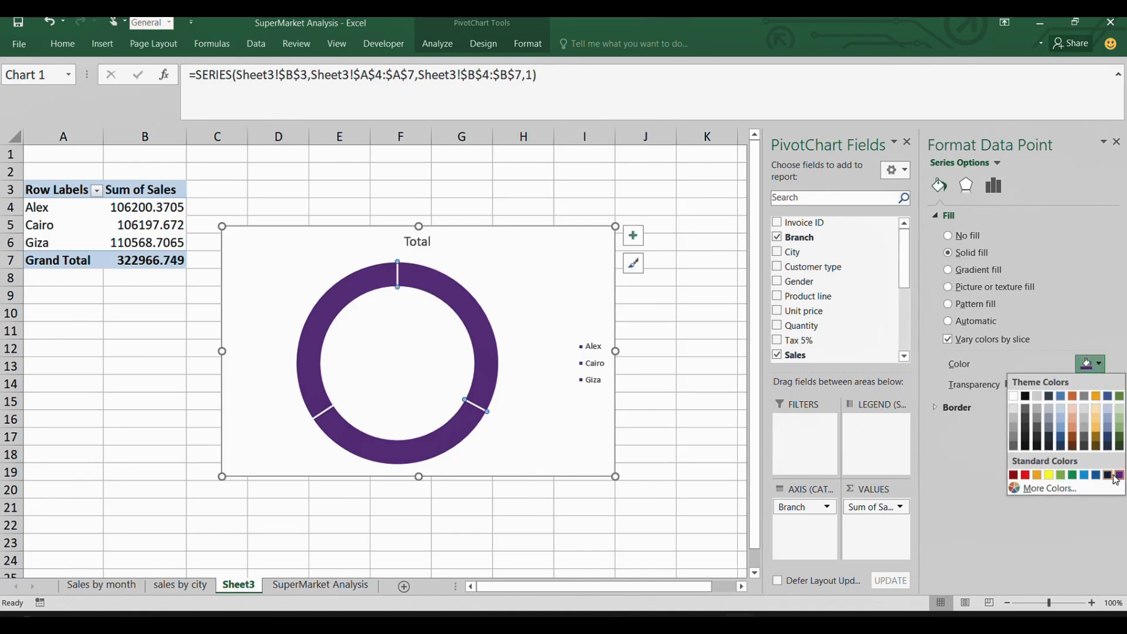
{"action": "left_click", "coordinate": [1037, 488]}
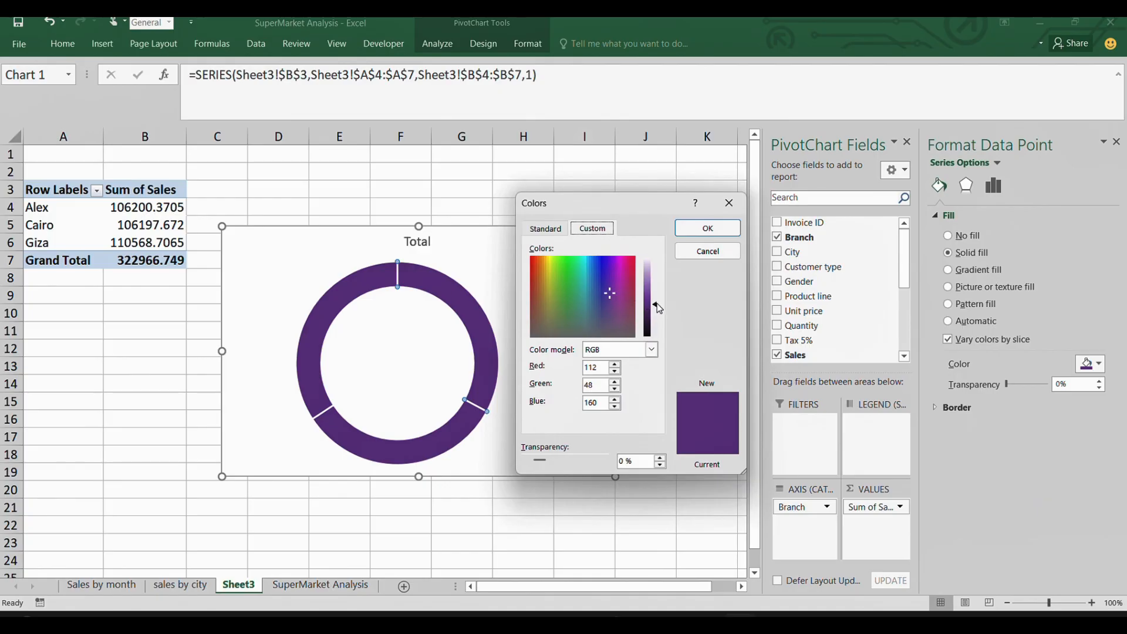
{"action": "left_click_drag", "start_coordinate": [658, 308], "coordinate": [655, 288]}
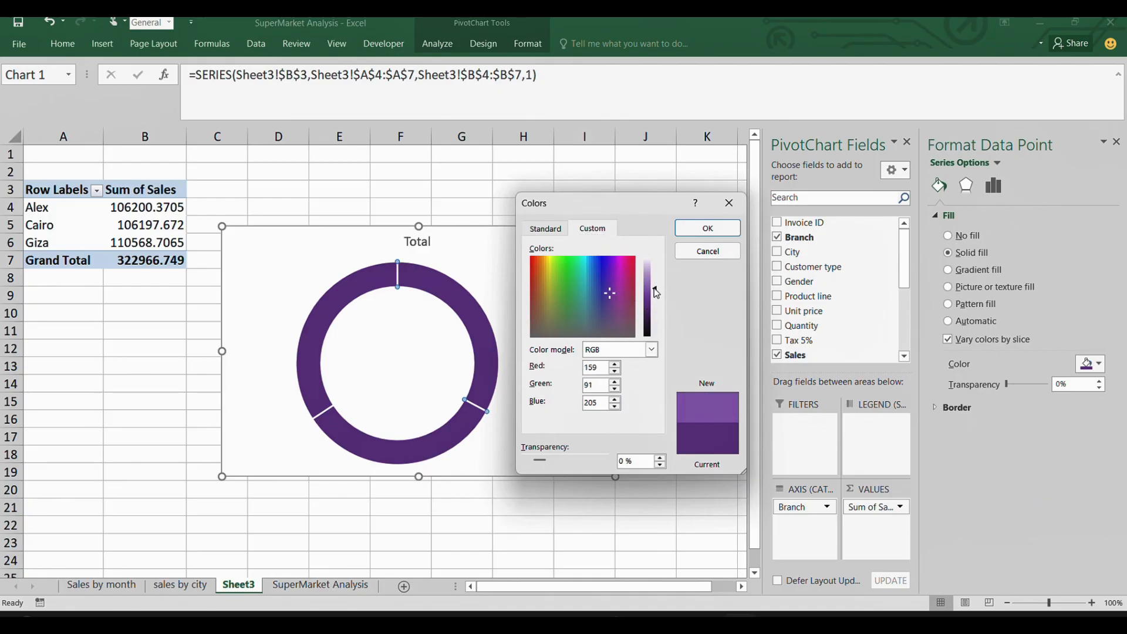
{"action": "left_click", "coordinate": [691, 227]}
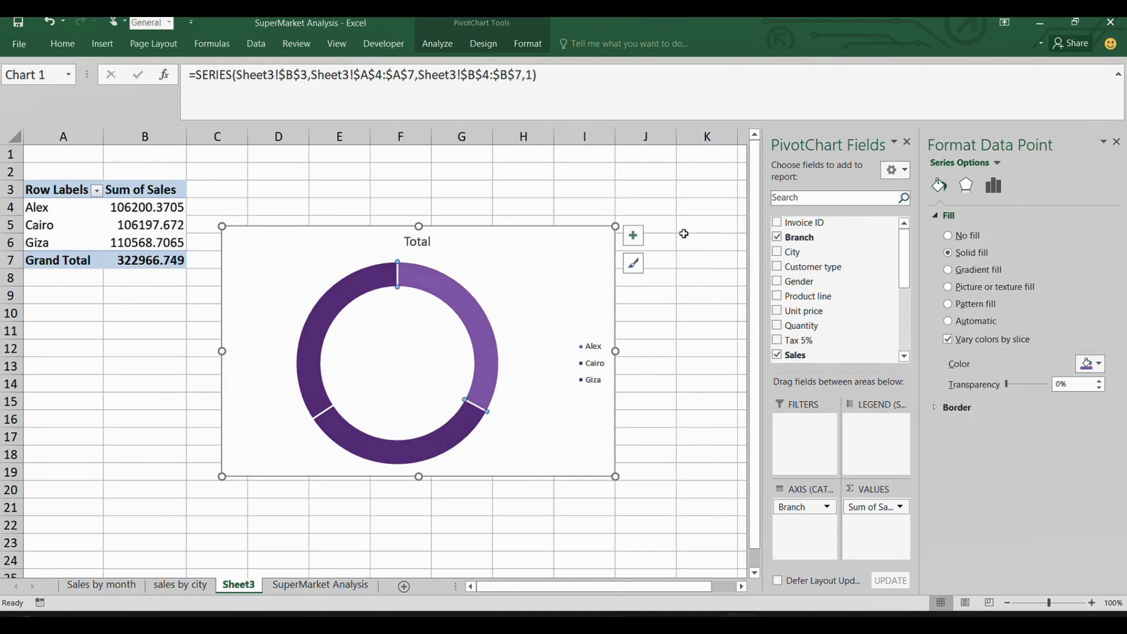
- Recolour only the Giza slice in a very dark custom purple, RGB 58, 25, 83, and select the Alex slice
{"action": "left_click", "coordinate": [320, 391]}
{"action": "left_click", "coordinate": [1091, 365]}
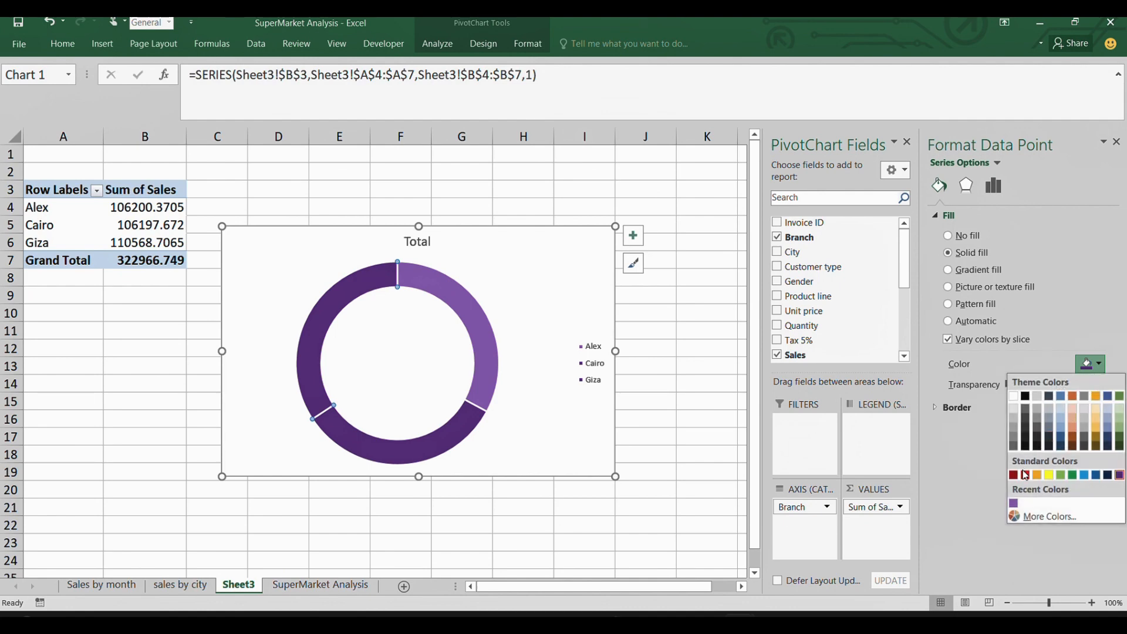
{"action": "left_click", "coordinate": [1039, 517]}
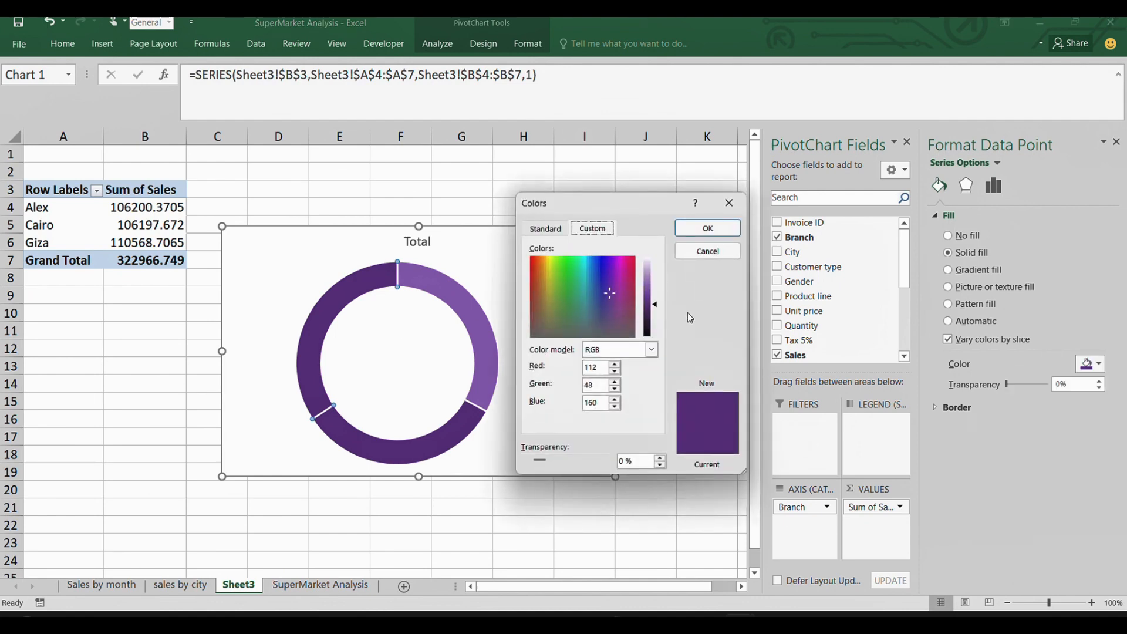
{"action": "mouse_move", "coordinate": [656, 306]}
{"action": "left_mouse_down"}
{"action": "mouse_move", "coordinate": [662, 330]}
{"action": "mouse_move", "coordinate": [665, 319]}
{"action": "left_mouse_up"}
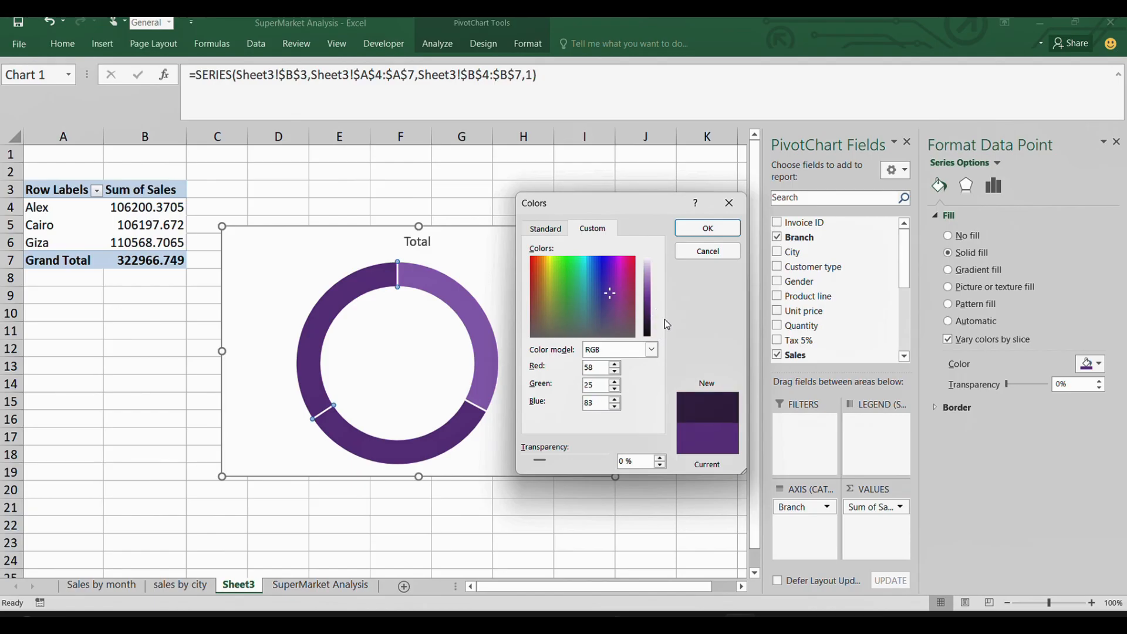
{"action": "left_click", "coordinate": [708, 228]}
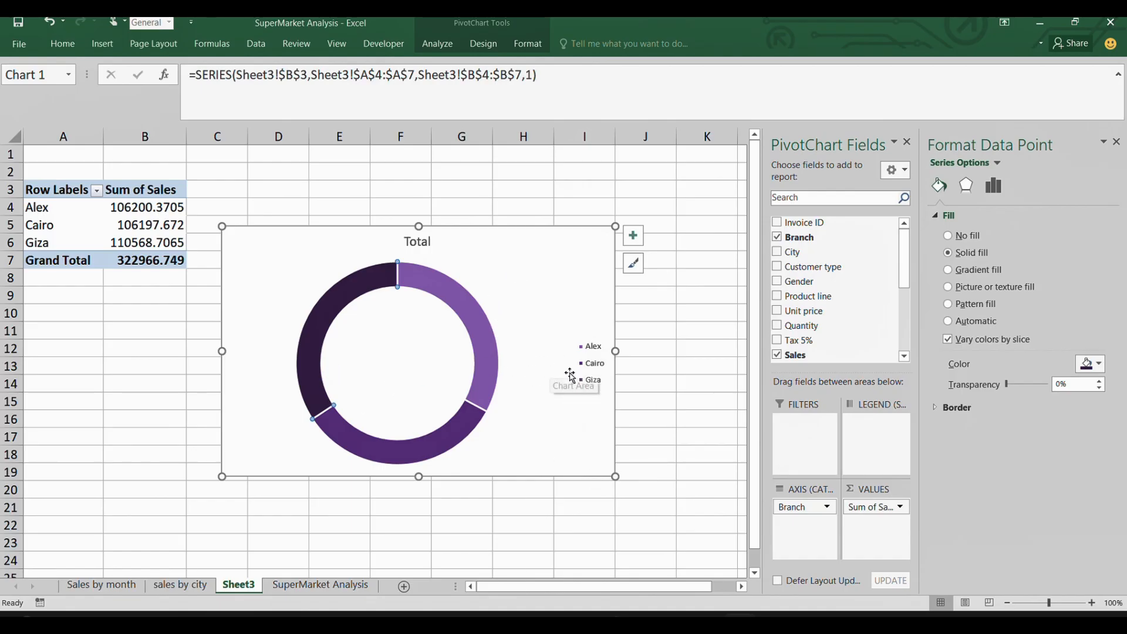
{"action": "left_click", "coordinate": [462, 298]}
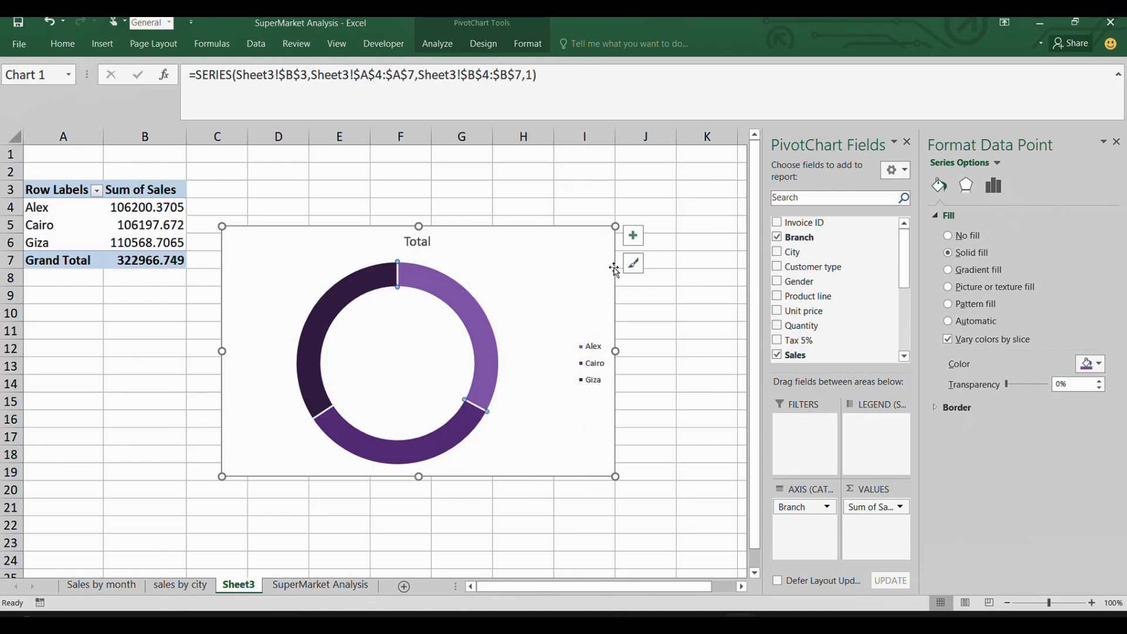
- Add data labels to all three slices of the branch doughnut chart
{"action": "left_click", "coordinate": [633, 236]}
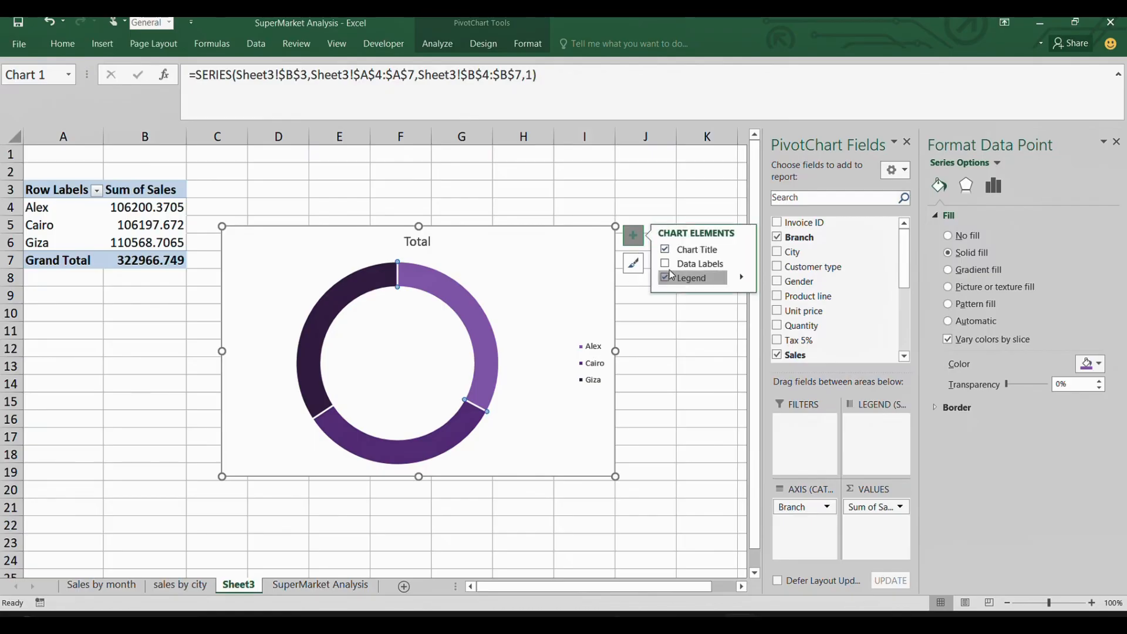
{"action": "left_click", "coordinate": [664, 263]}
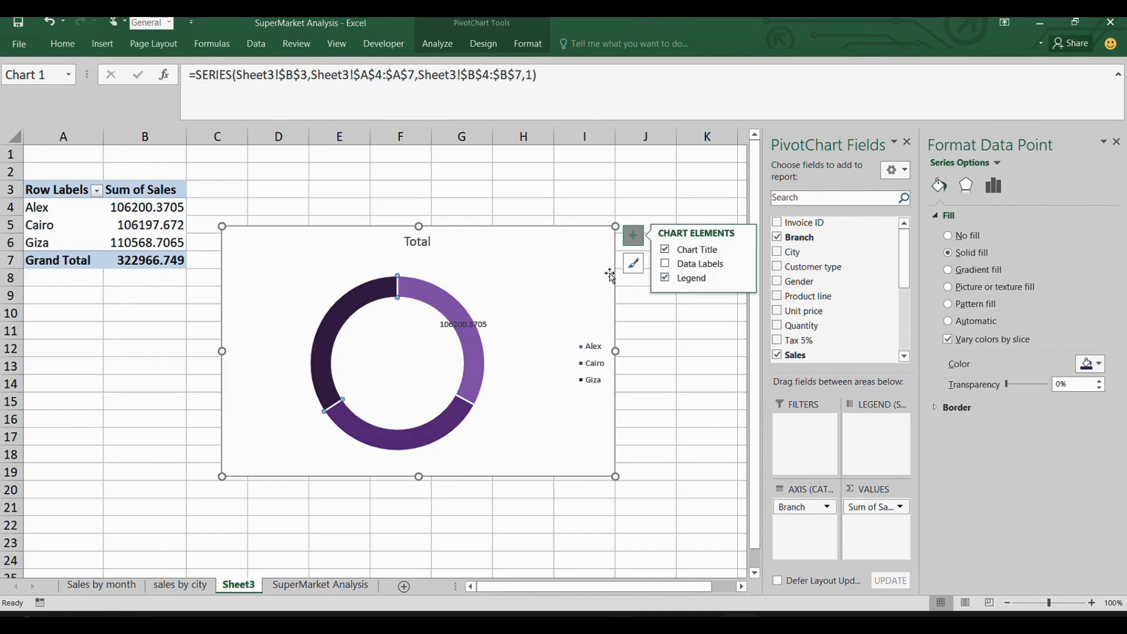
{"action": "left_click", "coordinate": [665, 264]}
{"action": "left_click", "coordinate": [709, 264]}
- Move the Cairo, Alex and Giza data labels outside the doughnut ring, each beside its own slice
{"action": "left_click", "coordinate": [409, 445]}
{"action": "left_click_drag", "start_coordinate": [409, 442], "coordinate": [440, 466]}
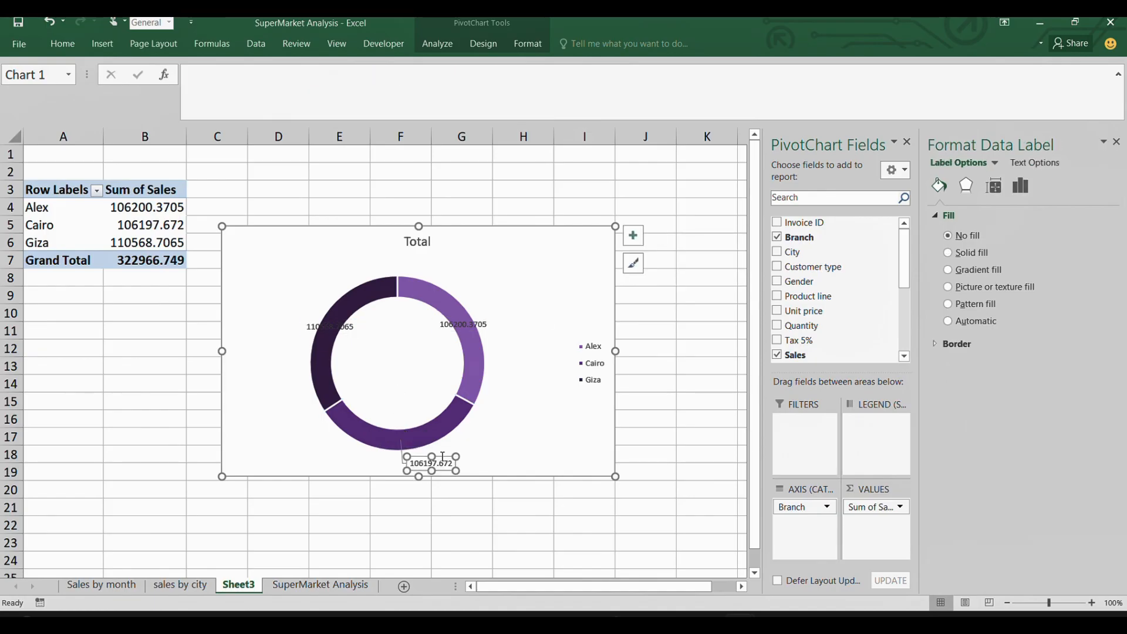
{"action": "left_click", "coordinate": [480, 322]}
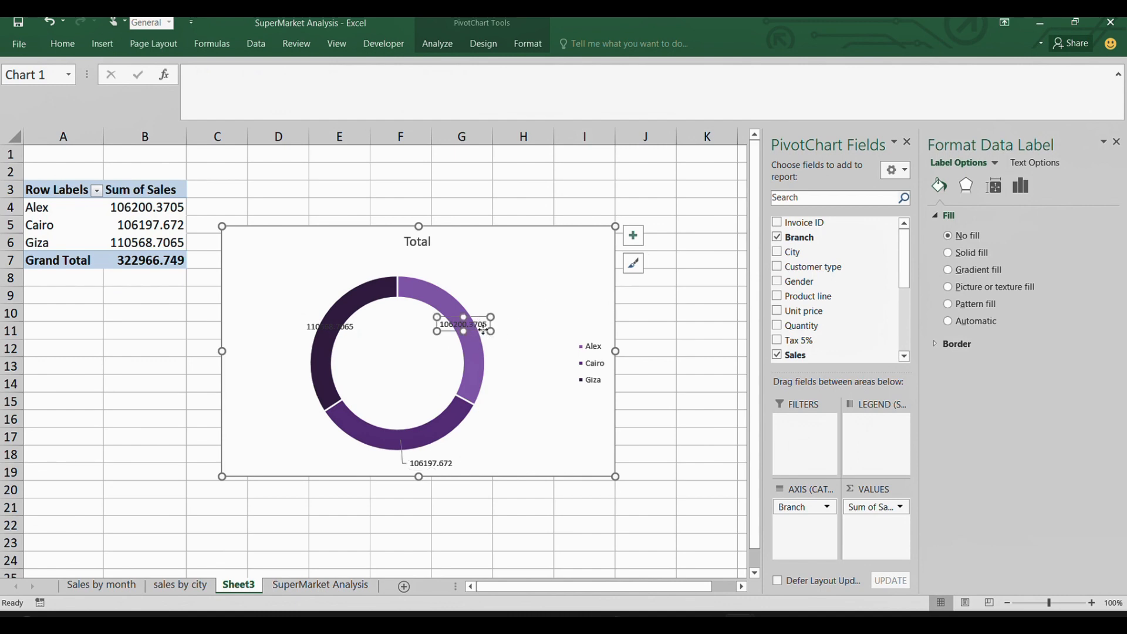
{"action": "left_click_drag", "start_coordinate": [483, 326], "coordinate": [494, 315]}
{"action": "left_click", "coordinate": [503, 325]}
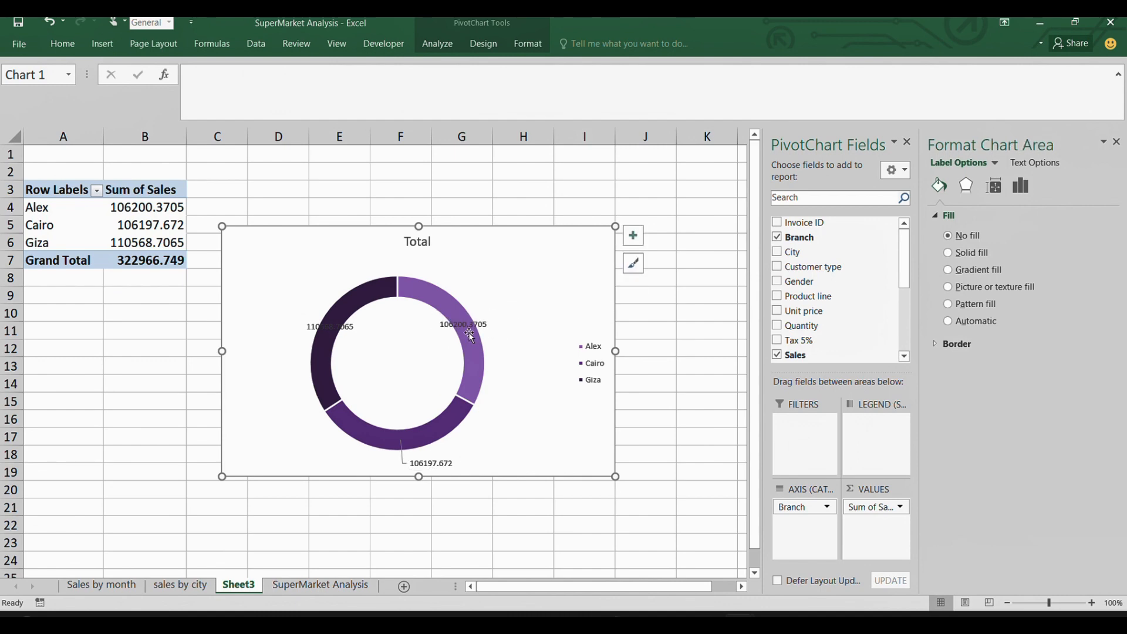
{"action": "left_click", "coordinate": [475, 327]}
{"action": "left_click_drag", "start_coordinate": [476, 326], "coordinate": [515, 304]}
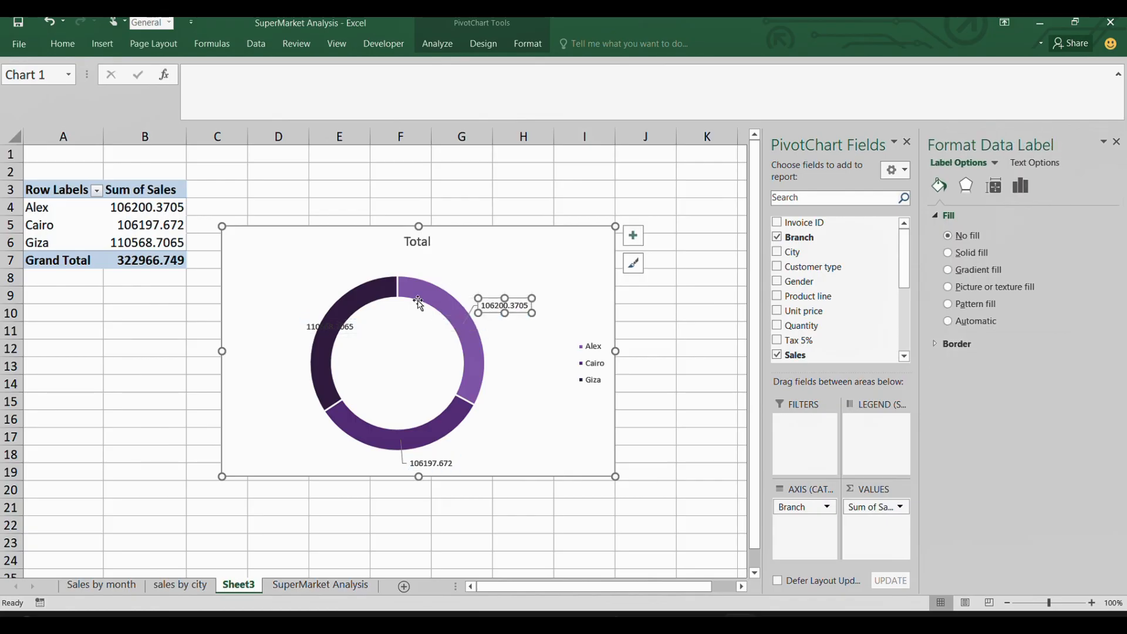
{"action": "left_click", "coordinate": [343, 327]}
{"action": "left_click_drag", "start_coordinate": [325, 333], "coordinate": [302, 311]}
{"action": "left_click", "coordinate": [325, 329]}
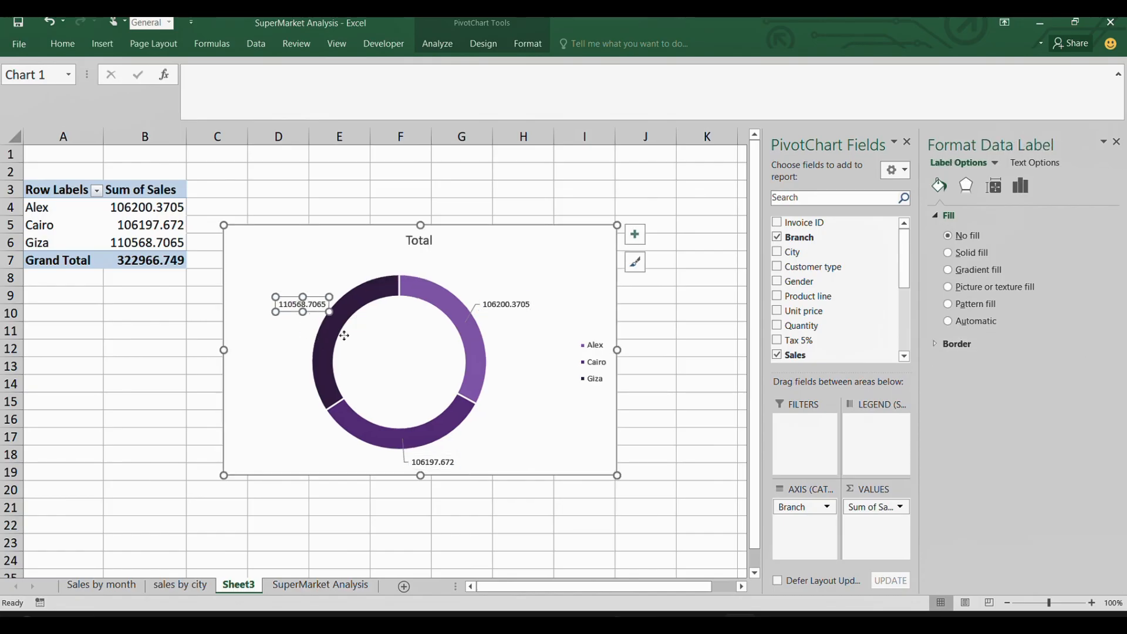
- Enlarge the doughnut chart slightly from its upper-right corner
{"action": "left_click_drag", "start_coordinate": [434, 525], "coordinate": [410, 524]}
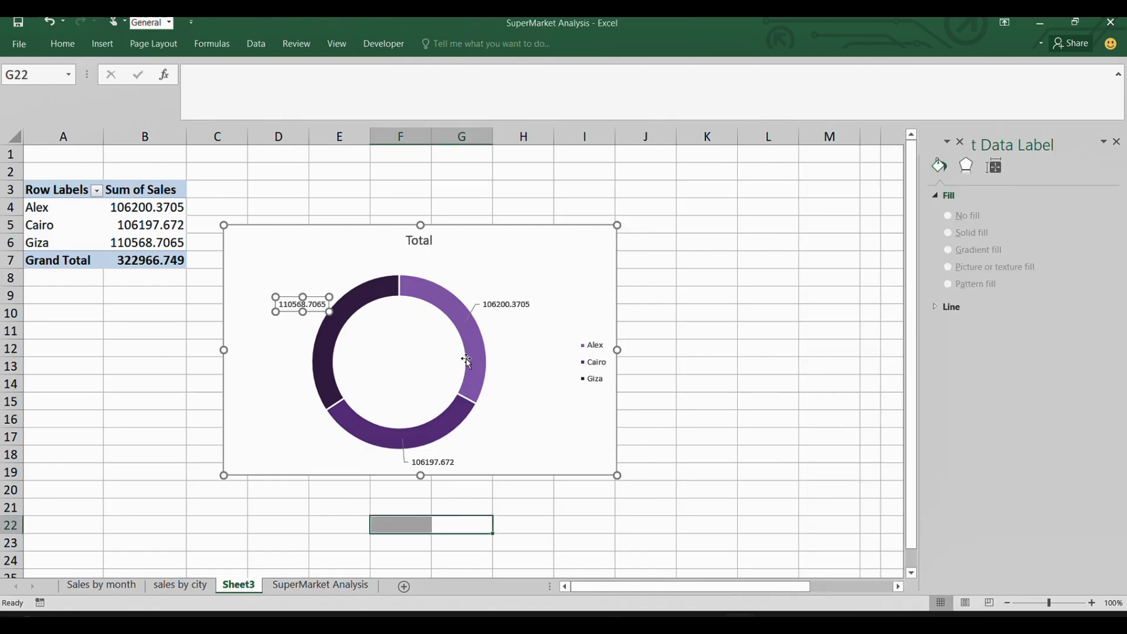
{"action": "left_click", "coordinate": [600, 262]}
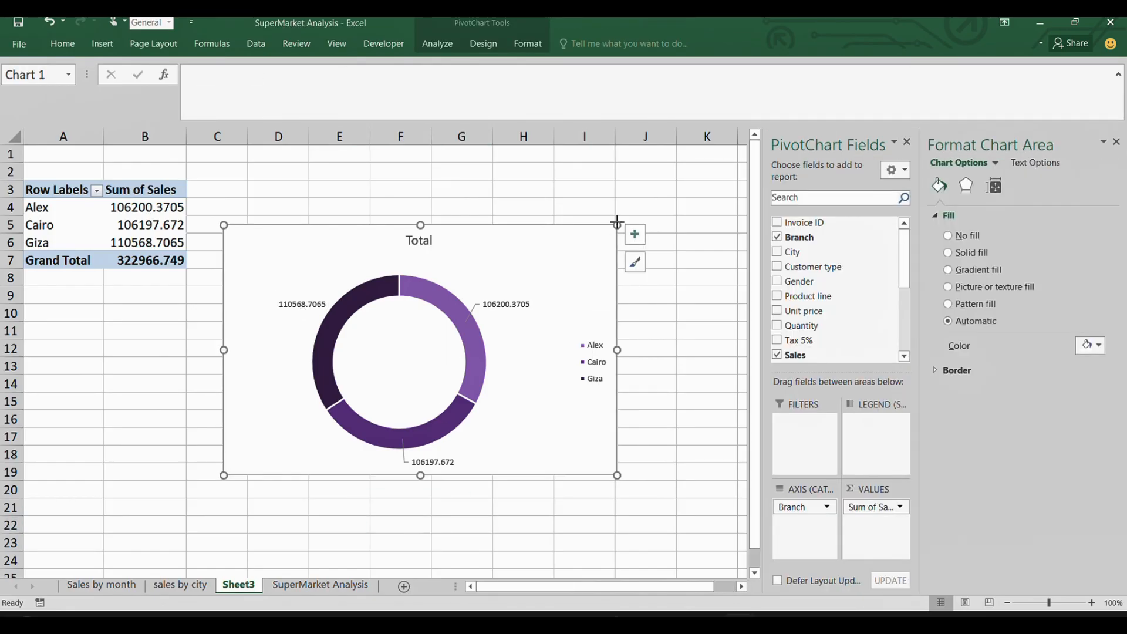
{"action": "left_click_drag", "start_coordinate": [617, 224], "coordinate": [652, 215]}
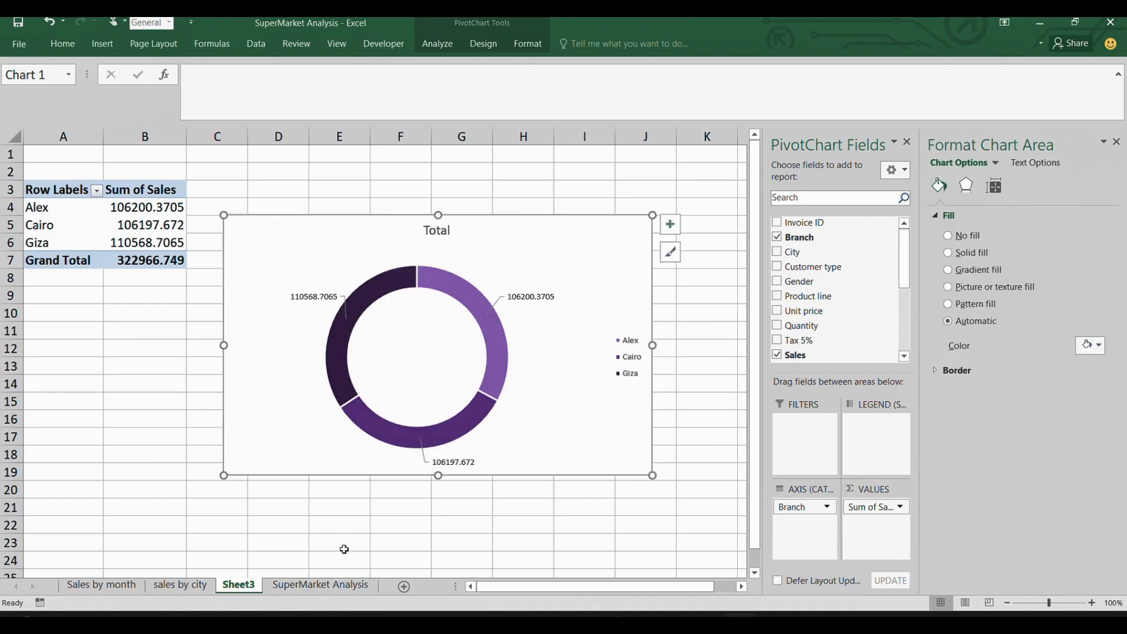
- Create a PivotTable on a new worksheet from the SuperMarket Analysis data range $A$1:$Q$1001
{"action": "left_click", "coordinate": [368, 587]}
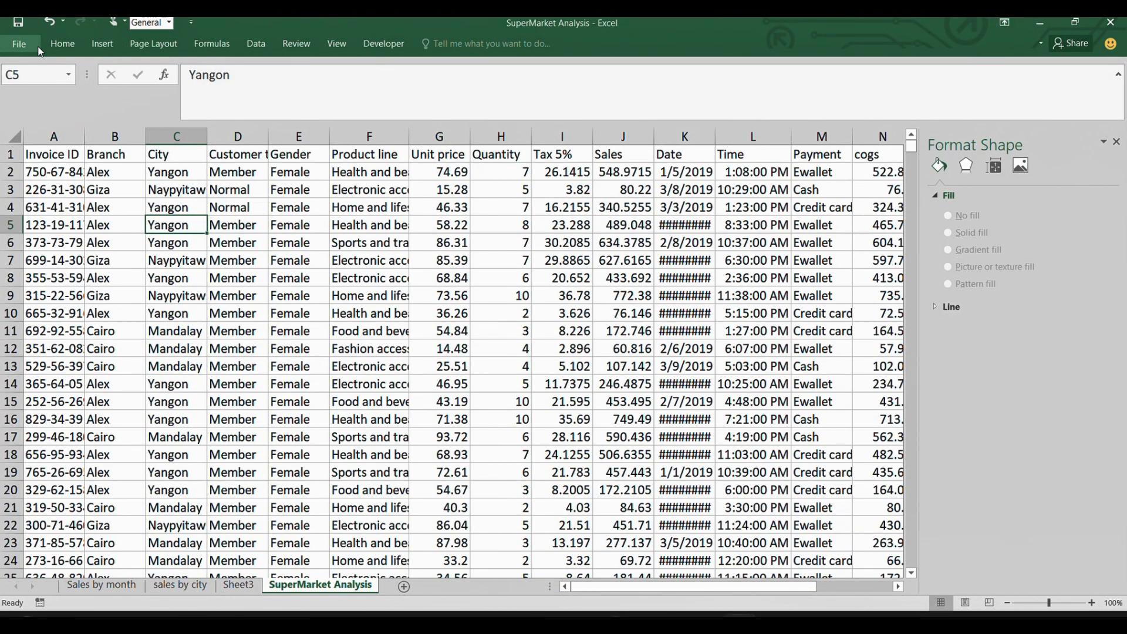
{"action": "left_click", "coordinate": [93, 49]}
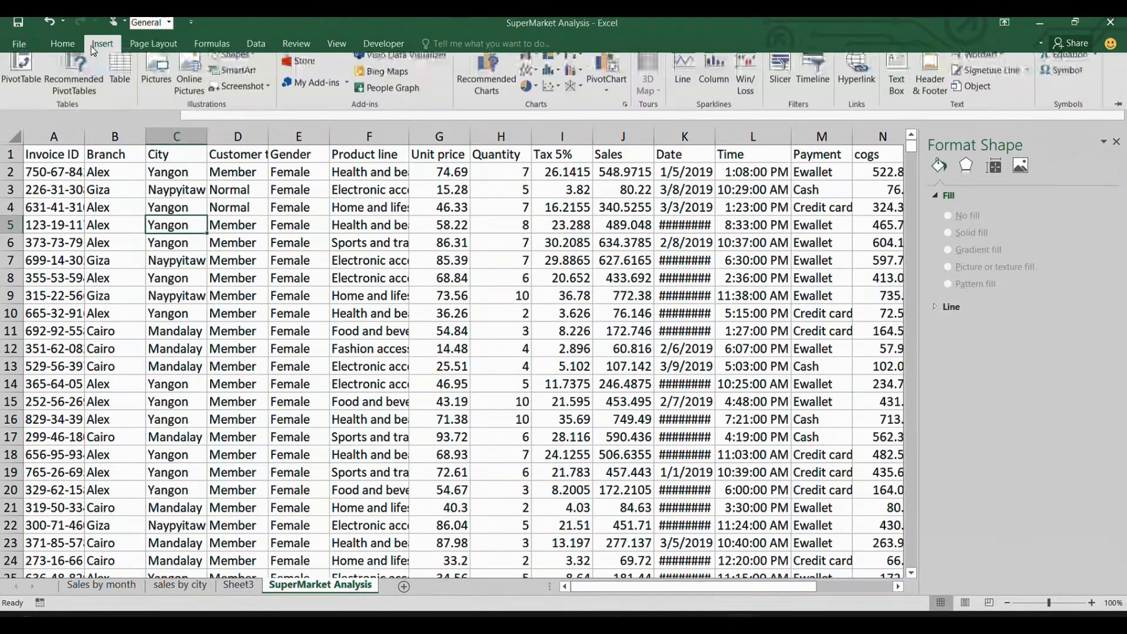
{"action": "left_click", "coordinate": [21, 80]}
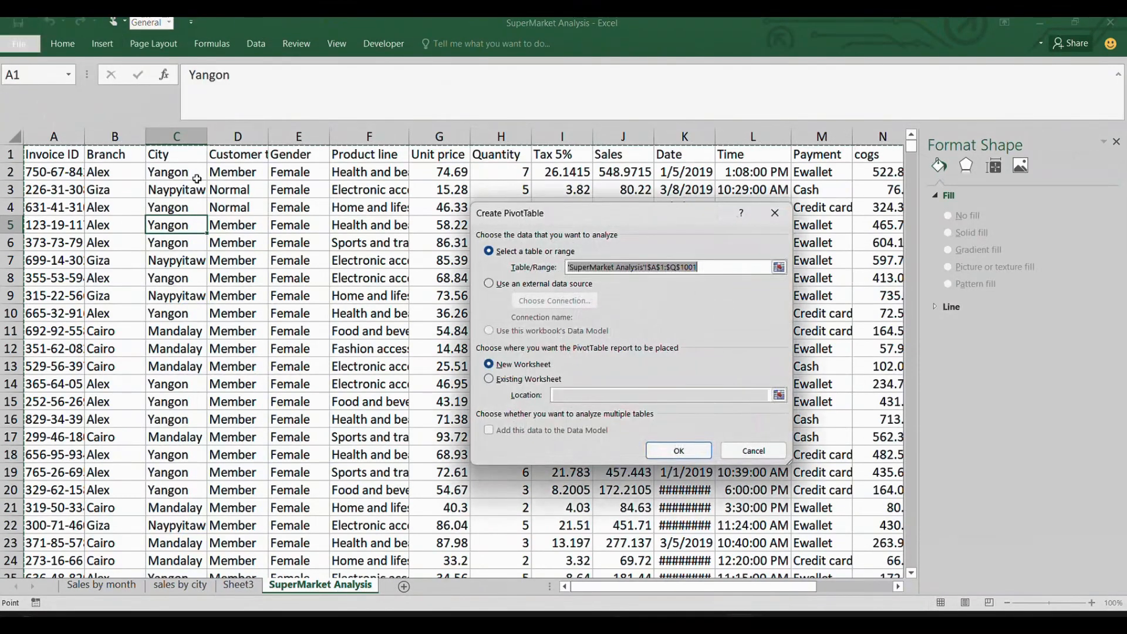
{"action": "left_click", "coordinate": [675, 450]}
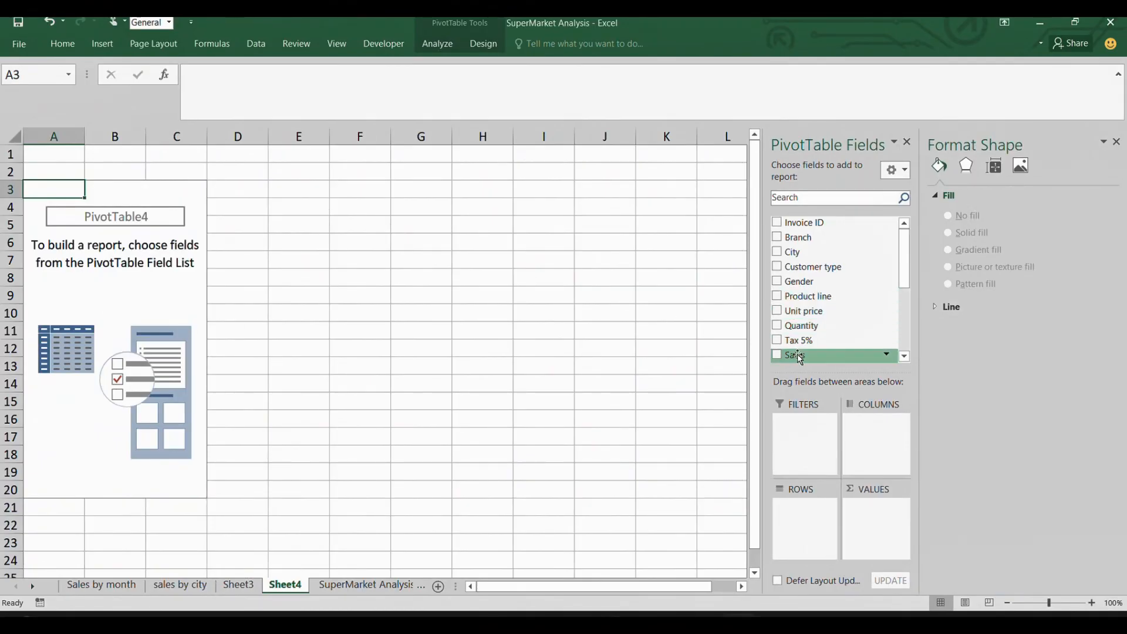
- Build the PivotTable with the sum of Sales as values, Months as rows and Payment as columns
{"action": "left_click_drag", "start_coordinate": [799, 358], "coordinate": [862, 522]}
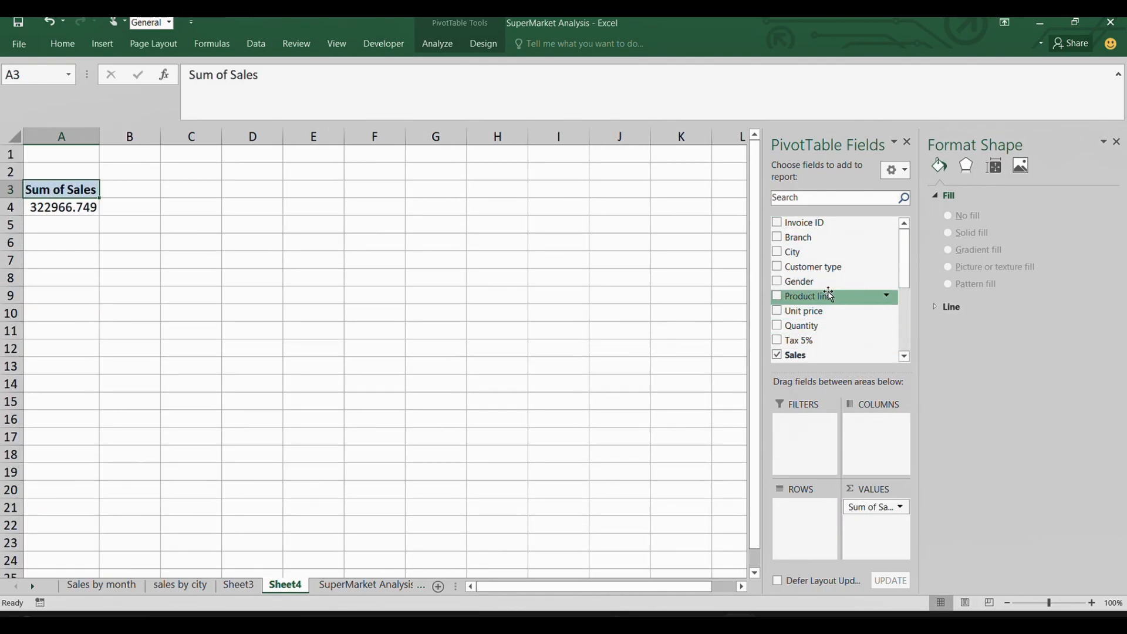
{"action": "left_click_drag", "start_coordinate": [903, 277], "coordinate": [904, 344]}
{"action": "left_click_drag", "start_coordinate": [814, 344], "coordinate": [796, 516]}
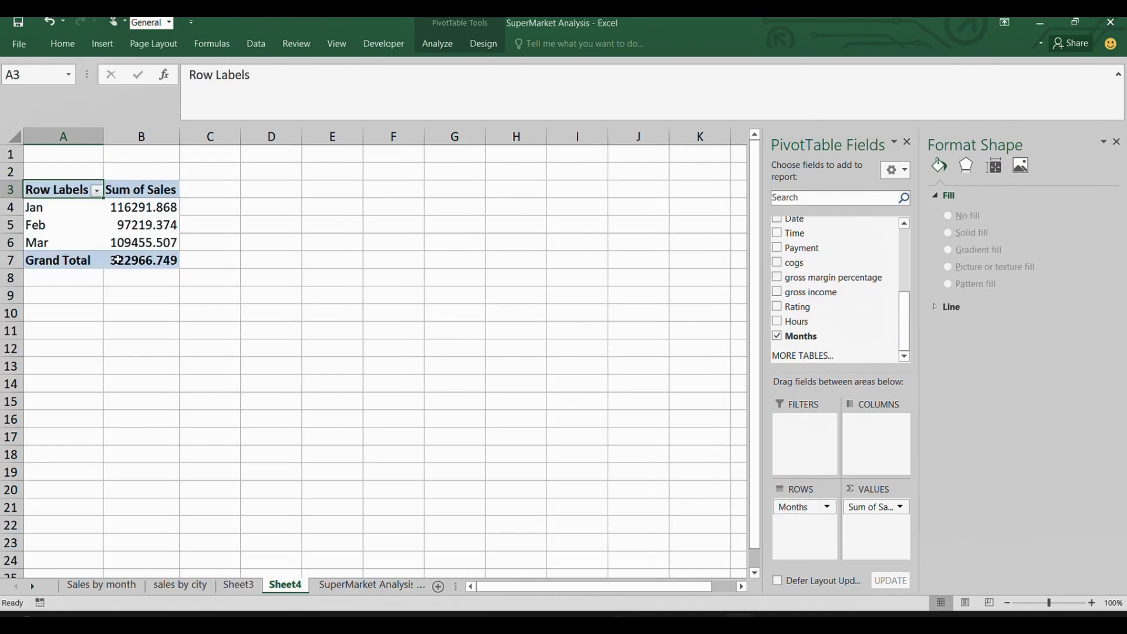
{"action": "left_click_drag", "start_coordinate": [907, 332], "coordinate": [906, 320]}
{"action": "left_click_drag", "start_coordinate": [789, 280], "coordinate": [871, 444]}
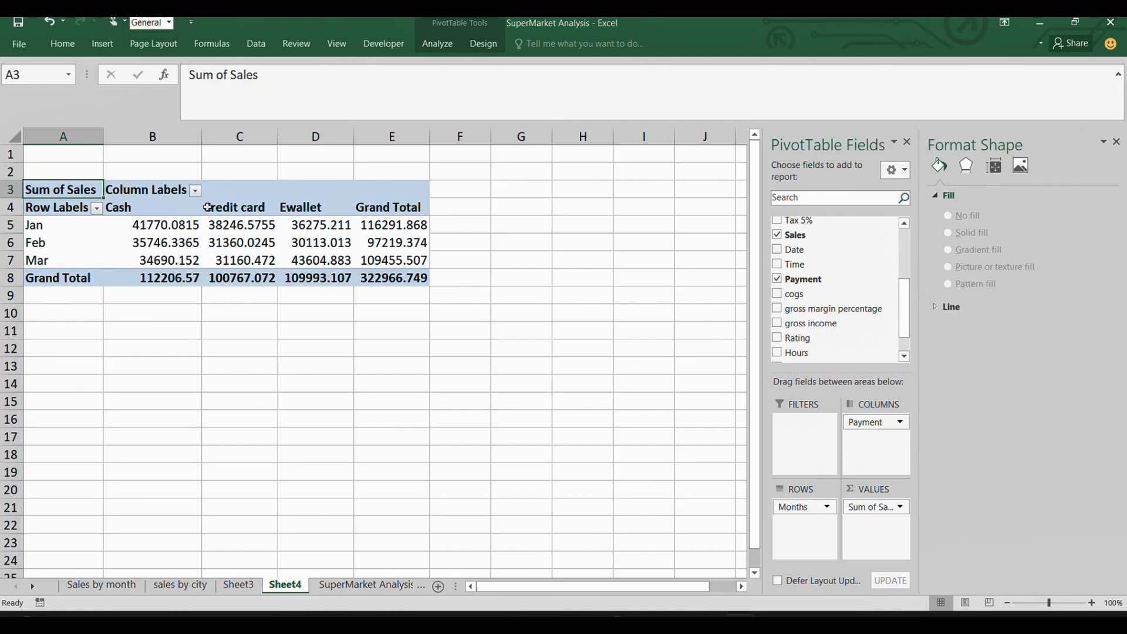
- Insert a 2-D clustered column PivotChart from the monthly payment PivotTable
{"action": "left_click", "coordinate": [103, 43]}
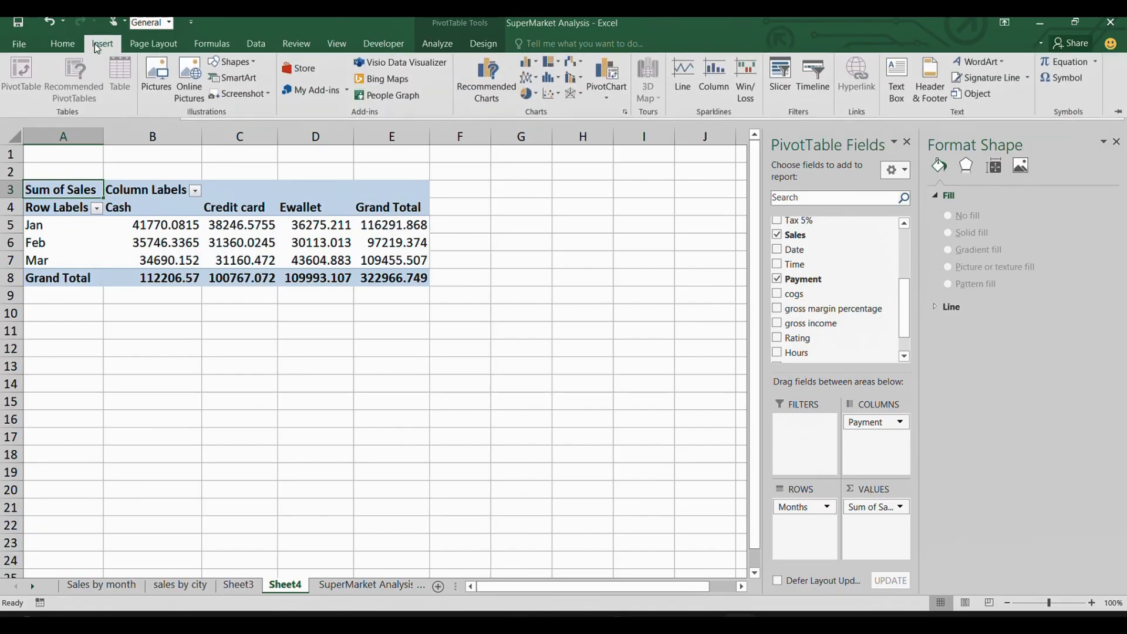
{"action": "left_click", "coordinate": [539, 67]}
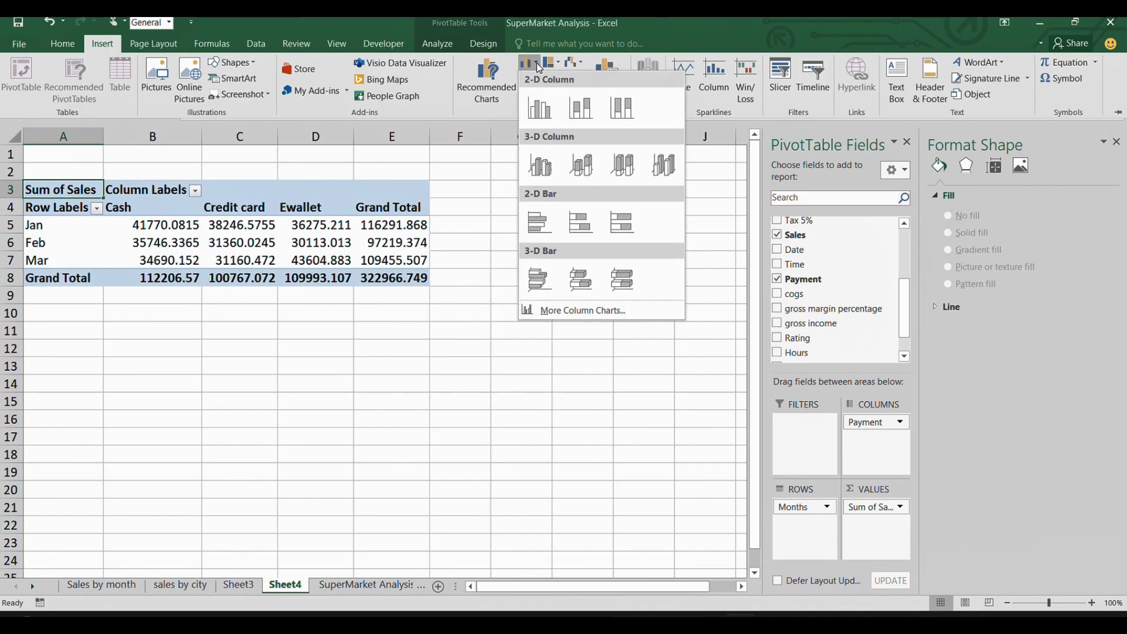
{"action": "left_click", "coordinate": [538, 118]}
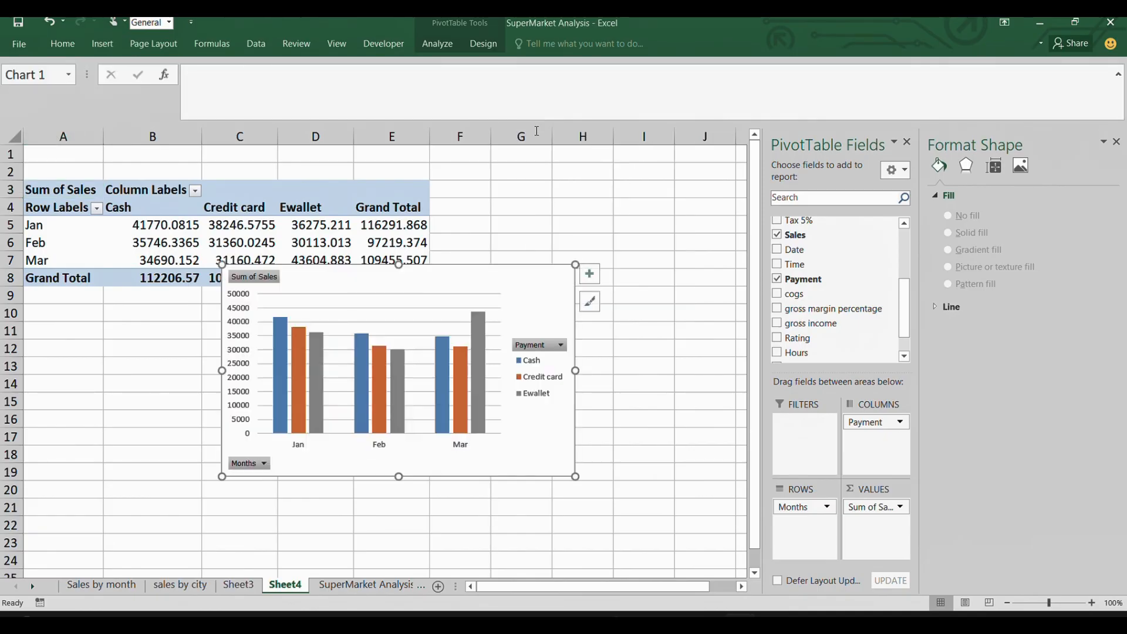
- Enlarge the payment column chart and place it below the PivotTable, with its top edge around row 9
{"action": "left_click_drag", "start_coordinate": [574, 265], "coordinate": [624, 256]}
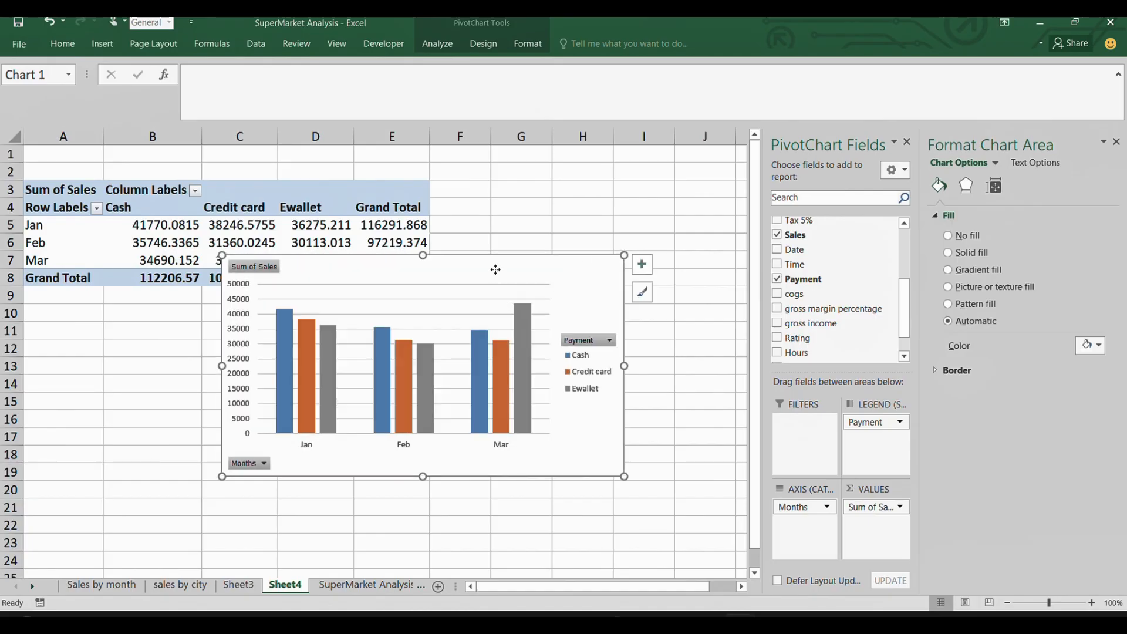
{"action": "left_click_drag", "start_coordinate": [496, 272], "coordinate": [521, 330]}
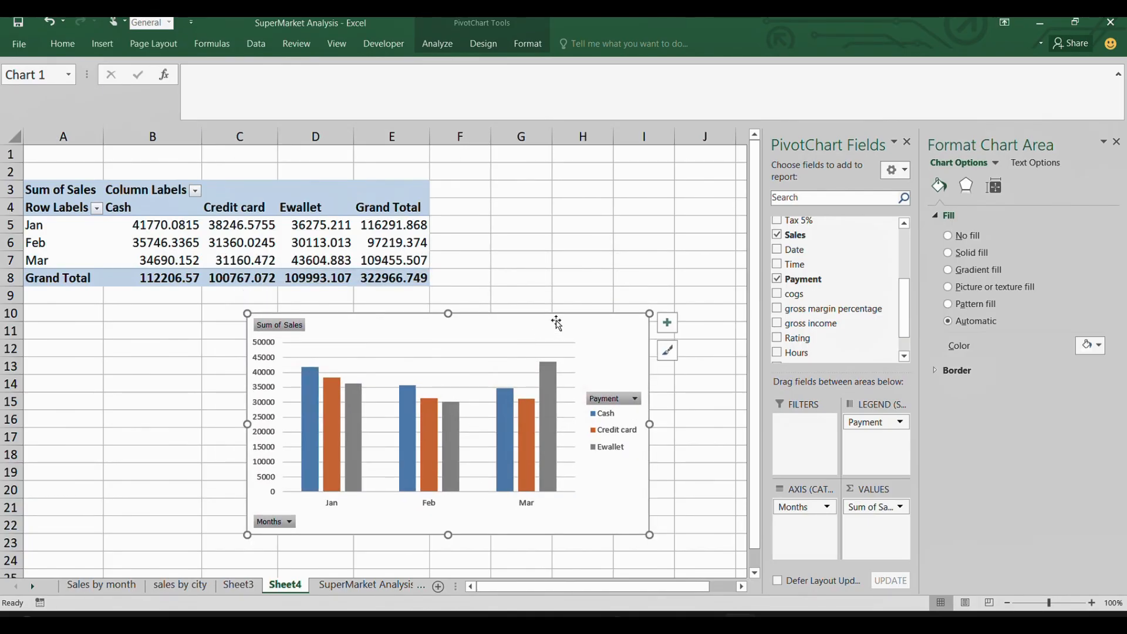
{"action": "scroll", "coordinate": [350, 428], "scroll_direction": "down", "scroll_amount": 1}
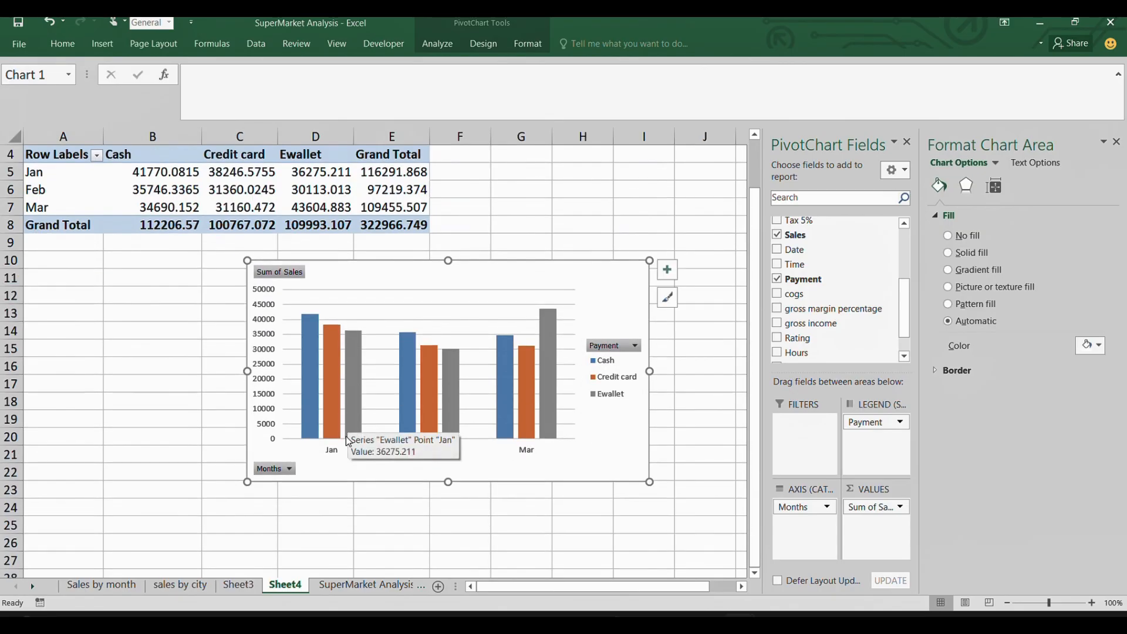
{"action": "scroll", "coordinate": [350, 440], "scroll_direction": "up", "scroll_amount": 1}
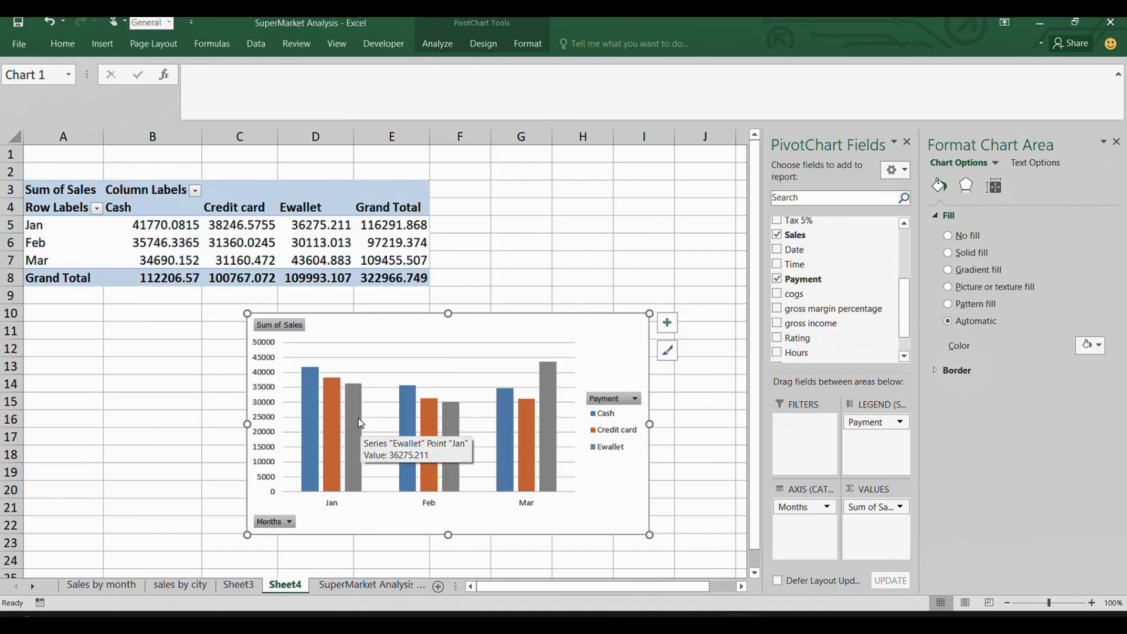
{"action": "scroll", "coordinate": [307, 319], "scroll_direction": "down", "scroll_amount": 1}
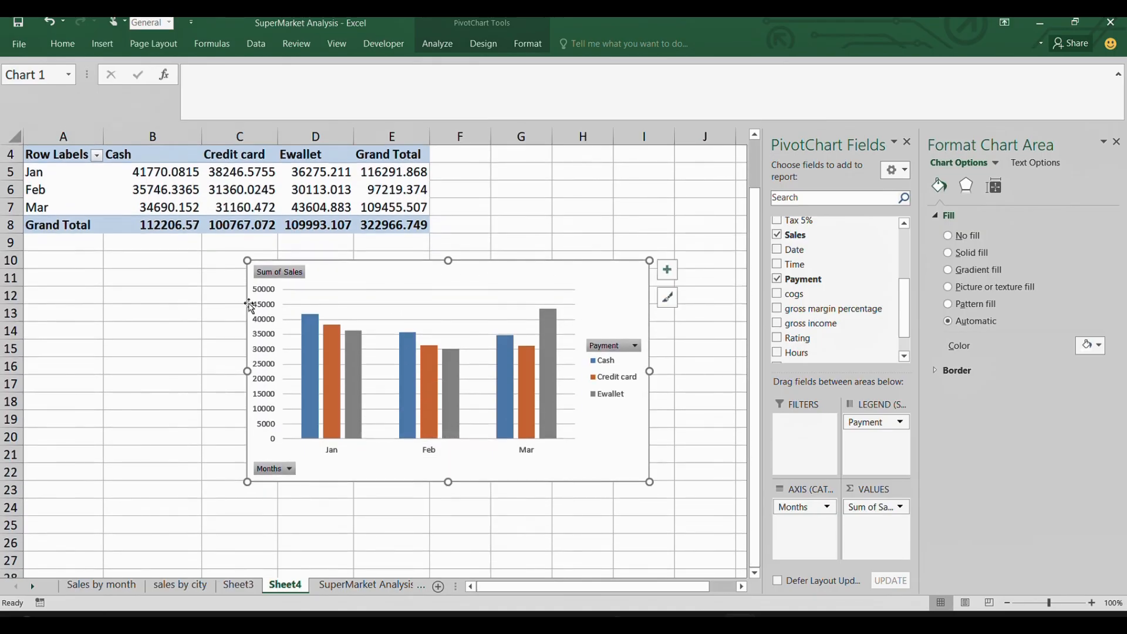
{"action": "scroll", "coordinate": [257, 270], "scroll_direction": "up", "scroll_amount": 1}
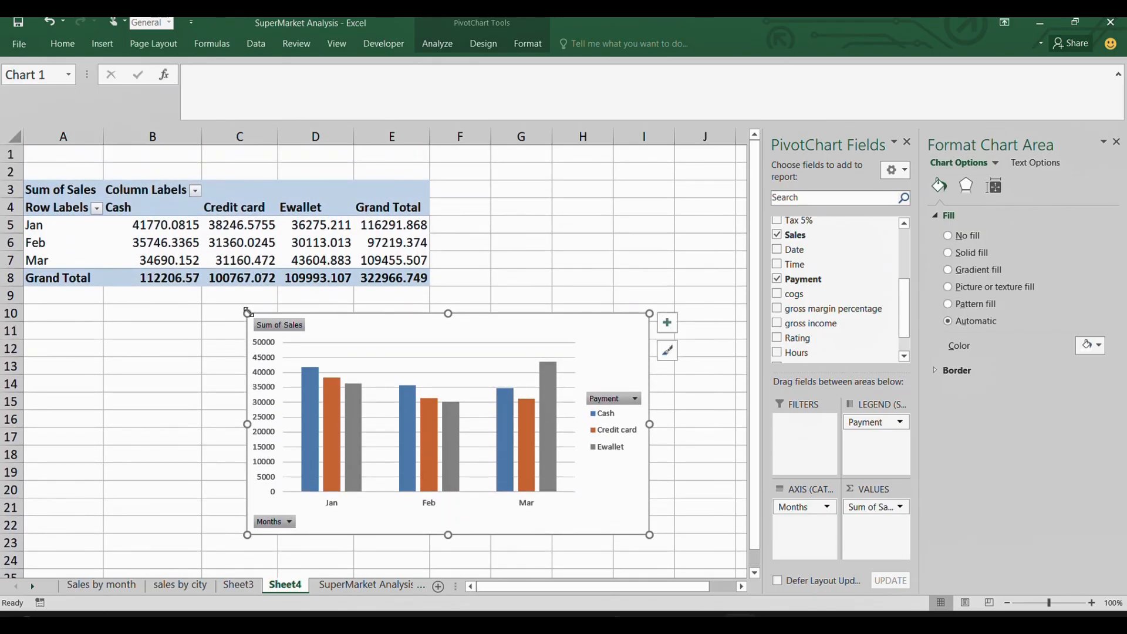
{"action": "left_click_drag", "start_coordinate": [247, 307], "coordinate": [243, 298]}
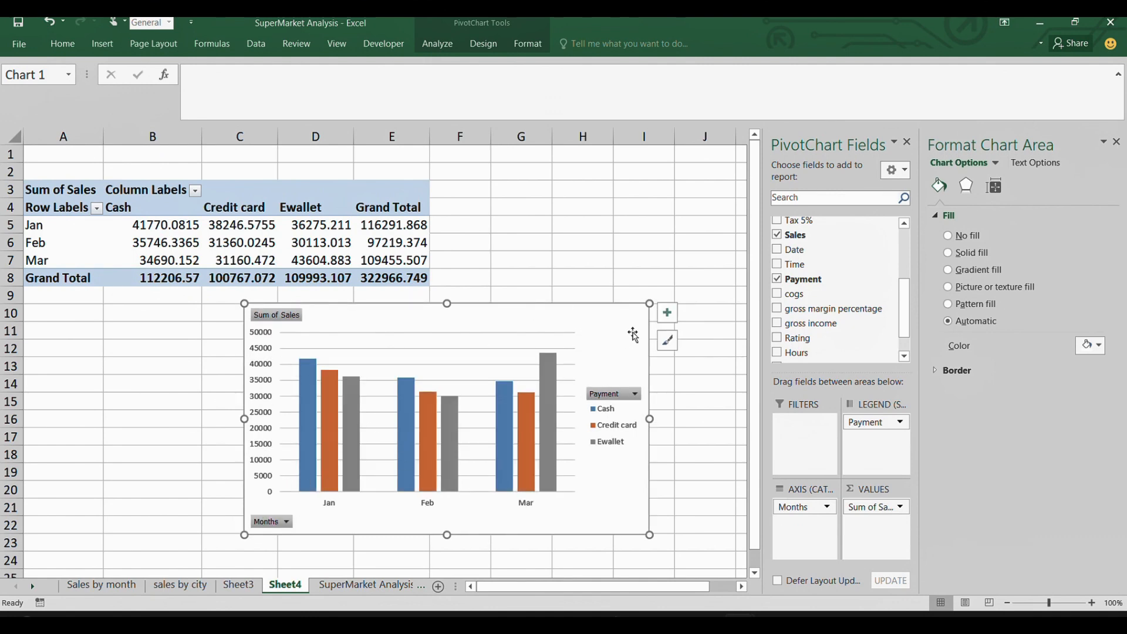
- Try showing data labels on the payment column chart
{"action": "left_click", "coordinate": [673, 319]}
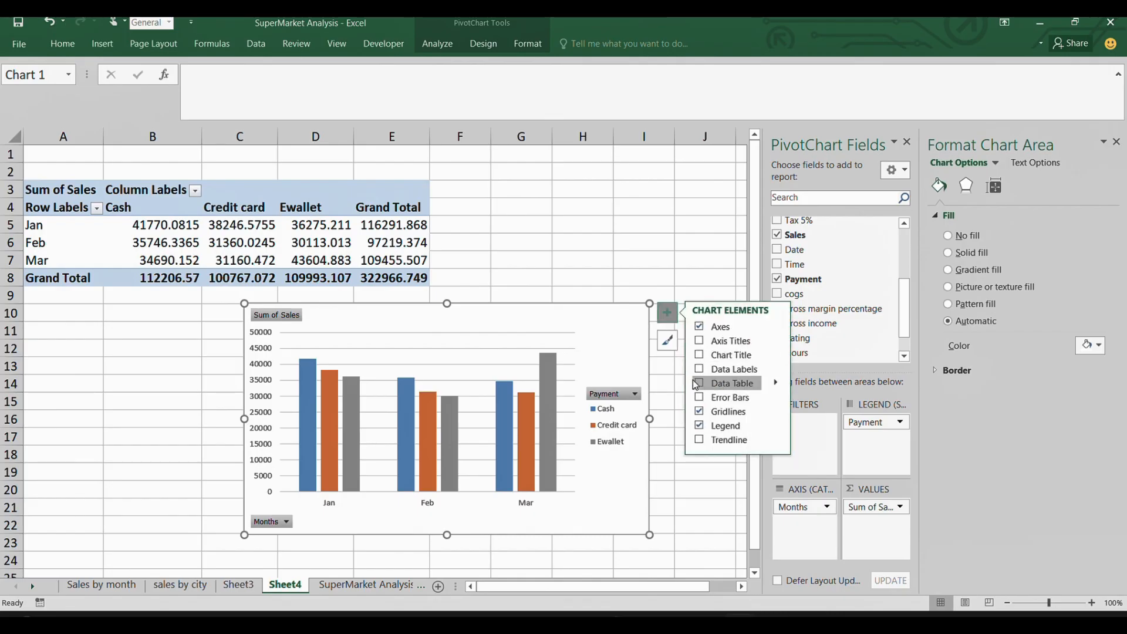
{"action": "left_click", "coordinate": [699, 370]}
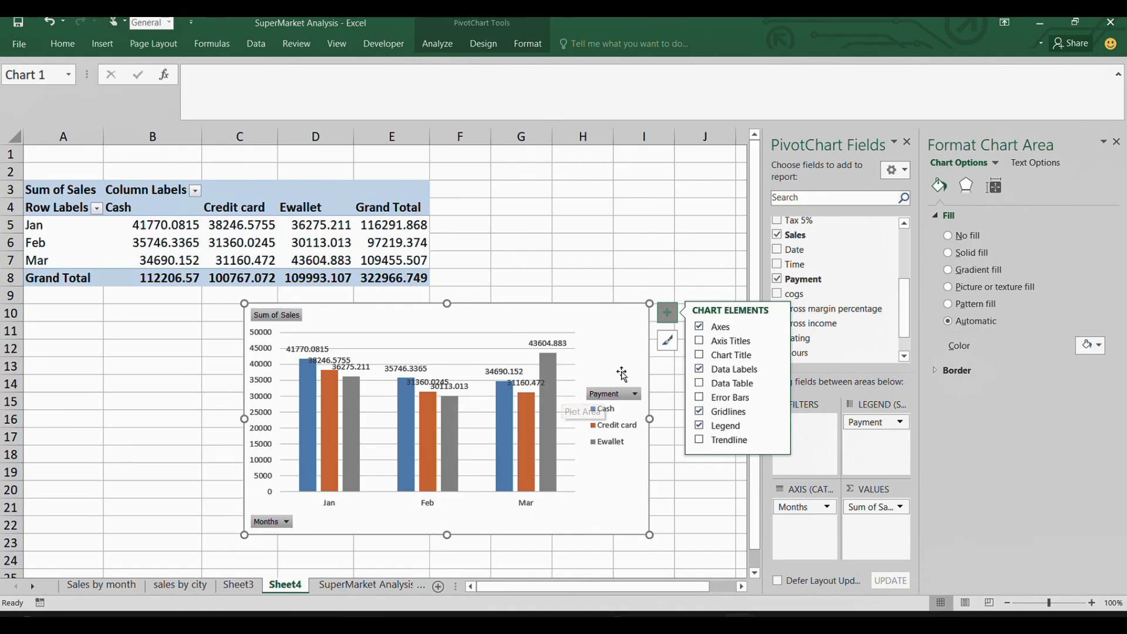
{"action": "left_click", "coordinate": [700, 369]}
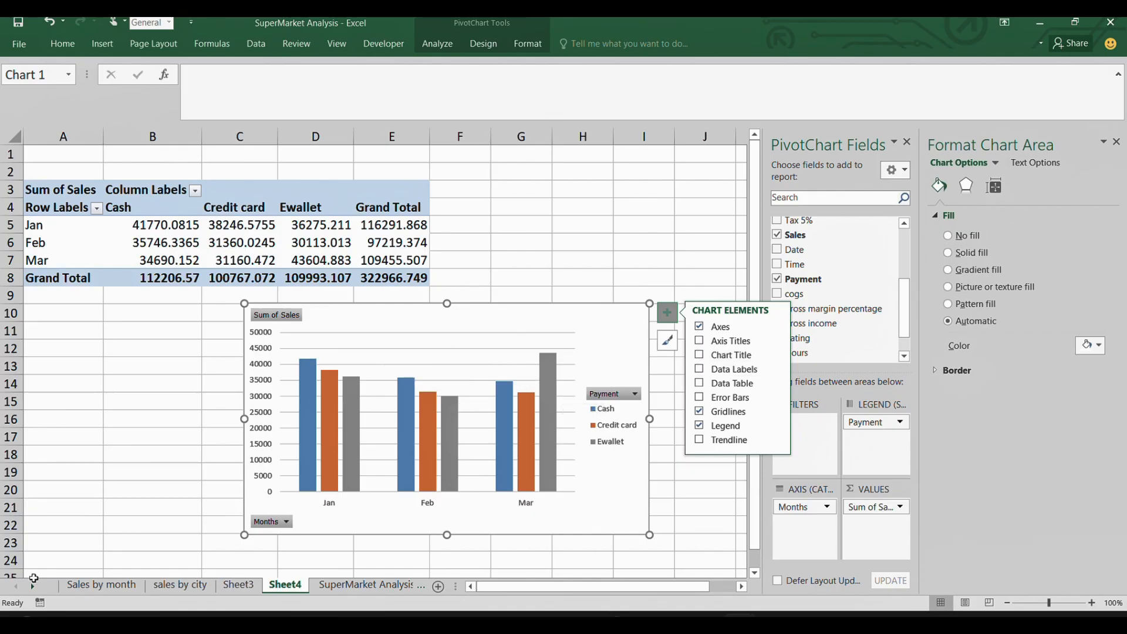
- Copy the whole Sales By Month chart from the Sales by month sheet and return to Sheet4
{"action": "left_click", "coordinate": [95, 594]}
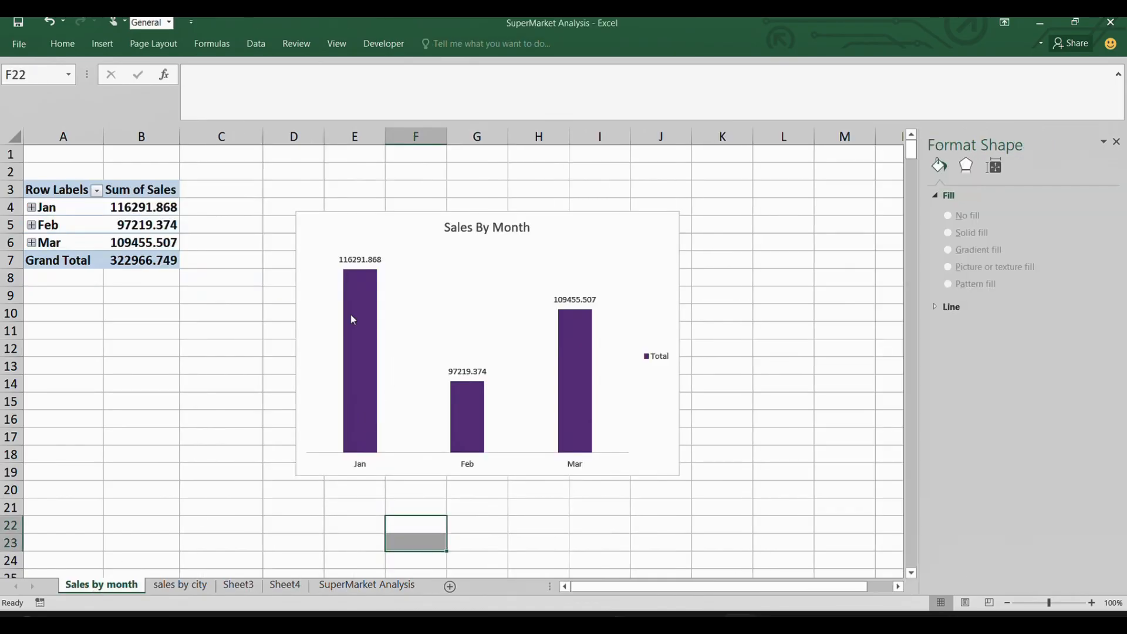
{"action": "left_click", "coordinate": [300, 334]}
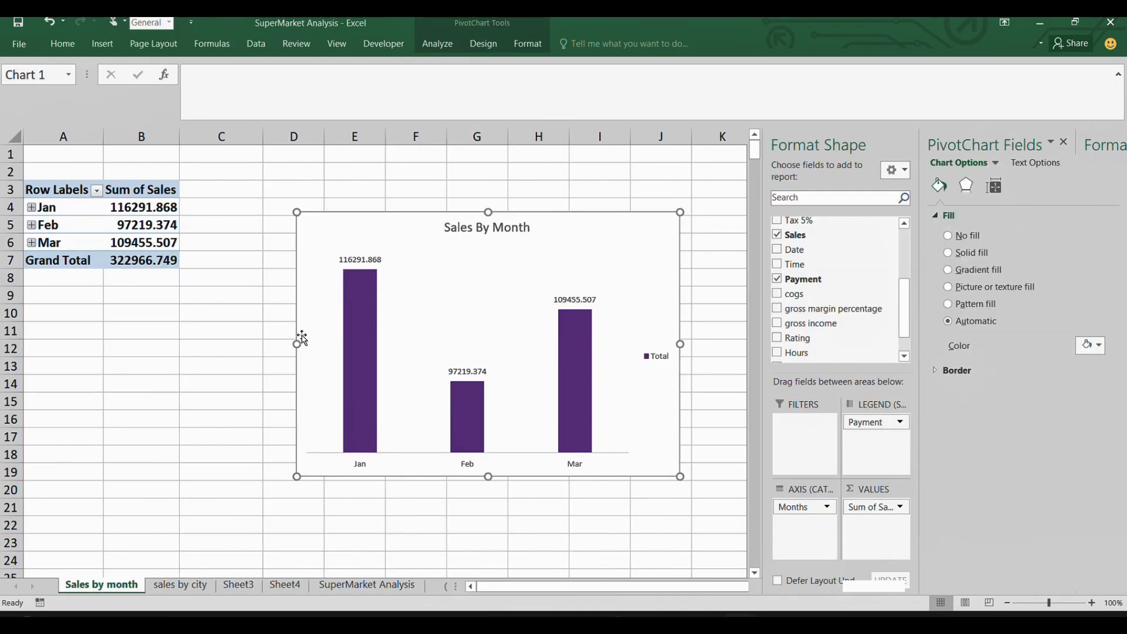
{"action": "right_click", "coordinate": [306, 333]}
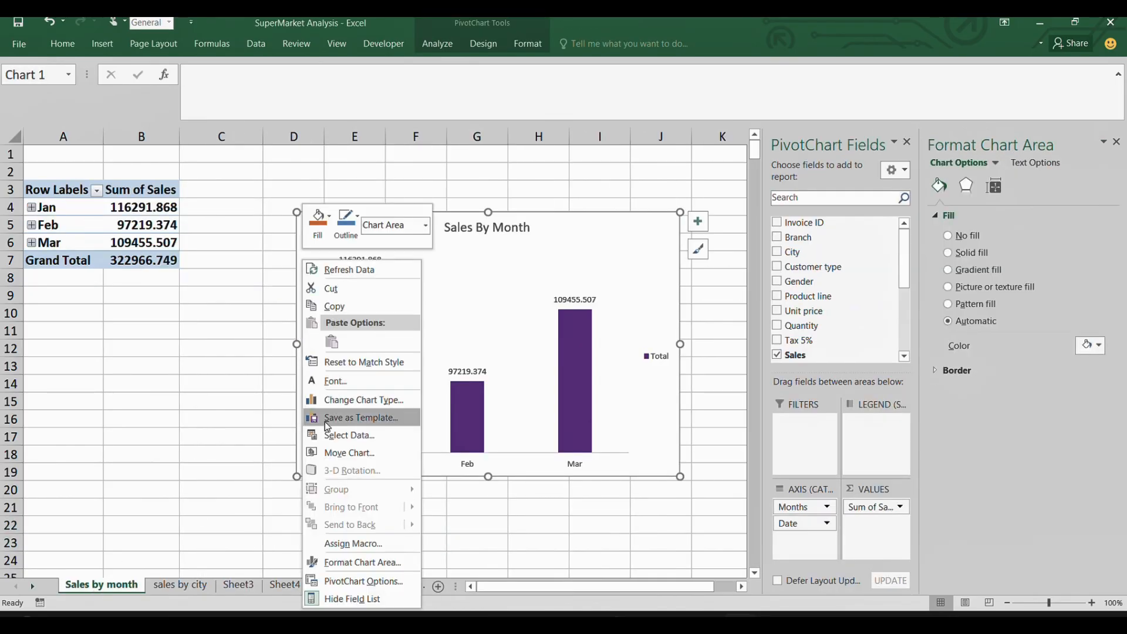
{"action": "left_click", "coordinate": [341, 306]}
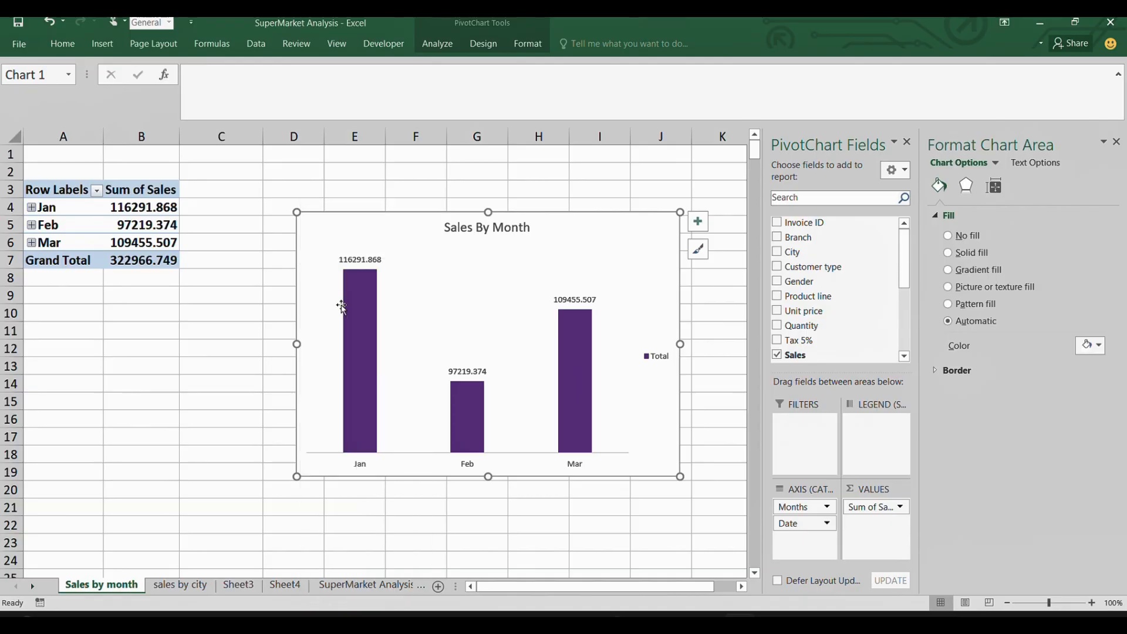
{"action": "left_click", "coordinate": [278, 585]}
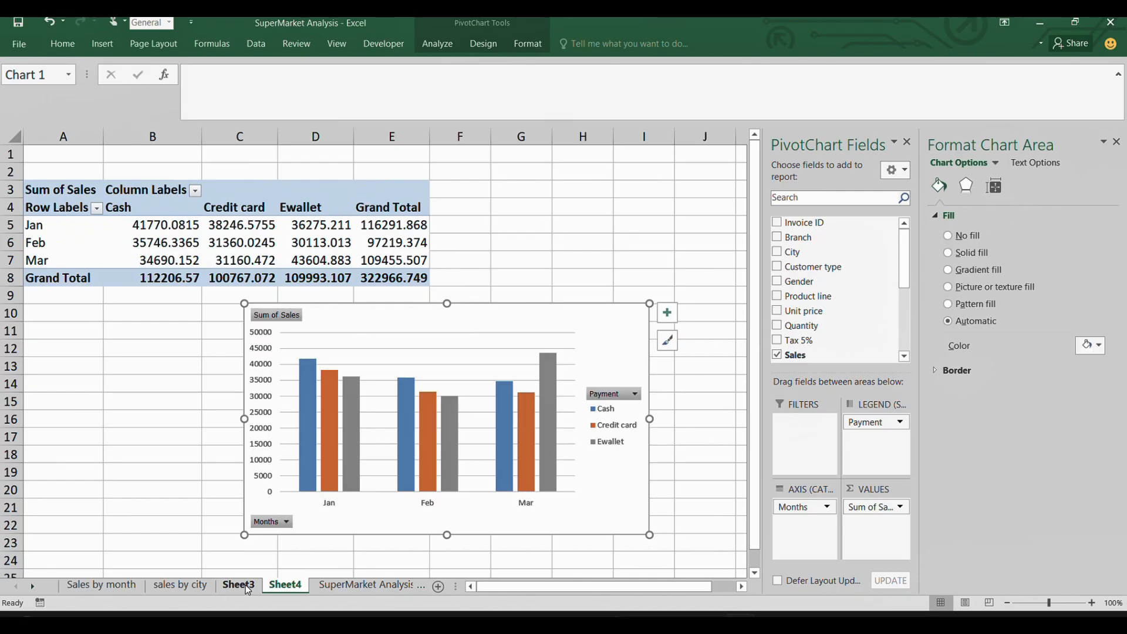
- Retitle the doughnut chart on Sheet3 as "Sales By Branch"
{"action": "left_click", "coordinate": [246, 586]}
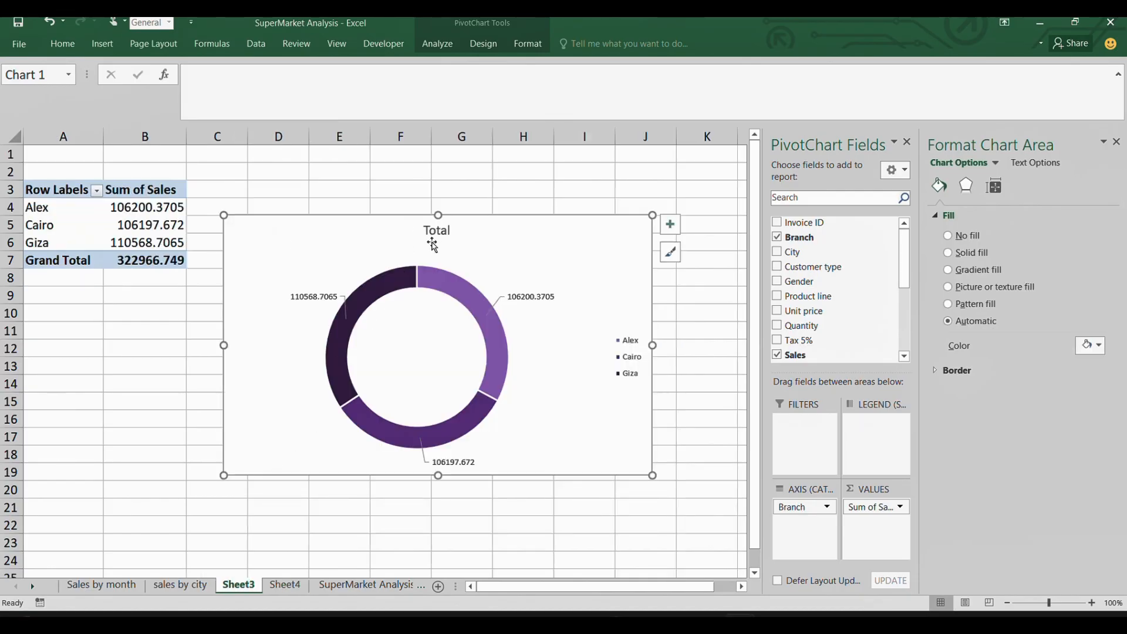
{"action": "left_click", "coordinate": [437, 234]}
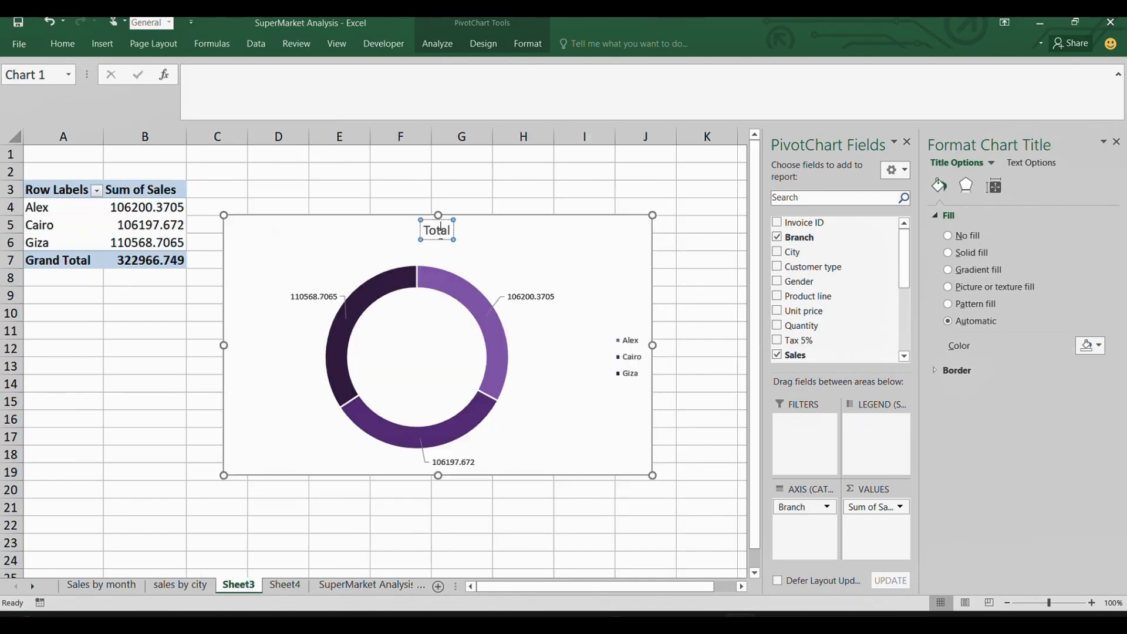
{"action": "double_click", "coordinate": [440, 232]}
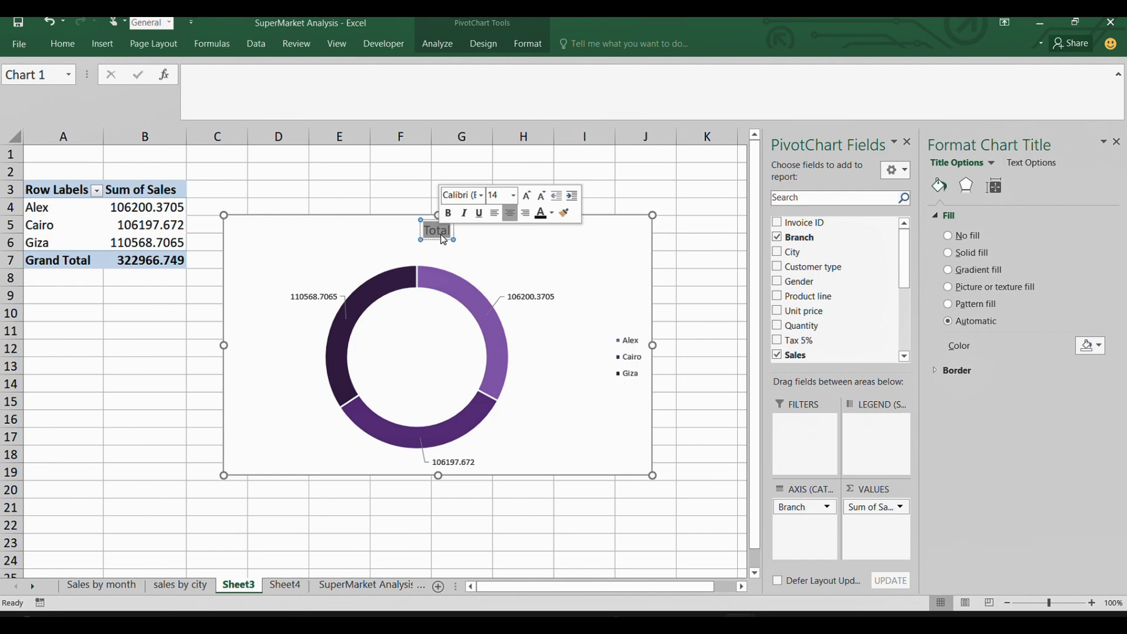
{"action": "type", "text": "Sa"}
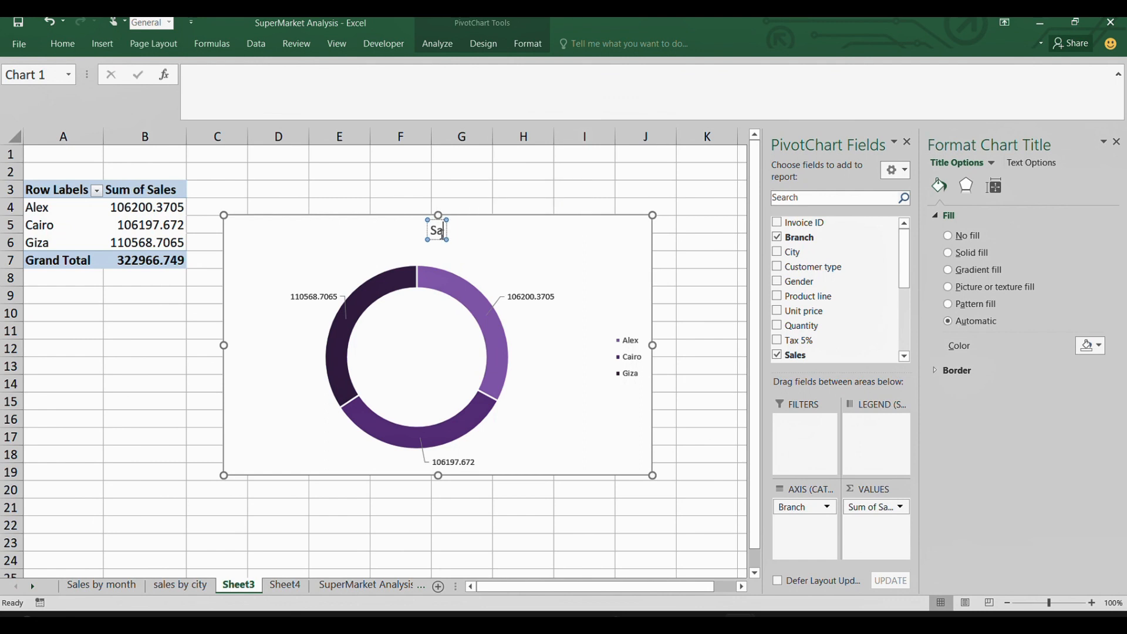
{"action": "type", "text": "les b"}
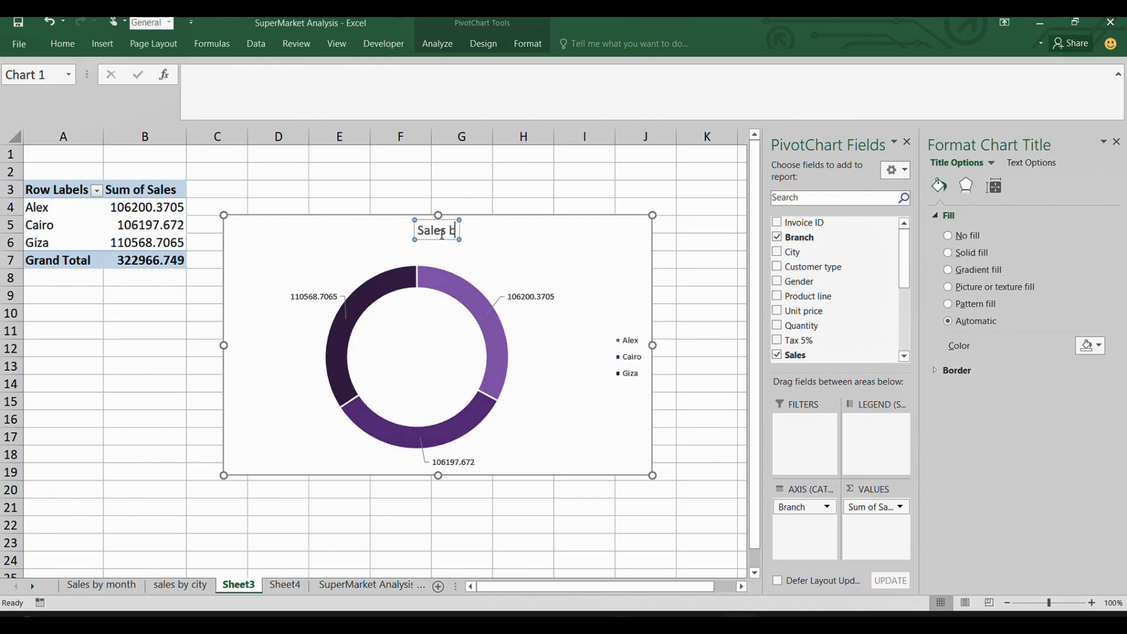
{"action": "type", "text": "y"}
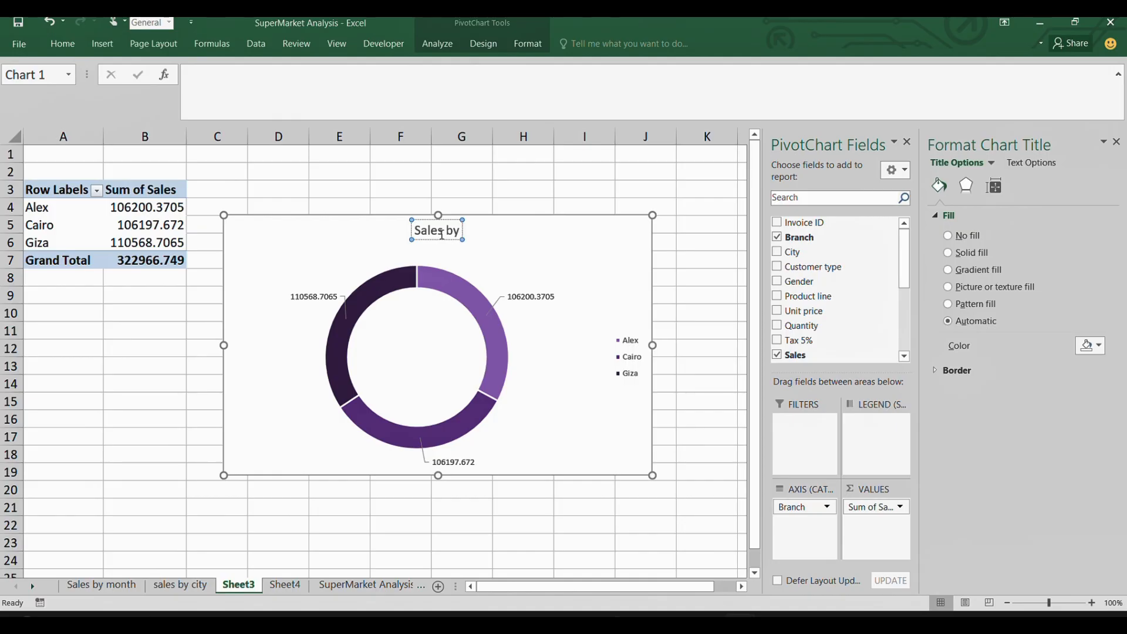
{"action": "key", "text": "BackSpace"}
{"action": "key", "text": "BackSpace"}
{"action": "key", "text": "BackSpace"}
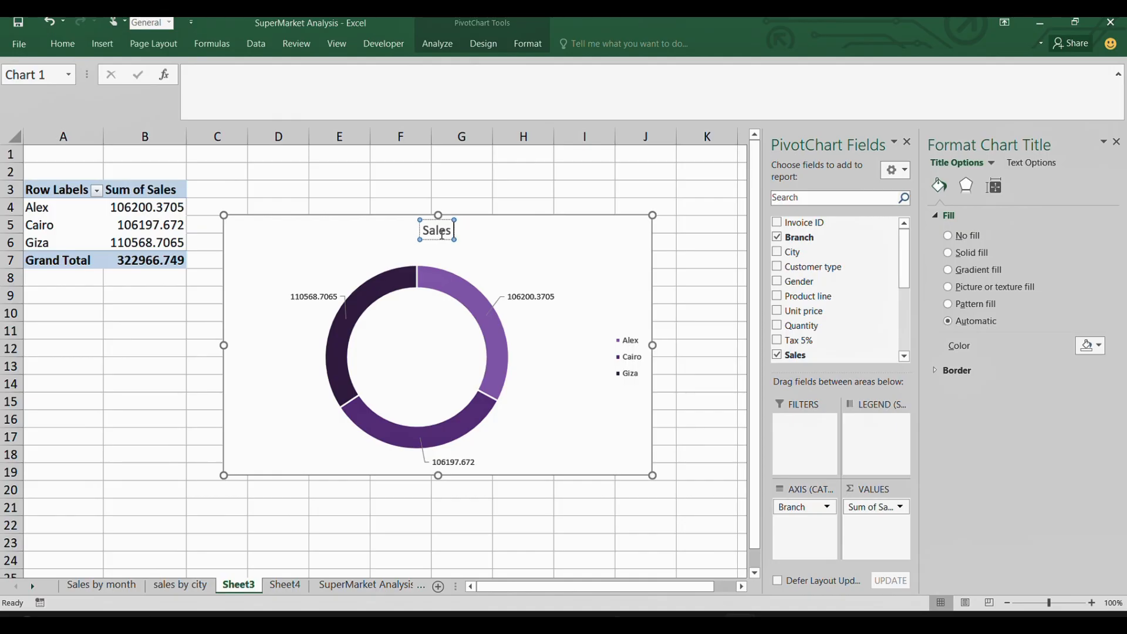
{"action": "type", "text": "Br"}
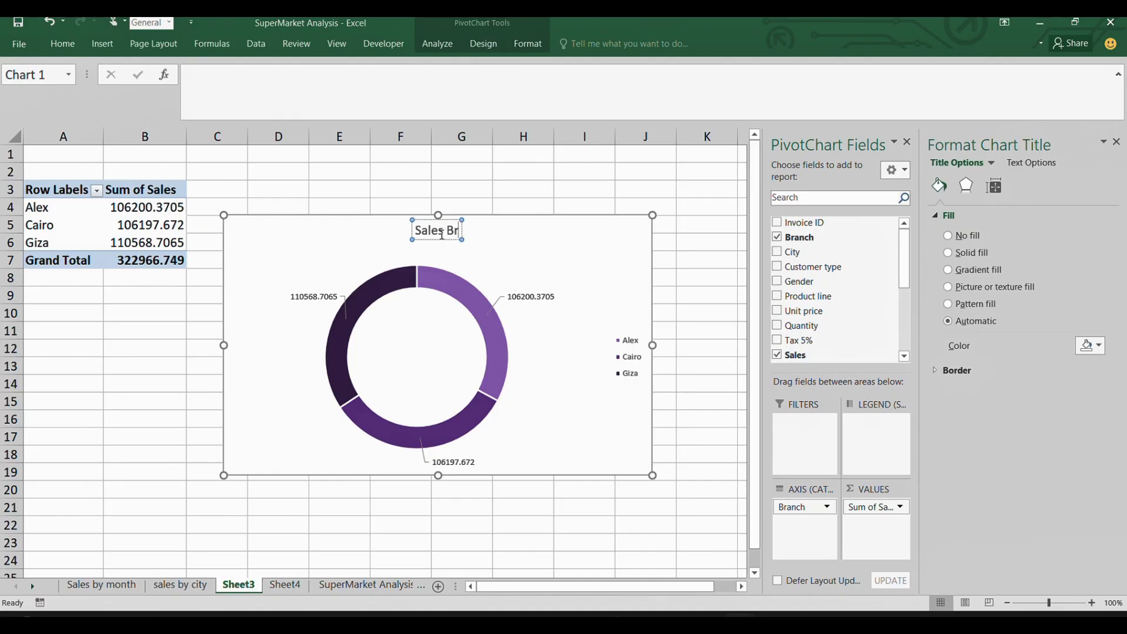
{"action": "key", "text": "BackSpace"}
{"action": "type", "text": "y Branc"}
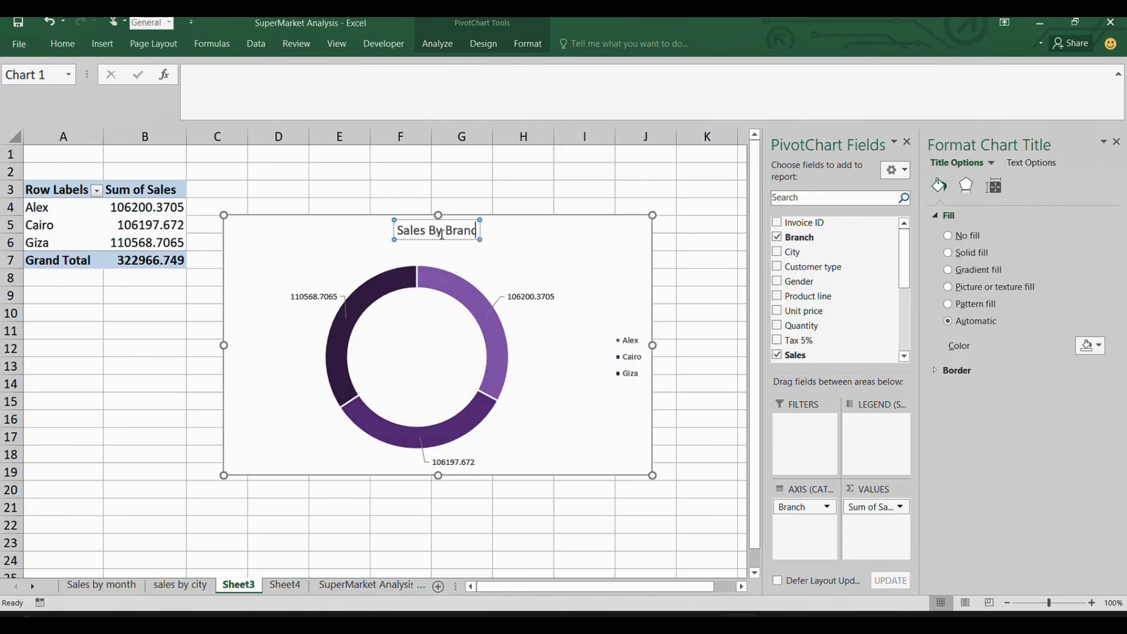
{"action": "type", "text": "h"}
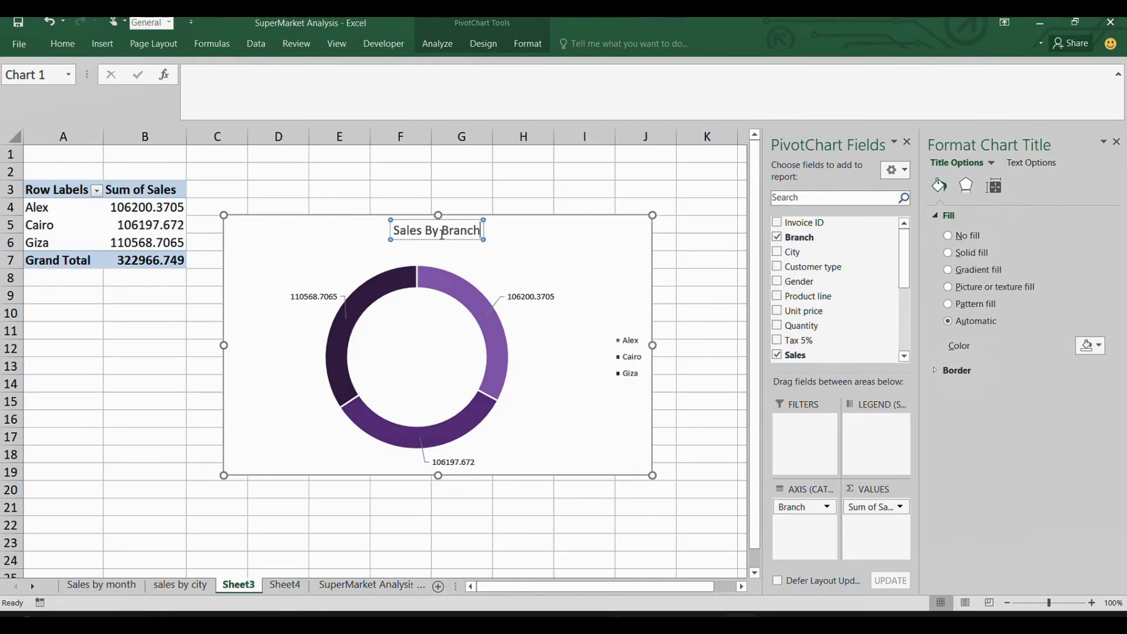
- Rename Sheet3 as "Sales by branch" and go to Sheet4
{"action": "scroll", "coordinate": [442, 233], "scroll_direction": "down", "scroll_amount": 1}
{"action": "double_click", "coordinate": [243, 586]}
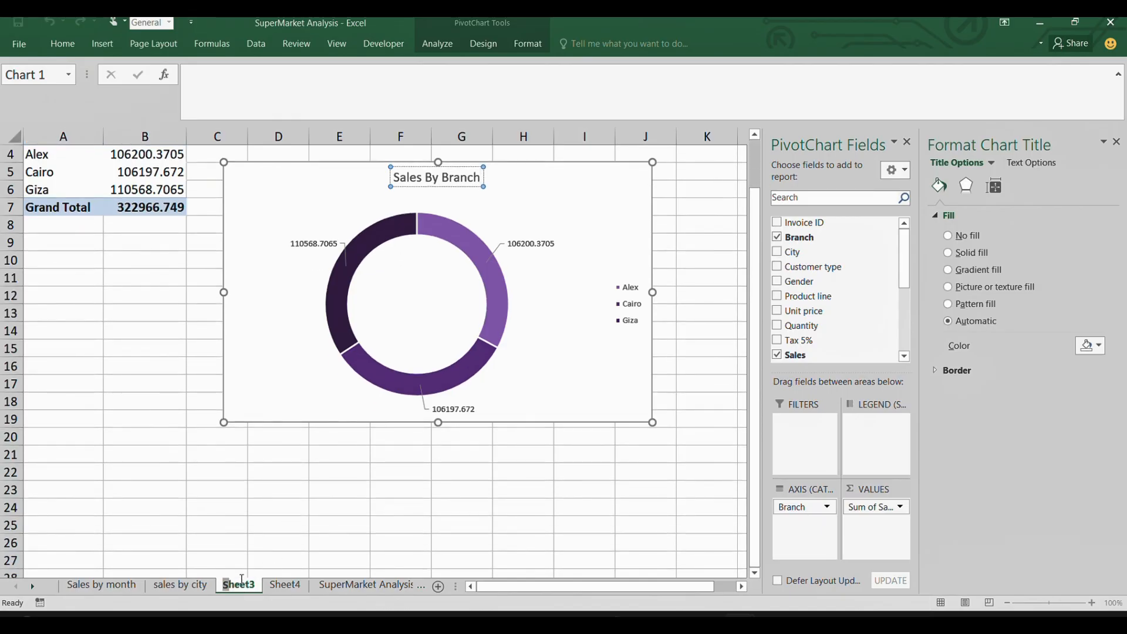
{"action": "type", "text": "Sal"}
{"action": "type", "text": "es"}
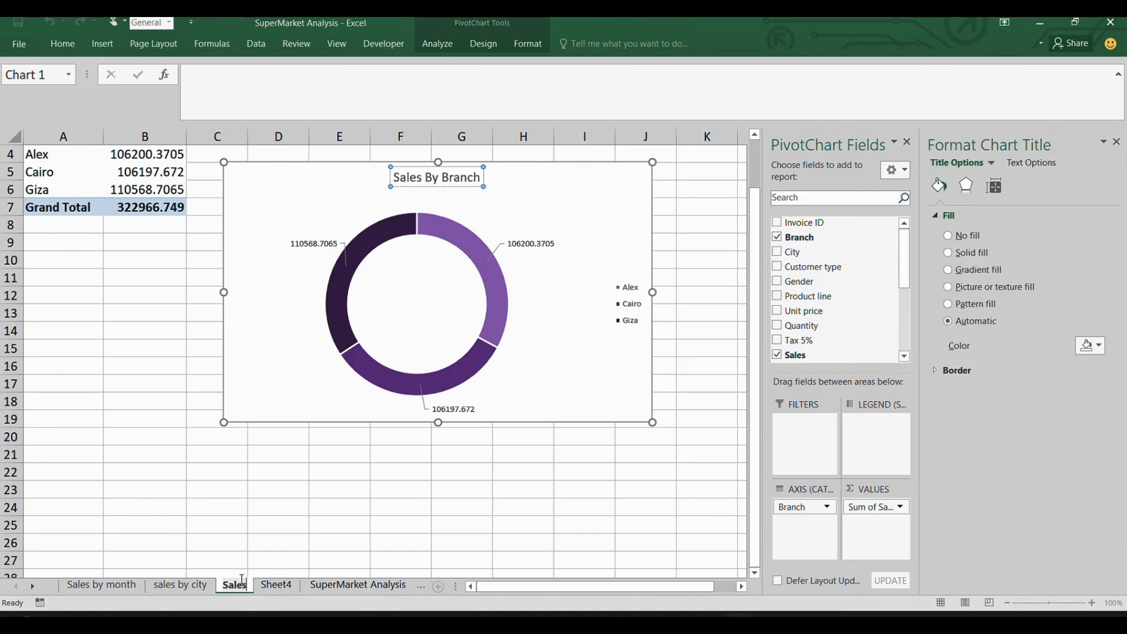
{"action": "type", "text": " by by"}
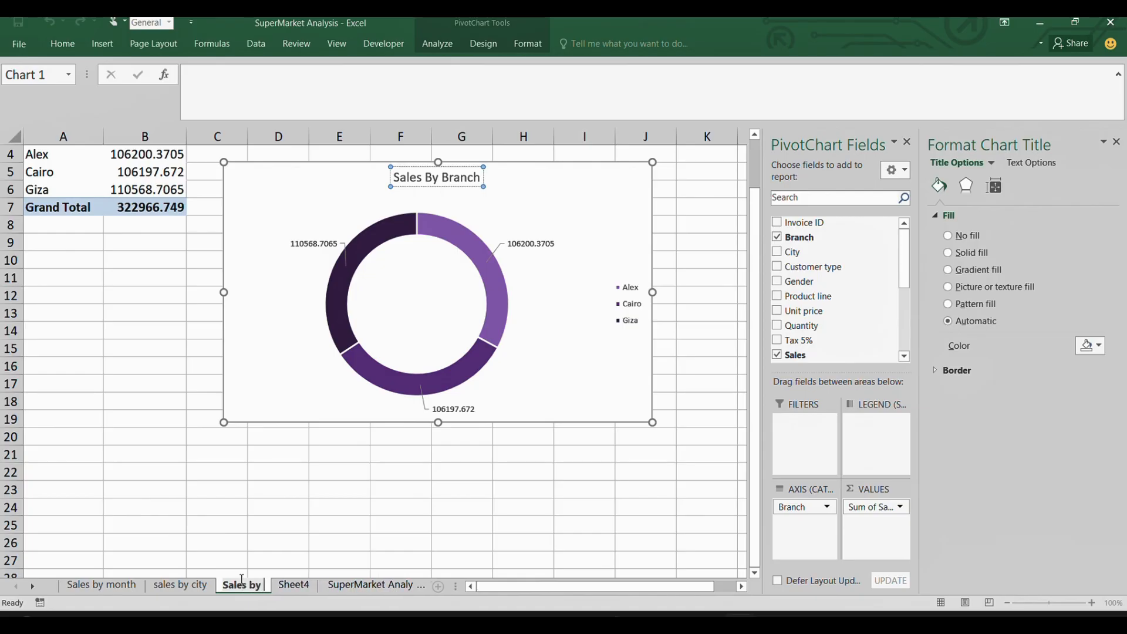
{"action": "type", "text": "ranch"}
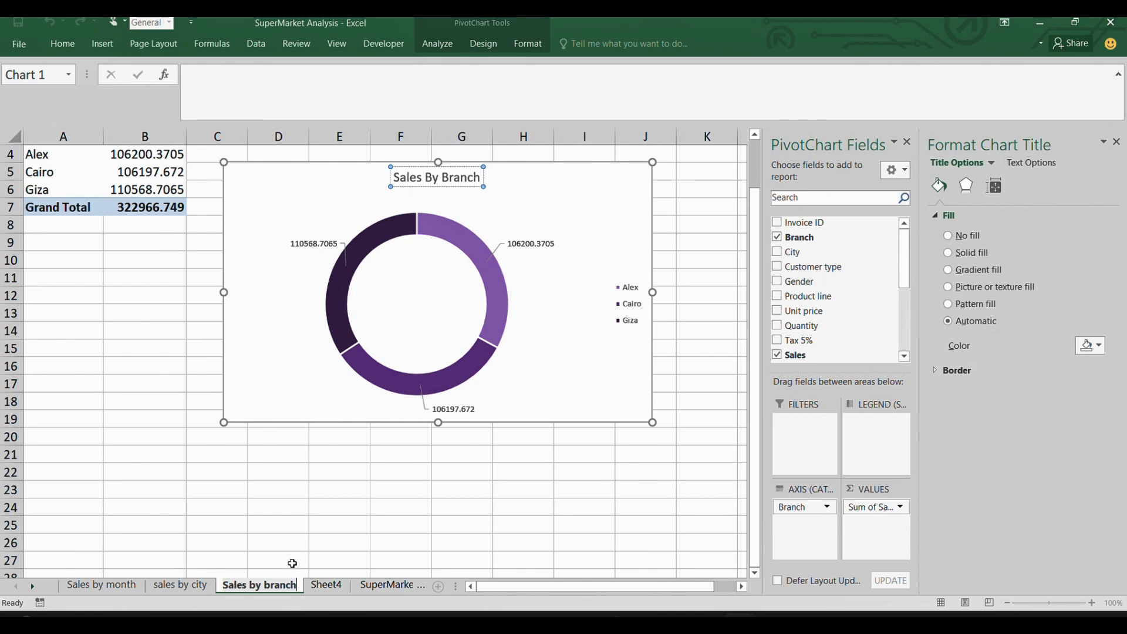
{"action": "left_click", "coordinate": [325, 585]}
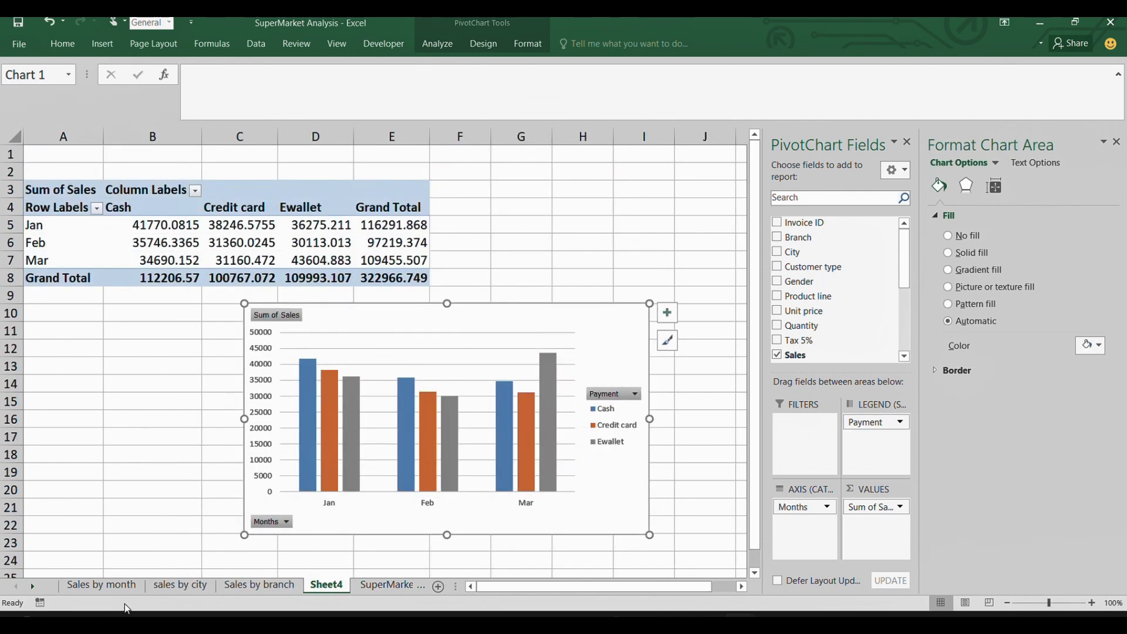
- Copy the Sales By Month column chart on the Sales by month sheet, selecting its whole chart area
{"action": "left_click", "coordinate": [101, 585]}
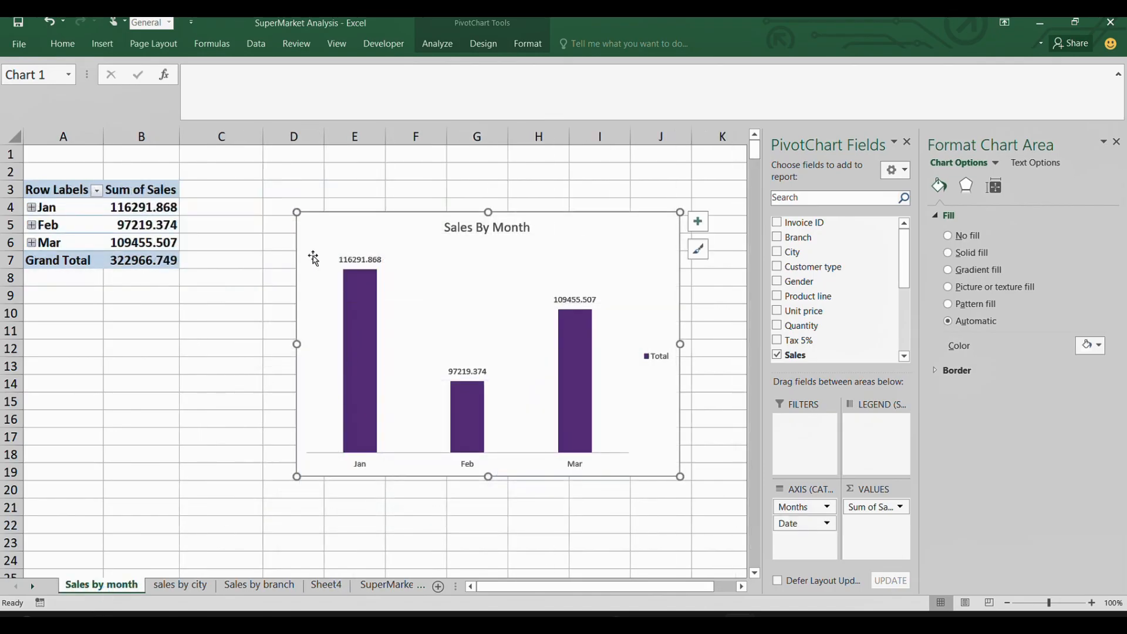
{"action": "right_click", "coordinate": [314, 257]}
{"action": "left_click", "coordinate": [273, 318]}
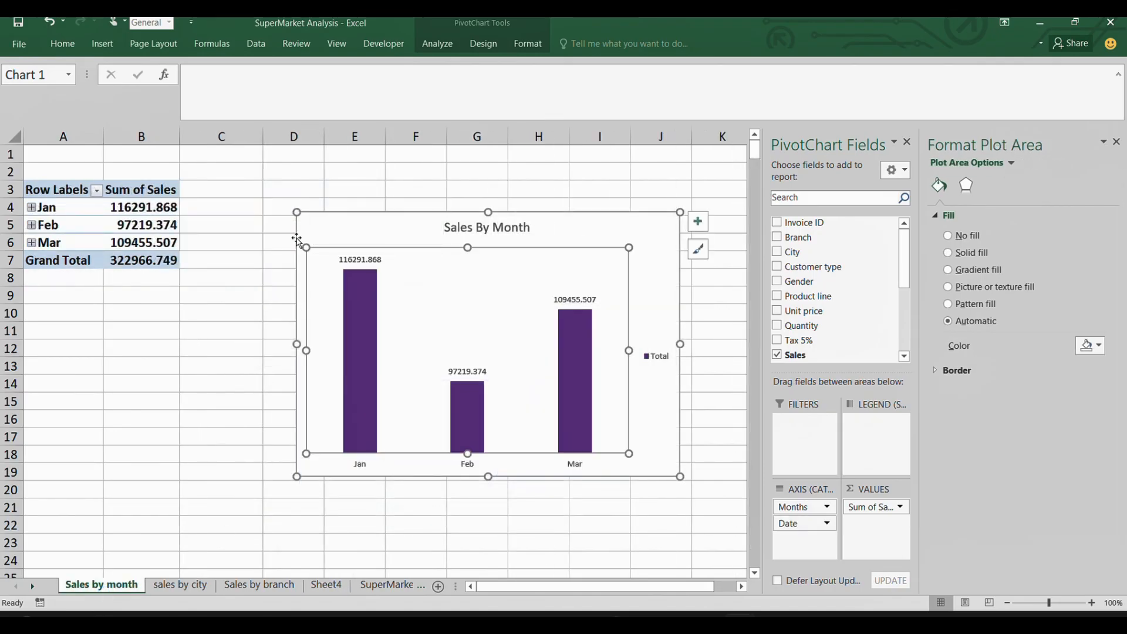
{"action": "left_click", "coordinate": [275, 236]}
{"action": "left_click", "coordinate": [252, 263]}
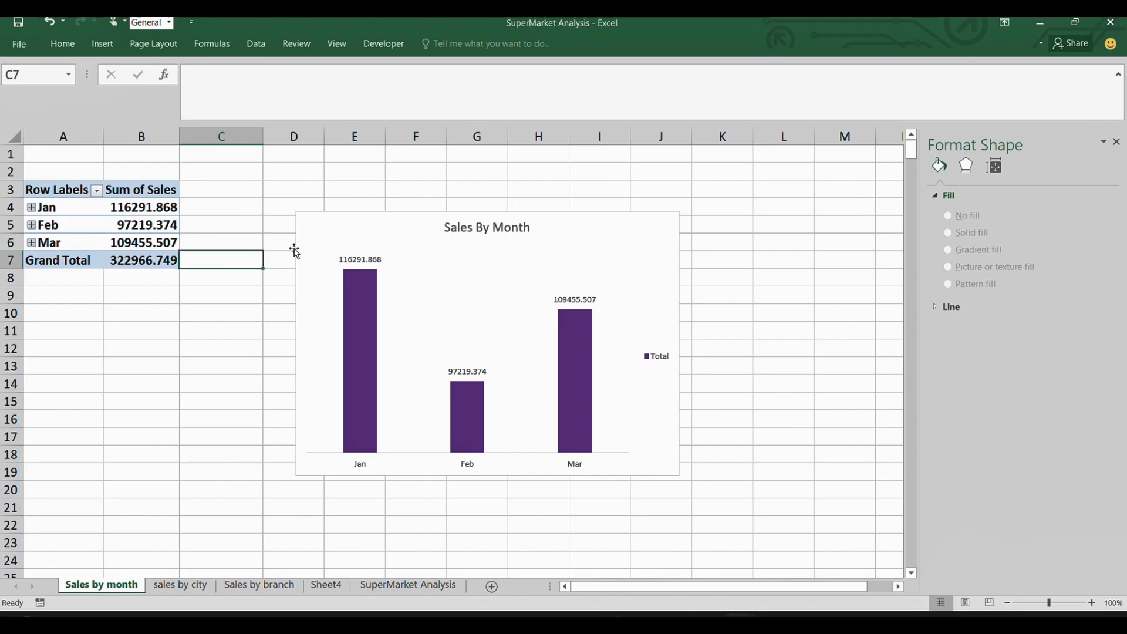
{"action": "right_click", "coordinate": [300, 236]}
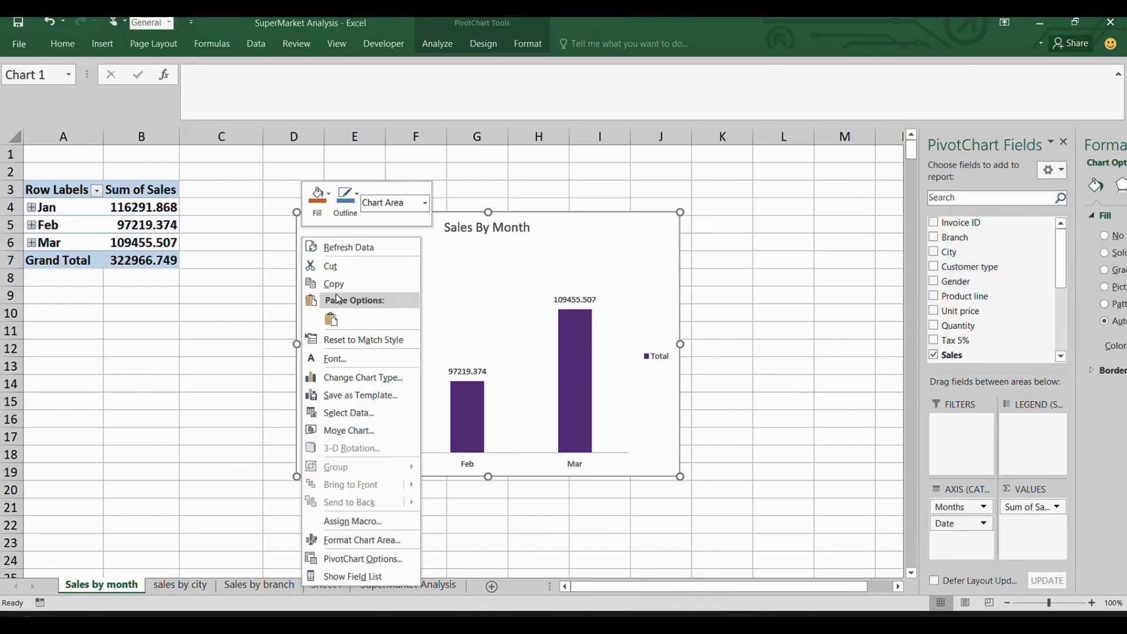
{"action": "left_click", "coordinate": [335, 287]}
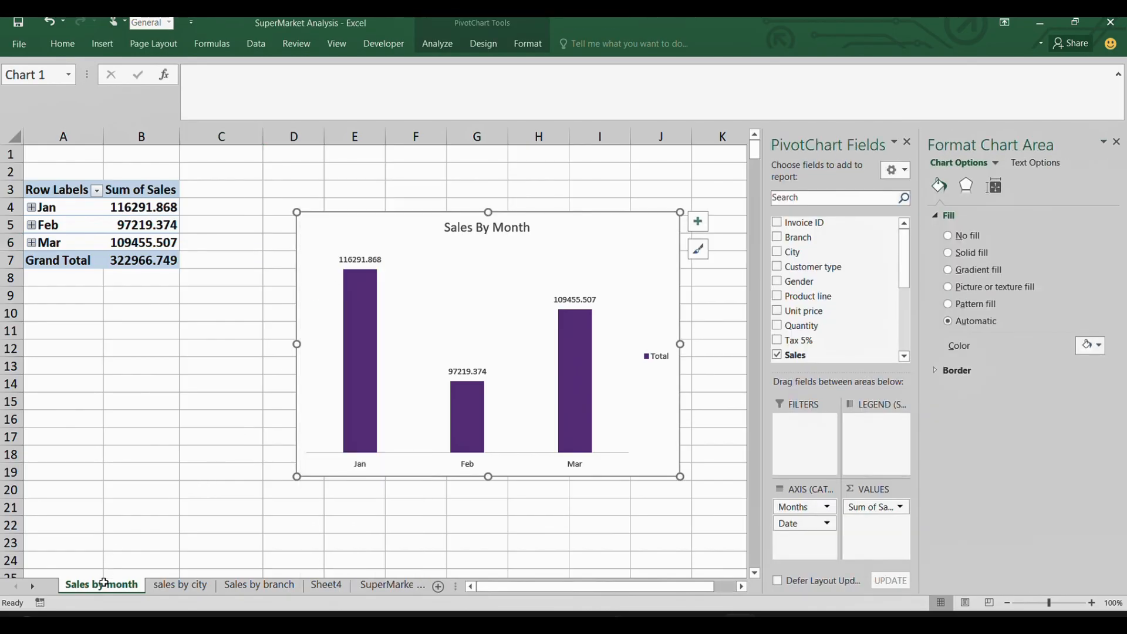
- Paste the copied chart's formatting onto the payment column chart on Sheet4 and enlarge the chart slightly, up to row 9
{"action": "left_click", "coordinate": [326, 585]}
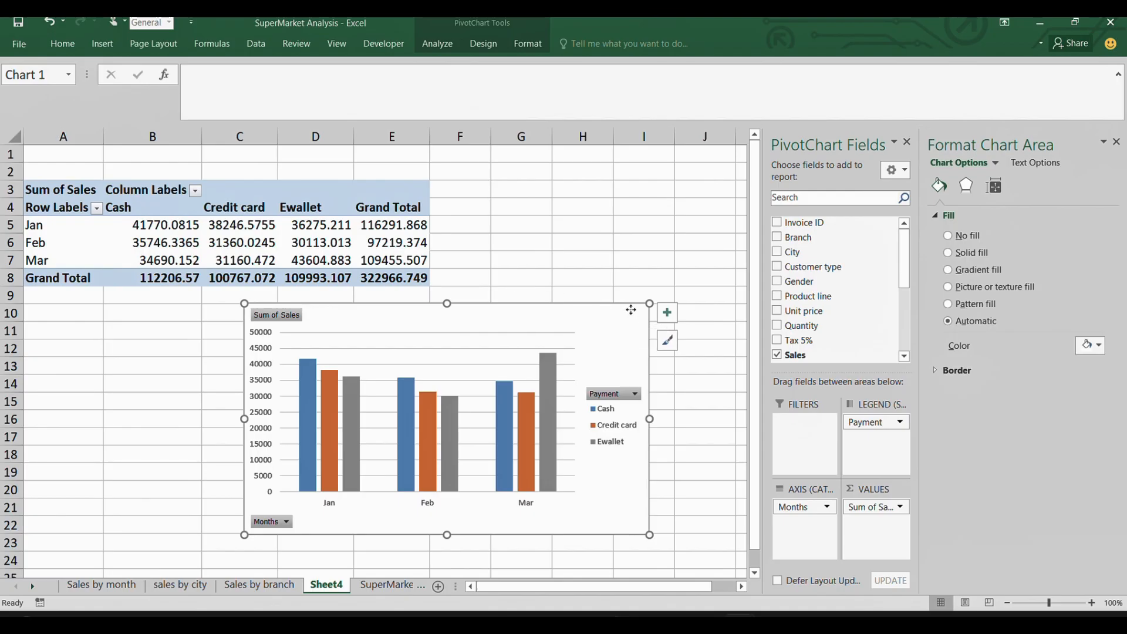
{"action": "right_click", "coordinate": [629, 310]}
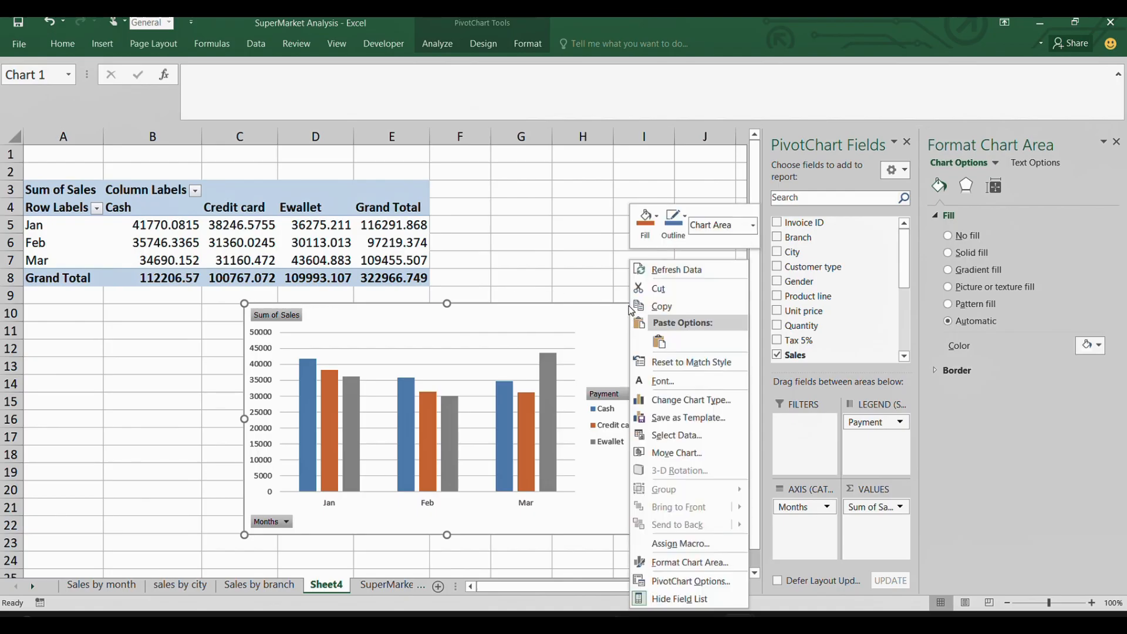
{"action": "left_click", "coordinate": [659, 341]}
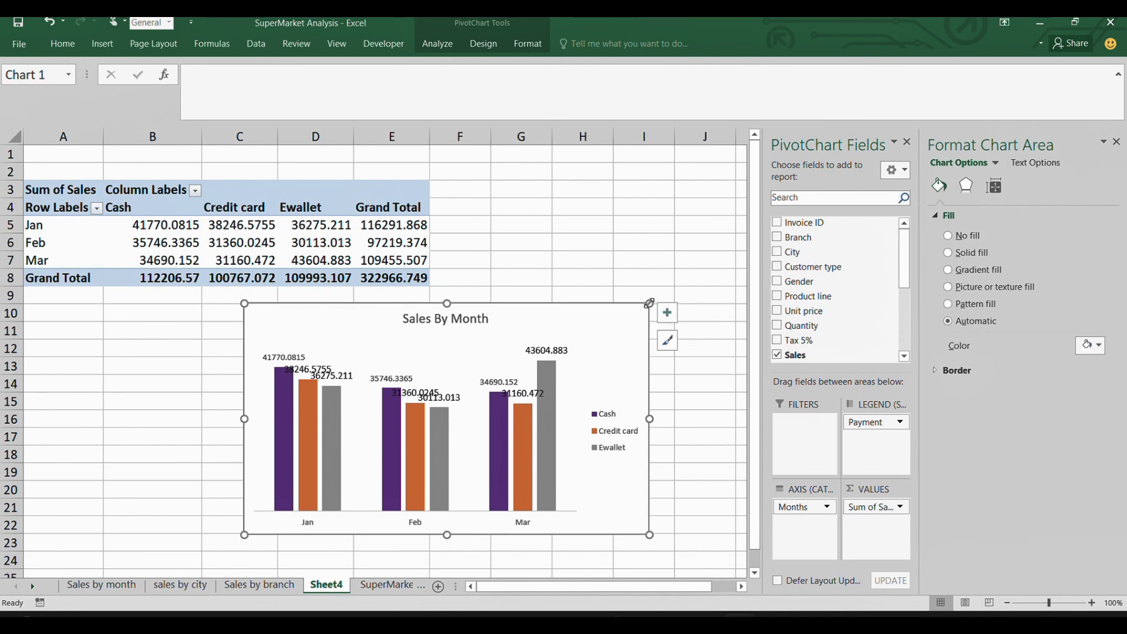
{"action": "left_click_drag", "start_coordinate": [649, 304], "coordinate": [671, 292]}
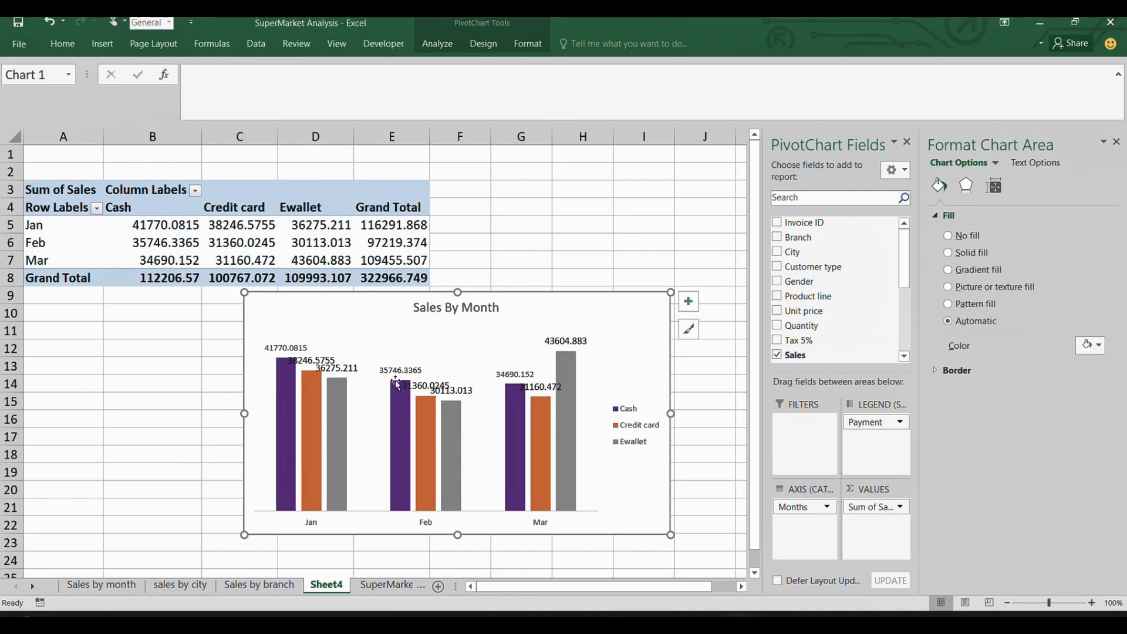
- Change the payment chart to a 2-D 100% stacked column chart and enlarge it, extending it into column C and down to row 24
{"action": "scroll", "coordinate": [547, 424], "scroll_direction": "down", "scroll_amount": 1}
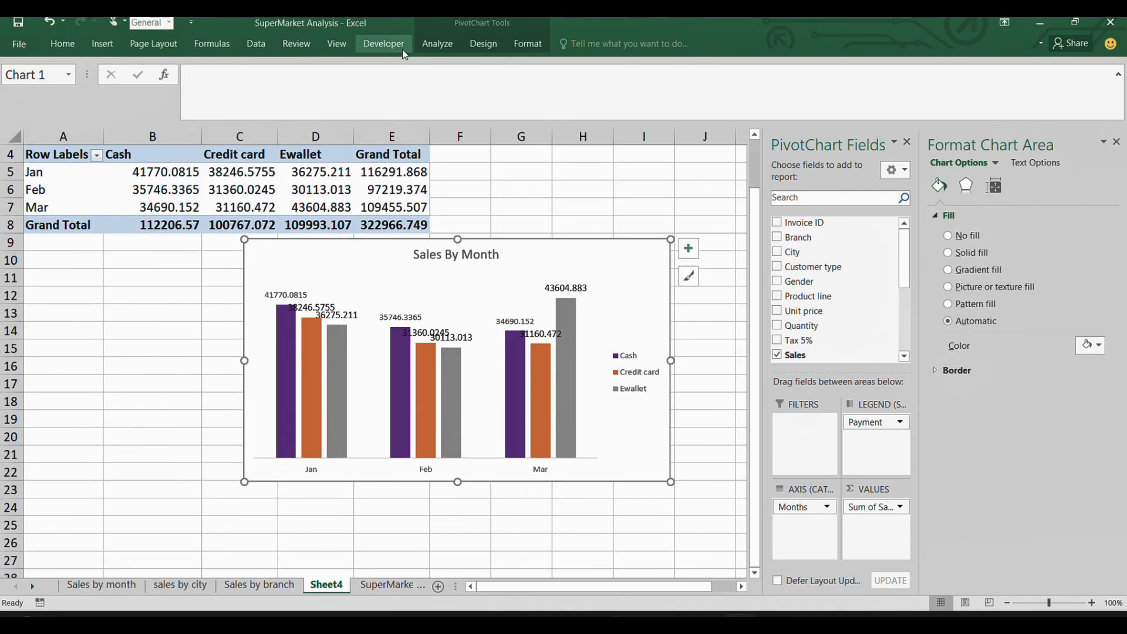
{"action": "left_click", "coordinate": [103, 44]}
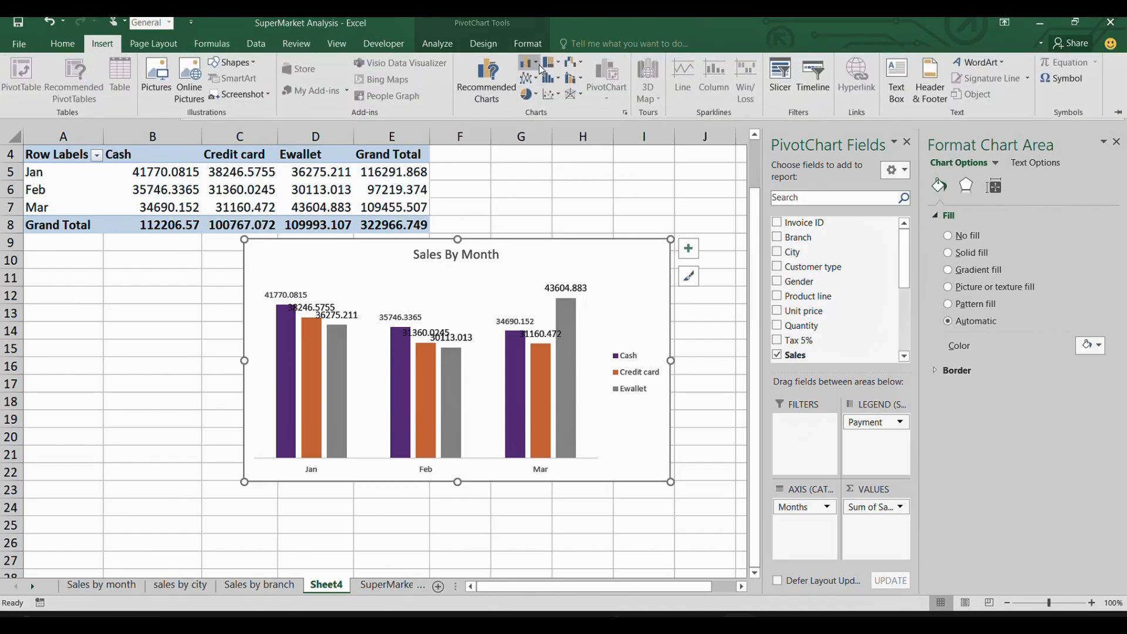
{"action": "left_click", "coordinate": [535, 63]}
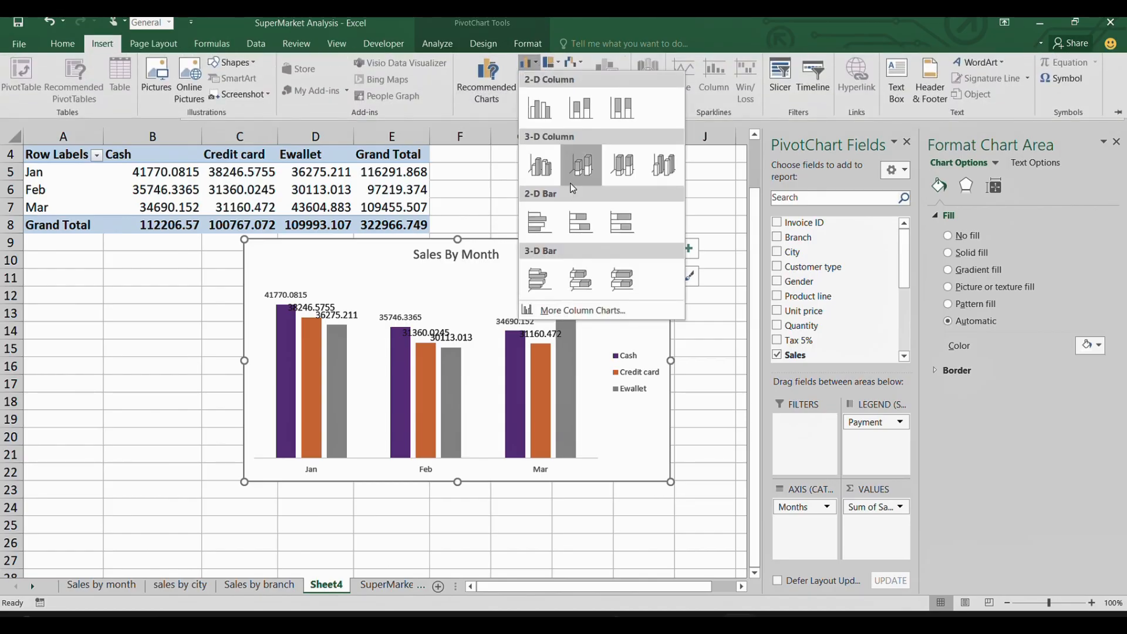
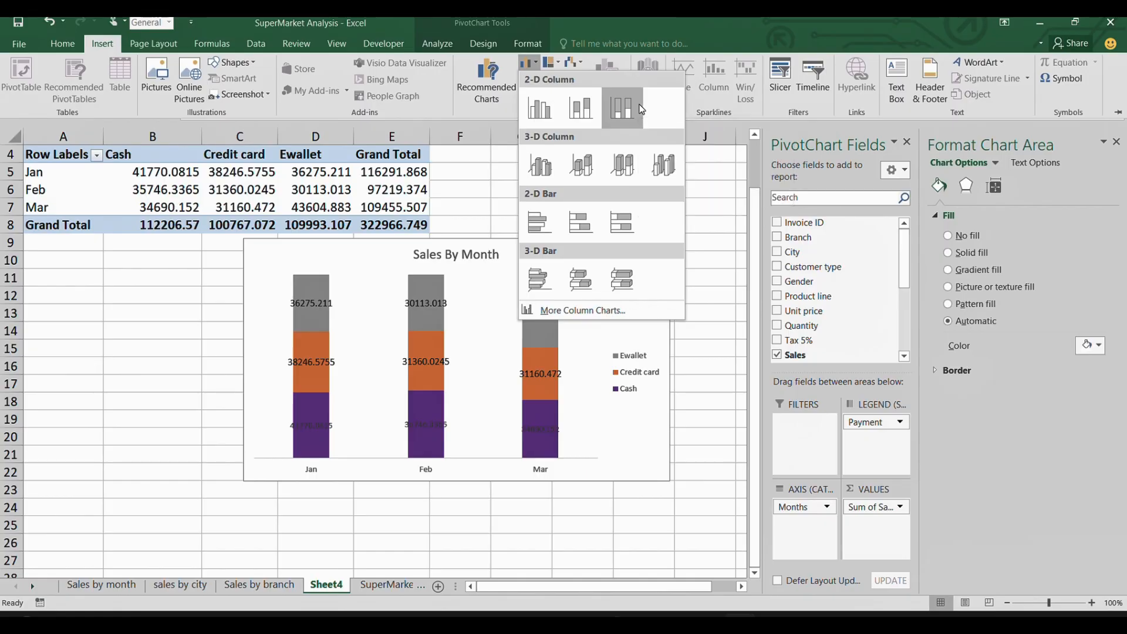
{"action": "left_click", "coordinate": [639, 109]}
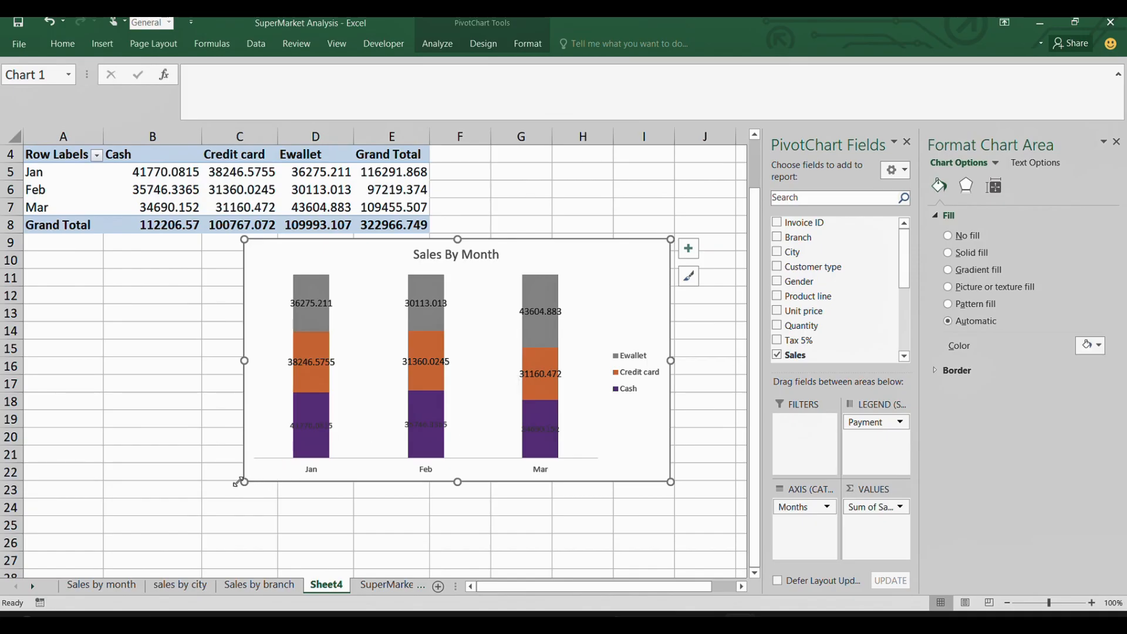
{"action": "left_click_drag", "start_coordinate": [245, 483], "coordinate": [214, 502]}
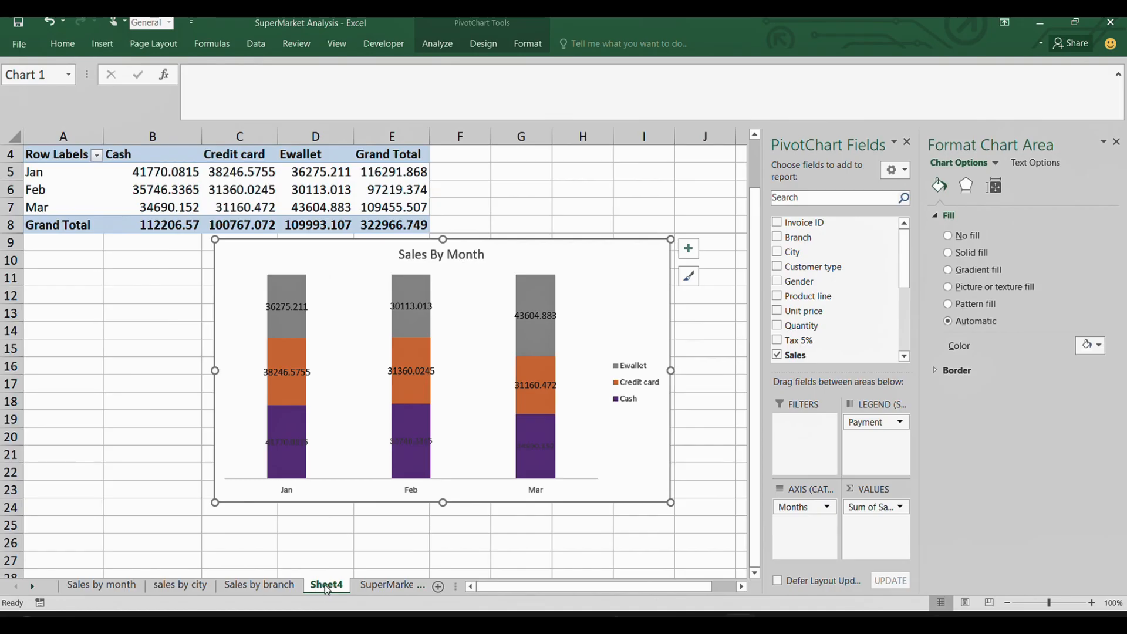
- Extend the payment chart's title to read "Sales By Month And Payment type"
{"action": "left_click", "coordinate": [472, 255]}
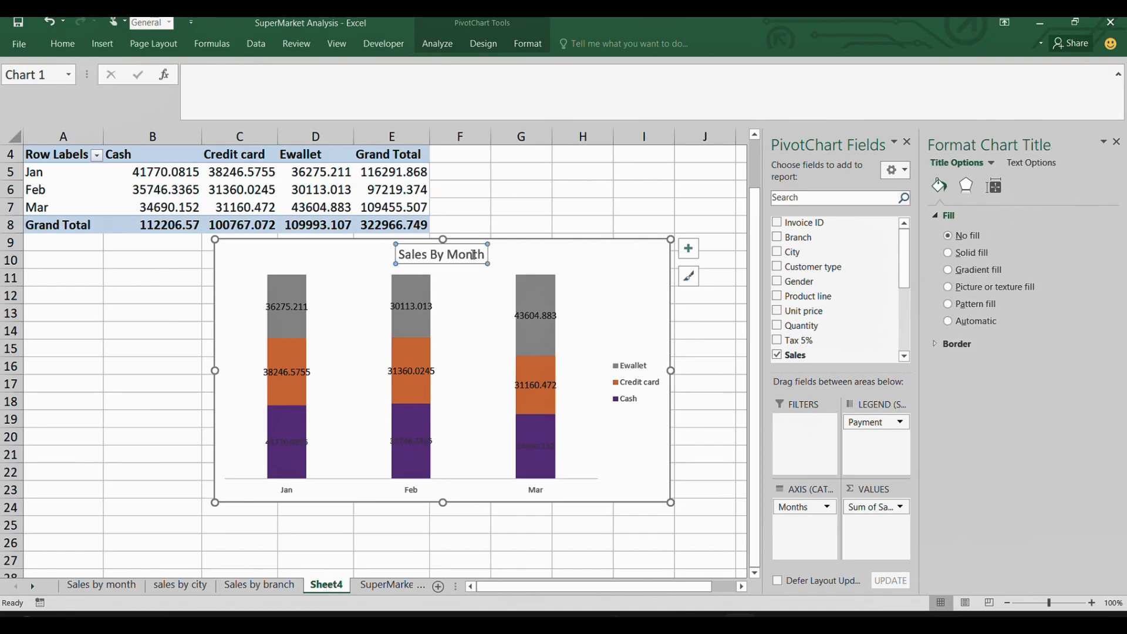
{"action": "left_click", "coordinate": [474, 255]}
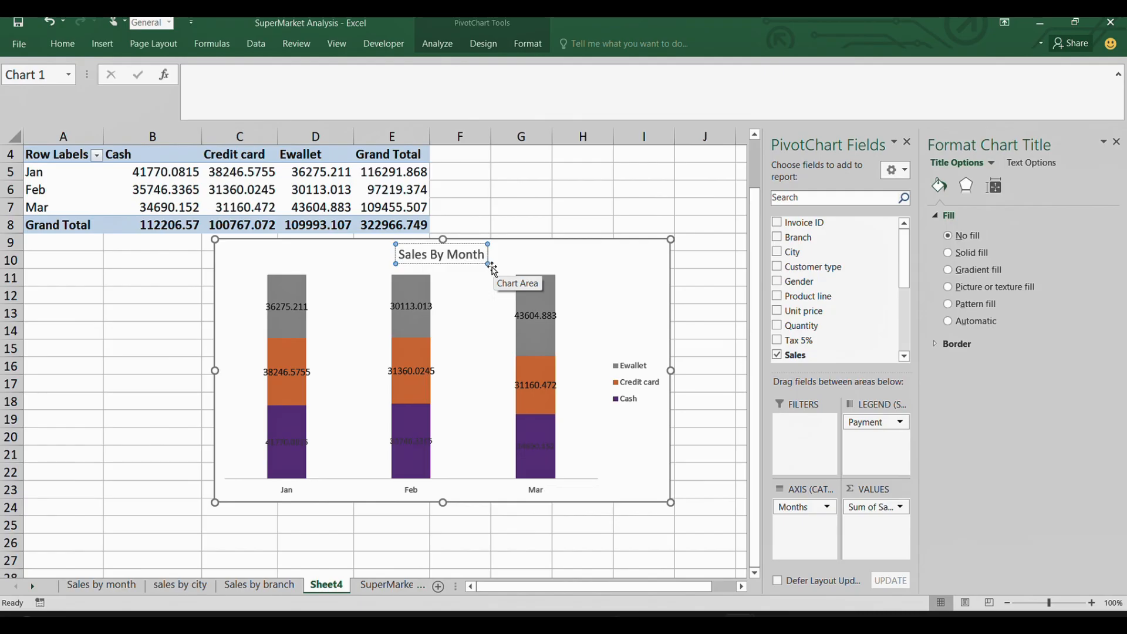
{"action": "type", "text": "A"}
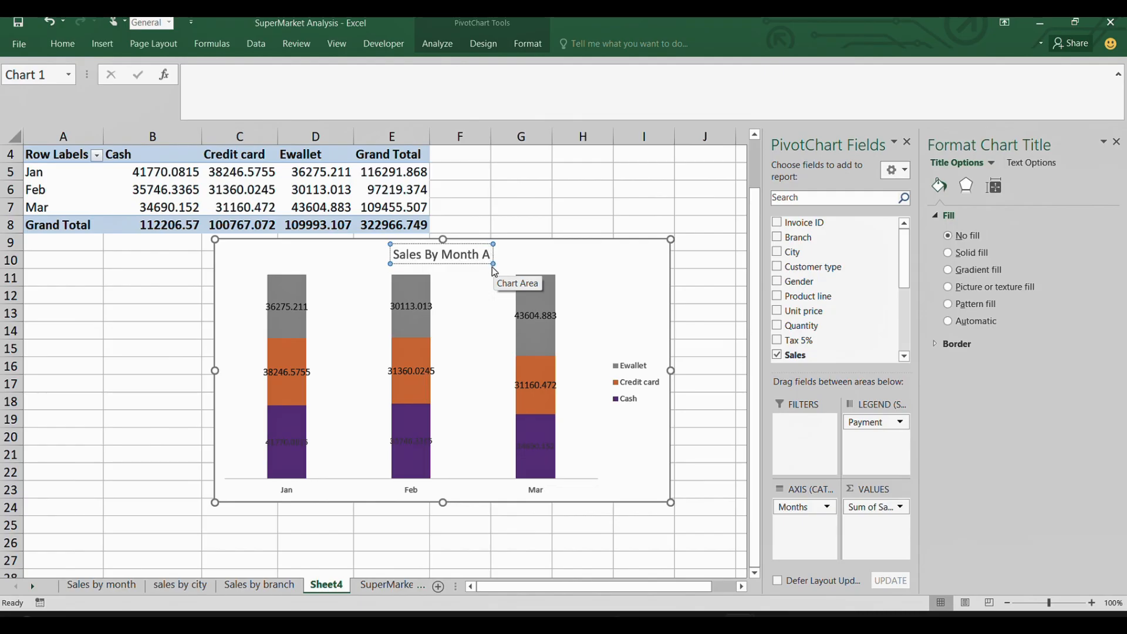
{"action": "type", "text": "nd"}
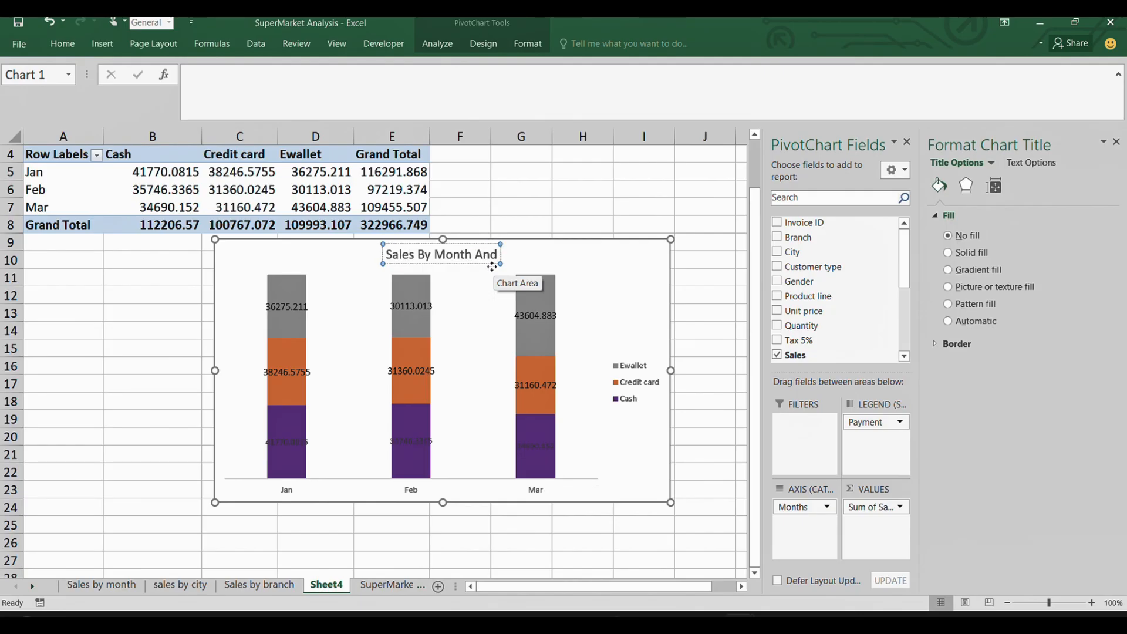
{"action": "type", "text": " P"}
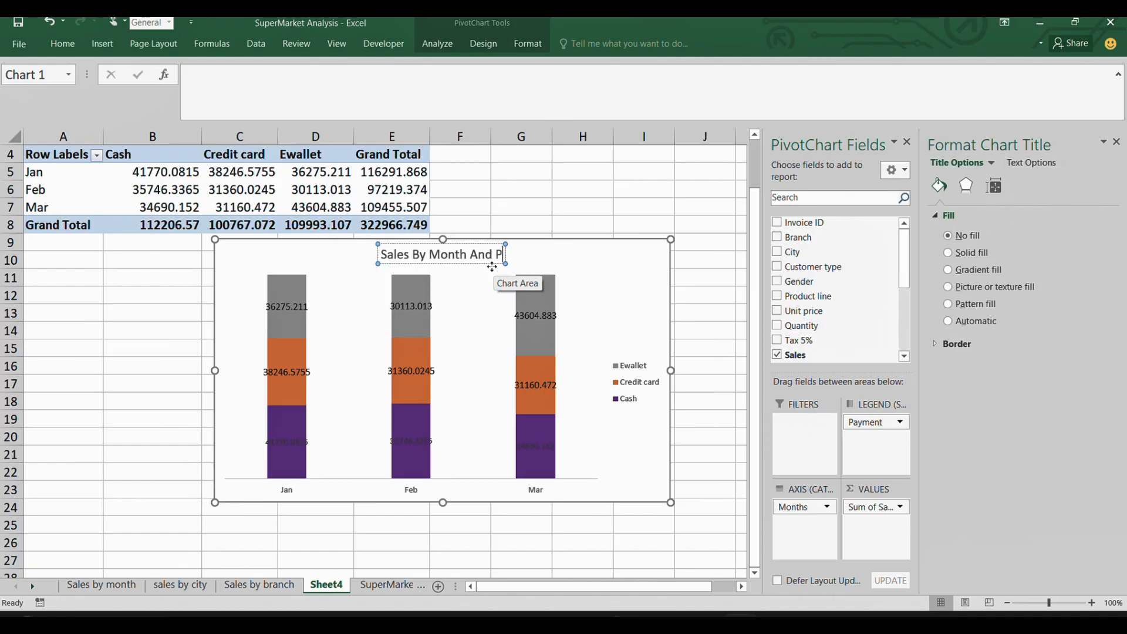
{"action": "type", "text": "ayme"}
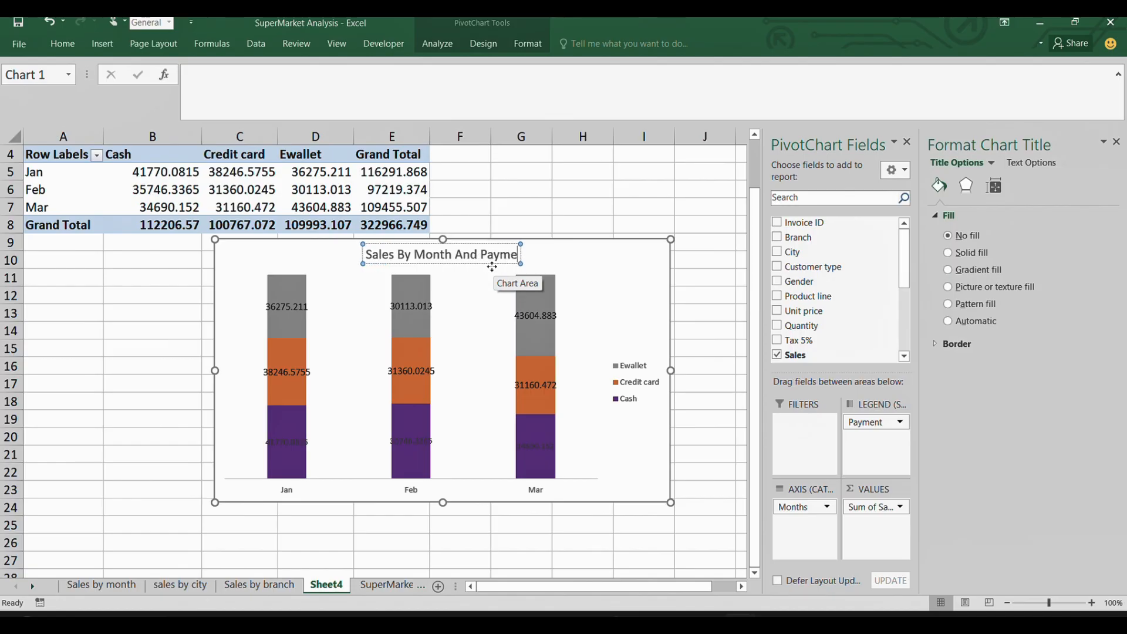
{"action": "type", "text": "nt"}
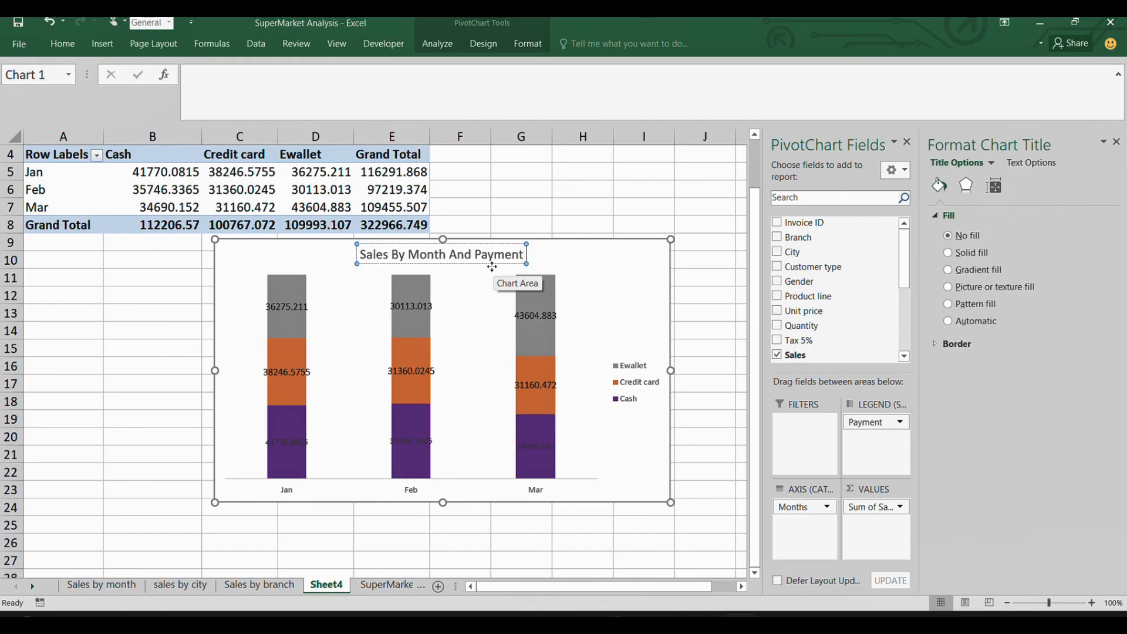
{"action": "type", "text": " type"}
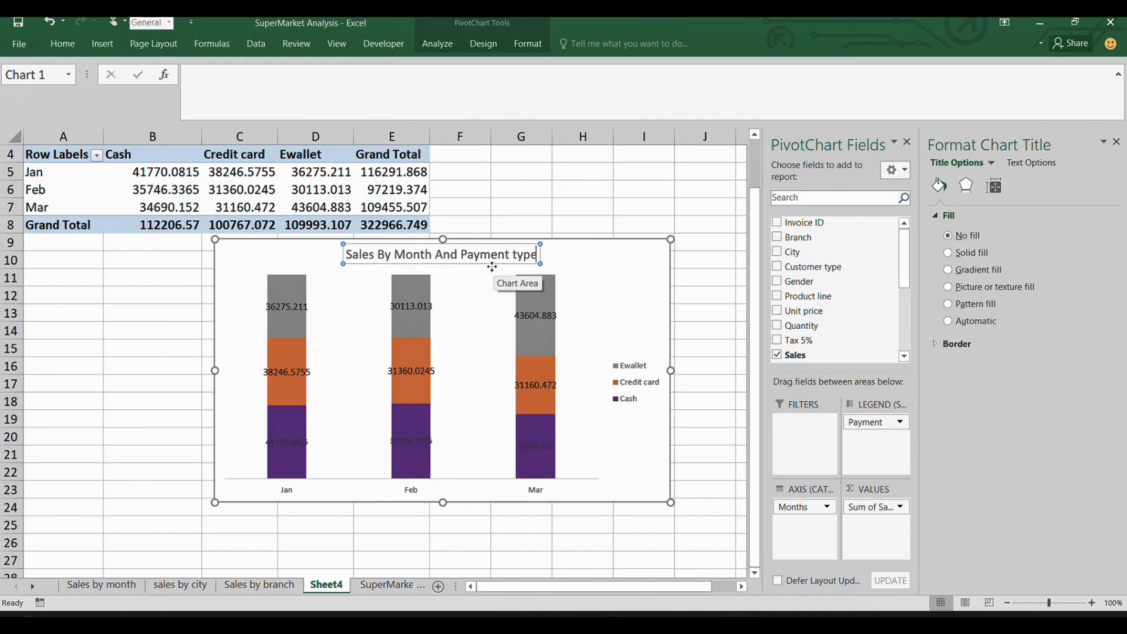
- Rename Sheet4, starting the new sheet name with "Sales by mo"
{"action": "double_click", "coordinate": [327, 586]}
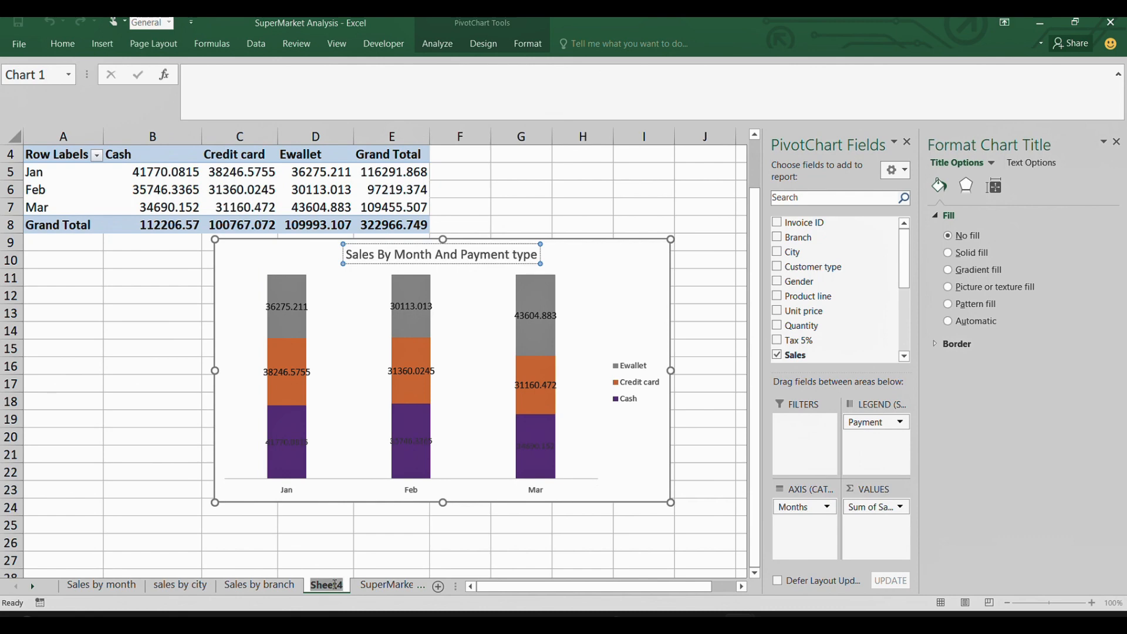
{"action": "type", "text": "Sale"}
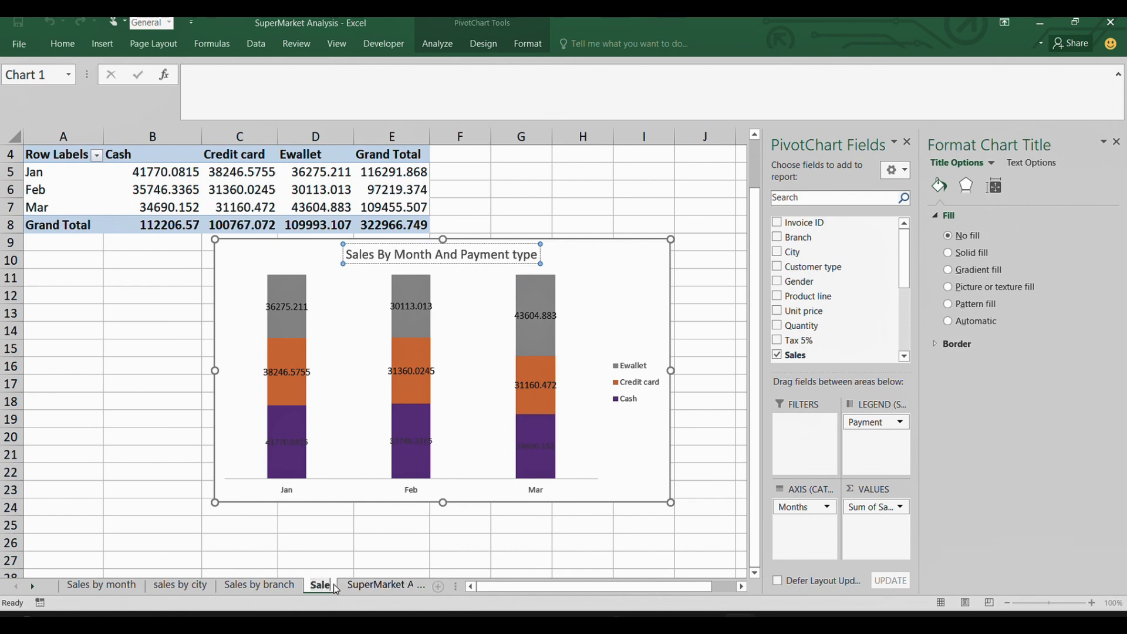
{"action": "type", "text": "s by mo"}
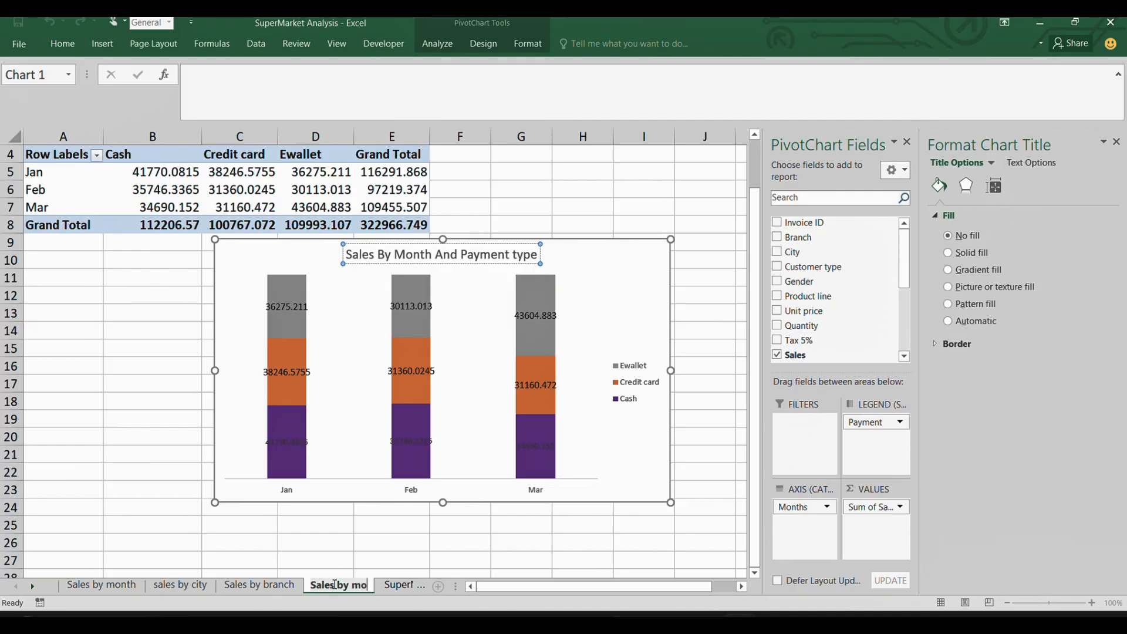
- Finish renaming the worksheet as "Sales by month and payment type"
{"action": "type", "text": "nth and pay"}
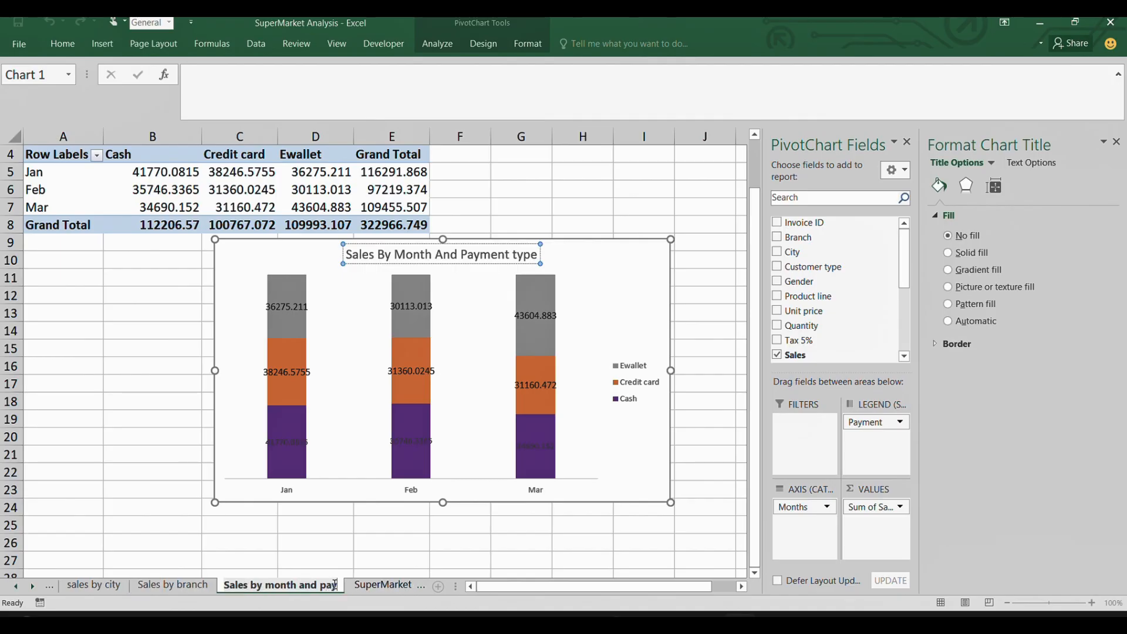
{"action": "type", "text": "ment"}
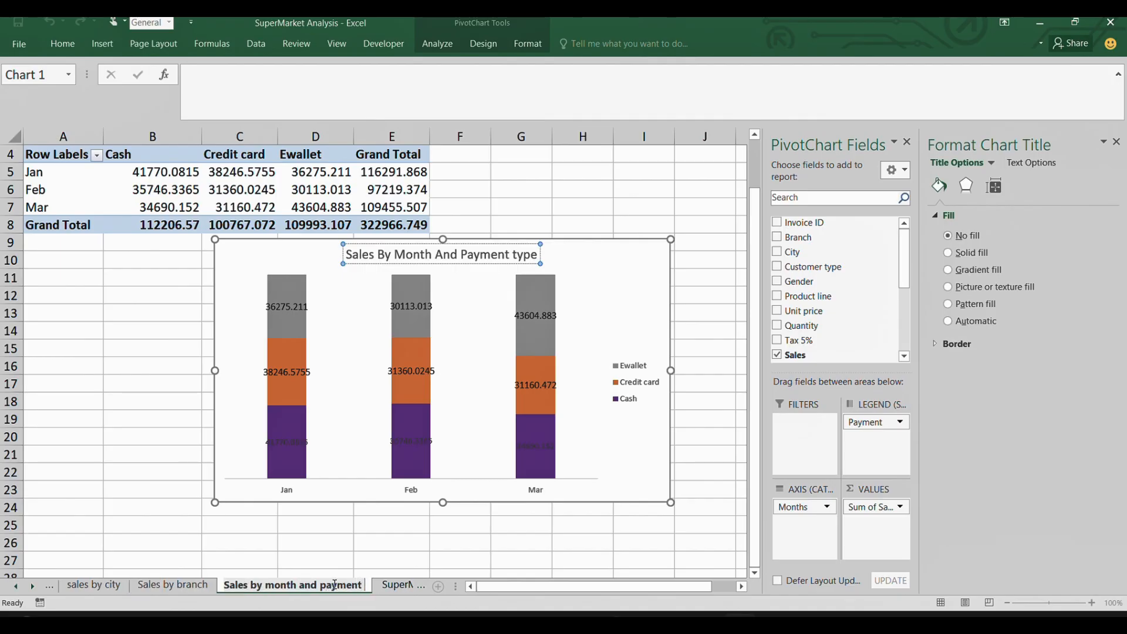
{"action": "type", "text": " type"}
{"action": "left_click", "coordinate": [133, 420]}
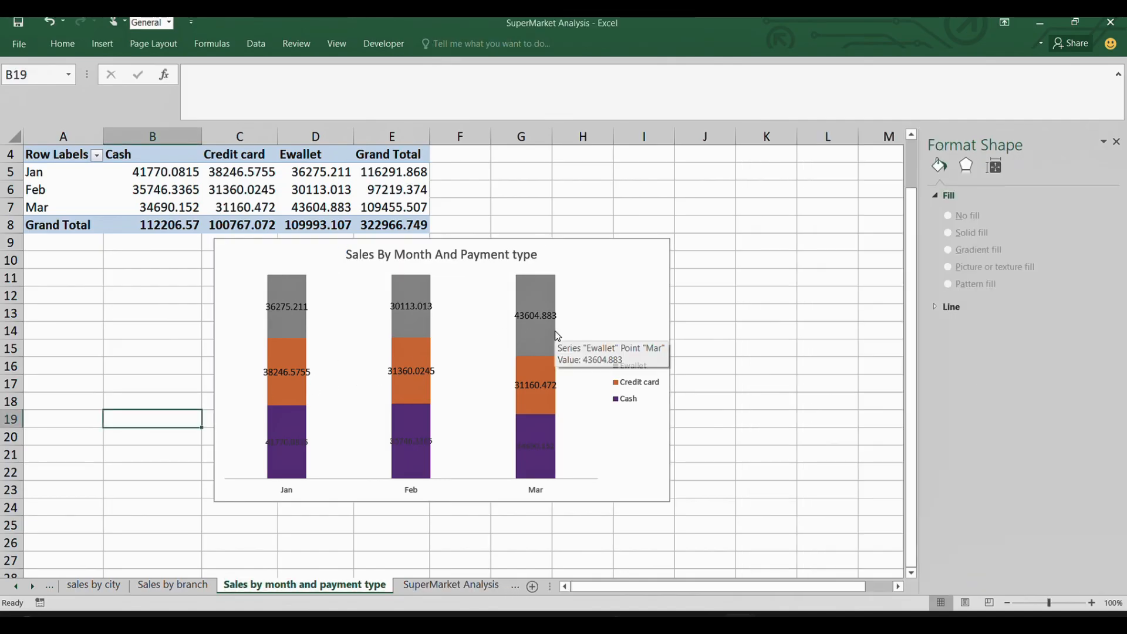
{"action": "left_click", "coordinate": [530, 349]}
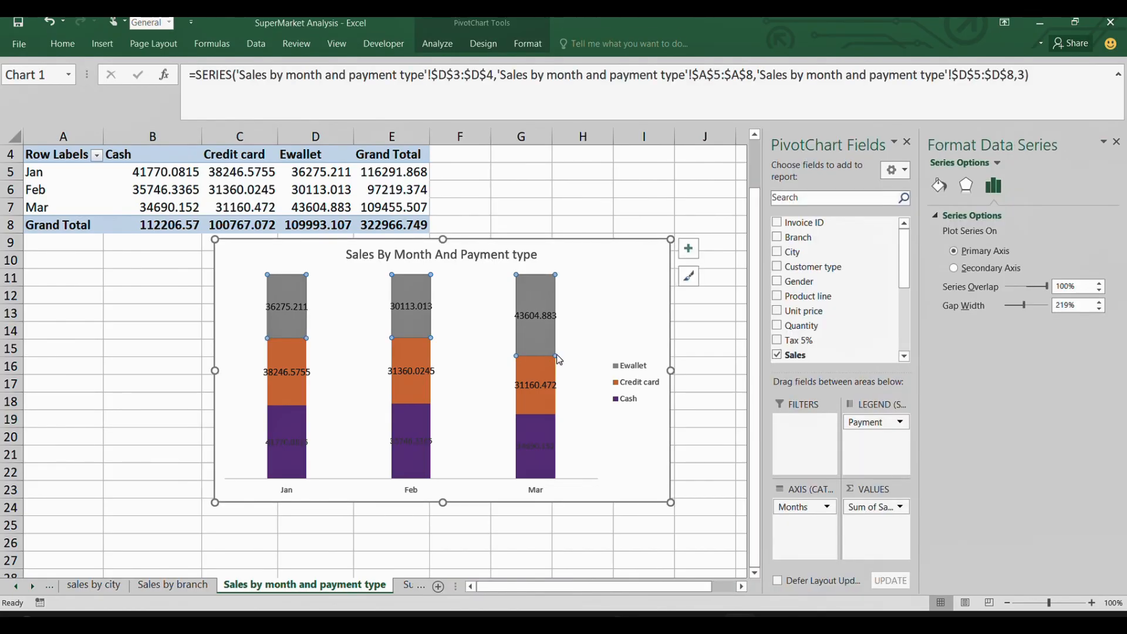
{"action": "left_click", "coordinate": [554, 352]}
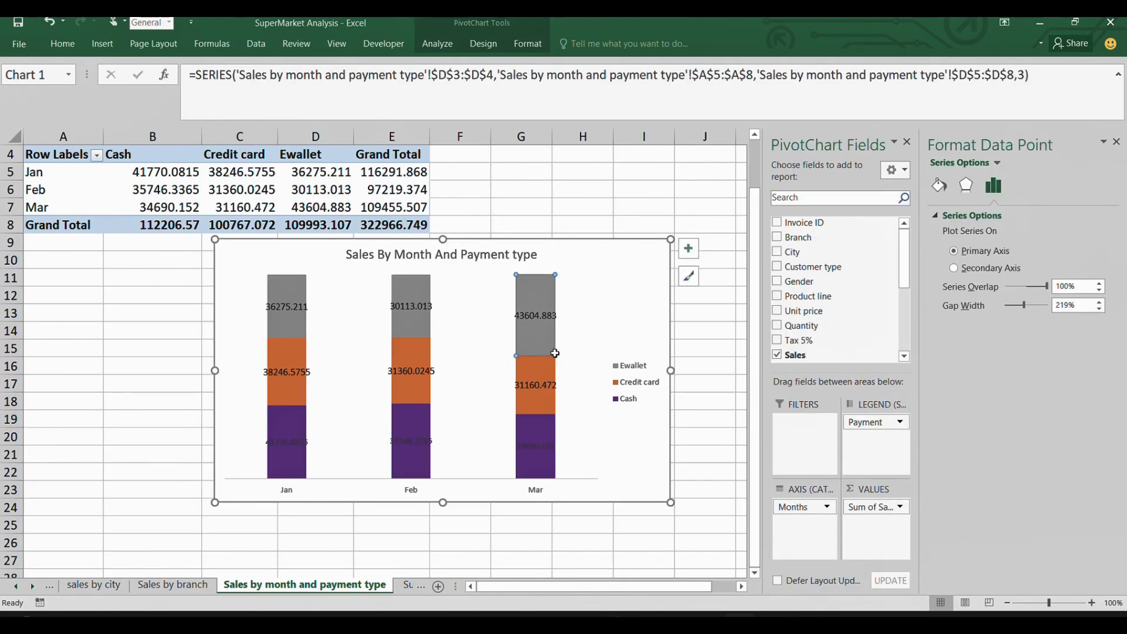
{"action": "left_click", "coordinate": [426, 322]}
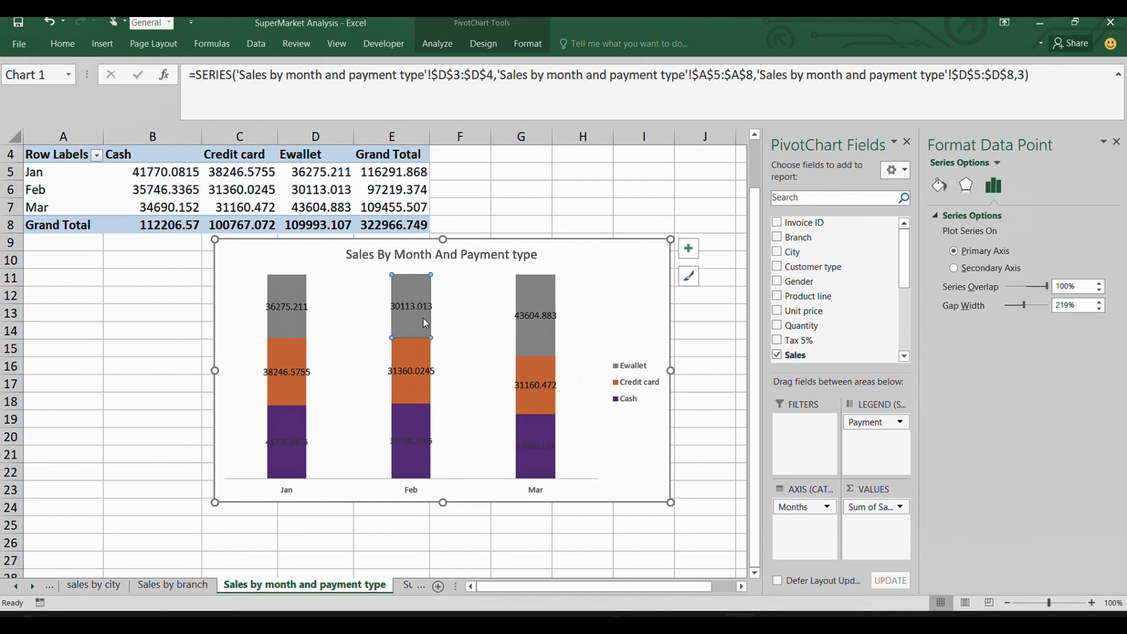
- Review the branch, city and month sales sheets and the SuperMarket Analysis data, returning to the month and payment type sheet
{"action": "left_click", "coordinate": [180, 585]}
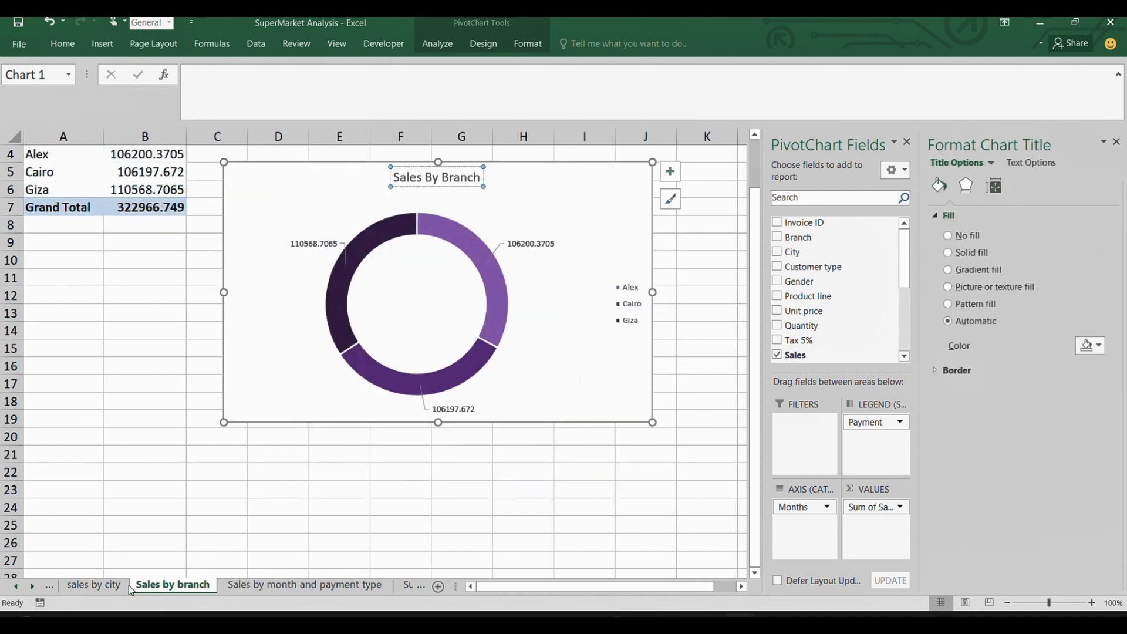
{"action": "left_click", "coordinate": [94, 585]}
{"action": "left_click", "coordinate": [49, 586]}
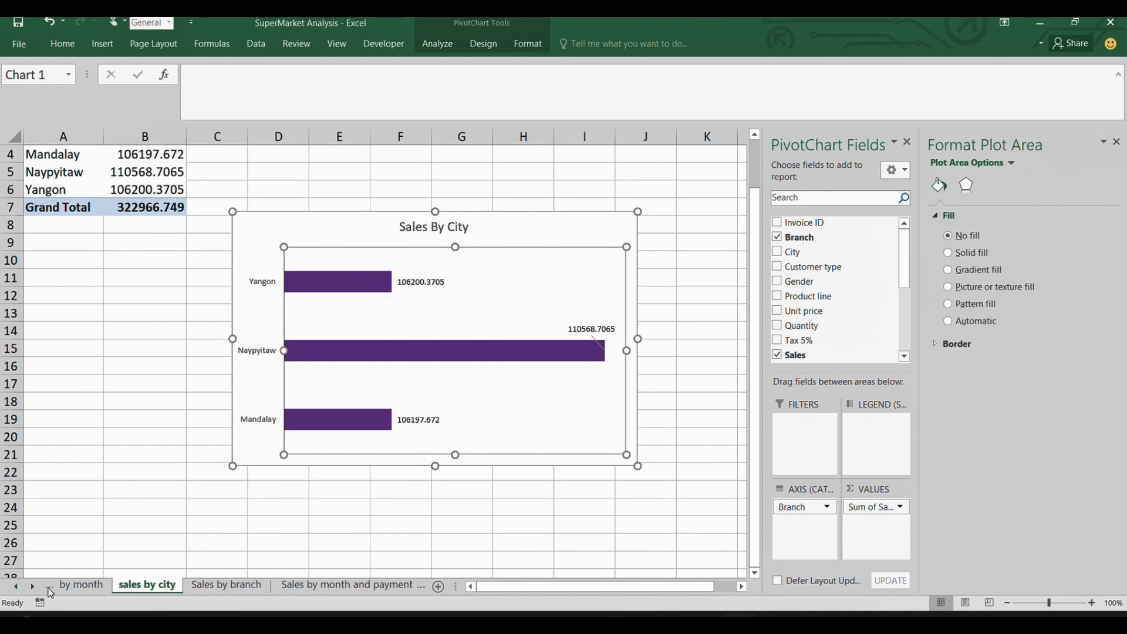
{"action": "left_click", "coordinate": [73, 585]}
{"action": "left_click", "coordinate": [180, 585]}
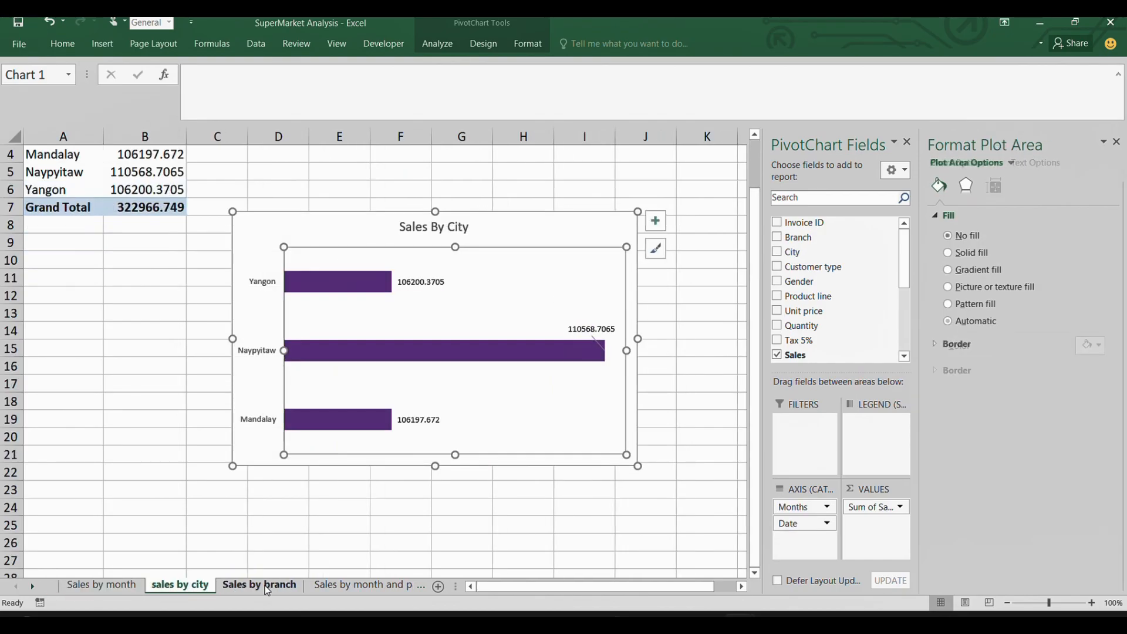
{"action": "left_click", "coordinate": [267, 587]}
{"action": "left_click", "coordinate": [375, 585]}
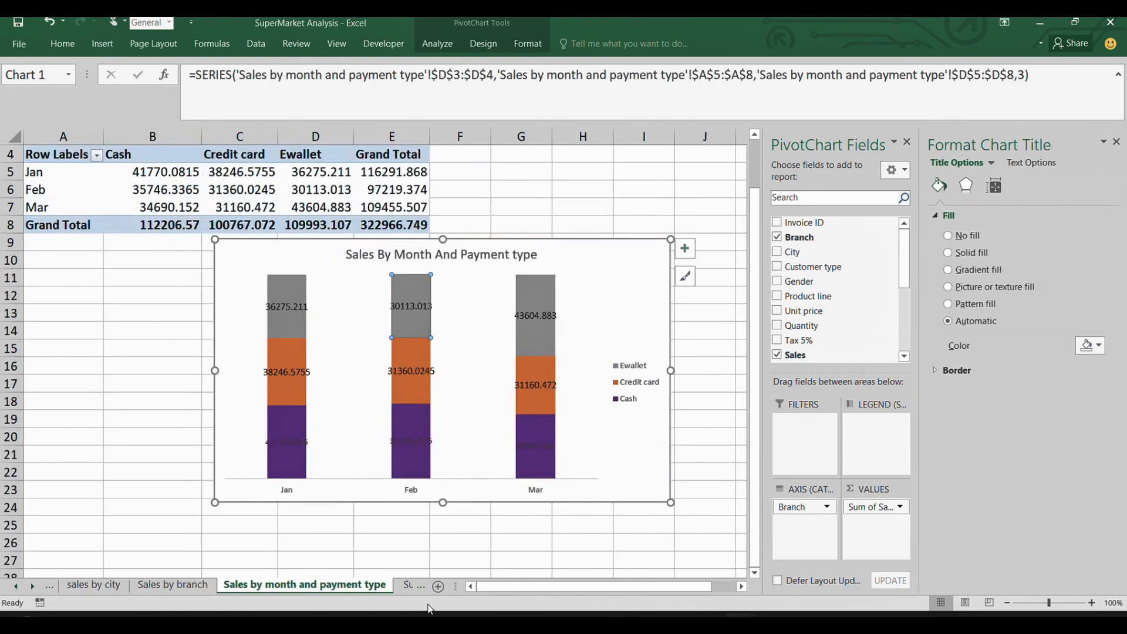
{"action": "left_click", "coordinate": [410, 585]}
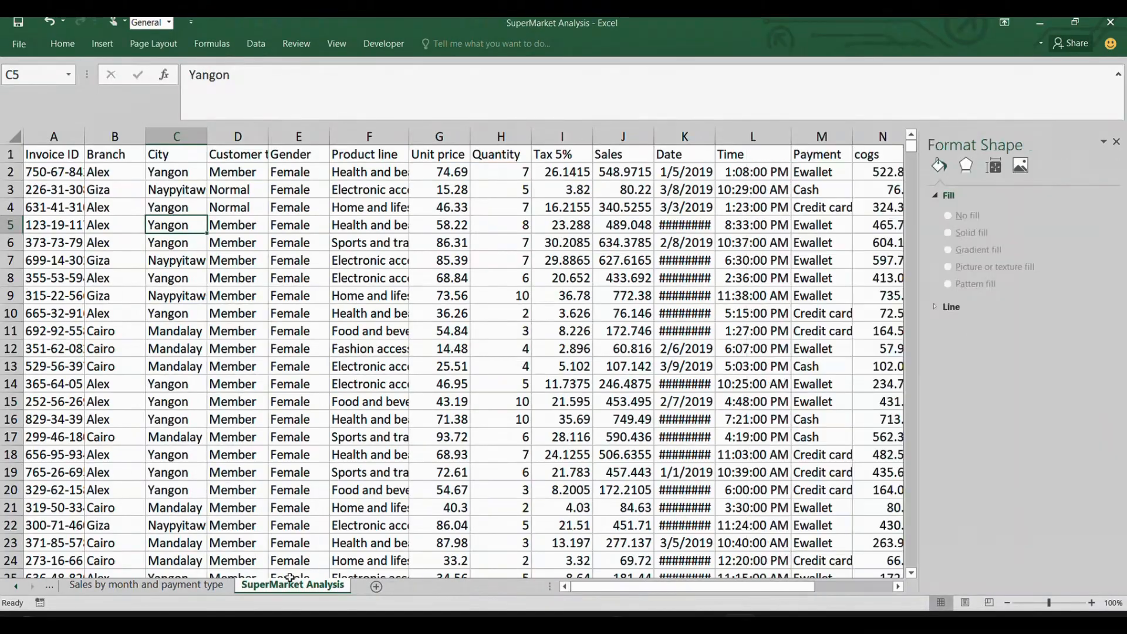
{"action": "left_click", "coordinate": [187, 589]}
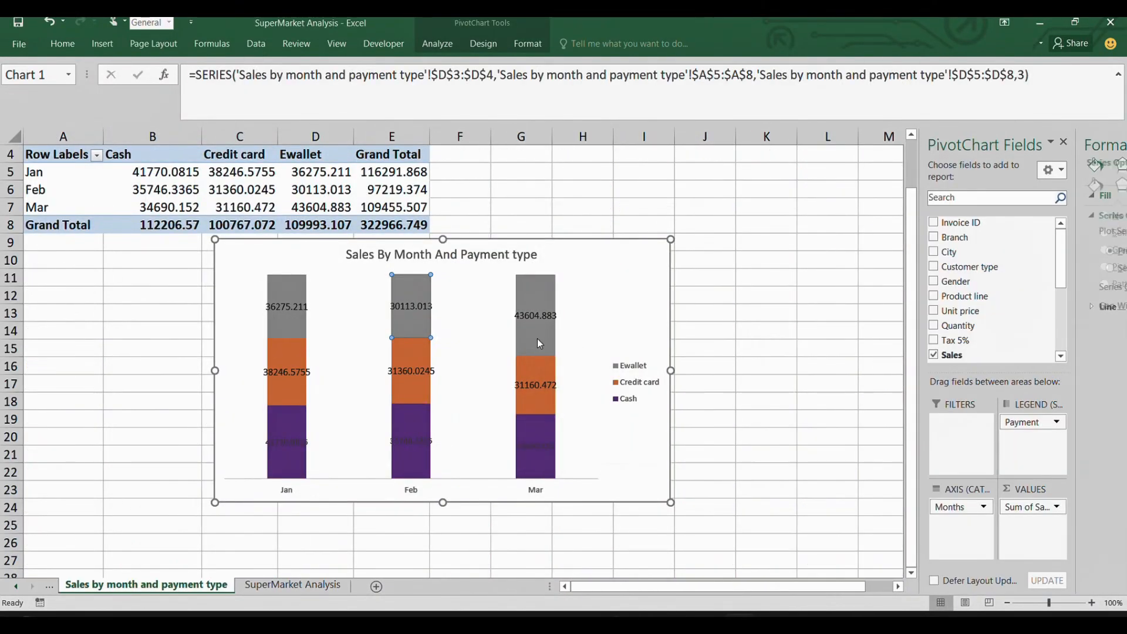
- Fill only the March Ewallet segment of the stacked column chart with the standard purple colour
{"action": "double_click", "coordinate": [539, 343]}
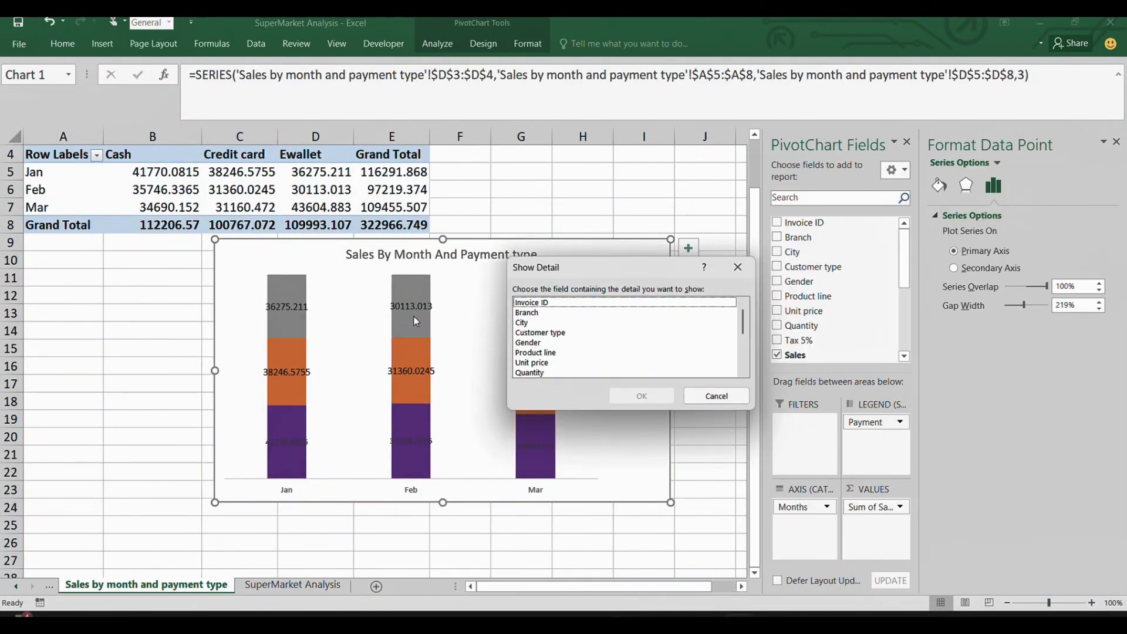
{"action": "left_click", "coordinate": [705, 397]}
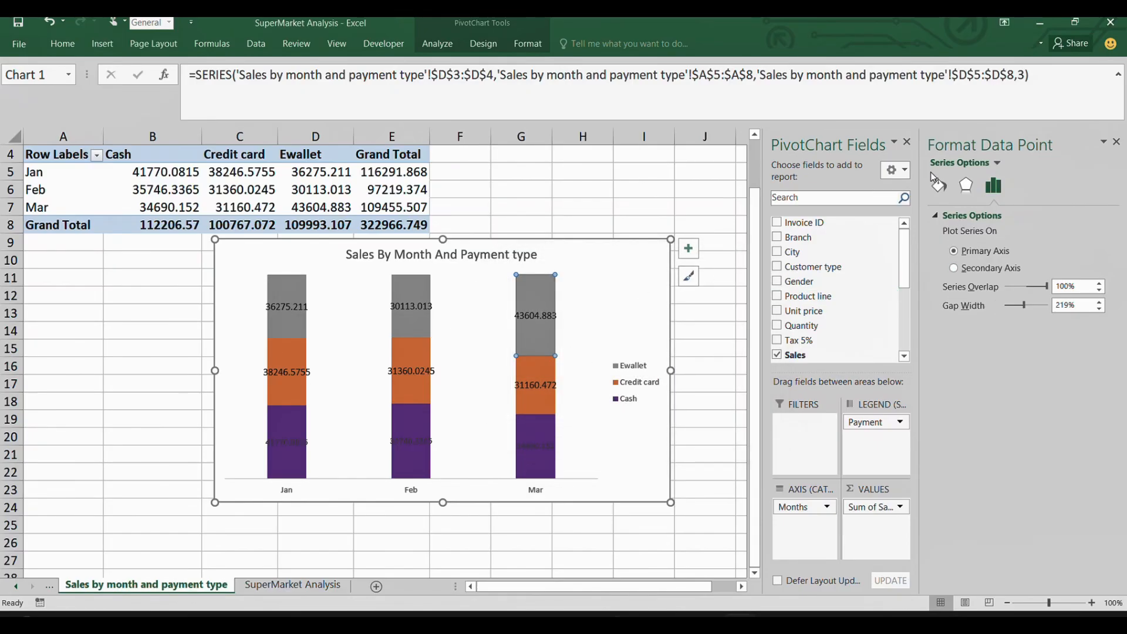
{"action": "left_click", "coordinate": [939, 185]}
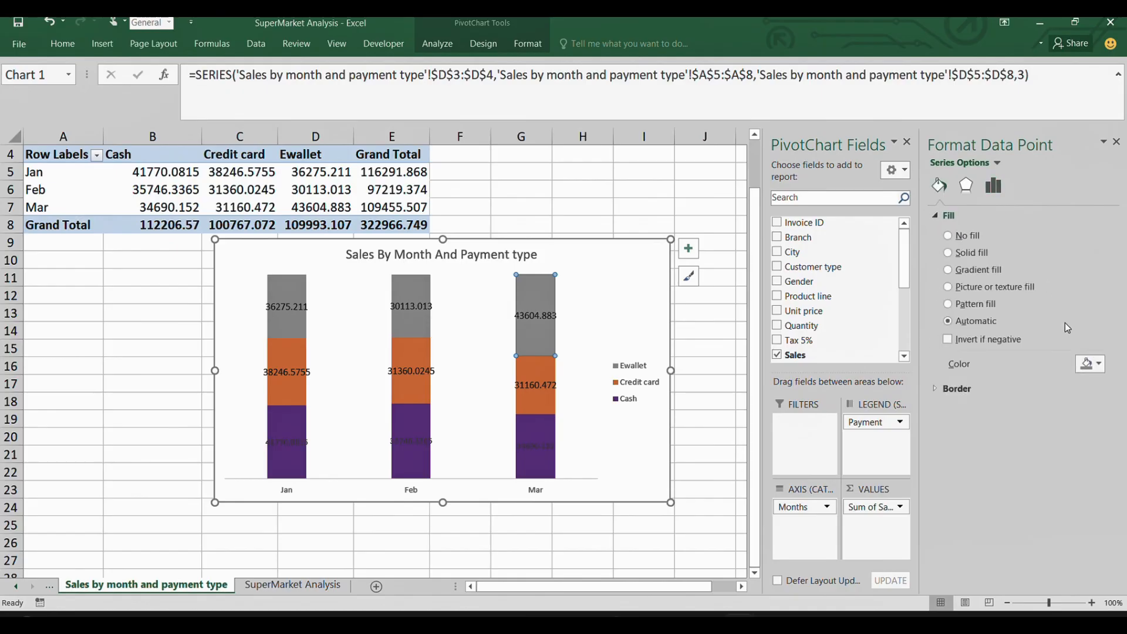
{"action": "left_click", "coordinate": [1089, 364]}
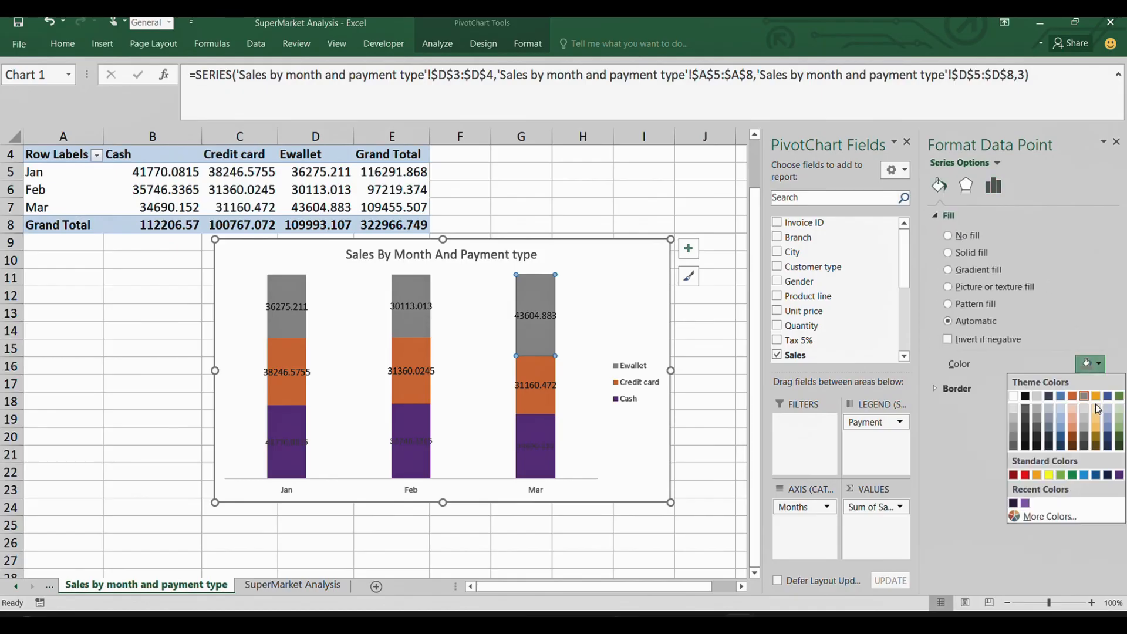
{"action": "left_click", "coordinate": [1119, 475]}
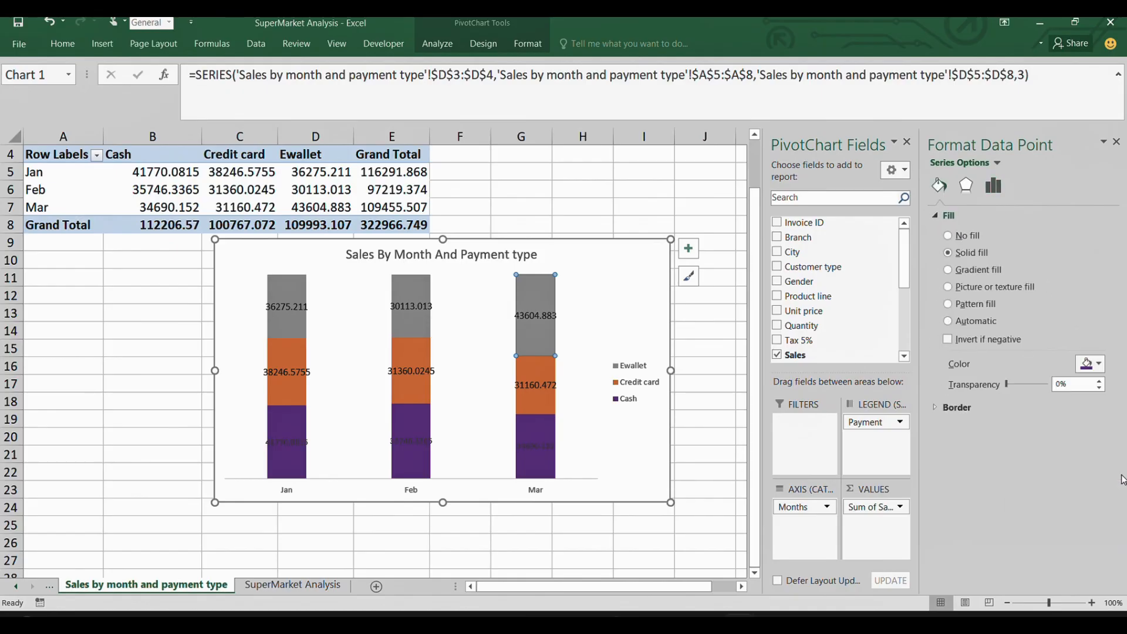
- Fill the Credit card series in the chart with the recently used light purple
{"action": "left_click", "coordinate": [414, 317]}
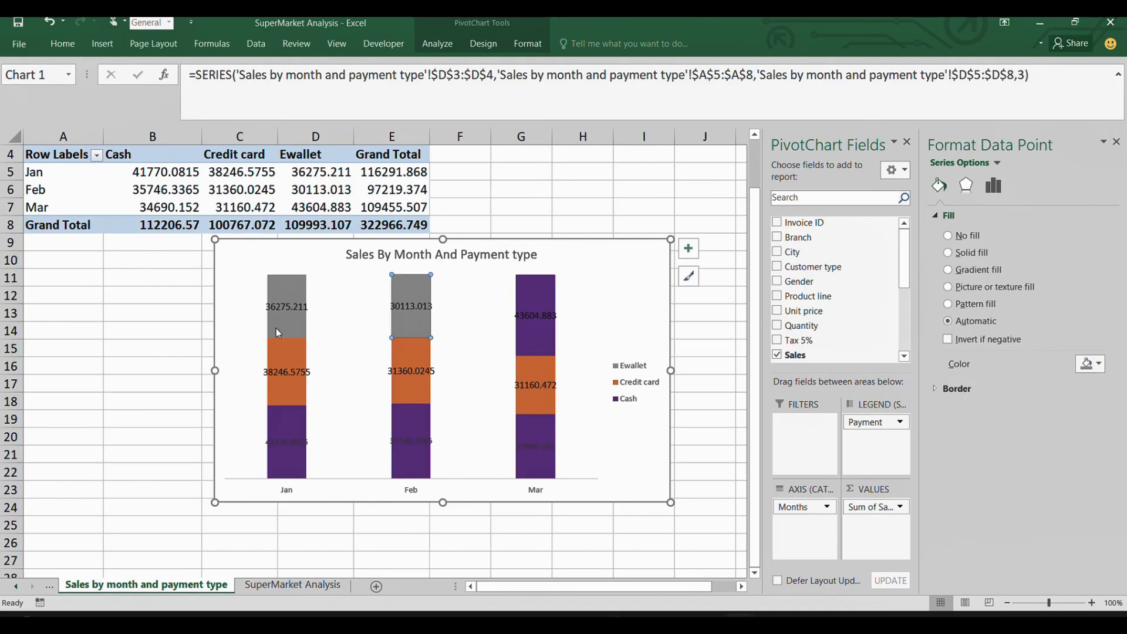
{"action": "left_click", "coordinate": [283, 356]}
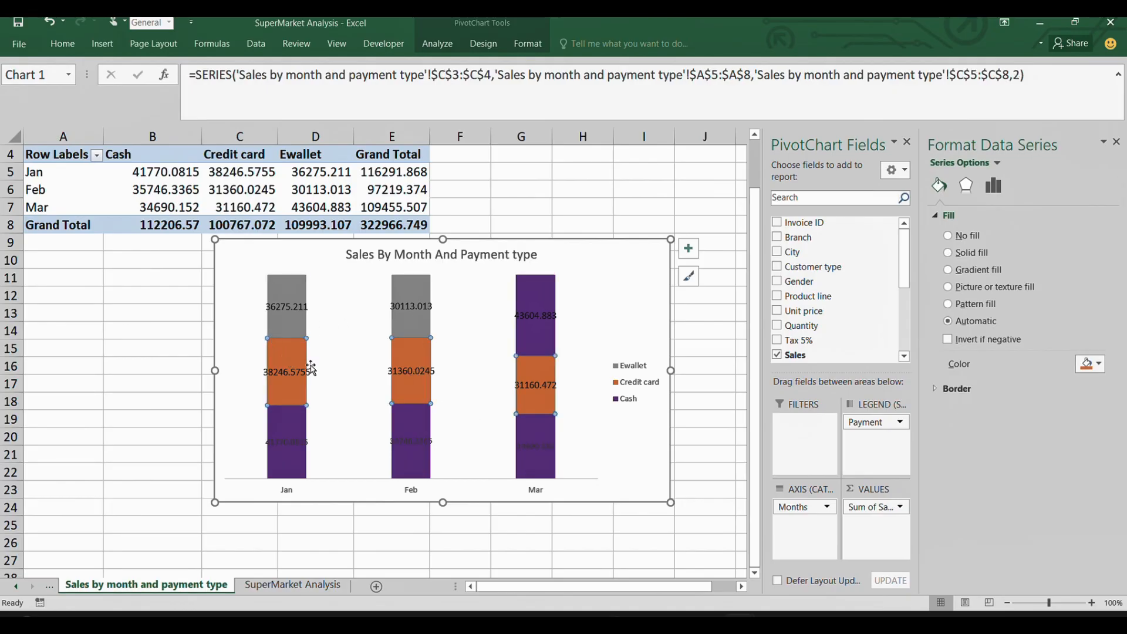
{"action": "left_click", "coordinate": [1098, 363]}
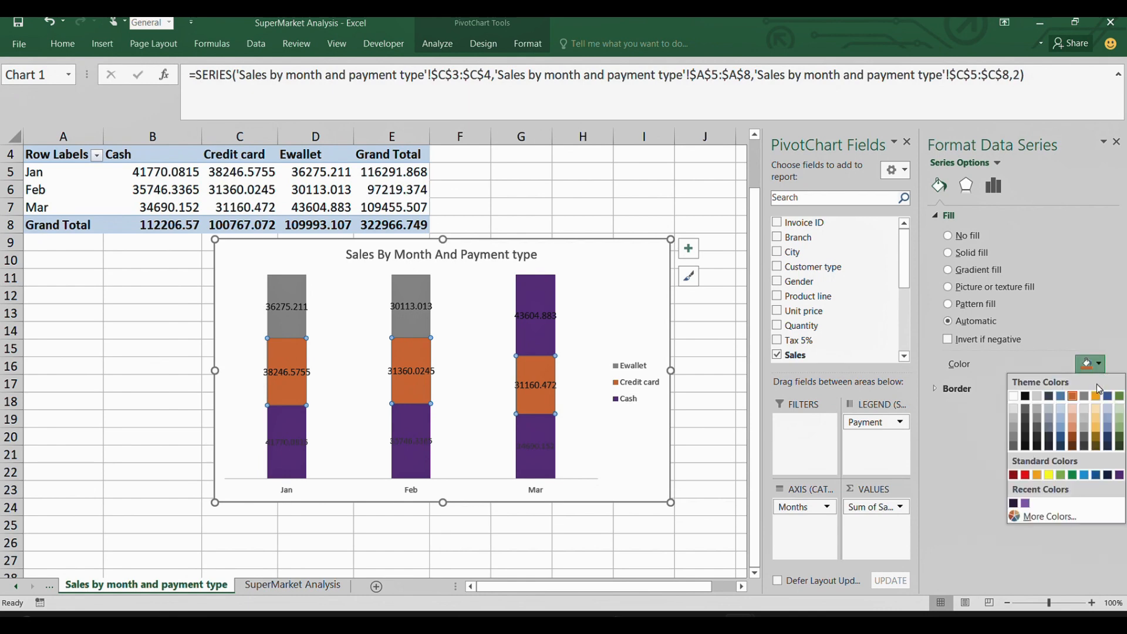
{"action": "left_click", "coordinate": [1025, 503]}
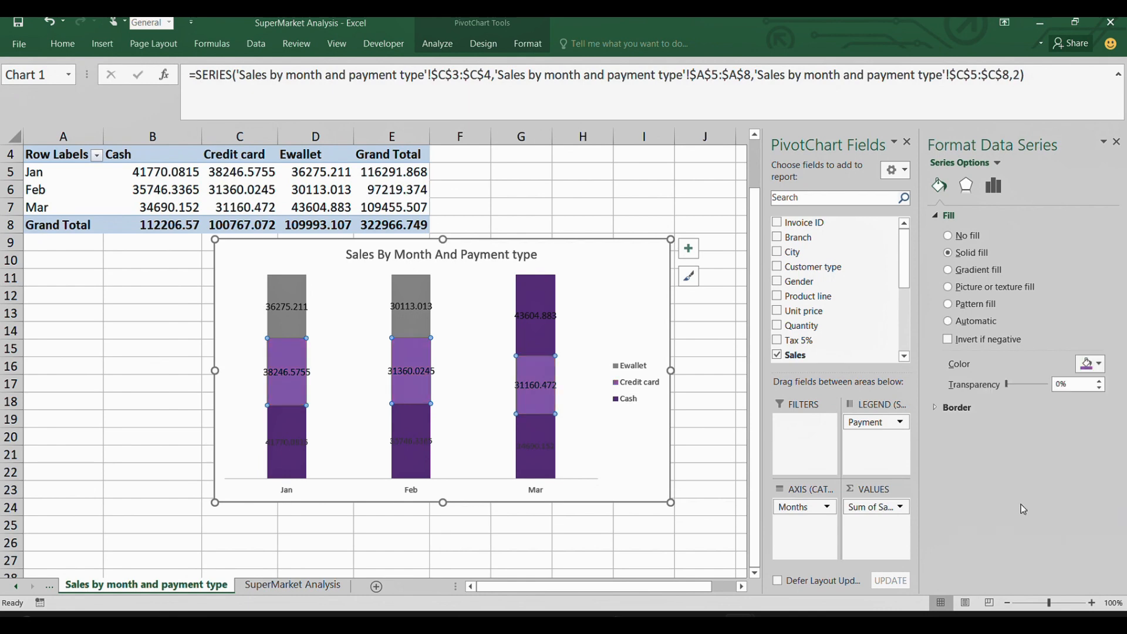
- Fill the whole Ewallet series with the recently used very dark purple
{"action": "left_click", "coordinate": [421, 295]}
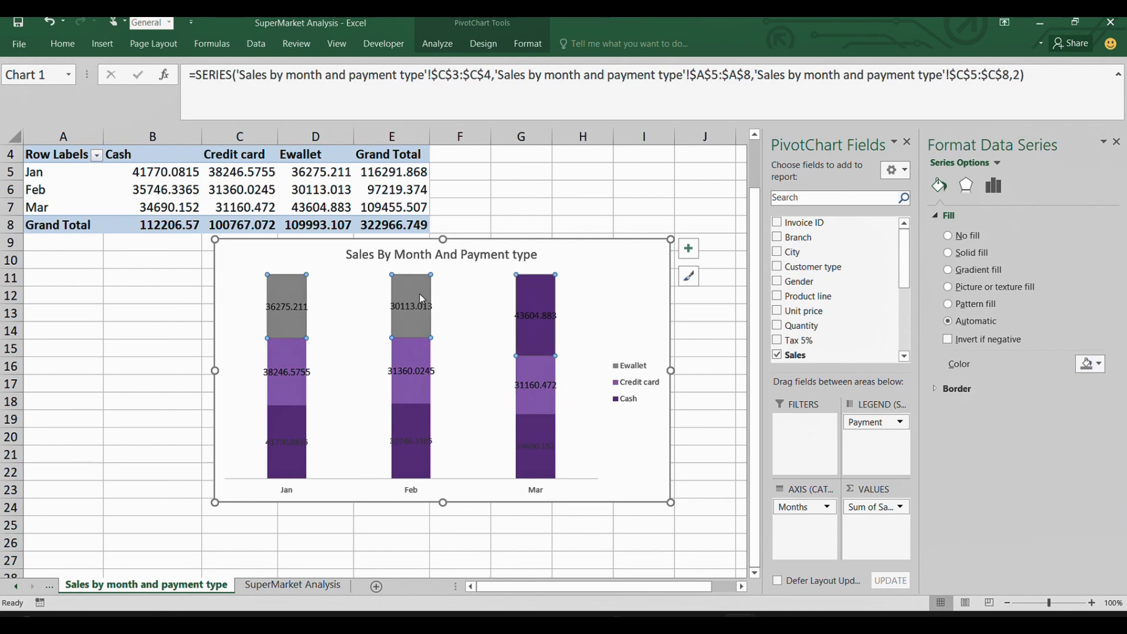
{"action": "left_click", "coordinate": [1097, 363]}
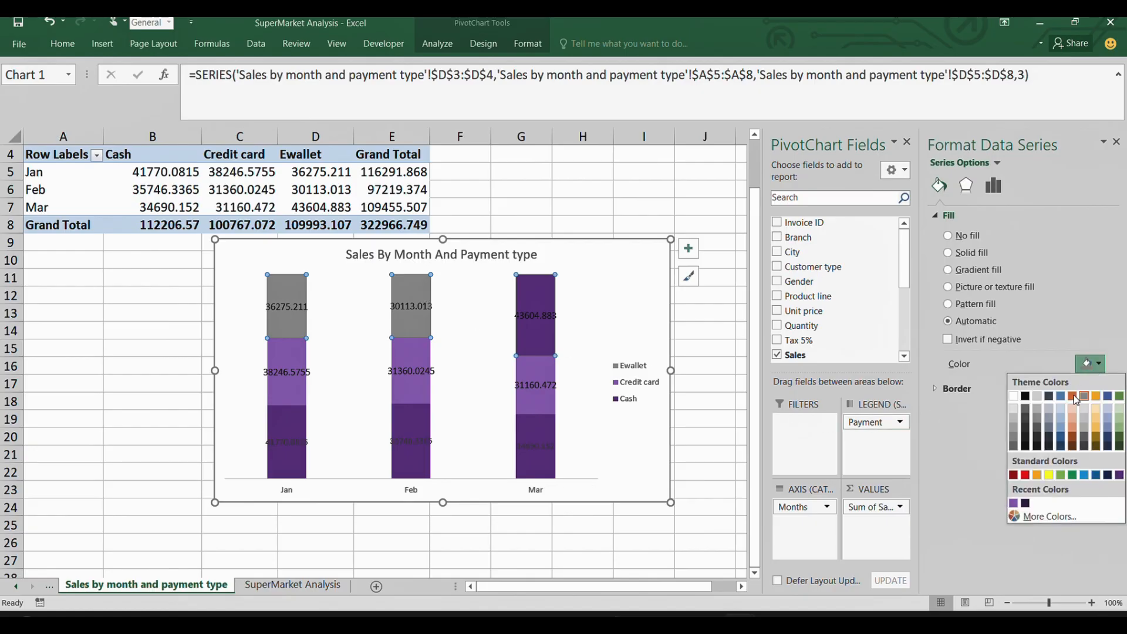
{"action": "left_click", "coordinate": [1026, 504]}
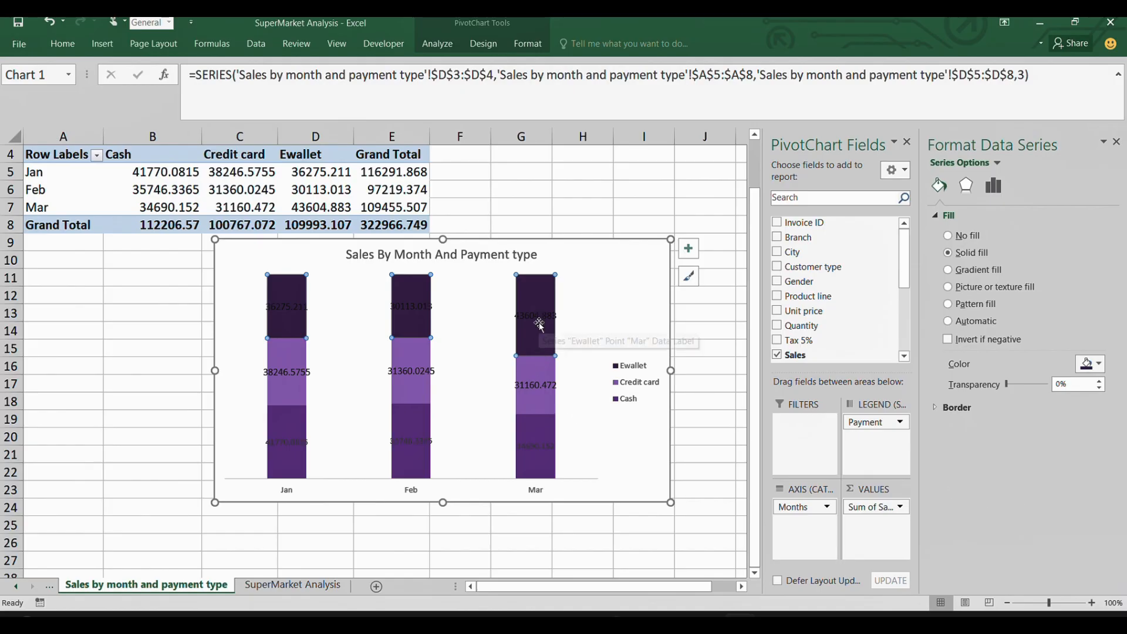
- Lighten the Ewallet series fill to a custom purple with RGB 93, 40, 132
{"action": "left_click", "coordinate": [1092, 365]}
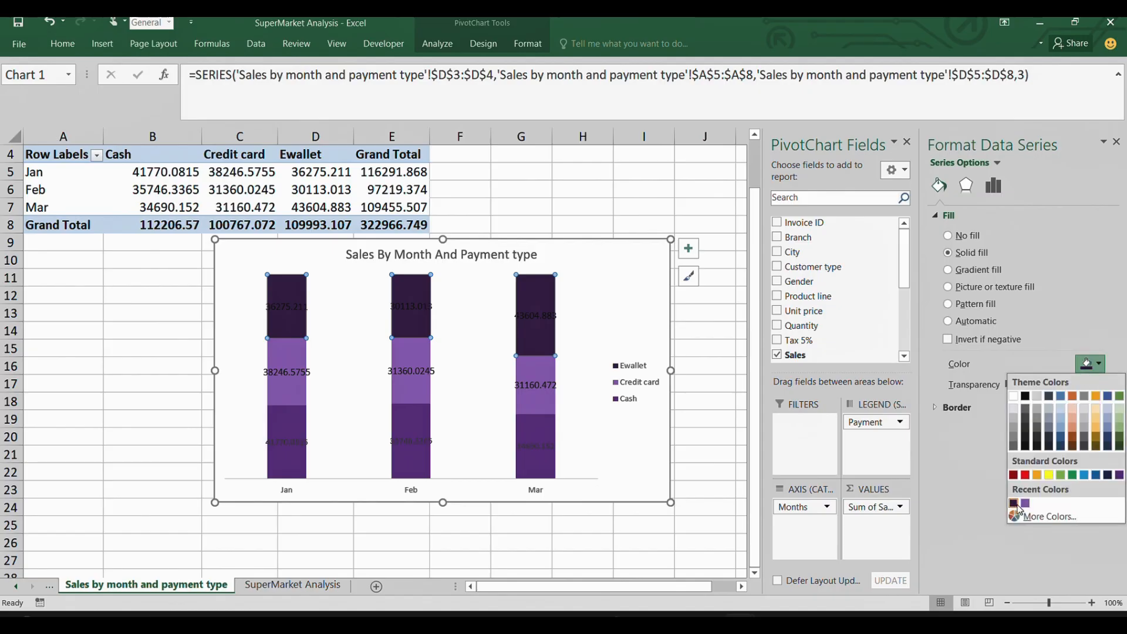
{"action": "left_click", "coordinate": [1031, 517]}
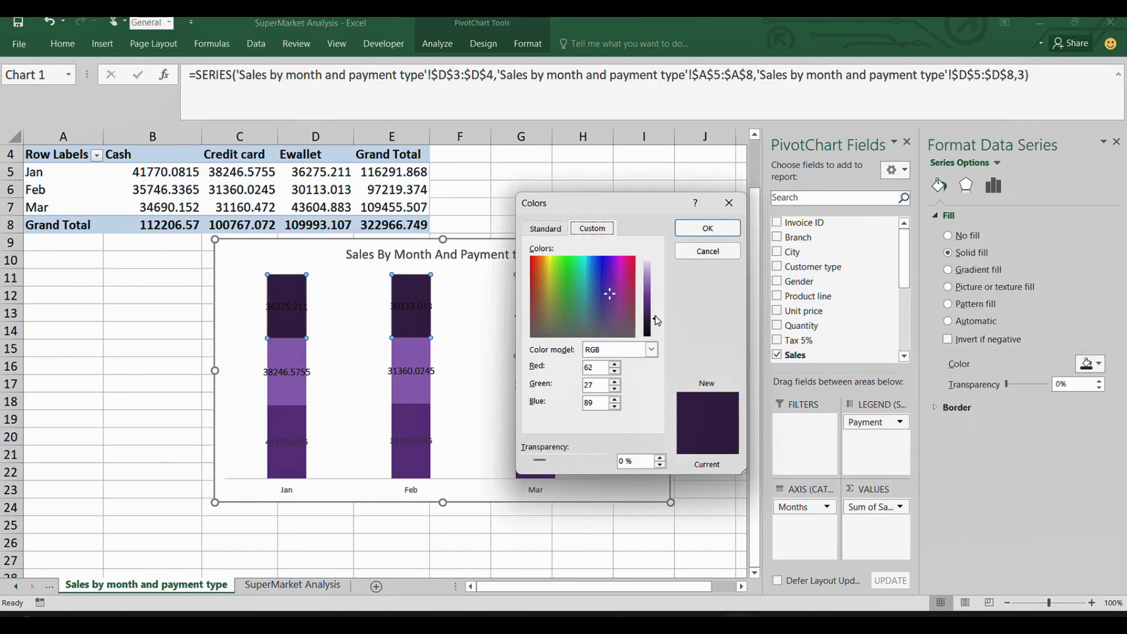
{"action": "left_click_drag", "start_coordinate": [657, 320], "coordinate": [657, 309]}
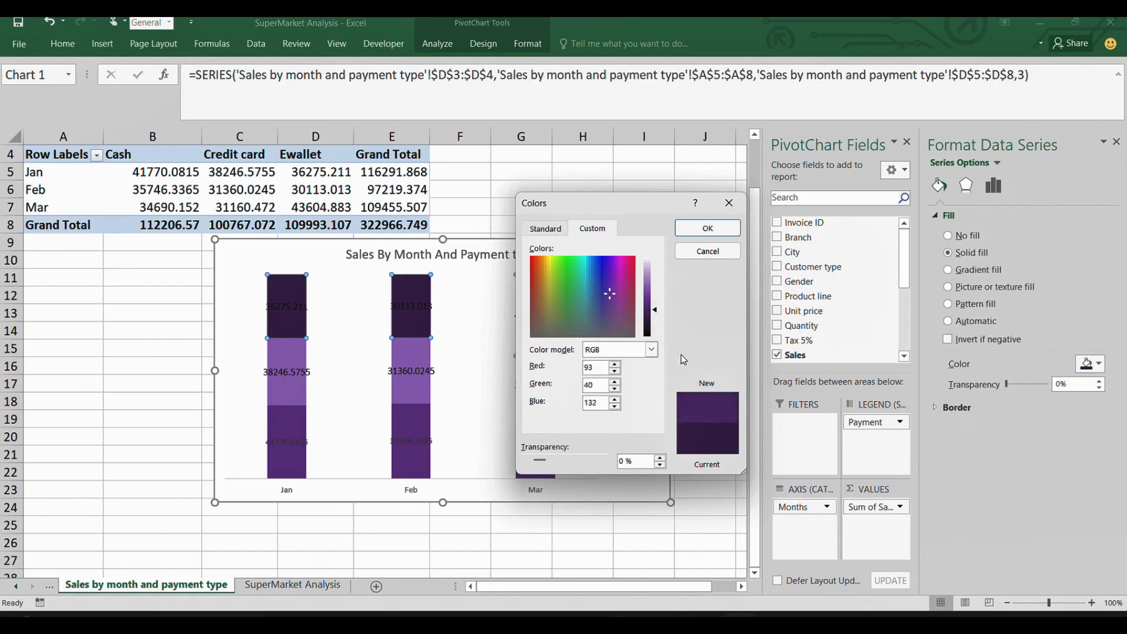
{"action": "left_click", "coordinate": [702, 232]}
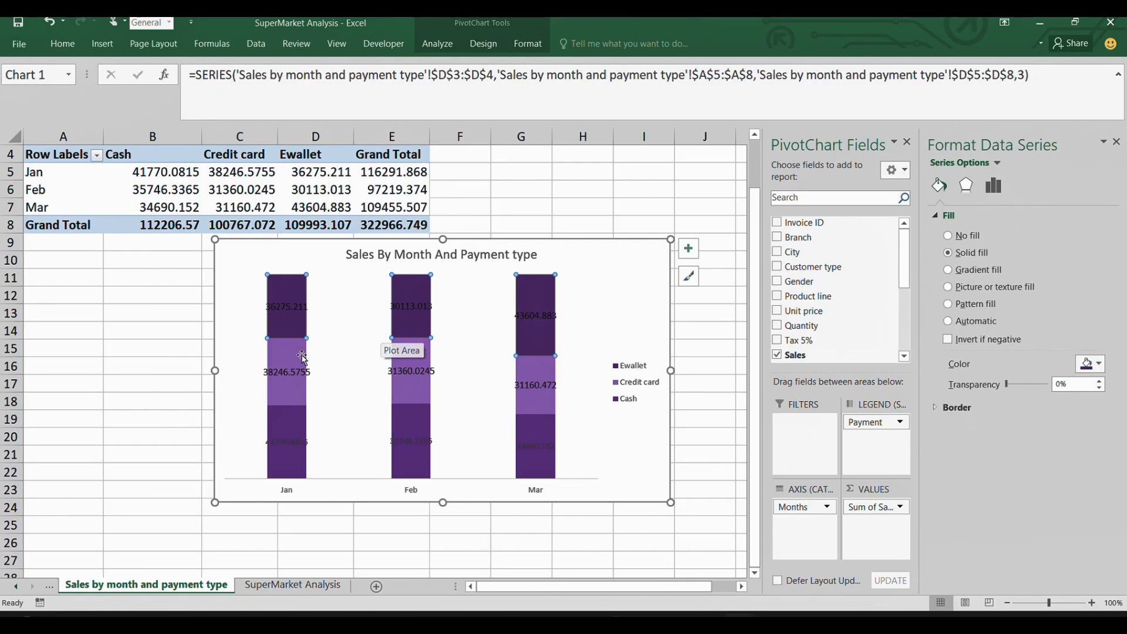
- Set the font colour of the Ewallet series' data labels to the theme black
{"action": "left_click", "coordinate": [293, 306]}
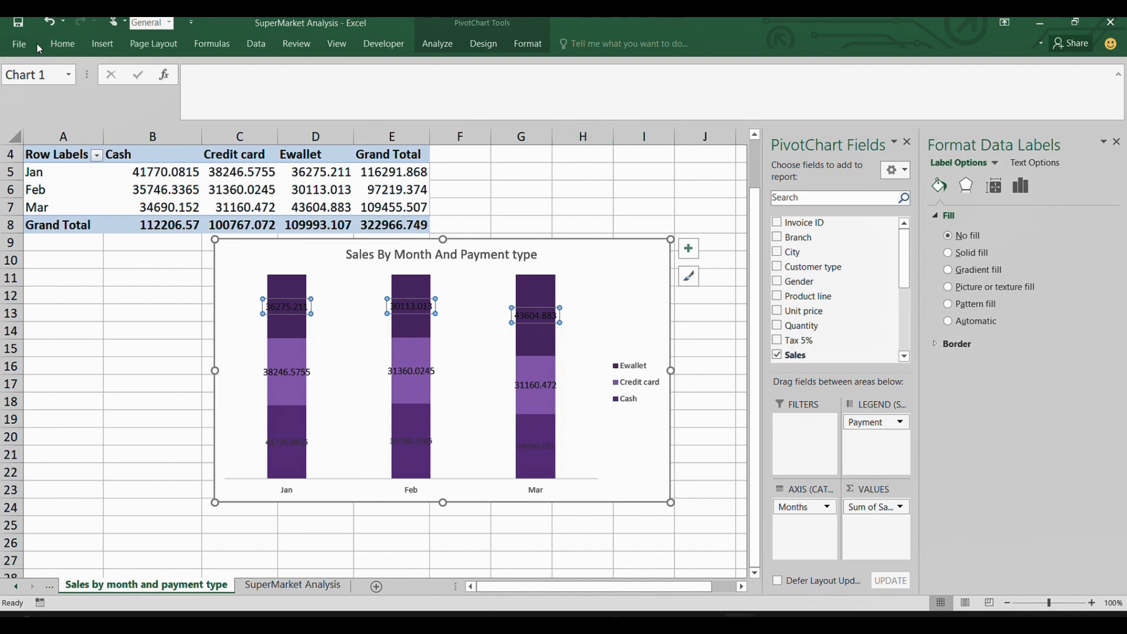
{"action": "left_click", "coordinate": [61, 45]}
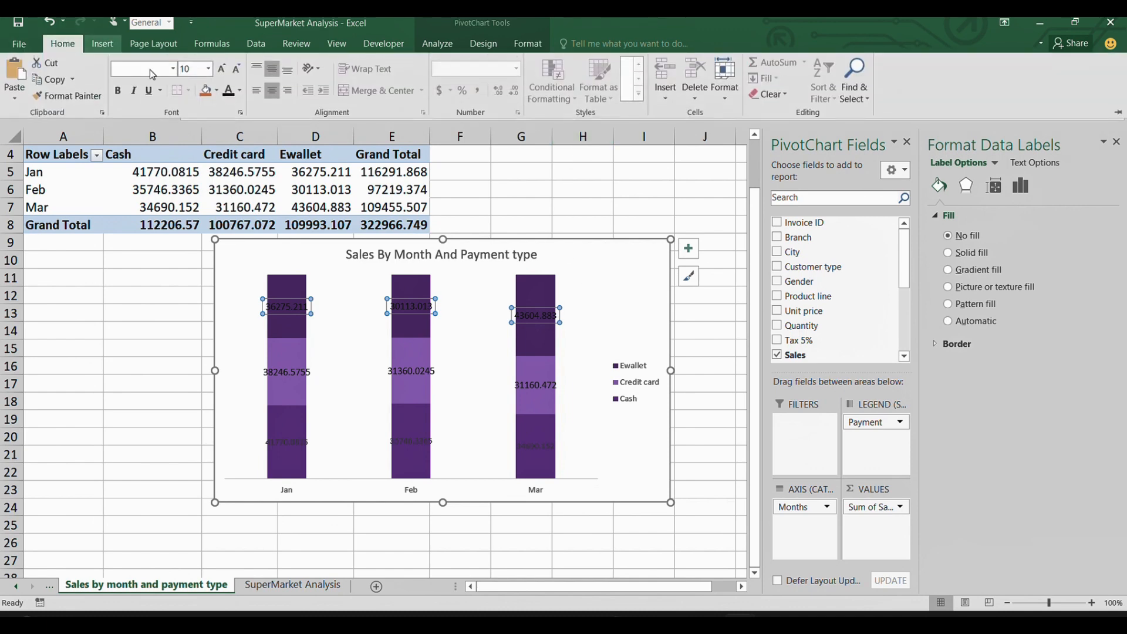
{"action": "left_click", "coordinate": [240, 91]}
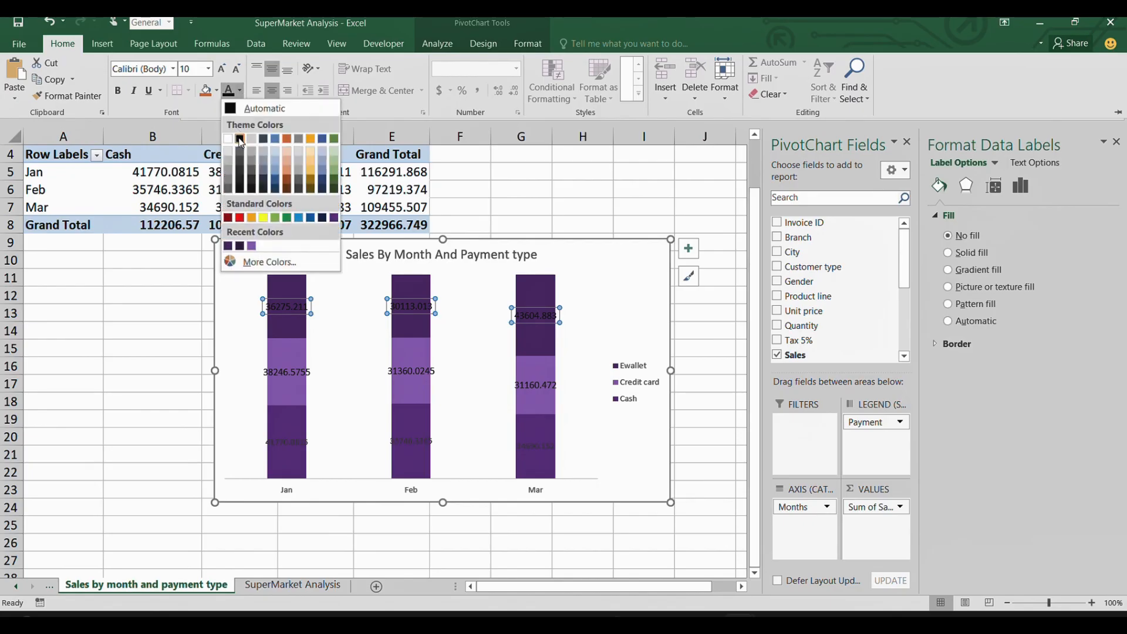
{"action": "left_click", "coordinate": [240, 139]}
{"action": "left_click", "coordinate": [604, 328]}
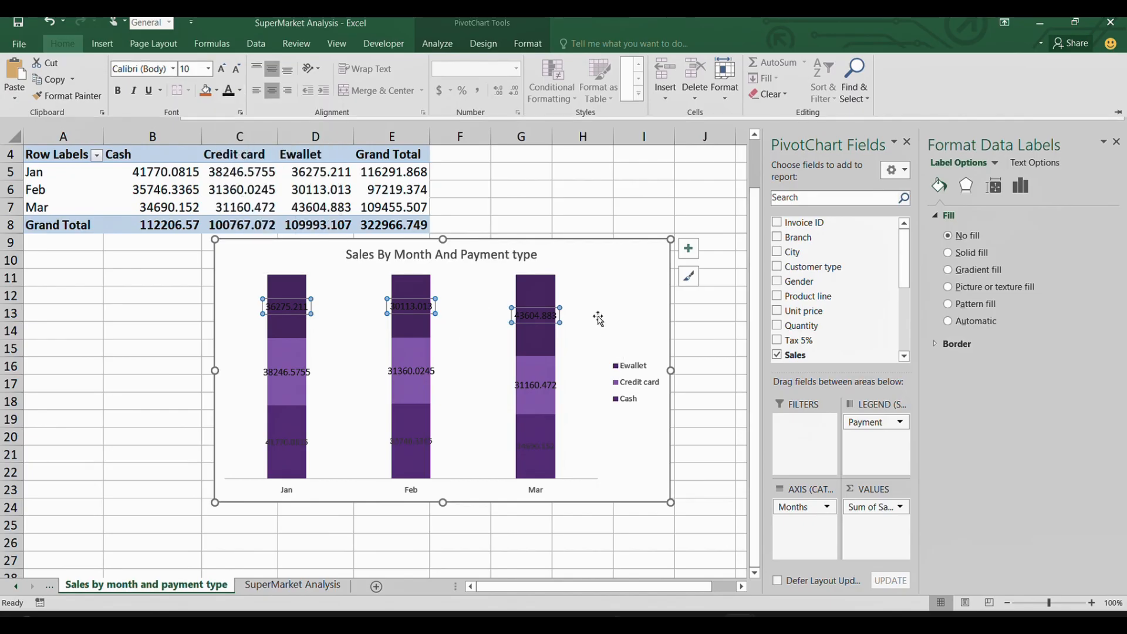
{"action": "left_click", "coordinate": [545, 380]}
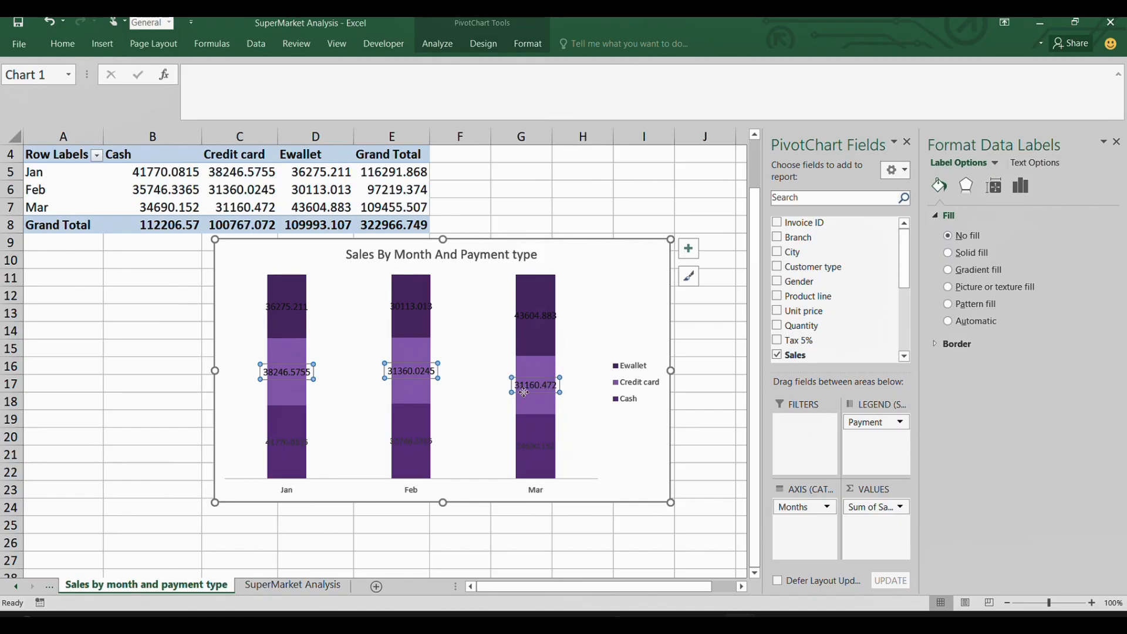
{"action": "left_click", "coordinate": [285, 310]}
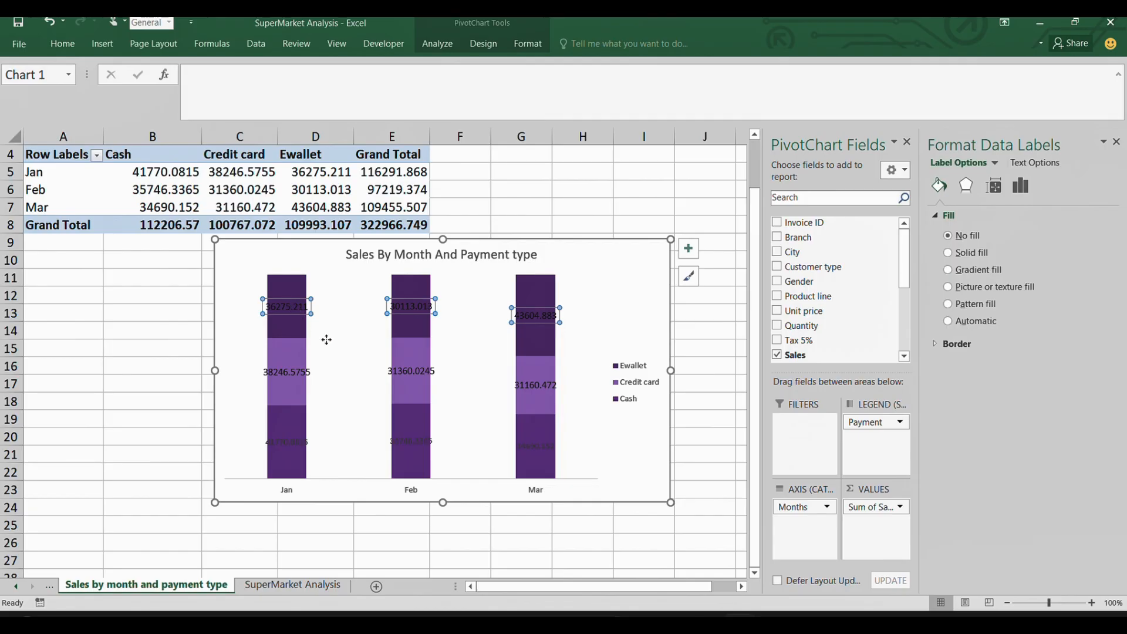
{"action": "left_click", "coordinate": [289, 443]}
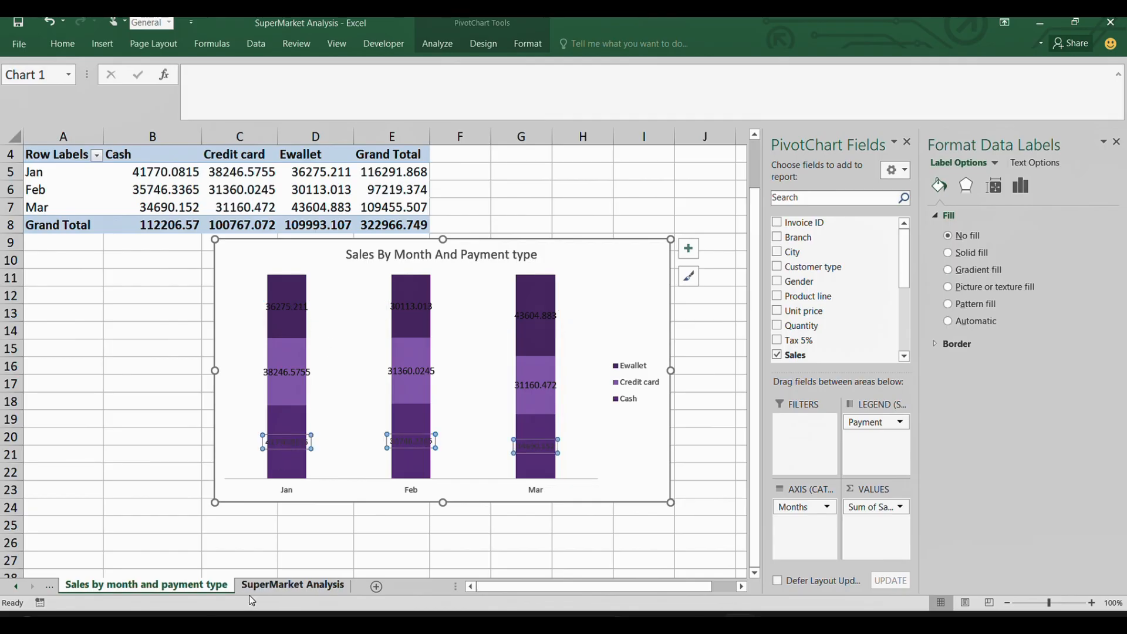
- Lighten the Cash series fill in the chart to a custom light purple with RGB 218, 194, 236
{"action": "left_click", "coordinate": [273, 442]}
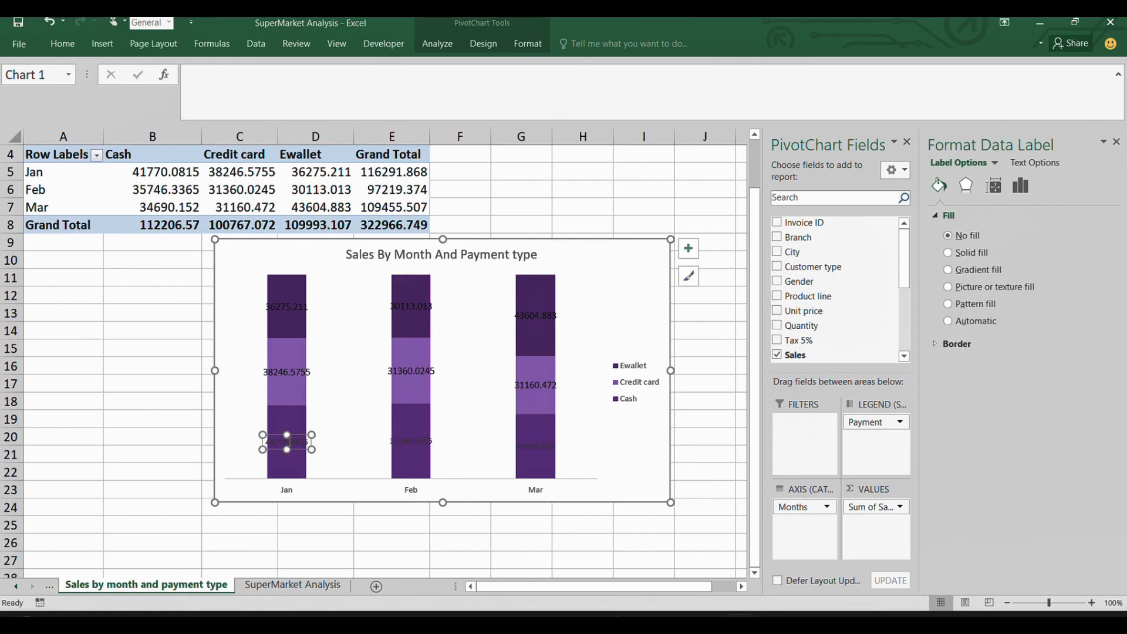
{"action": "left_click", "coordinate": [422, 369]}
{"action": "left_click", "coordinate": [421, 331]}
{"action": "left_click", "coordinate": [413, 422]}
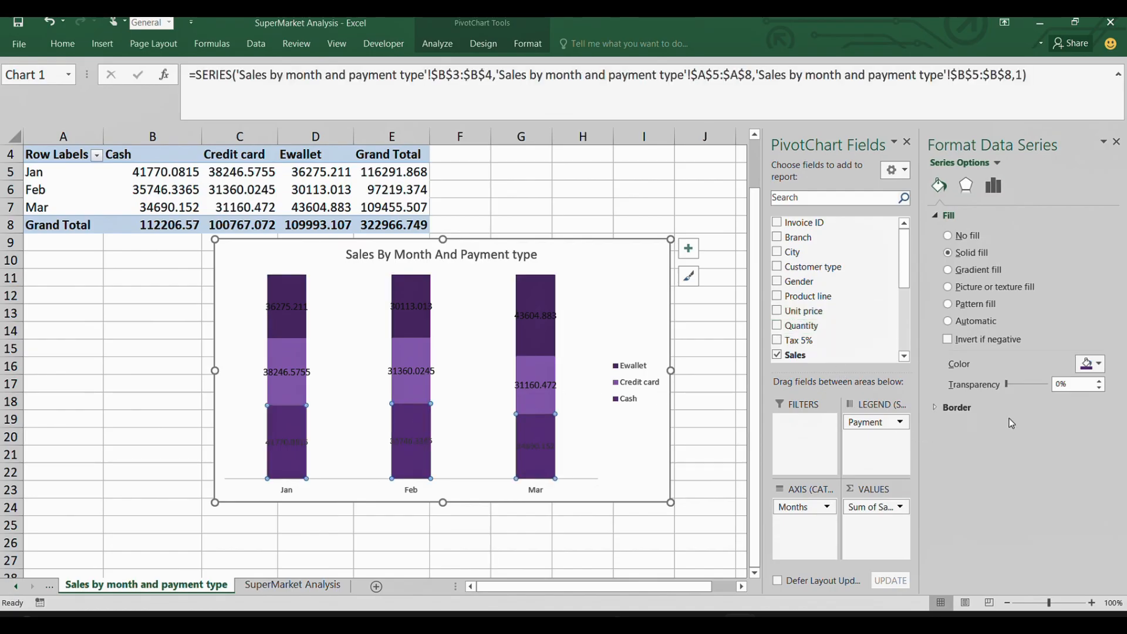
{"action": "left_click", "coordinate": [1098, 364]}
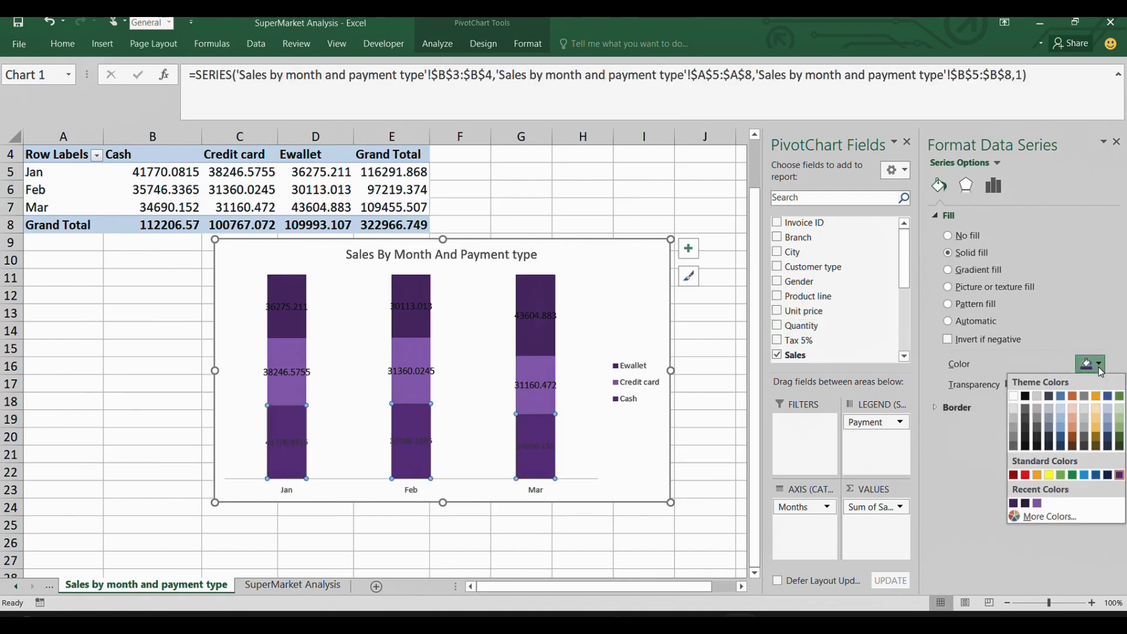
{"action": "left_click", "coordinate": [1018, 516]}
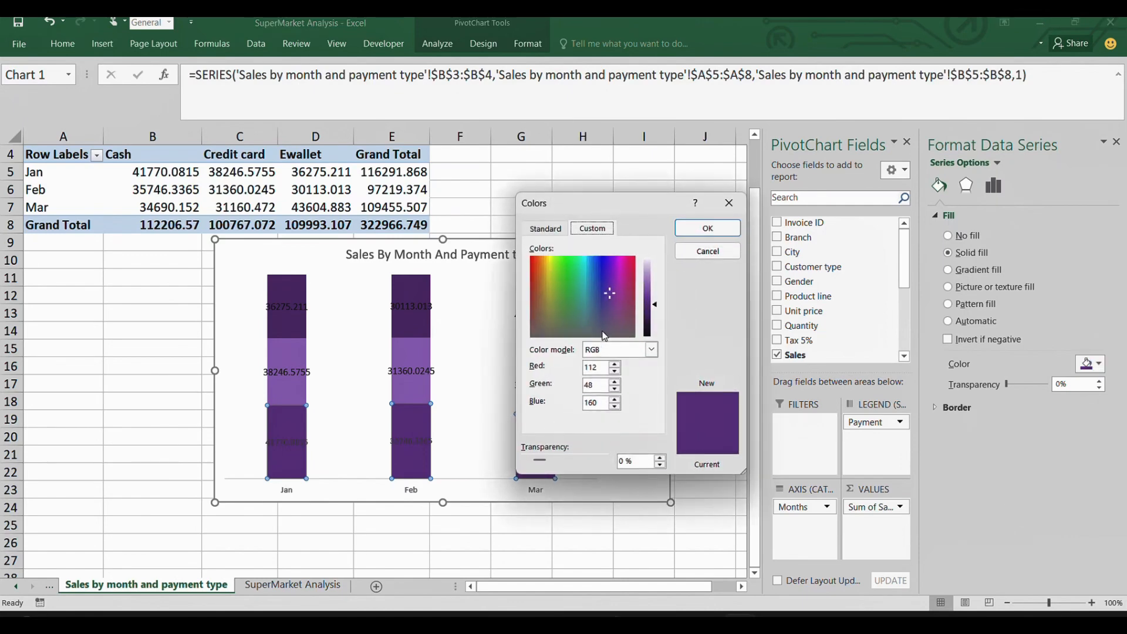
{"action": "left_click_drag", "start_coordinate": [654, 302], "coordinate": [651, 269]}
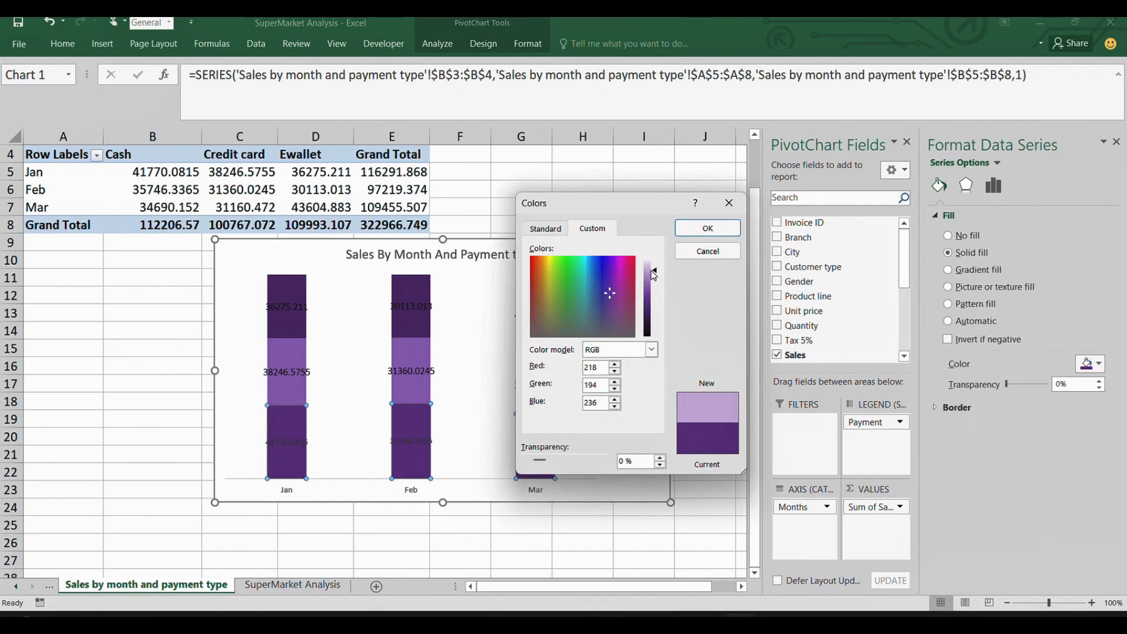
{"action": "left_click", "coordinate": [703, 228]}
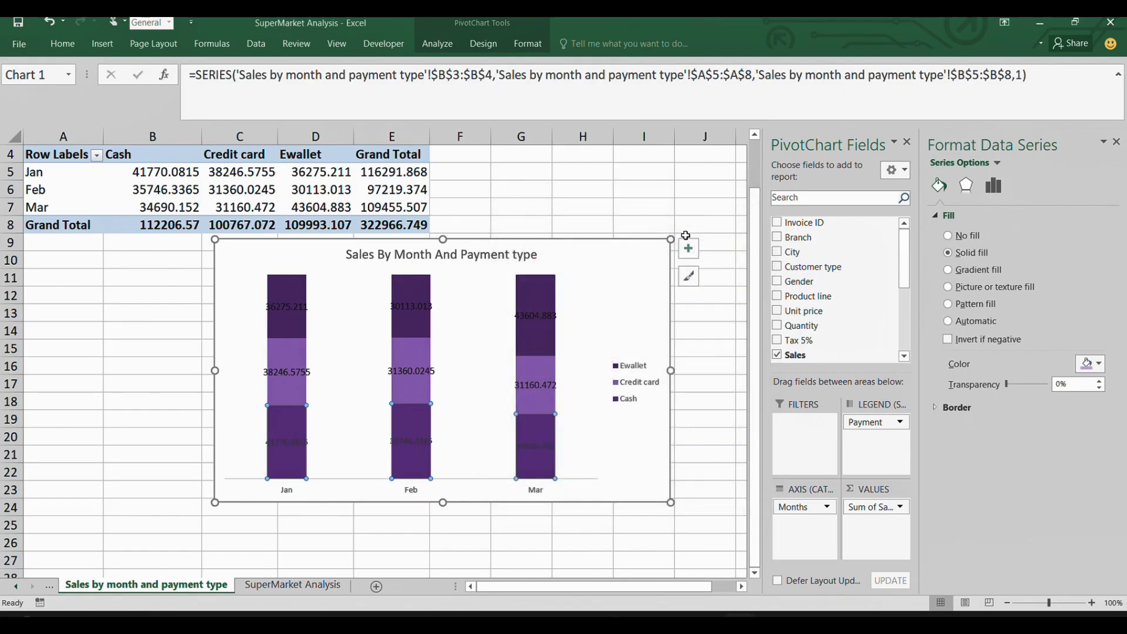
- Set the Ewallet series fill to a brighter custom purple with RGB 132, 57, 189 and deselect the chart
{"action": "left_click", "coordinate": [548, 341]}
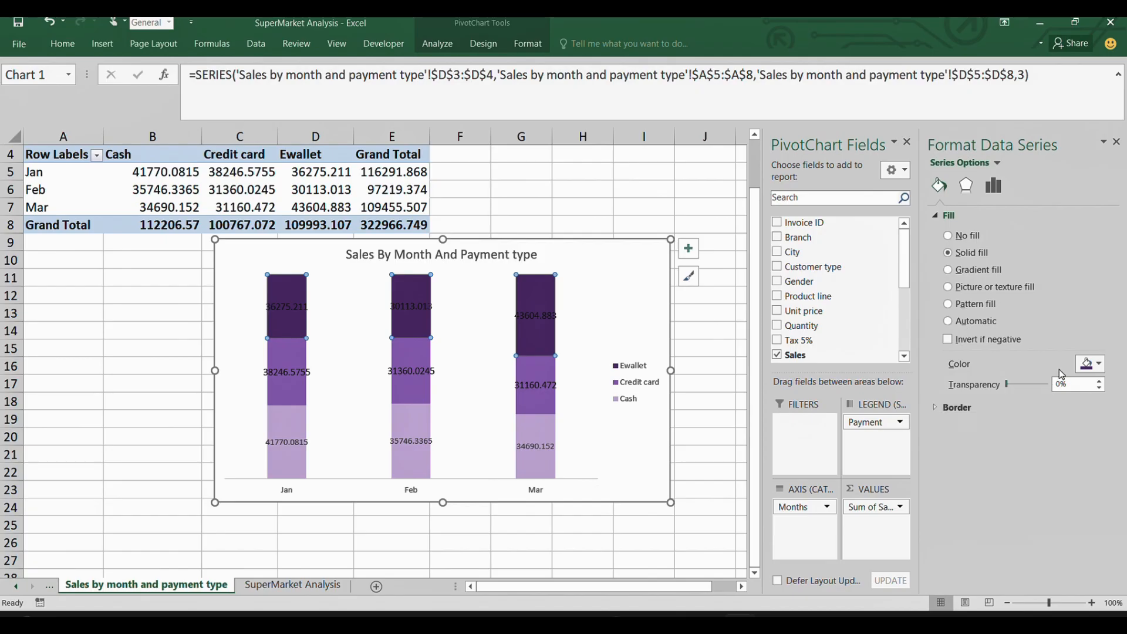
{"action": "left_click", "coordinate": [1090, 364]}
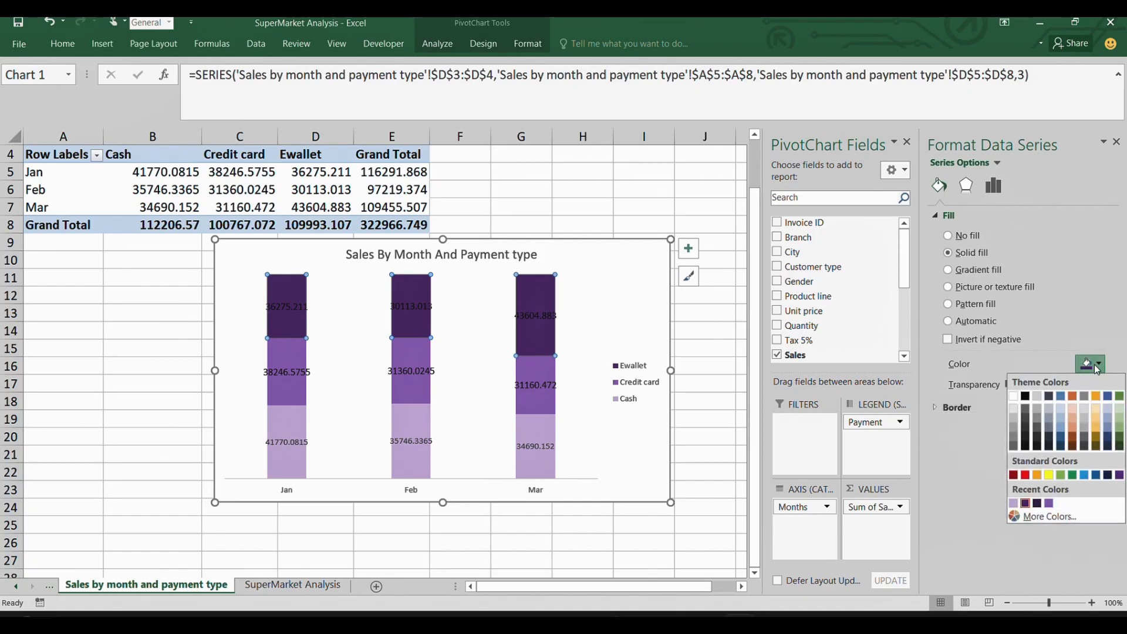
{"action": "left_click", "coordinate": [1033, 516]}
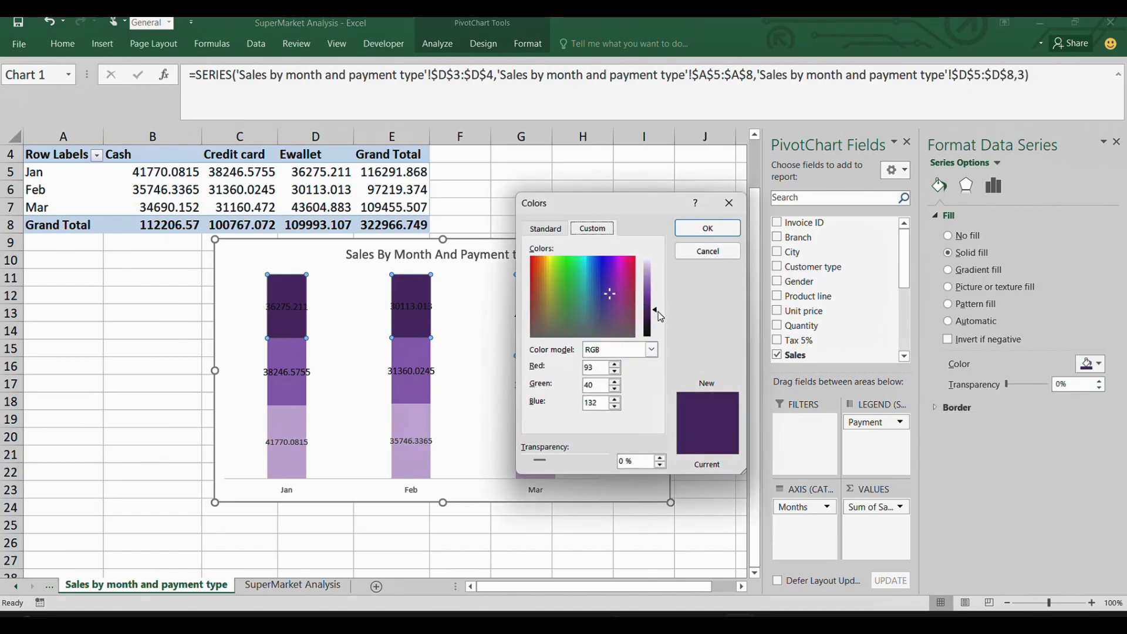
{"action": "left_click_drag", "start_coordinate": [650, 310], "coordinate": [656, 271]}
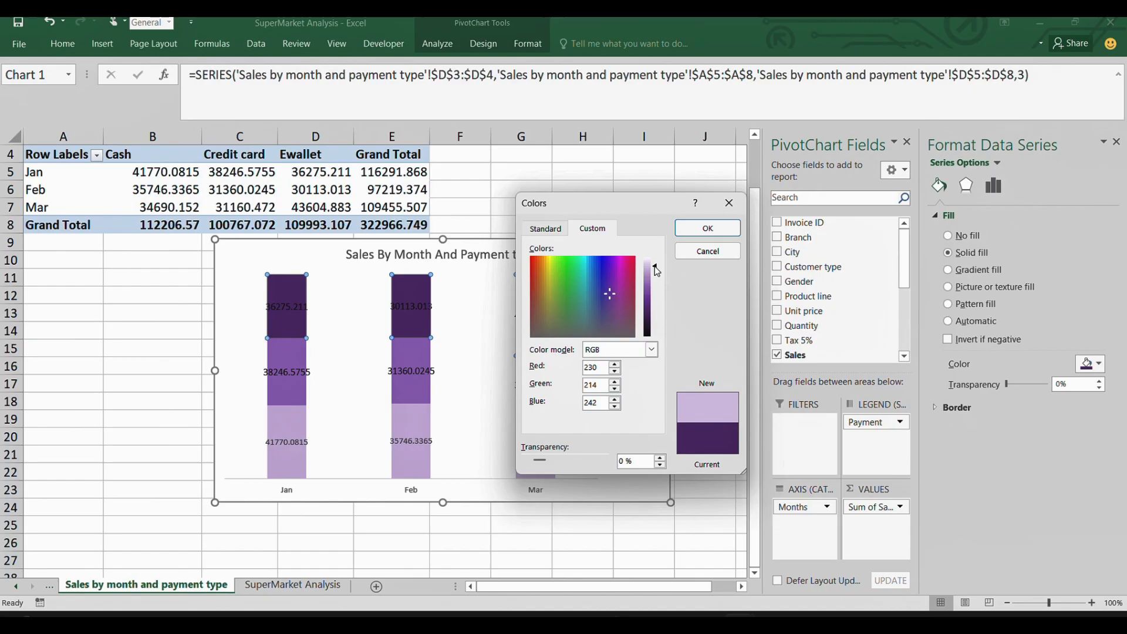
{"action": "left_click_drag", "start_coordinate": [656, 272], "coordinate": [656, 300]}
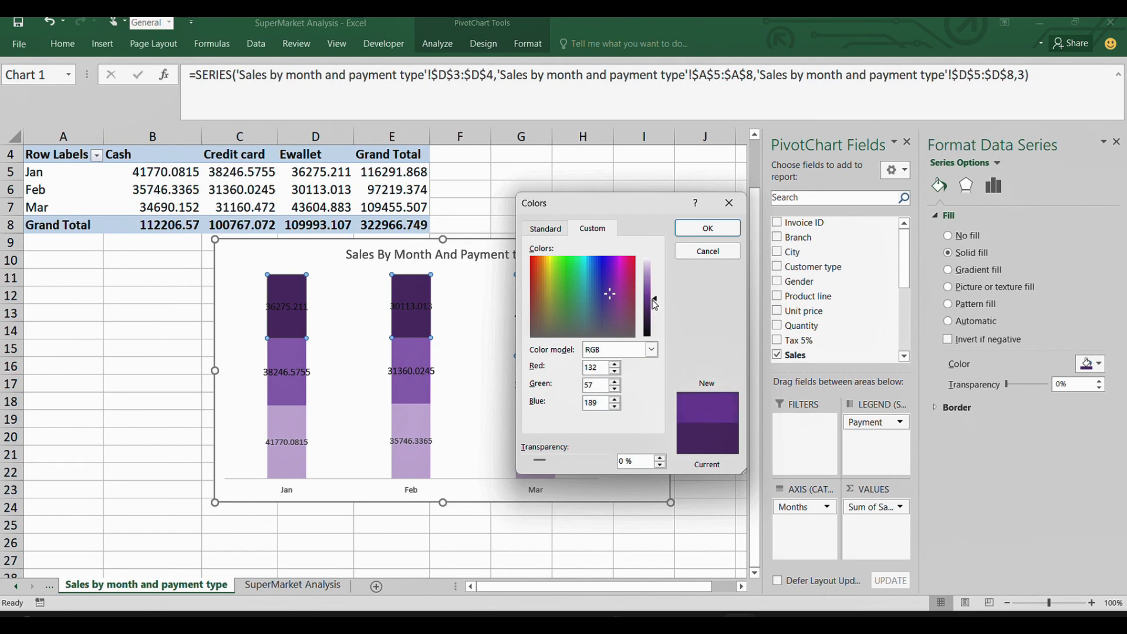
{"action": "left_click", "coordinate": [707, 228]}
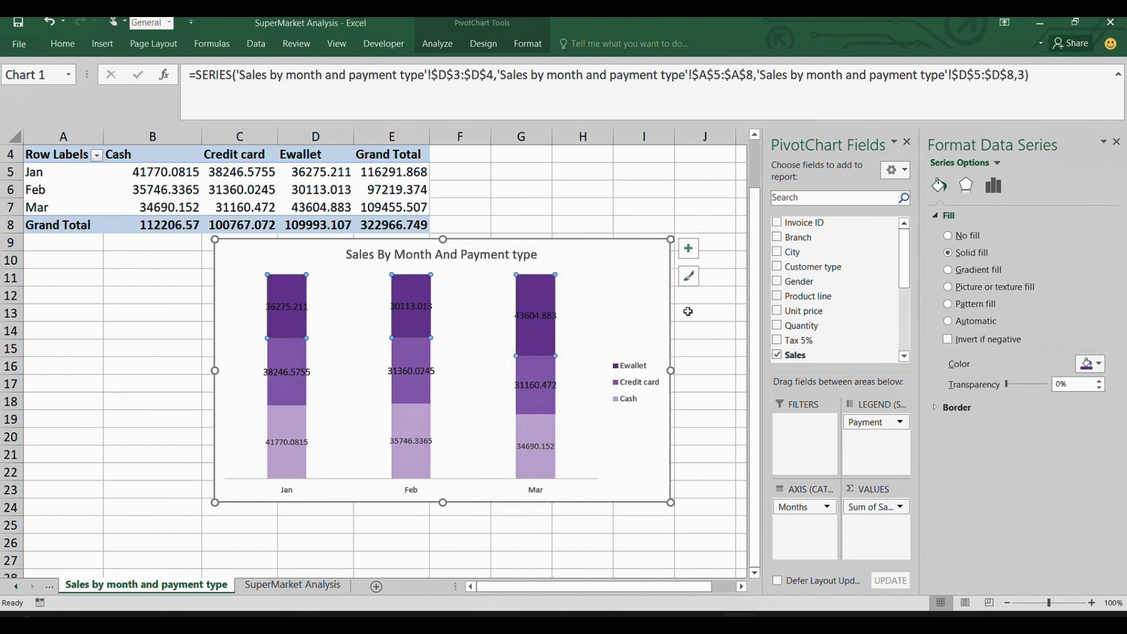
{"action": "left_click", "coordinate": [523, 316]}
{"action": "left_click", "coordinate": [504, 335]}
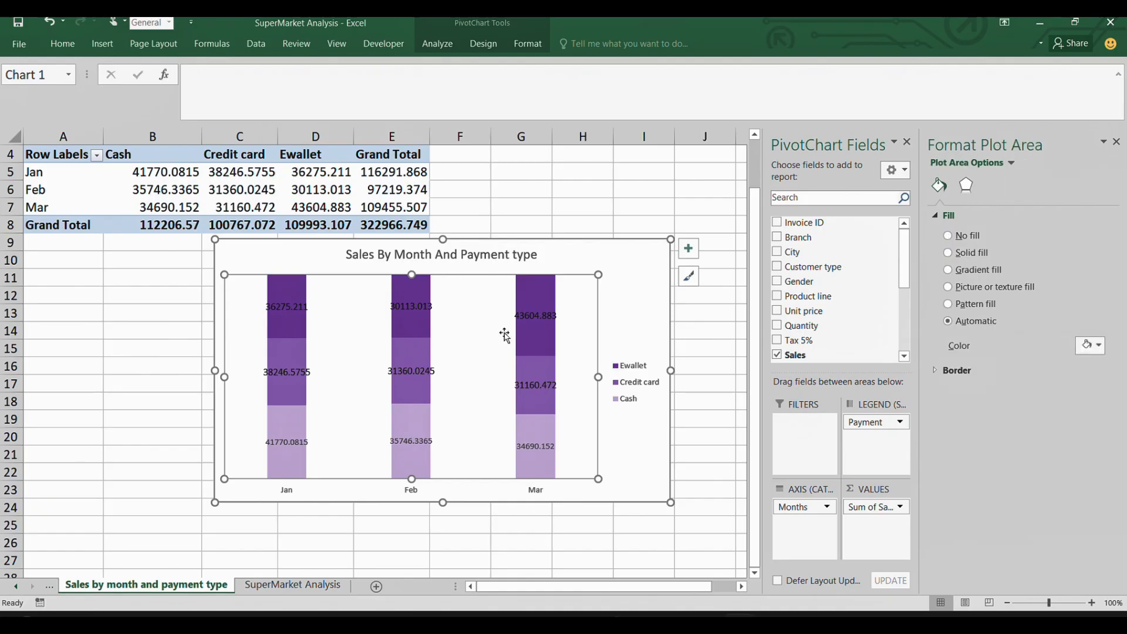
{"action": "left_click", "coordinate": [113, 405]}
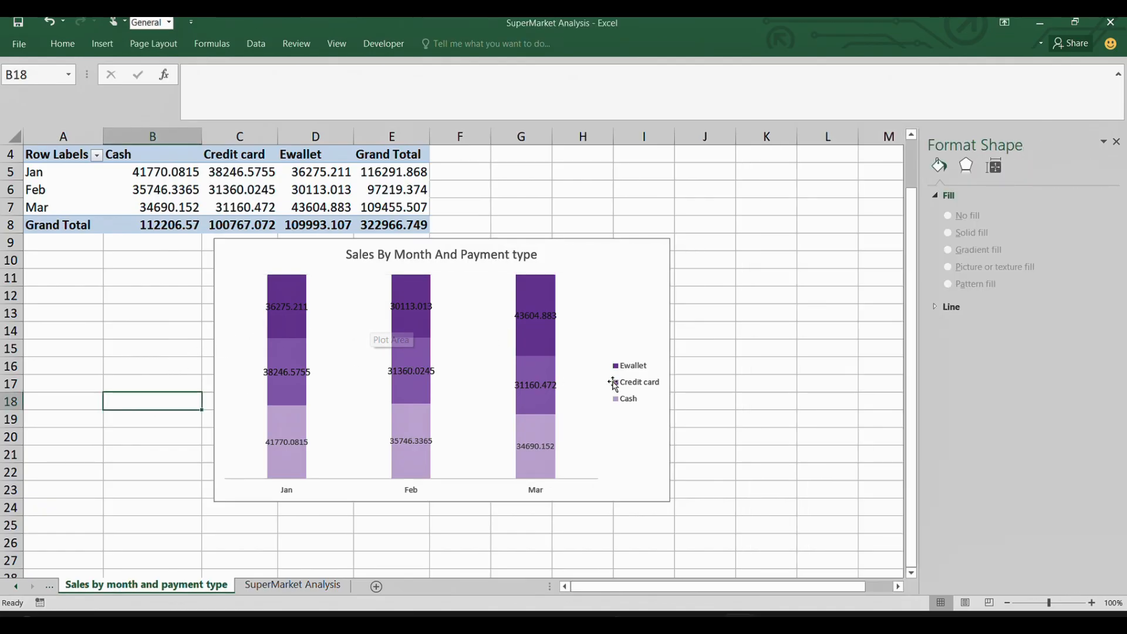
- Review the finished charts on the month, city, branch, and month and payment type sheets
{"action": "mouse_move", "coordinate": [524, 350]}
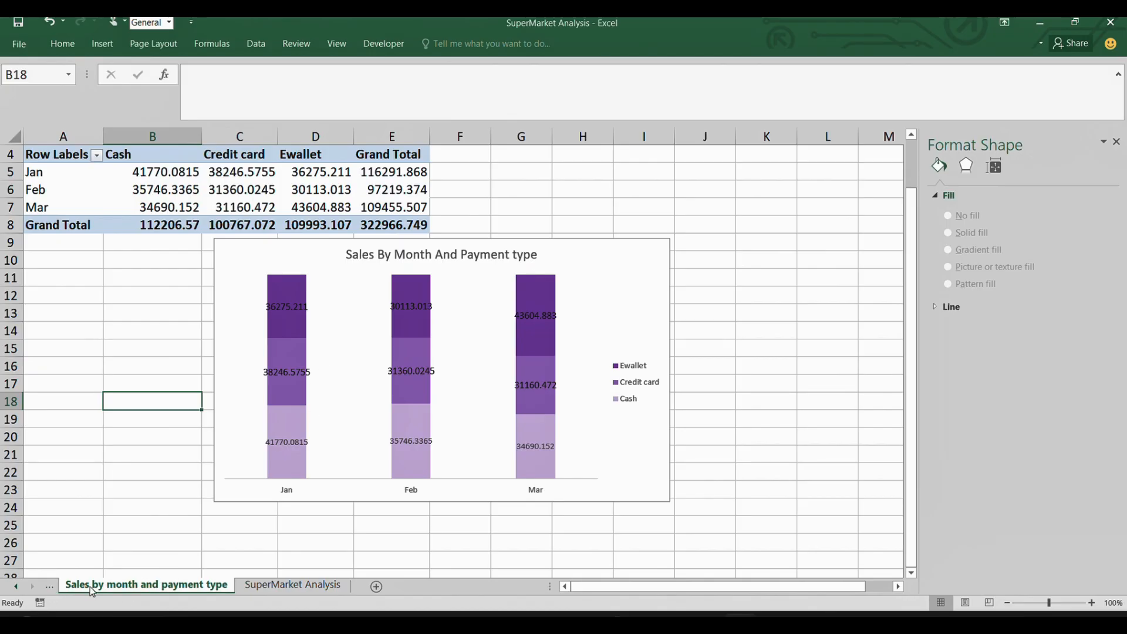
{"action": "left_click", "coordinate": [49, 587]}
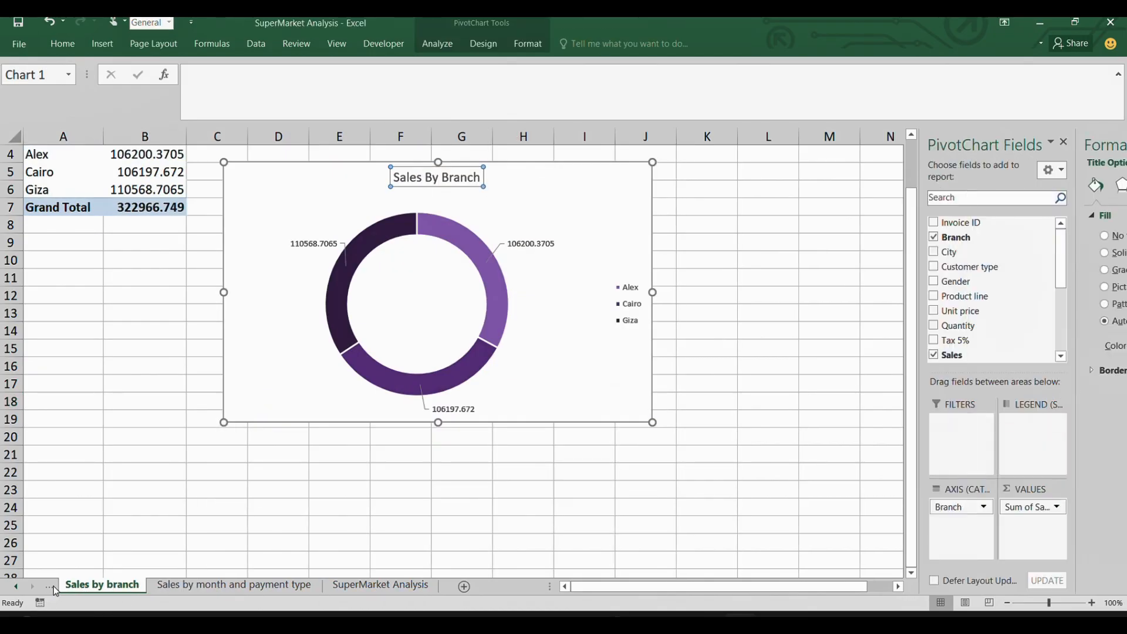
{"action": "left_click", "coordinate": [49, 586]}
{"action": "left_click", "coordinate": [49, 586]}
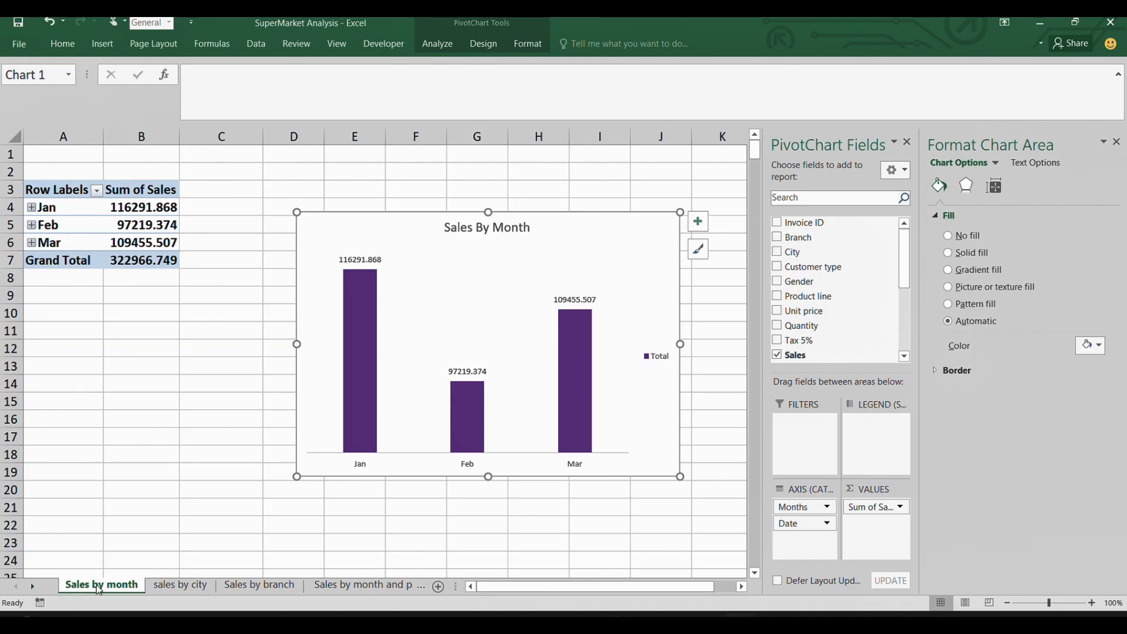
{"action": "left_click", "coordinate": [174, 585]}
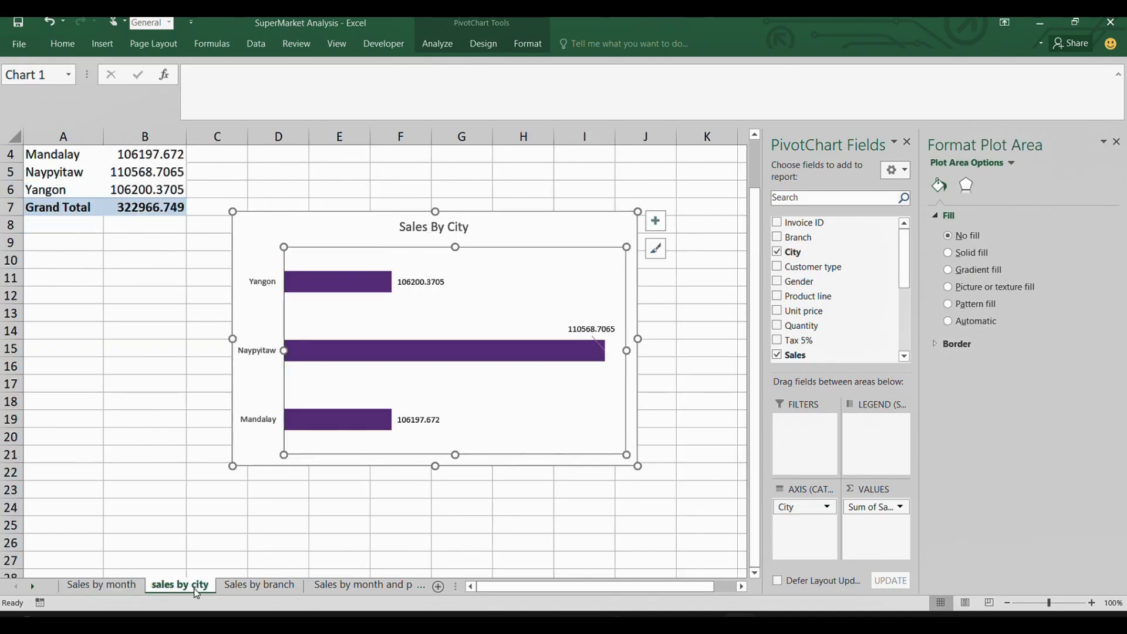
{"action": "left_click", "coordinate": [258, 587]}
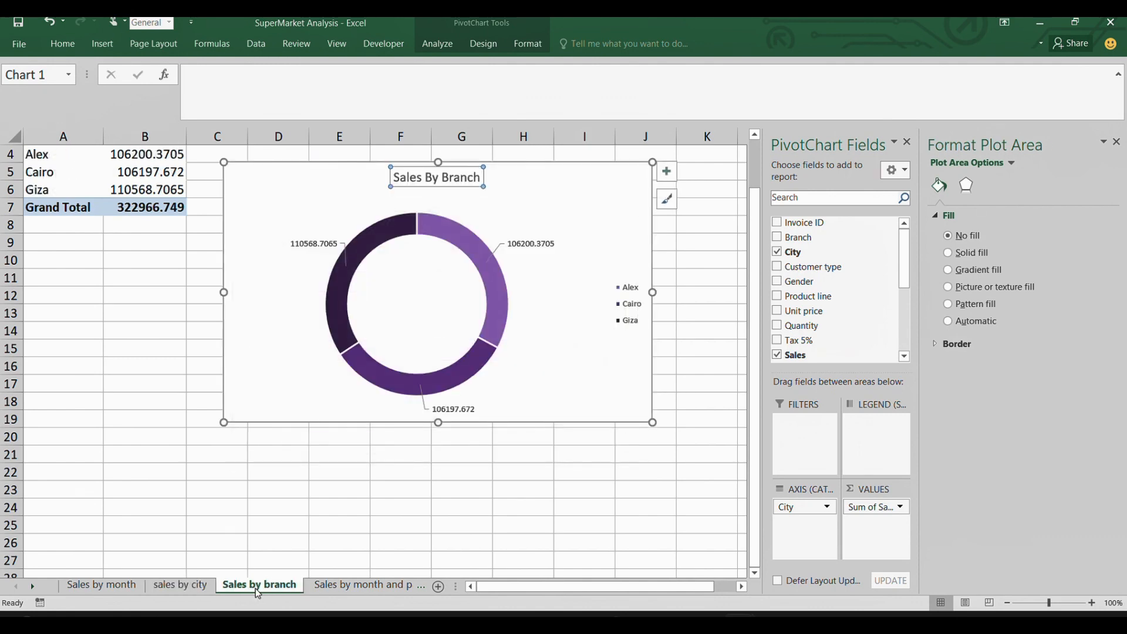
{"action": "left_click", "coordinate": [343, 588]}
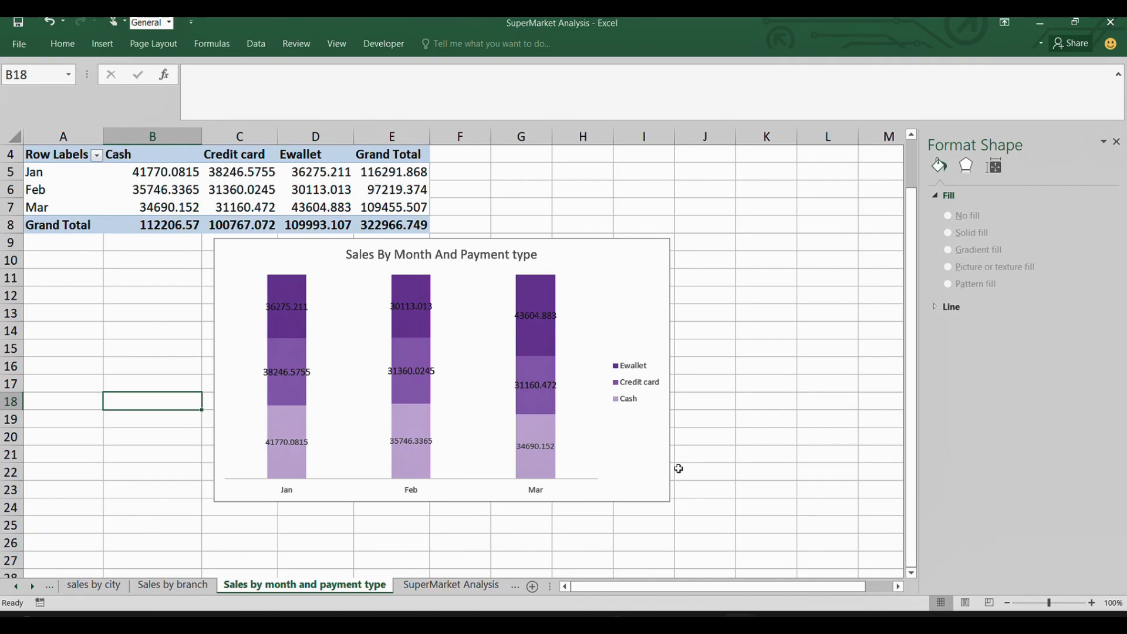
- Add a new blank worksheet after the Sales by month and payment type sheet
{"action": "left_click", "coordinate": [485, 35]}
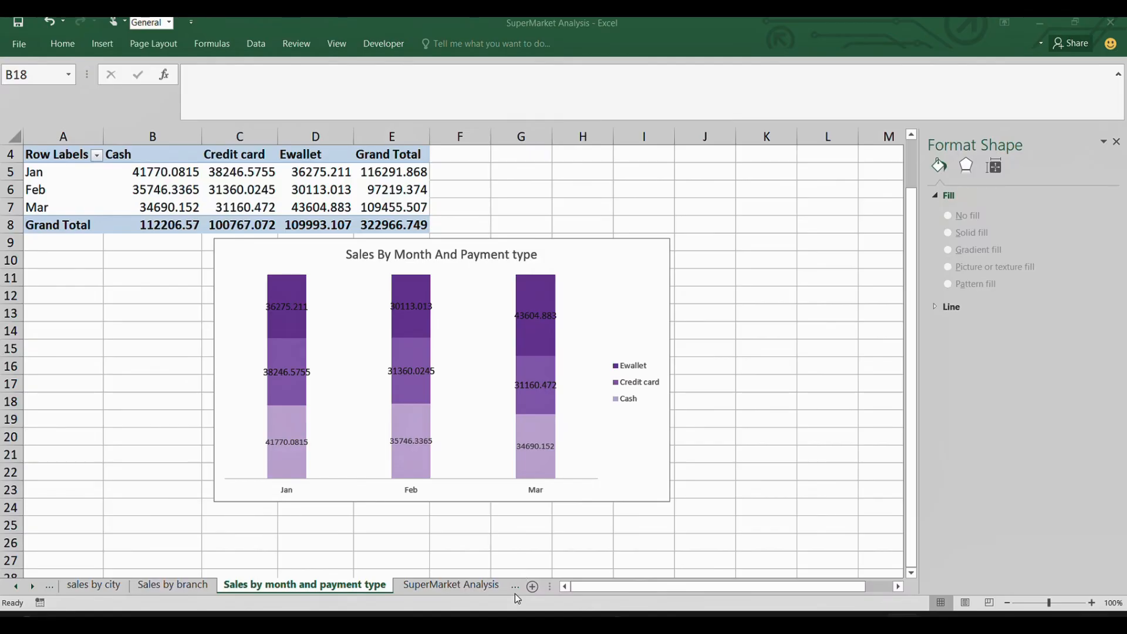
{"action": "key", "text": "Escape"}
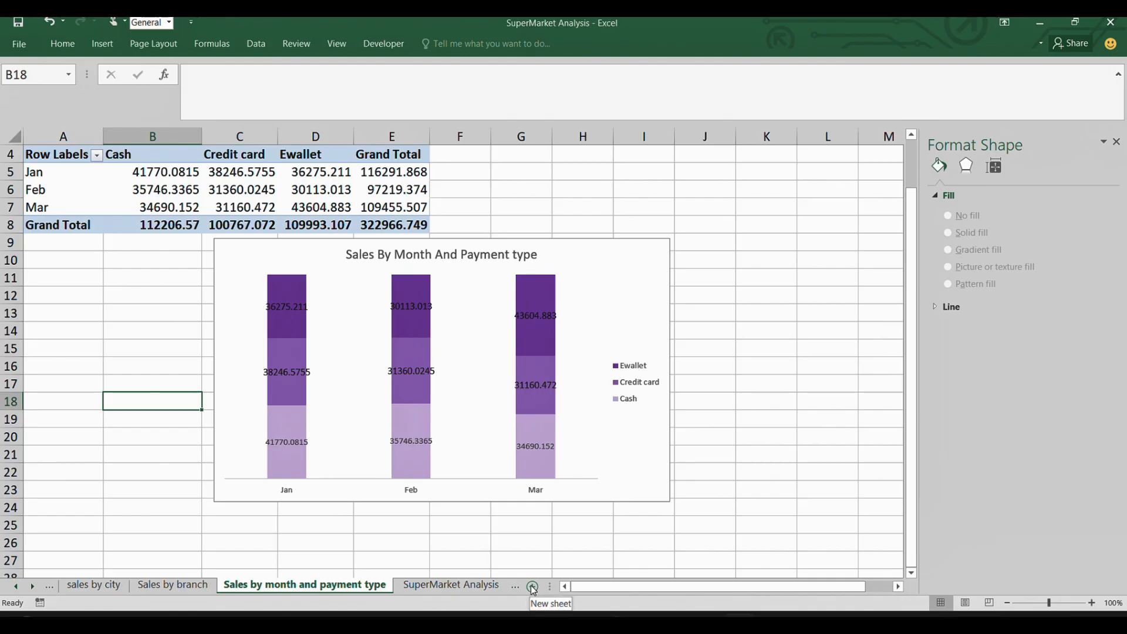
{"action": "left_click", "coordinate": [532, 586]}
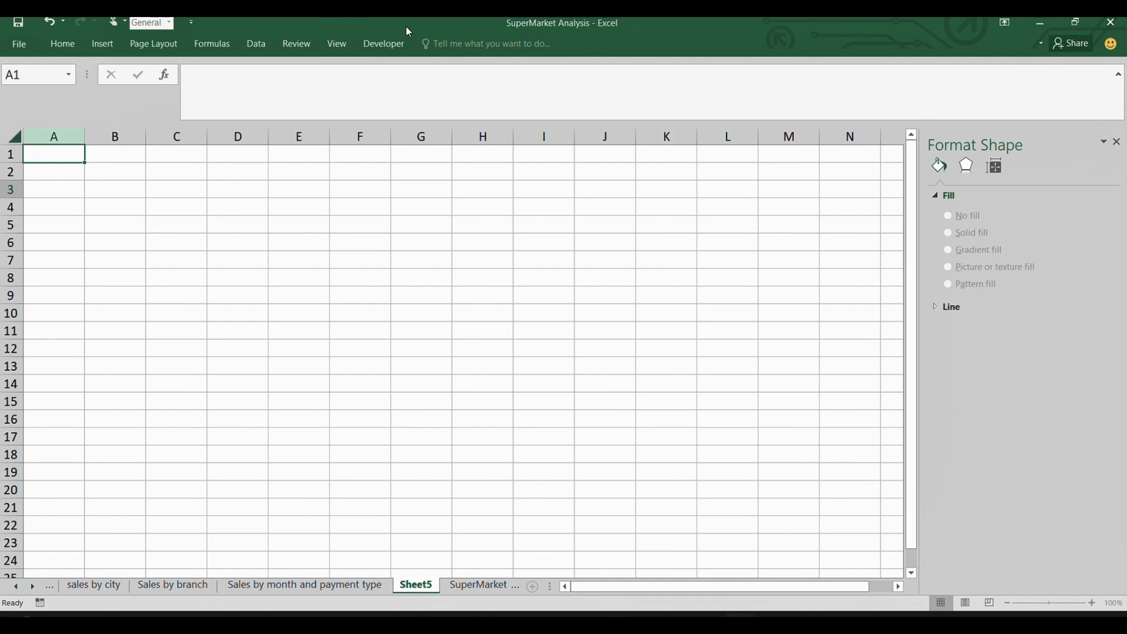
- Fill all cells of the new sheet with the theme white so that its gridlines are hidden
{"action": "left_click", "coordinate": [16, 136]}
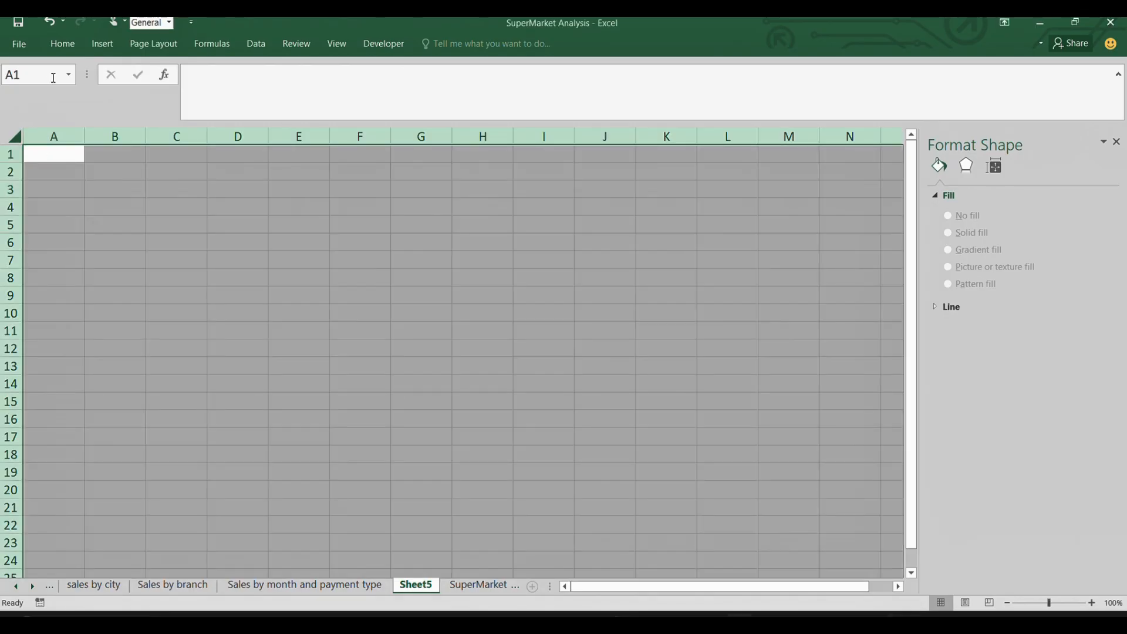
{"action": "left_click", "coordinate": [61, 44]}
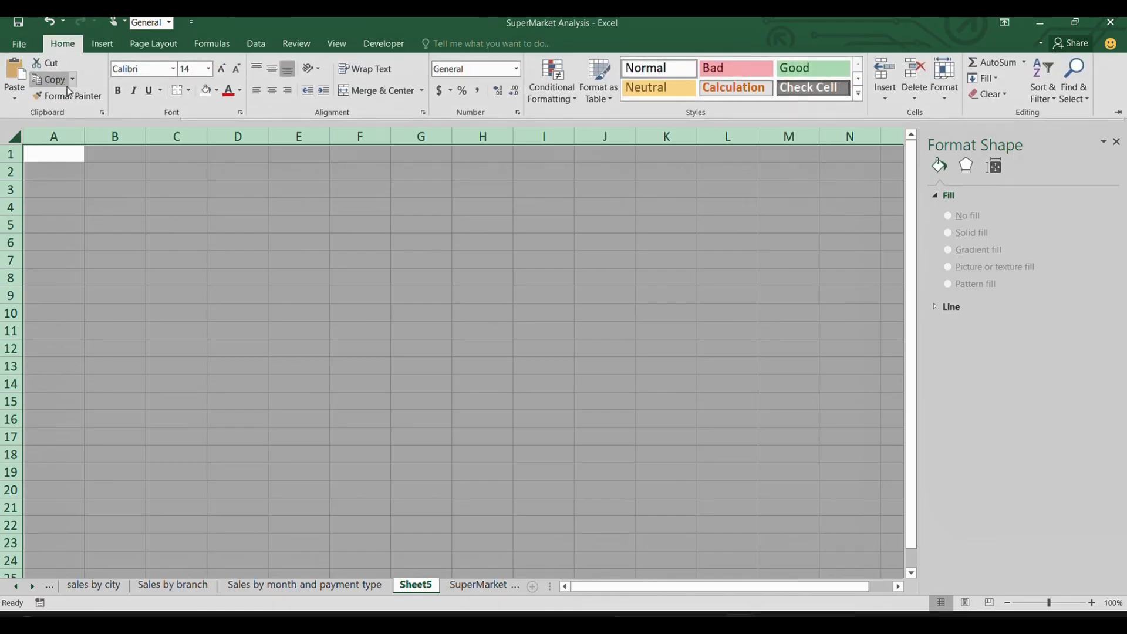
{"action": "left_click", "coordinate": [217, 92]}
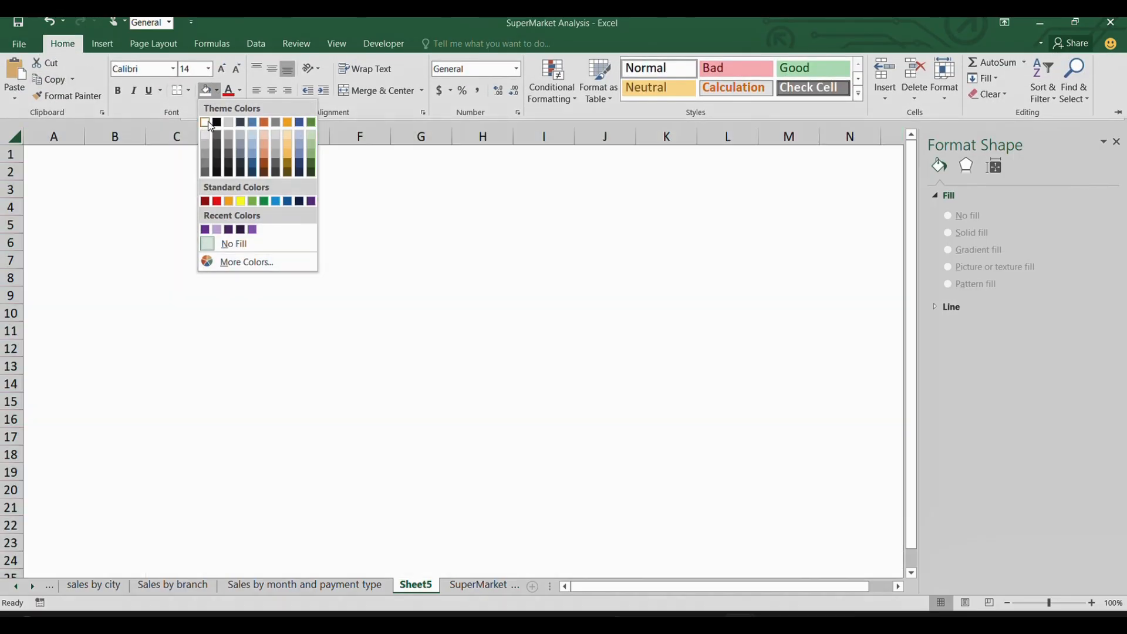
{"action": "left_click", "coordinate": [208, 122]}
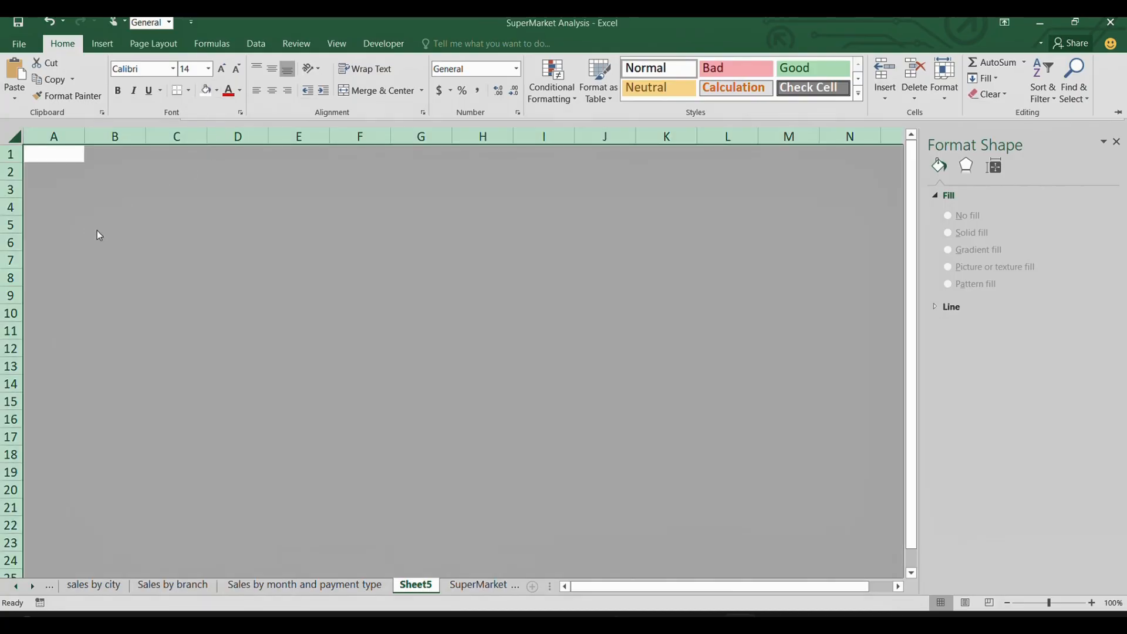
{"action": "key", "text": "ctrl+F1"}
{"action": "scroll", "coordinate": [512, 282], "scroll_direction": "down", "scroll_amount": 2}
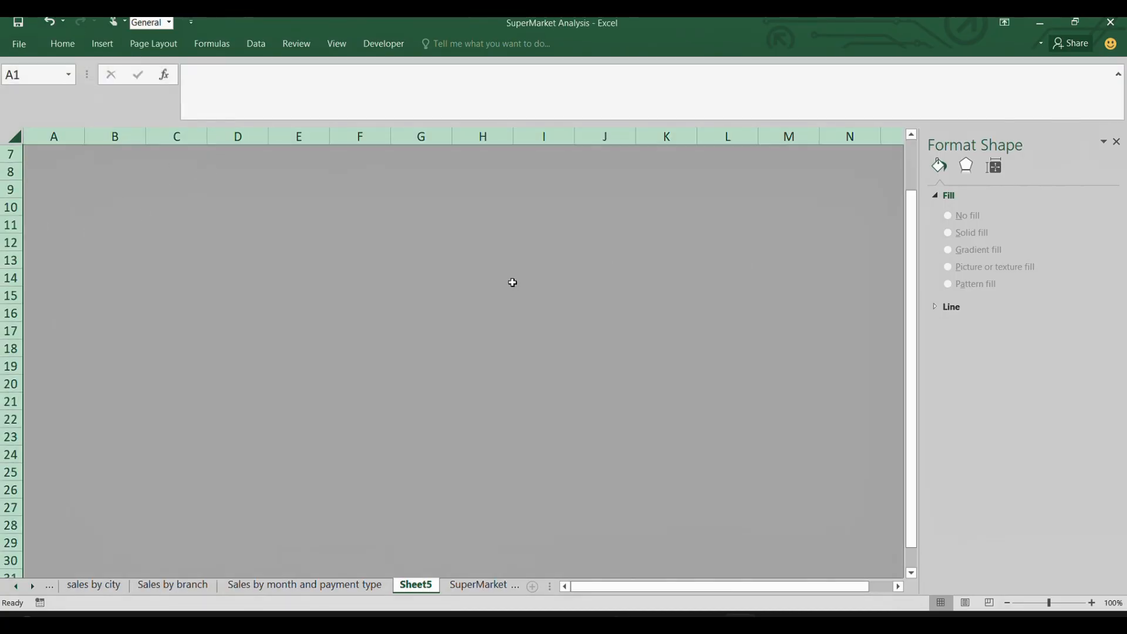
{"action": "scroll", "coordinate": [512, 282], "scroll_direction": "down", "scroll_amount": 1}
{"action": "scroll", "coordinate": [327, 287], "scroll_direction": "up", "scroll_amount": 3}
{"action": "scroll", "coordinate": [355, 254], "scroll_direction": "down", "scroll_amount": 1}
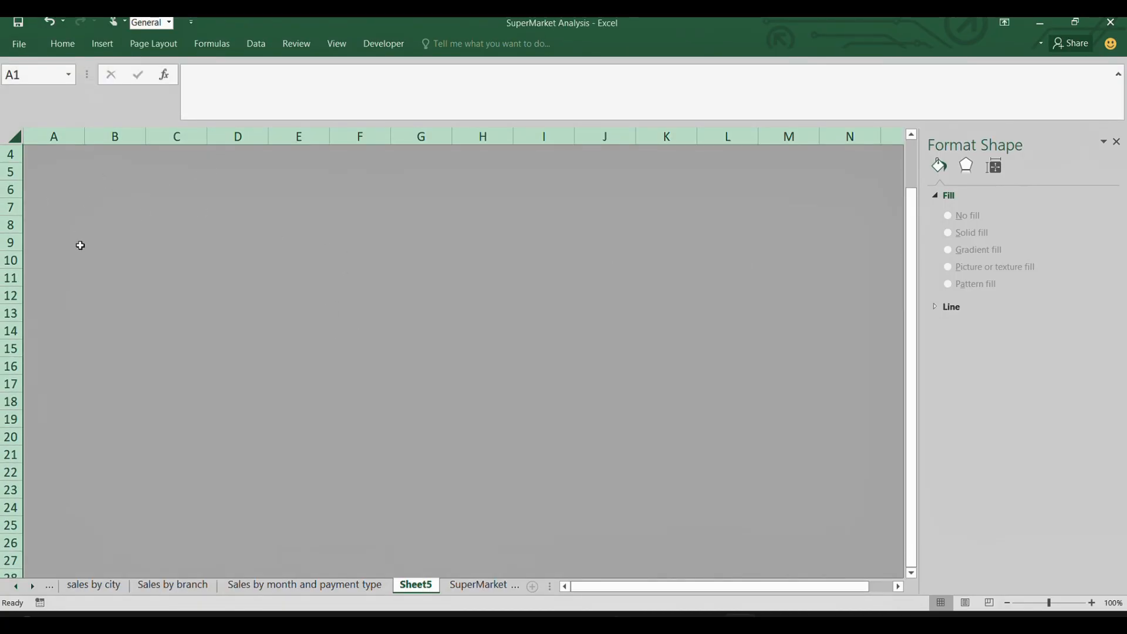
{"action": "scroll", "coordinate": [81, 245], "scroll_direction": "up", "scroll_amount": 1}
{"action": "left_click", "coordinate": [70, 170]}
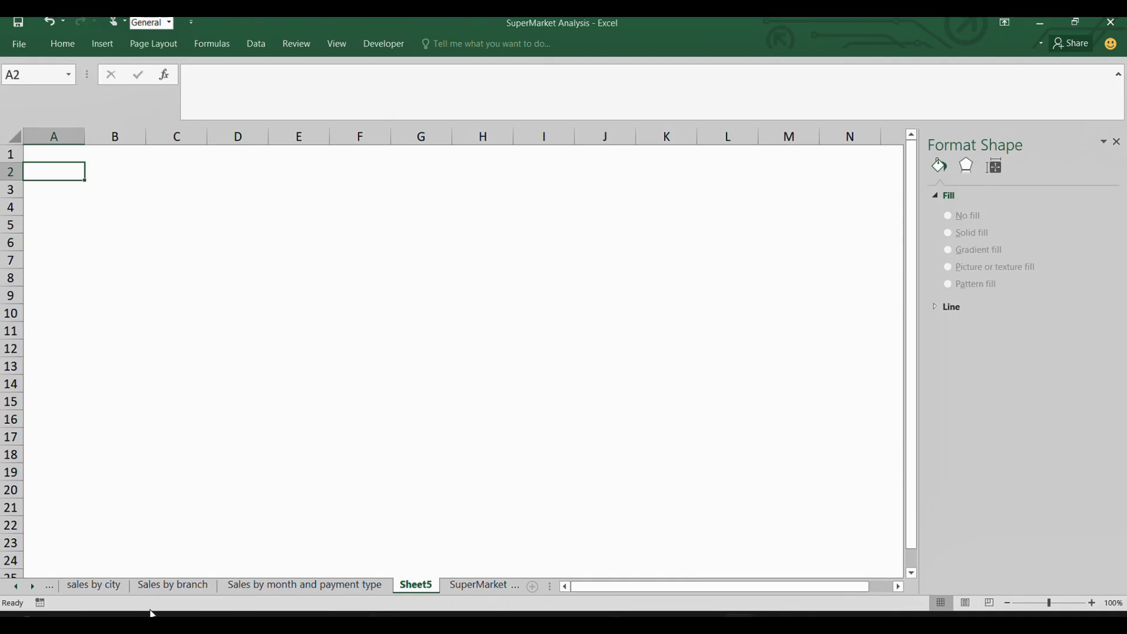
- Move the Sales By Month chart from its own sheet to Sheet5 as an embedded object
{"action": "left_click", "coordinate": [32, 587]}
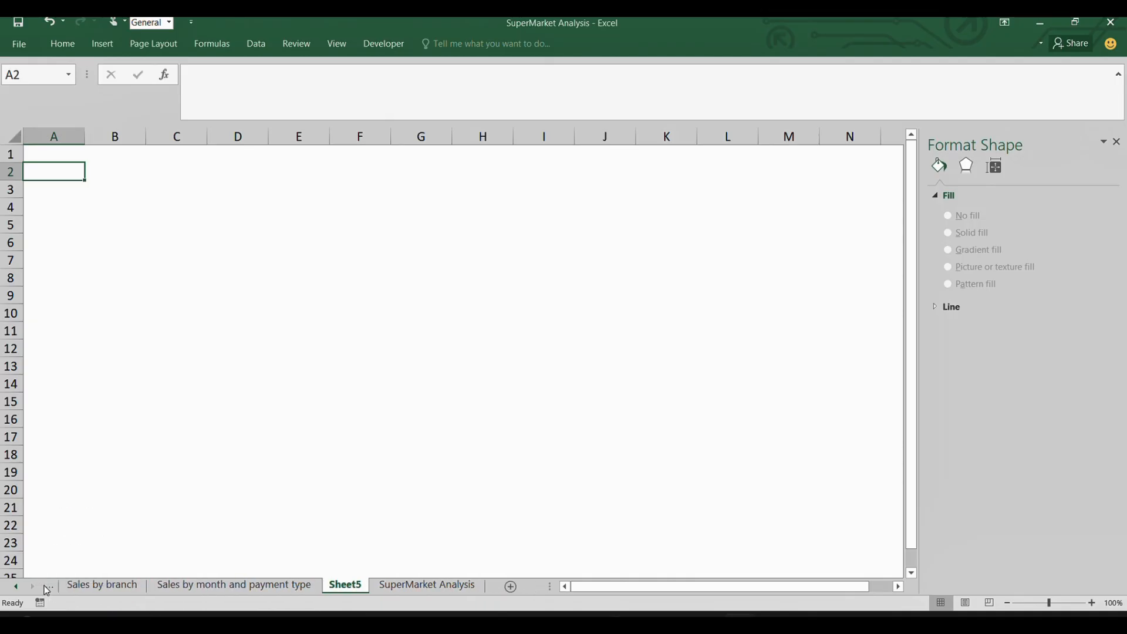
{"action": "left_click", "coordinate": [48, 587]}
{"action": "left_click", "coordinate": [48, 586]}
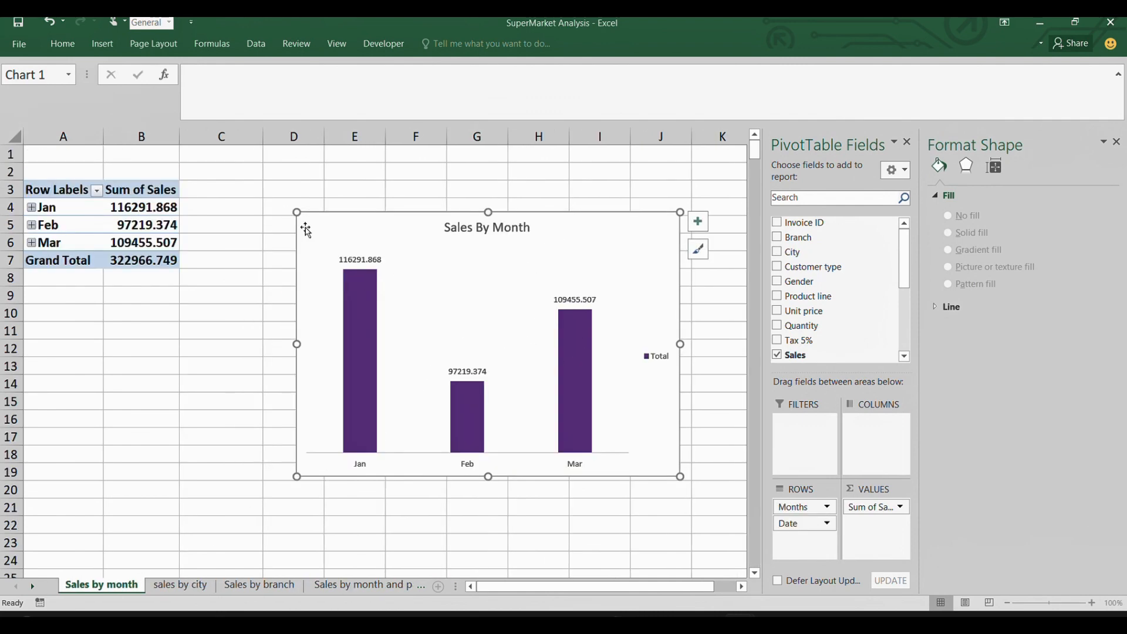
{"action": "right_click", "coordinate": [309, 223]}
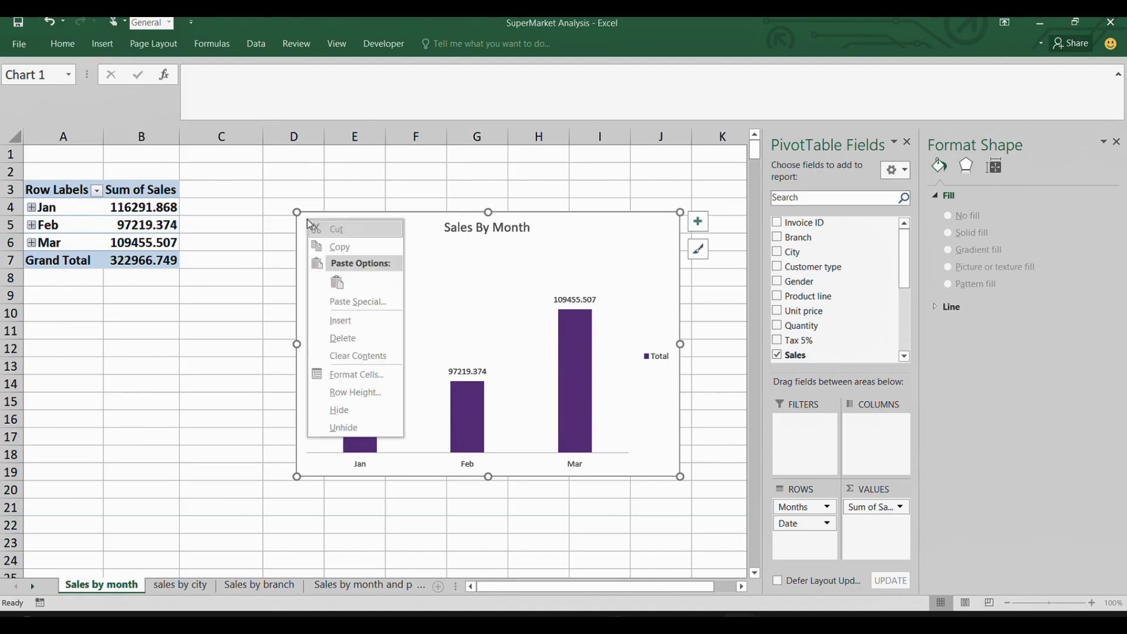
{"action": "left_click", "coordinate": [307, 232]}
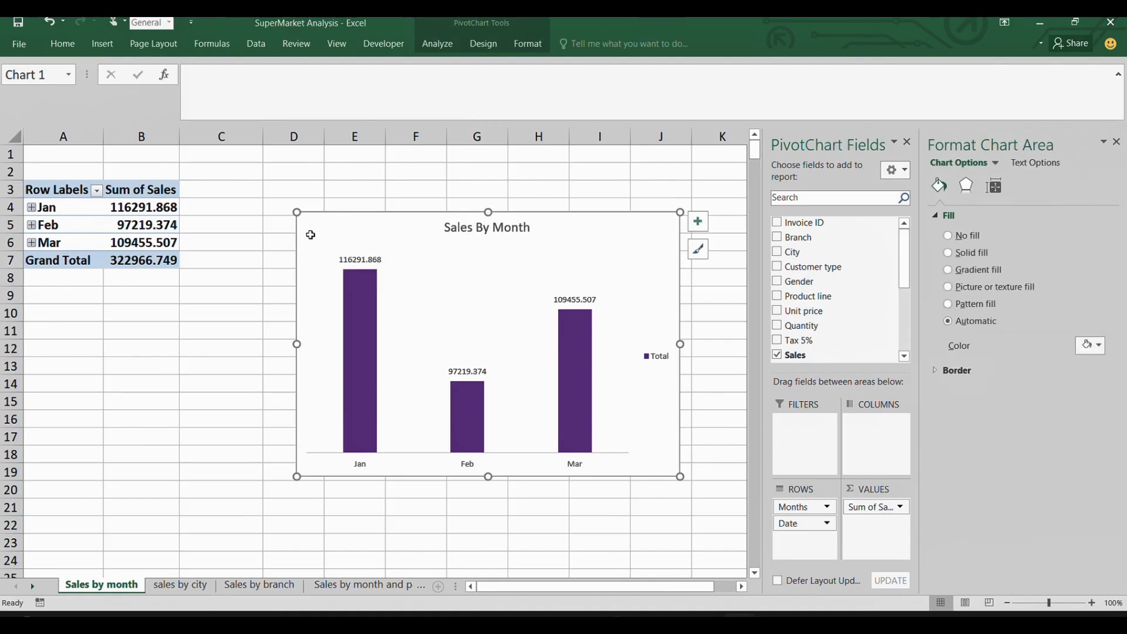
{"action": "right_click", "coordinate": [310, 229]}
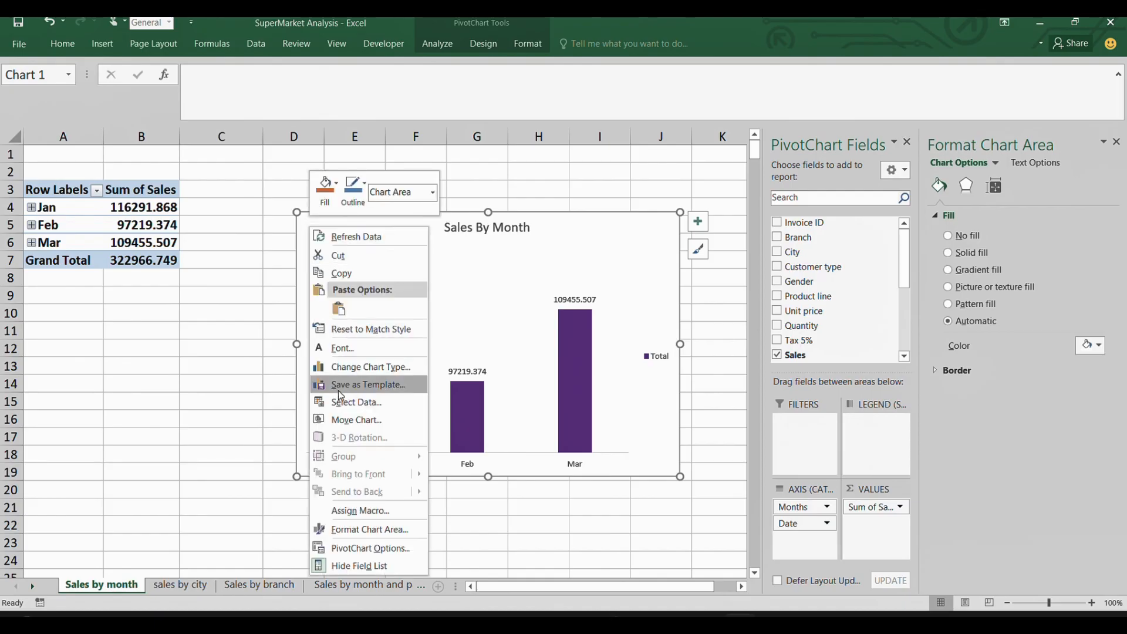
{"action": "left_click", "coordinate": [350, 428]}
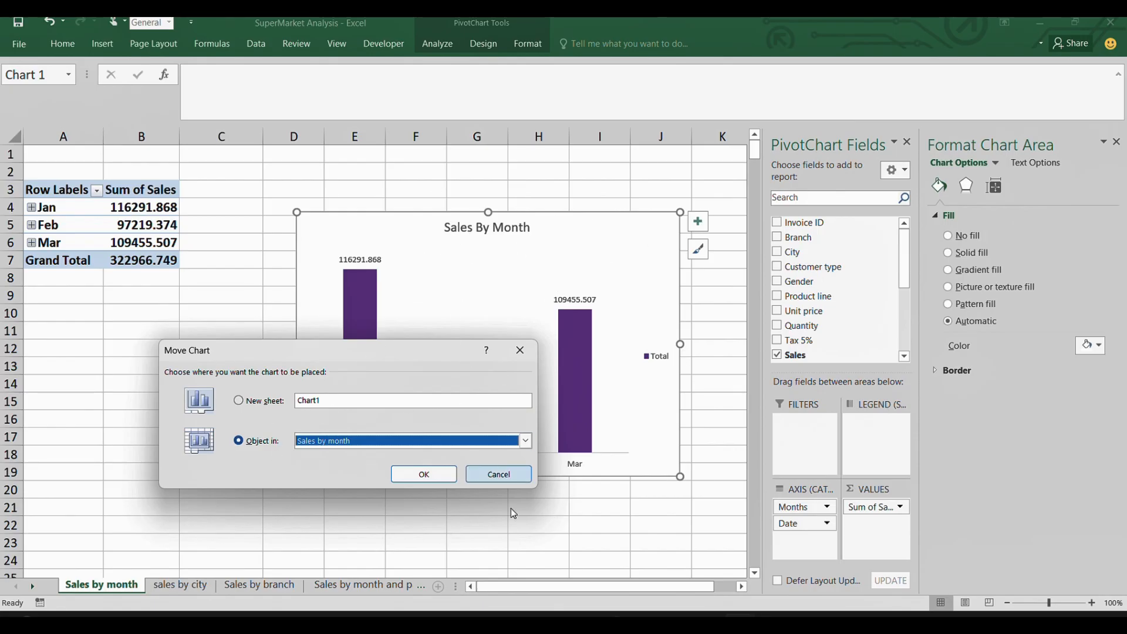
{"action": "left_click", "coordinate": [525, 441]}
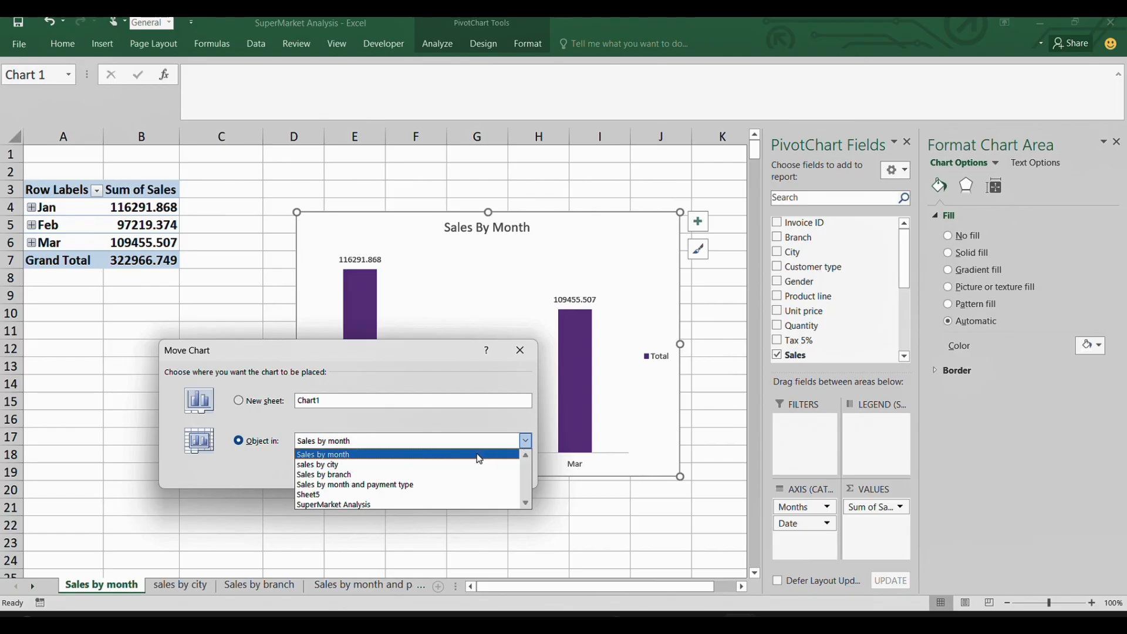
{"action": "left_click", "coordinate": [352, 496]}
{"action": "left_click", "coordinate": [429, 475]}
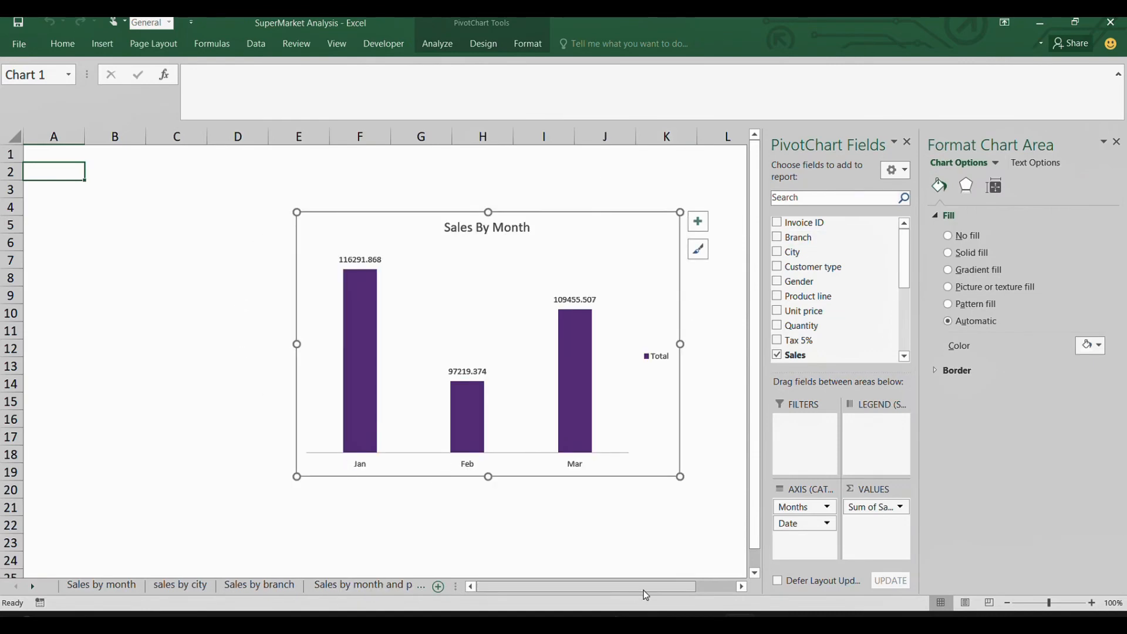
- Rename Sheet5 as Dashboard
{"action": "left_click_drag", "start_coordinate": [639, 590], "coordinate": [659, 590]}
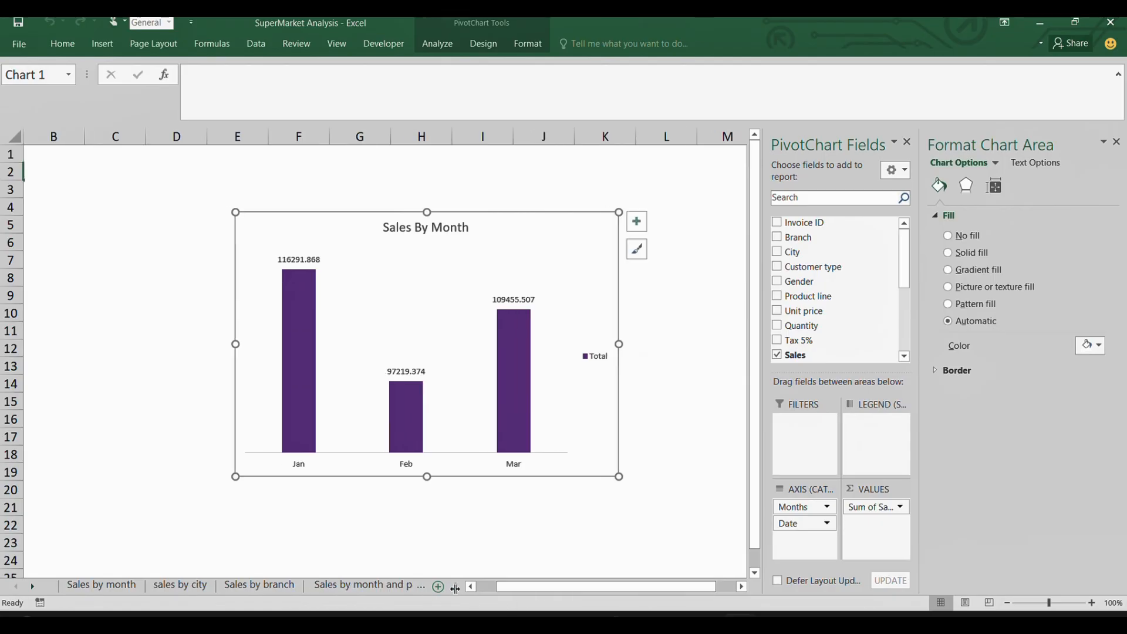
{"action": "left_click", "coordinate": [346, 585]}
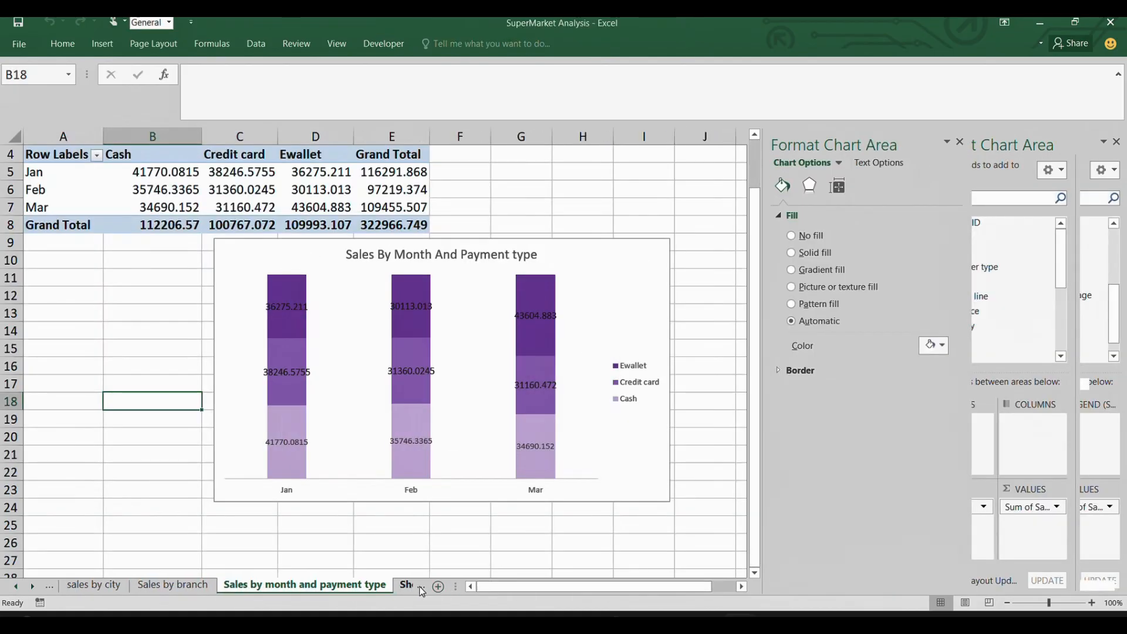
{"action": "left_click", "coordinate": [421, 588]}
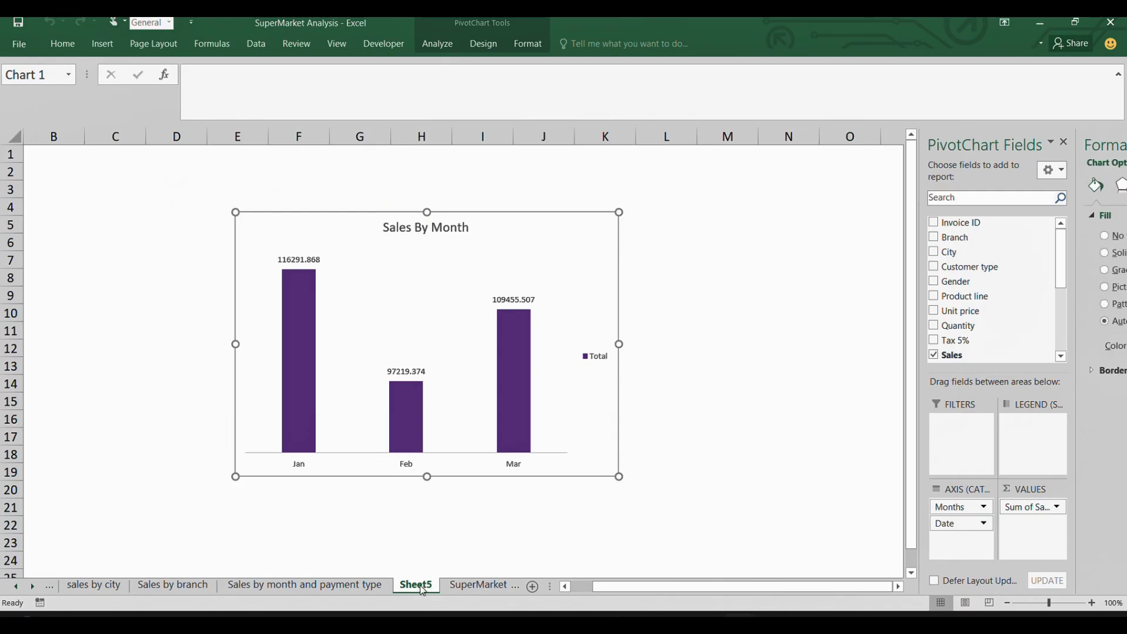
{"action": "left_click", "coordinate": [352, 590]}
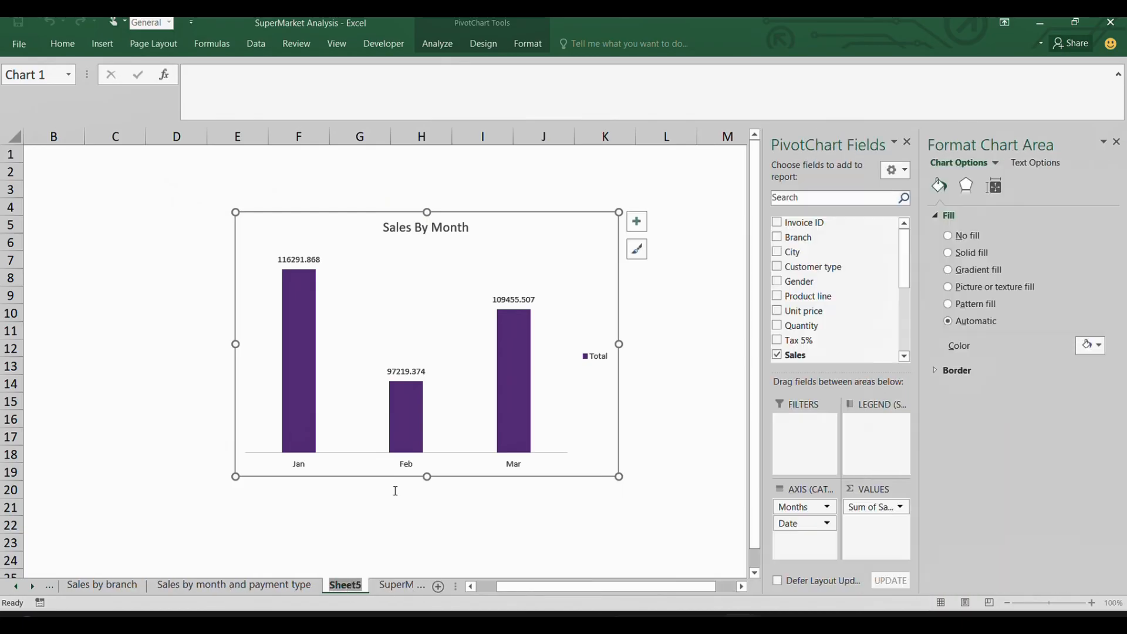
{"action": "type", "text": "D"}
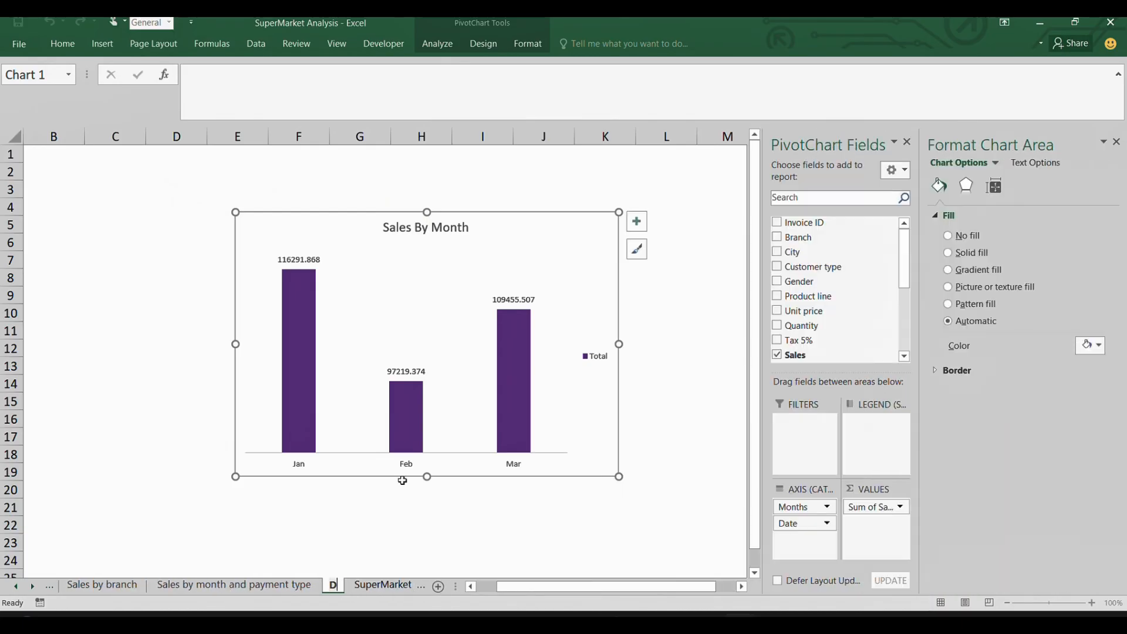
{"action": "type", "text": "ashboard"}
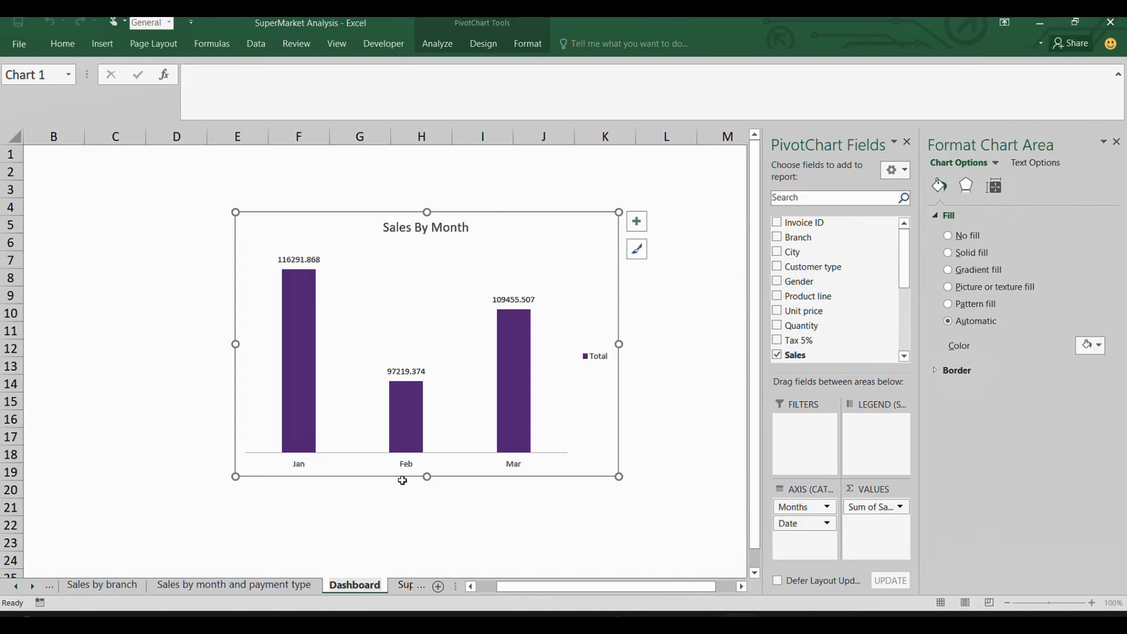
{"action": "left_click", "coordinate": [93, 292]}
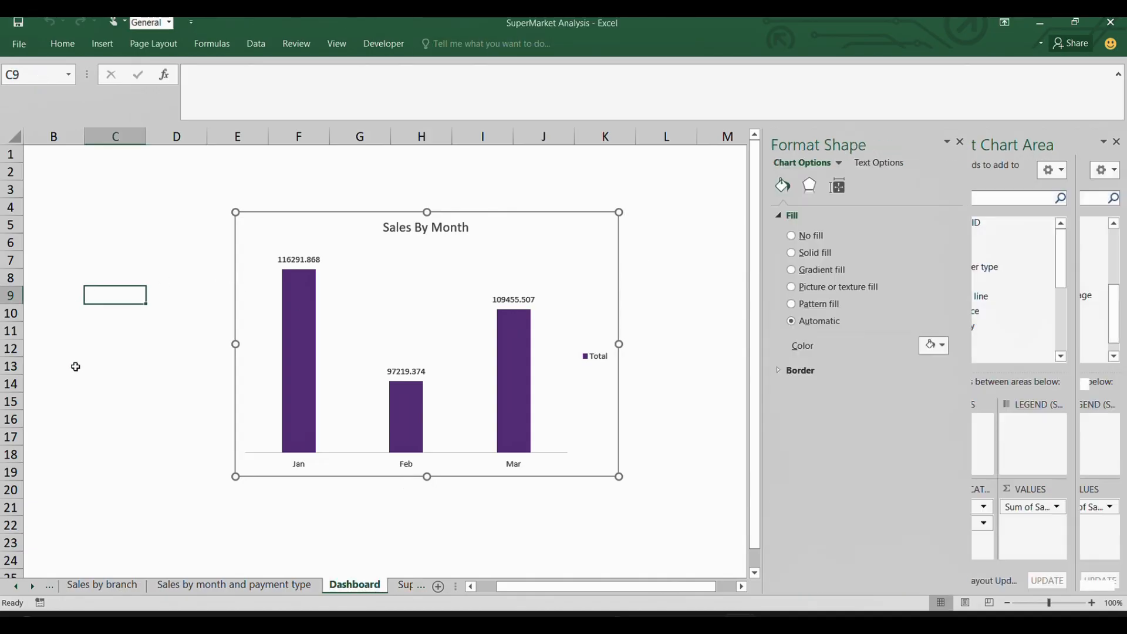
- Shrink the Sales By Month chart and place it near the sheet's upper left, spanning about B2 to G14
{"action": "left_click", "coordinate": [248, 212]}
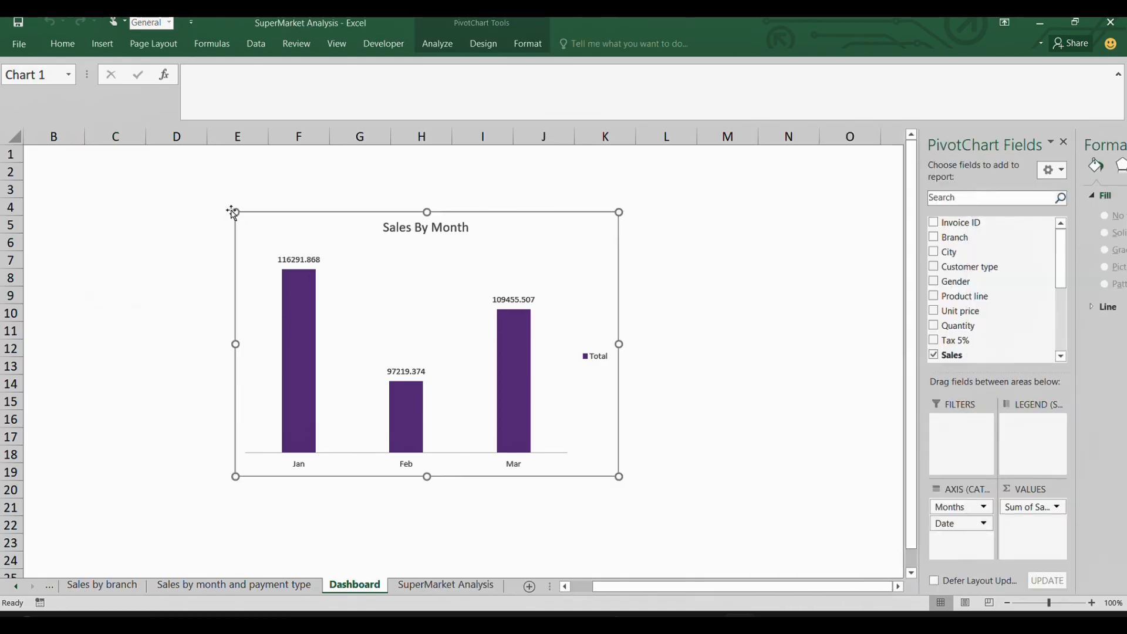
{"action": "left_click_drag", "start_coordinate": [237, 210], "coordinate": [126, 210]}
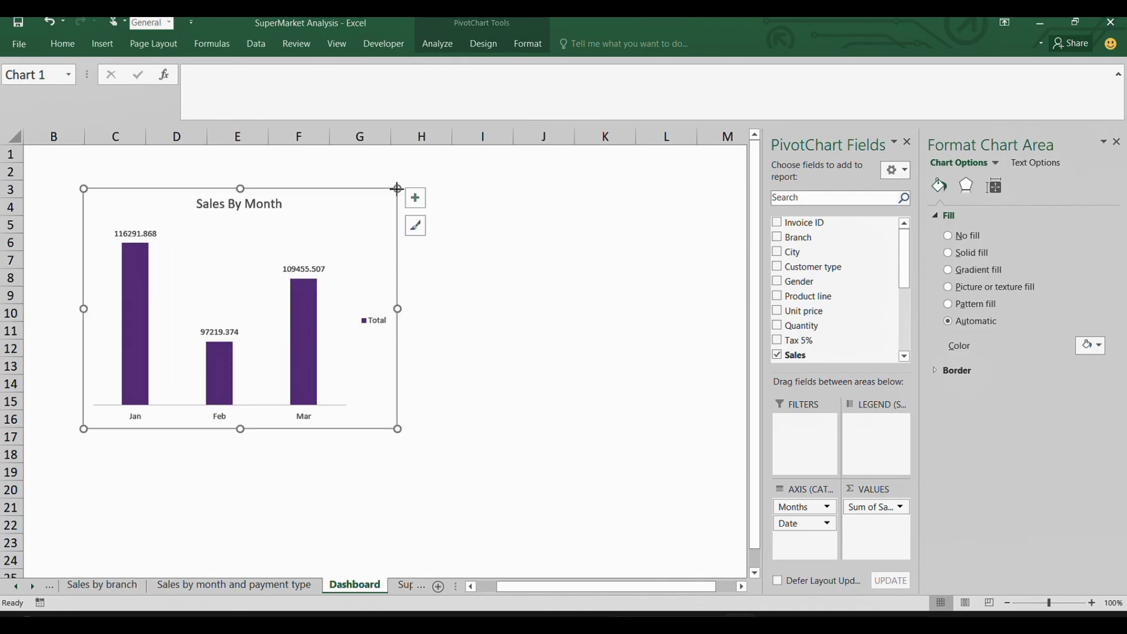
{"action": "left_click_drag", "start_coordinate": [398, 189], "coordinate": [295, 195]}
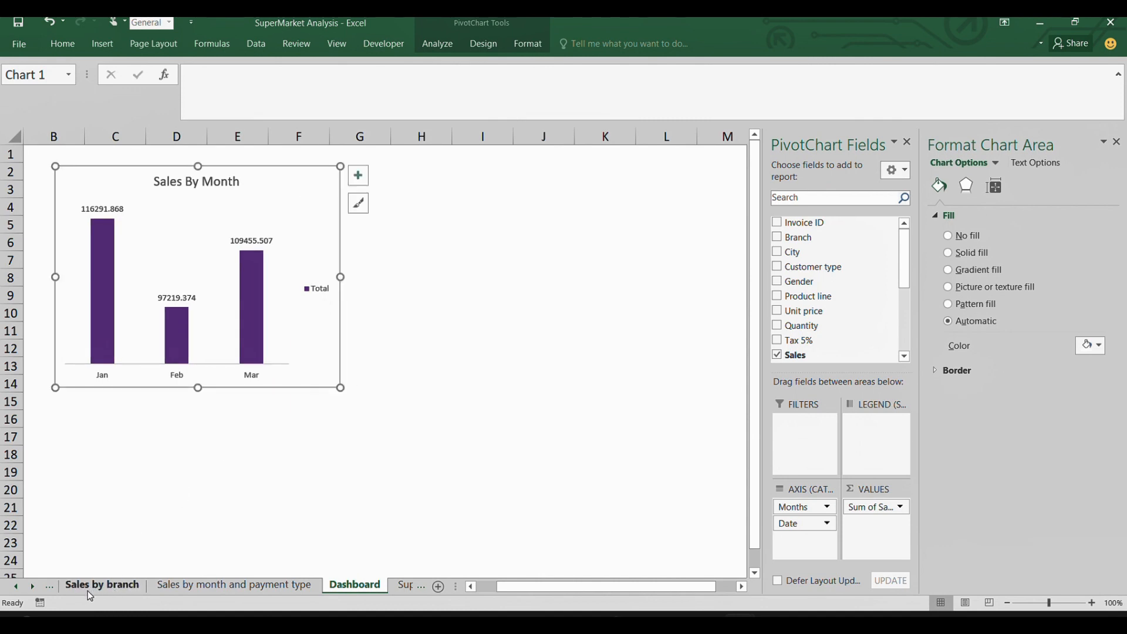
- Move the Sales By City chart from the sales by city sheet to the Dashboard sheet as an embedded object
{"action": "left_click", "coordinate": [17, 586]}
{"action": "left_click", "coordinate": [17, 586]}
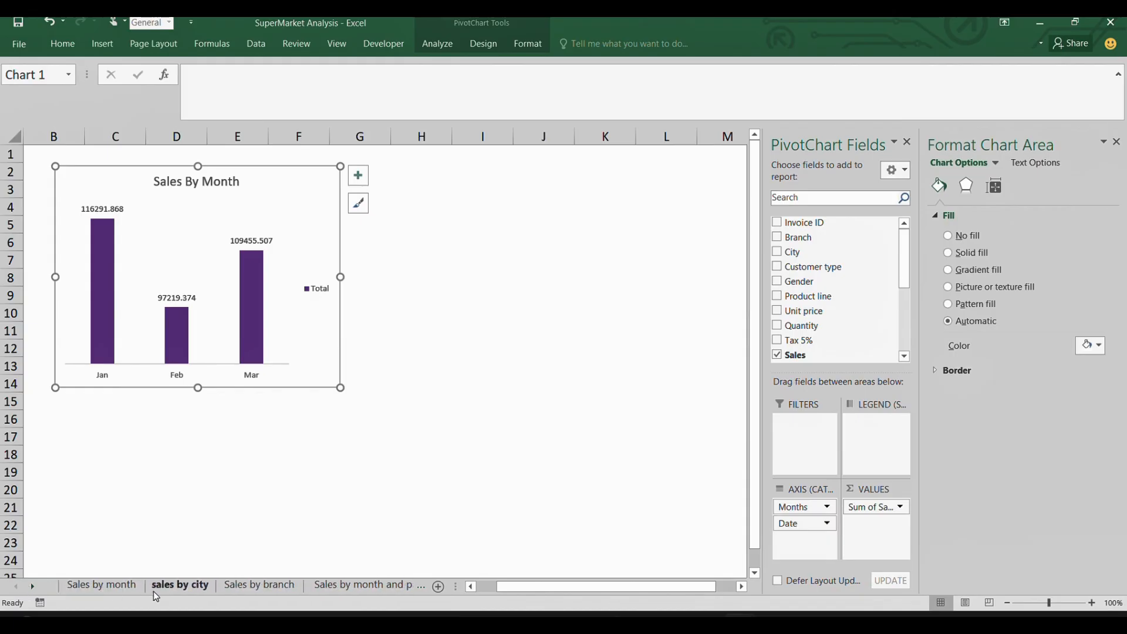
{"action": "left_click", "coordinate": [171, 594]}
{"action": "left_click", "coordinate": [485, 339]}
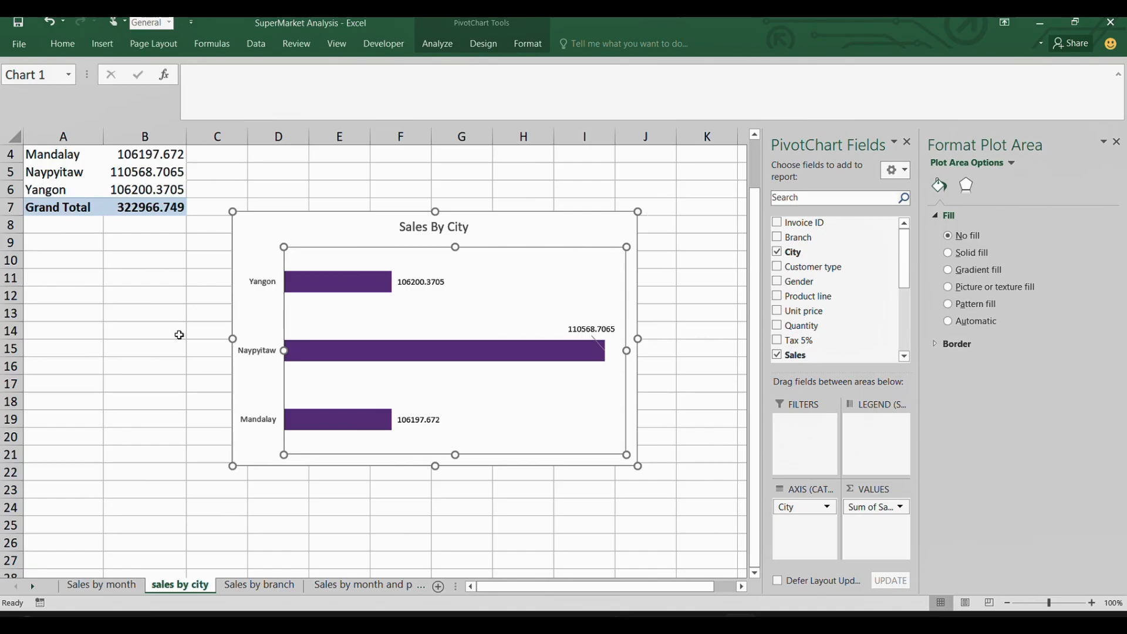
{"action": "left_click", "coordinate": [176, 332]}
{"action": "left_click", "coordinate": [217, 241]}
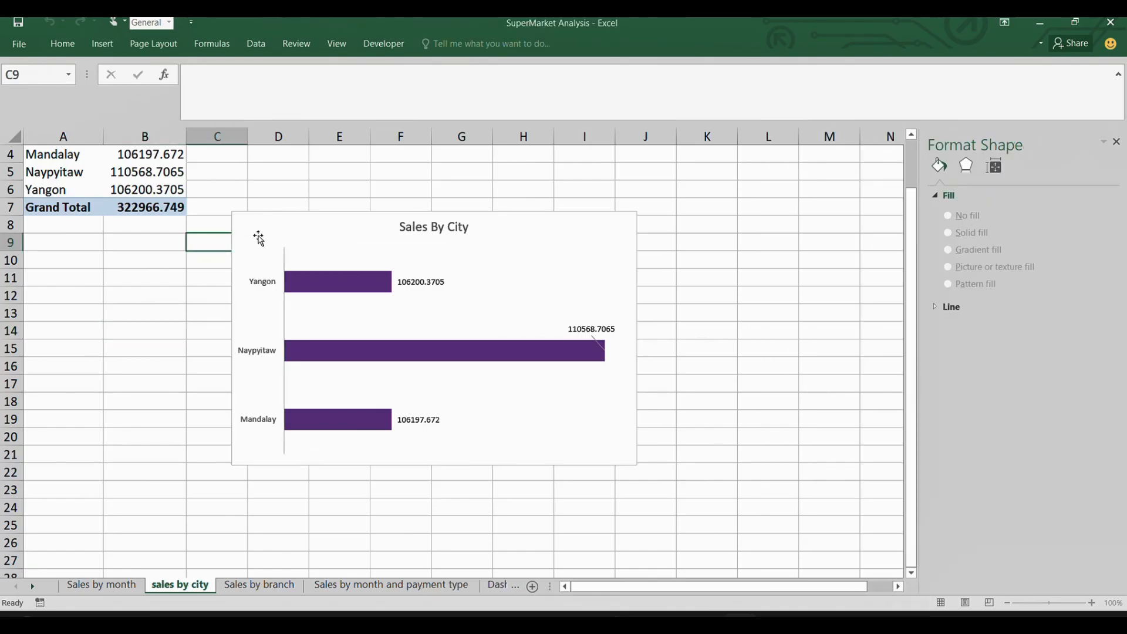
{"action": "left_click", "coordinate": [259, 238]}
{"action": "right_click", "coordinate": [262, 239]}
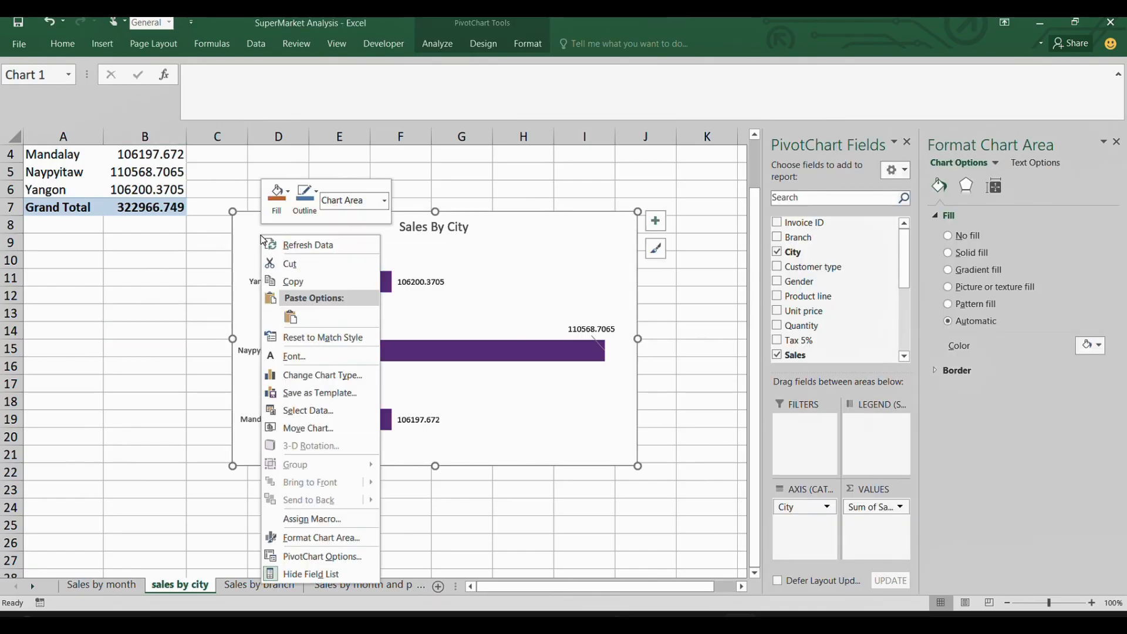
{"action": "left_click", "coordinate": [291, 437]}
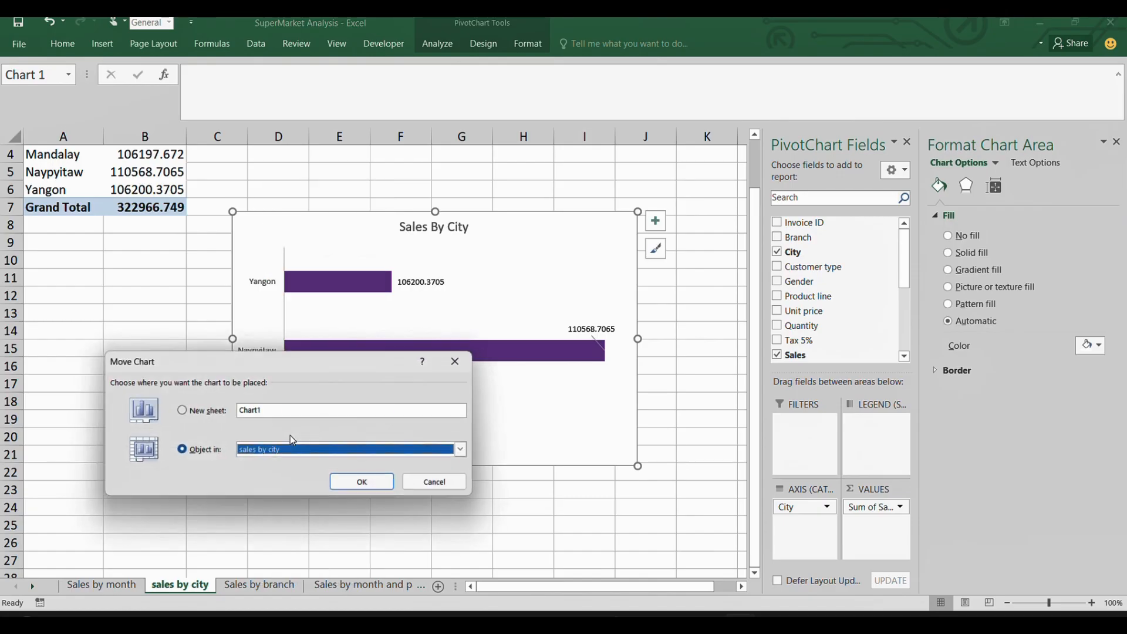
{"action": "left_click", "coordinate": [467, 450]}
{"action": "left_click", "coordinate": [309, 503]}
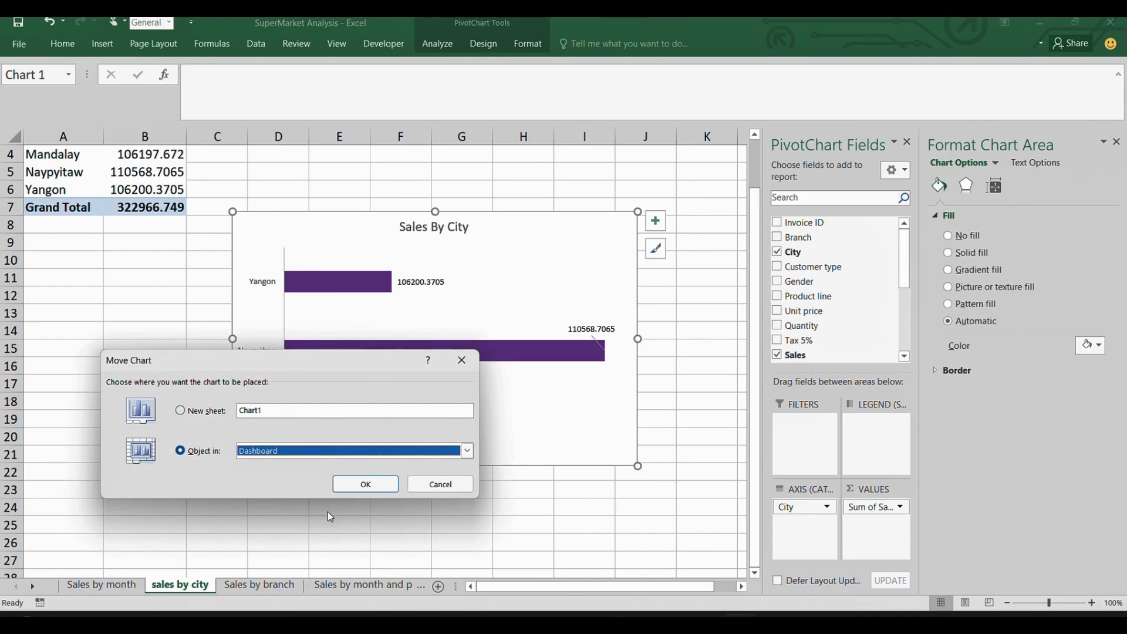
{"action": "left_click", "coordinate": [365, 485]}
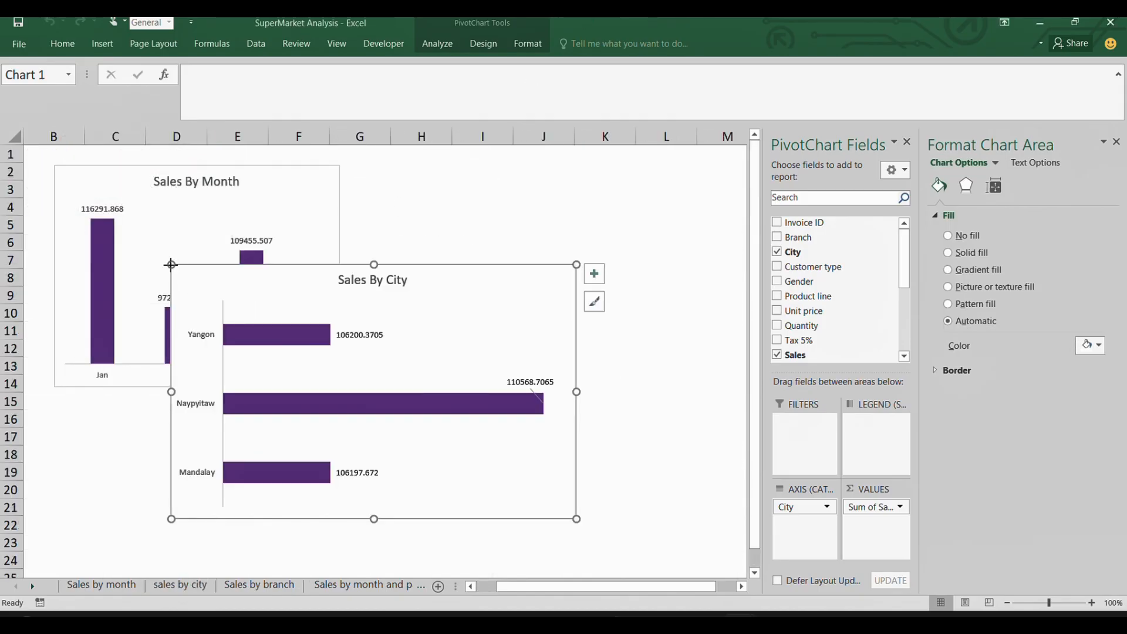
- Place a smaller Sales By City chart beside the Sales By Month chart, and reduce the month chart to about B2 to F13
{"action": "left_click_drag", "start_coordinate": [171, 264], "coordinate": [389, 185]}
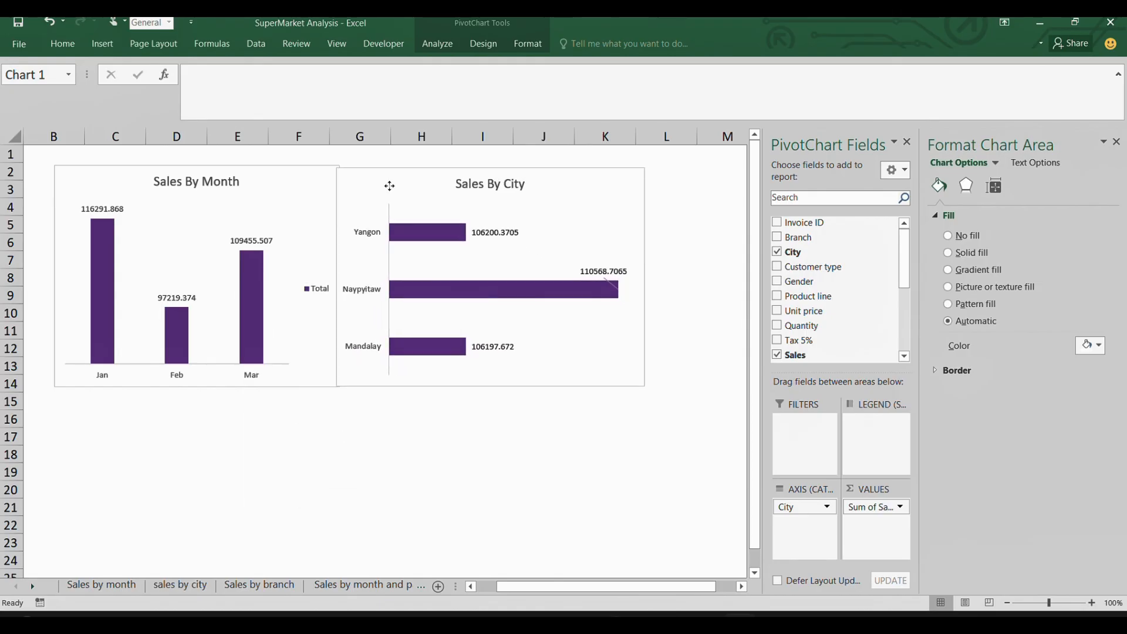
{"action": "left_click", "coordinate": [204, 203]}
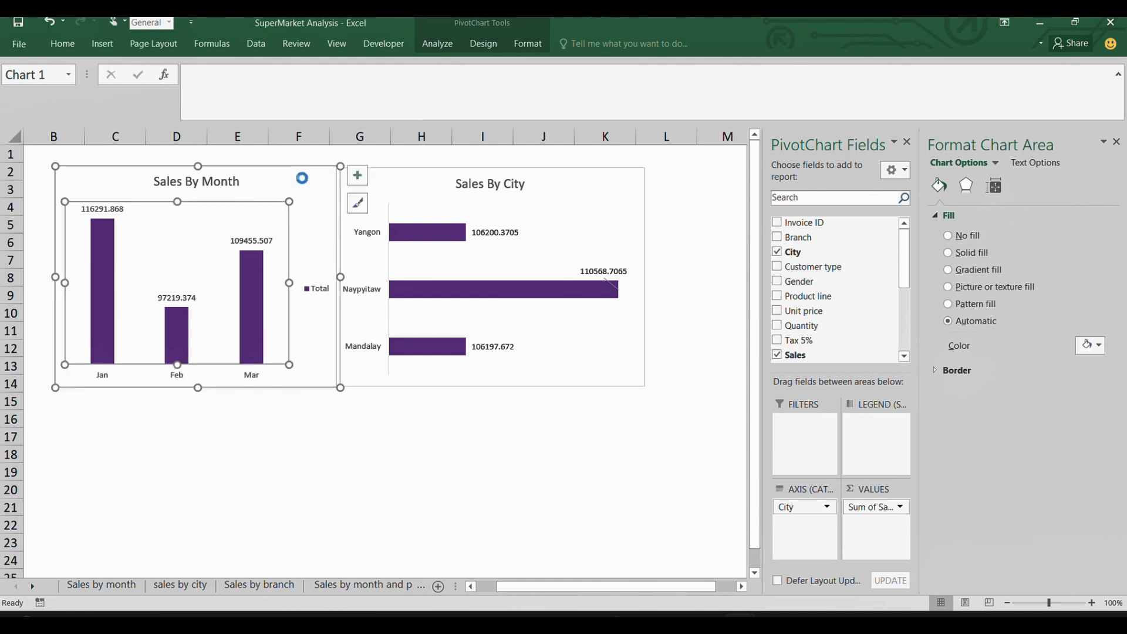
{"action": "left_click_drag", "start_coordinate": [339, 166], "coordinate": [291, 166]}
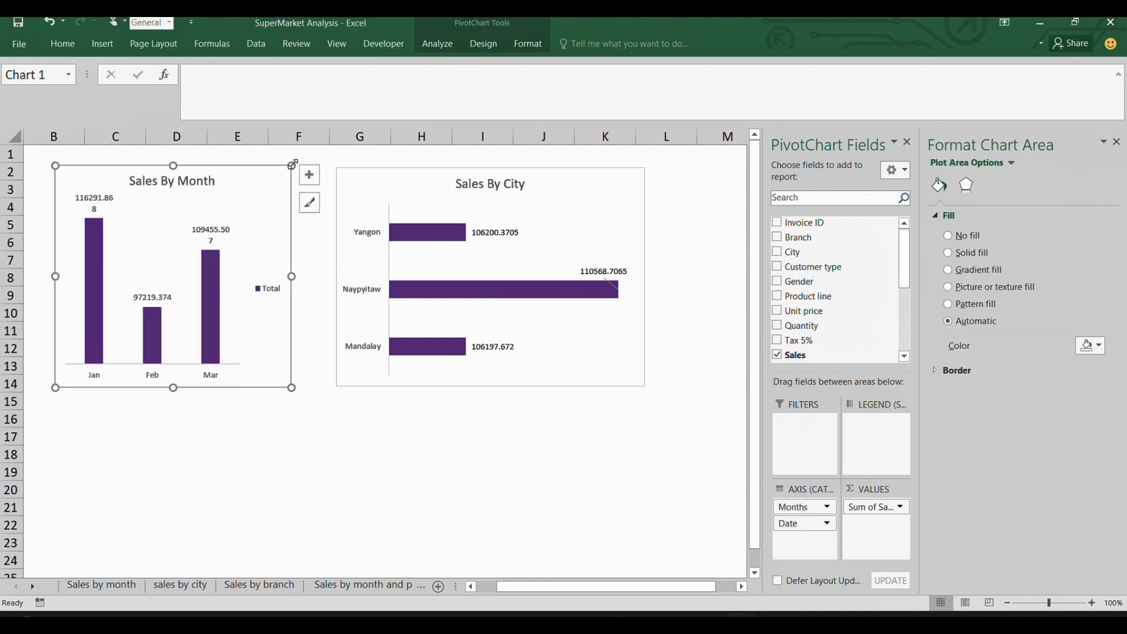
{"action": "left_click_drag", "start_coordinate": [292, 389], "coordinate": [298, 374]}
- Shrink the Sales By City chart to span about G3 to K14, undoing the stray shift of its plot area
{"action": "left_click", "coordinate": [565, 214]}
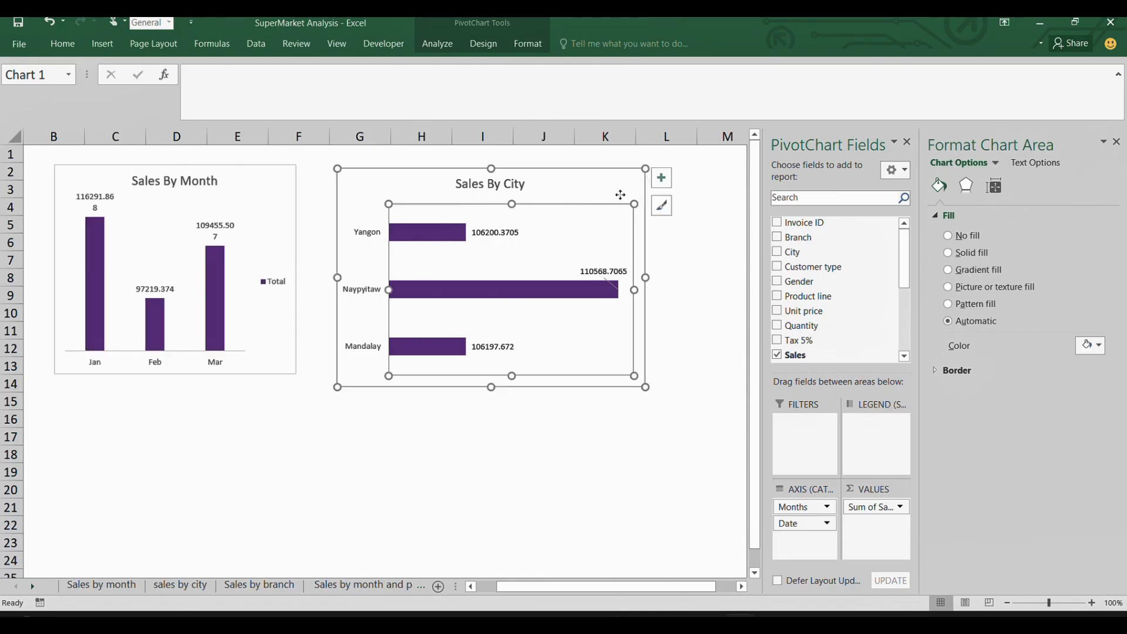
{"action": "left_click_drag", "start_coordinate": [637, 173], "coordinate": [599, 190]}
{"action": "left_click_drag", "start_coordinate": [540, 231], "coordinate": [510, 206]}
{"action": "key", "text": "ctrl+z"}
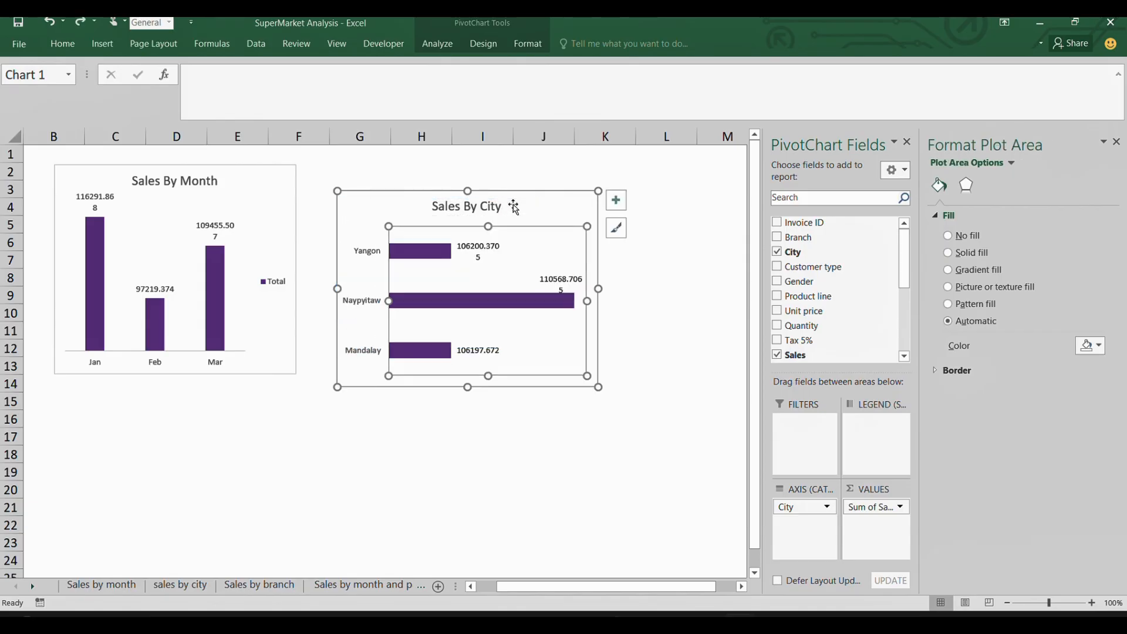
- Move the Sales By City chart against the Sales By Month chart's right edge and stretch it to the same height, then deselect it
{"action": "left_click", "coordinate": [700, 223]}
{"action": "left_click", "coordinate": [643, 194]}
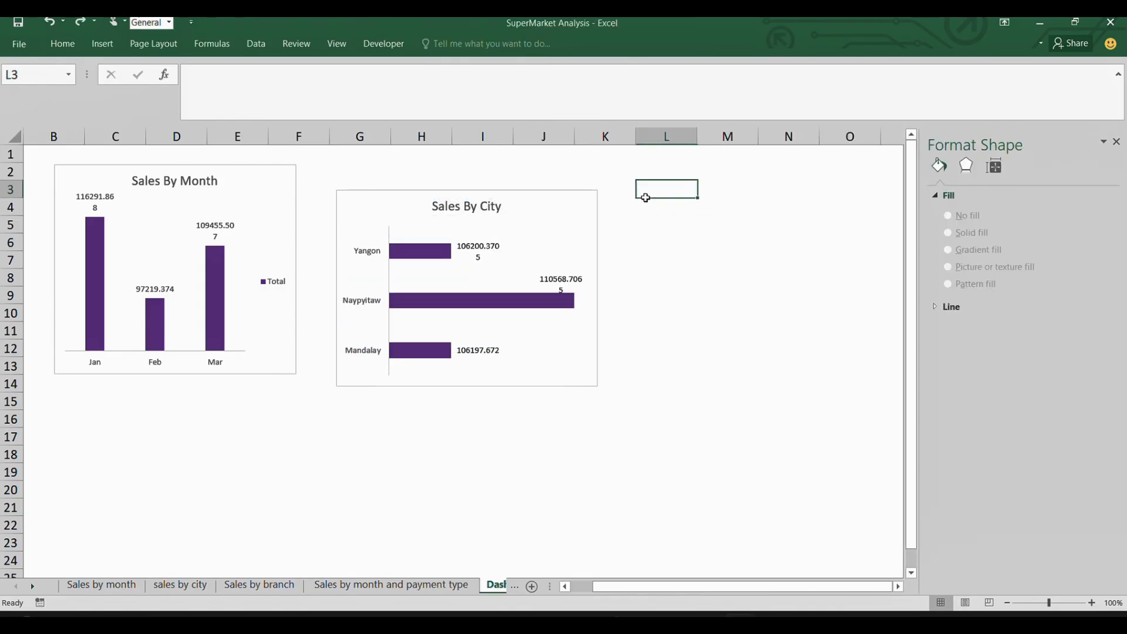
{"action": "left_click", "coordinate": [588, 214]}
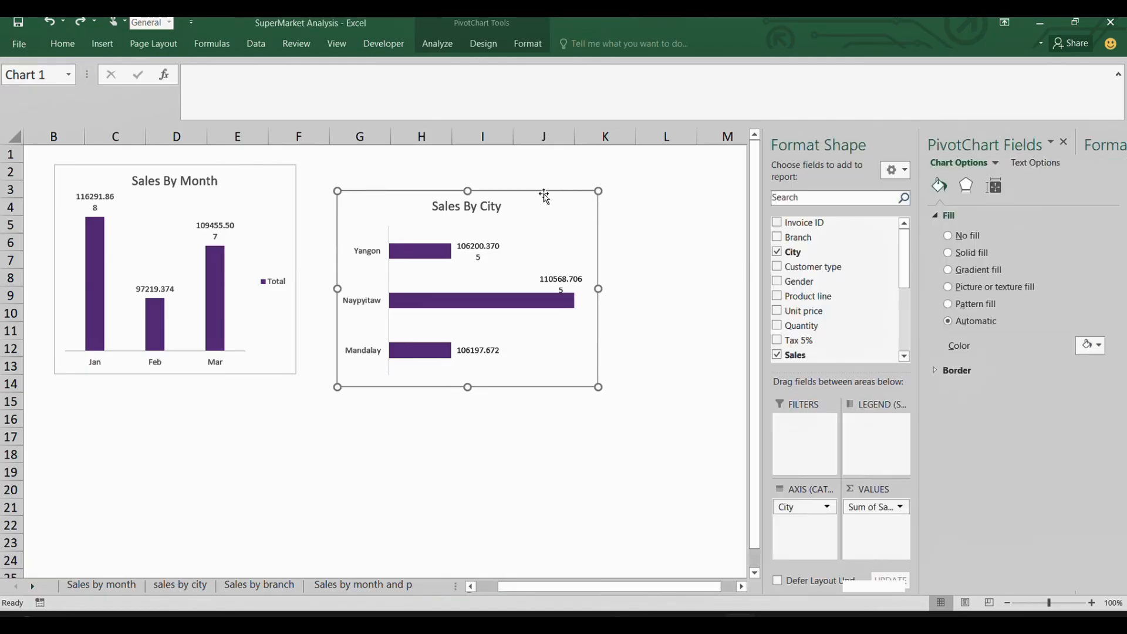
{"action": "left_click_drag", "start_coordinate": [588, 214], "coordinate": [549, 185]}
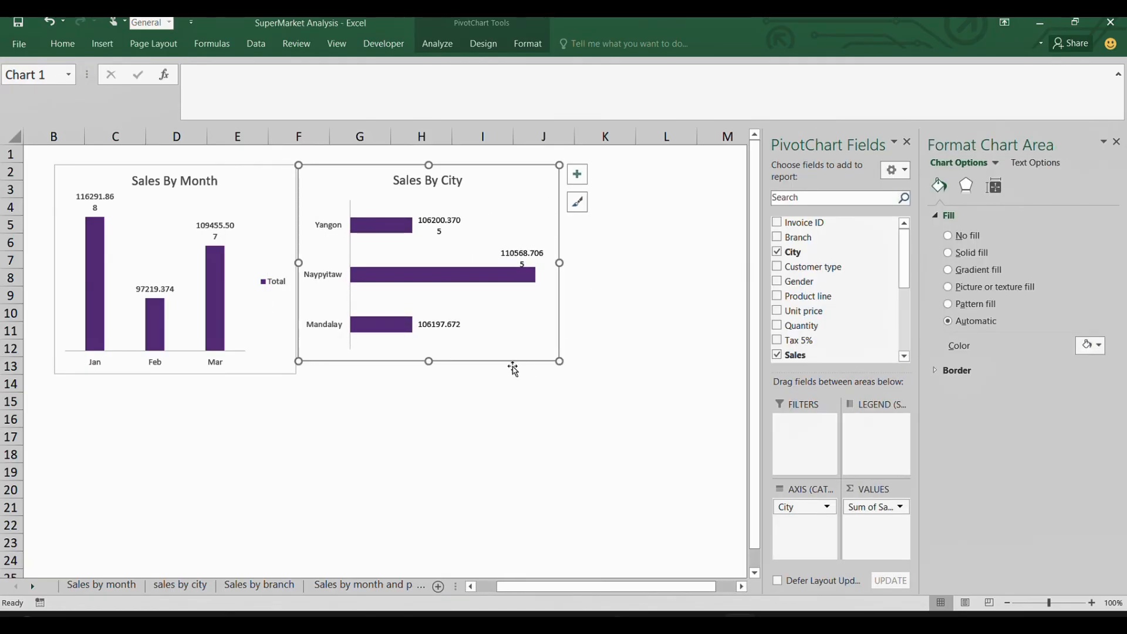
{"action": "left_click_drag", "start_coordinate": [428, 361], "coordinate": [428, 373]}
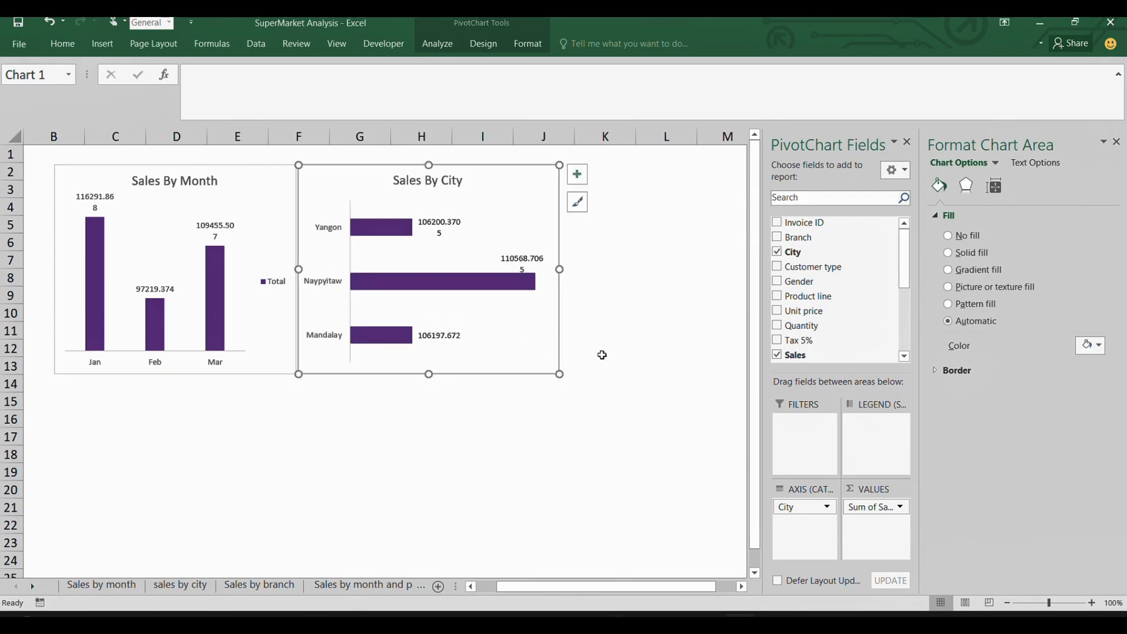
{"action": "left_click", "coordinate": [601, 354]}
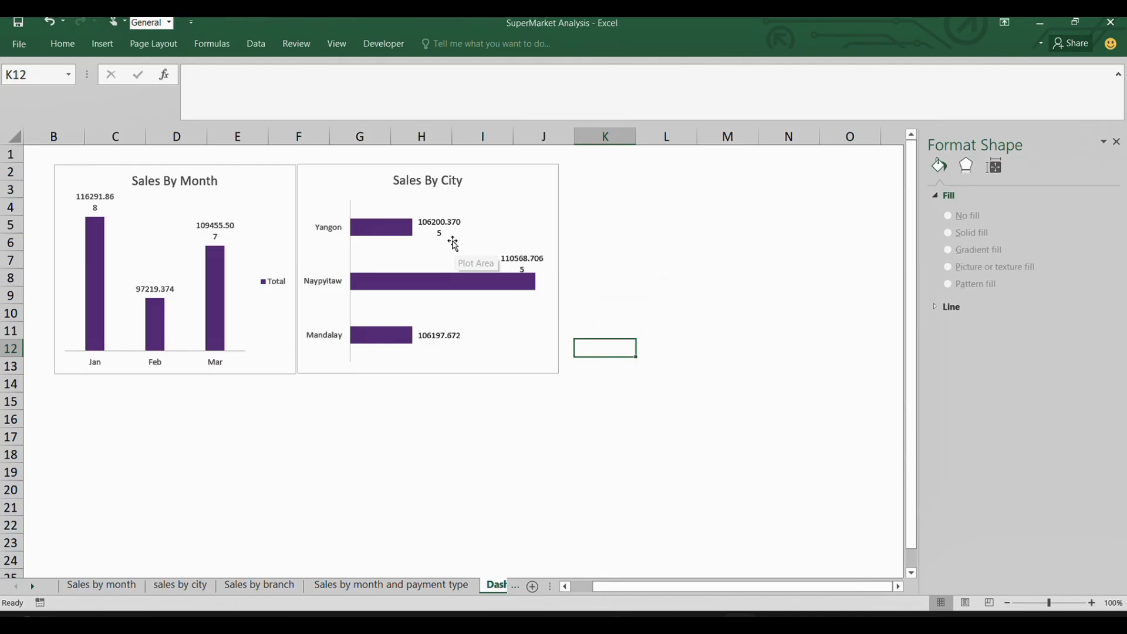
- Widen the Sales By City chart so its right edge reaches just into column K
{"action": "left_click", "coordinate": [453, 228]}
{"action": "left_click_drag", "start_coordinate": [558, 268], "coordinate": [581, 269]}
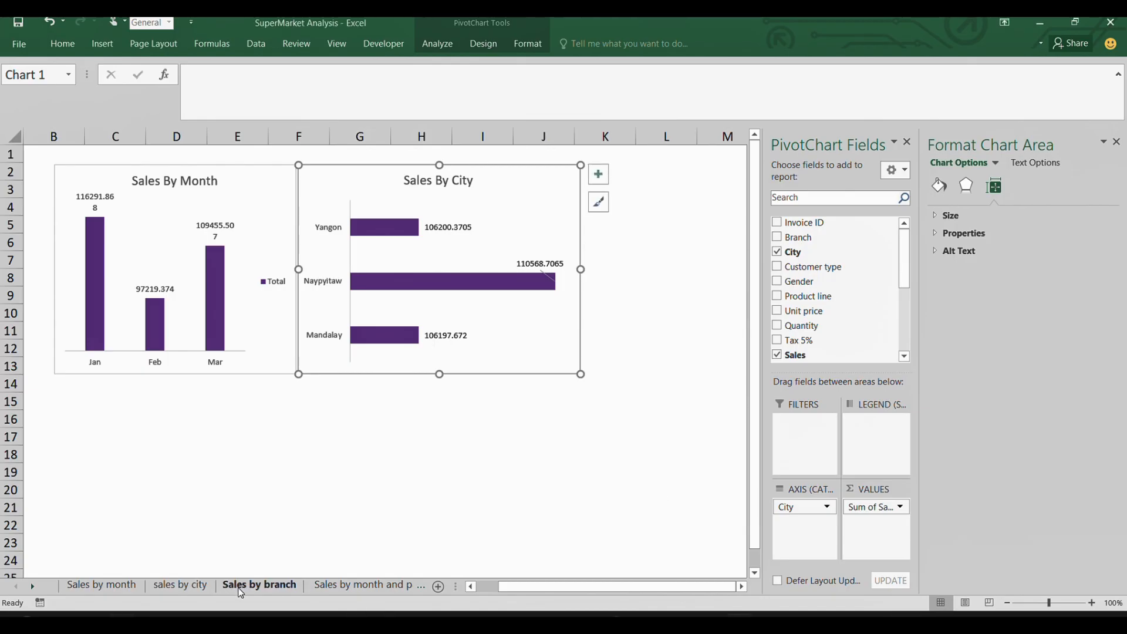
- Move the Sales By Branch doughnut chart from the Sales by branch sheet to the Dashboard sheet as an embedded object
{"action": "left_click", "coordinate": [240, 588]}
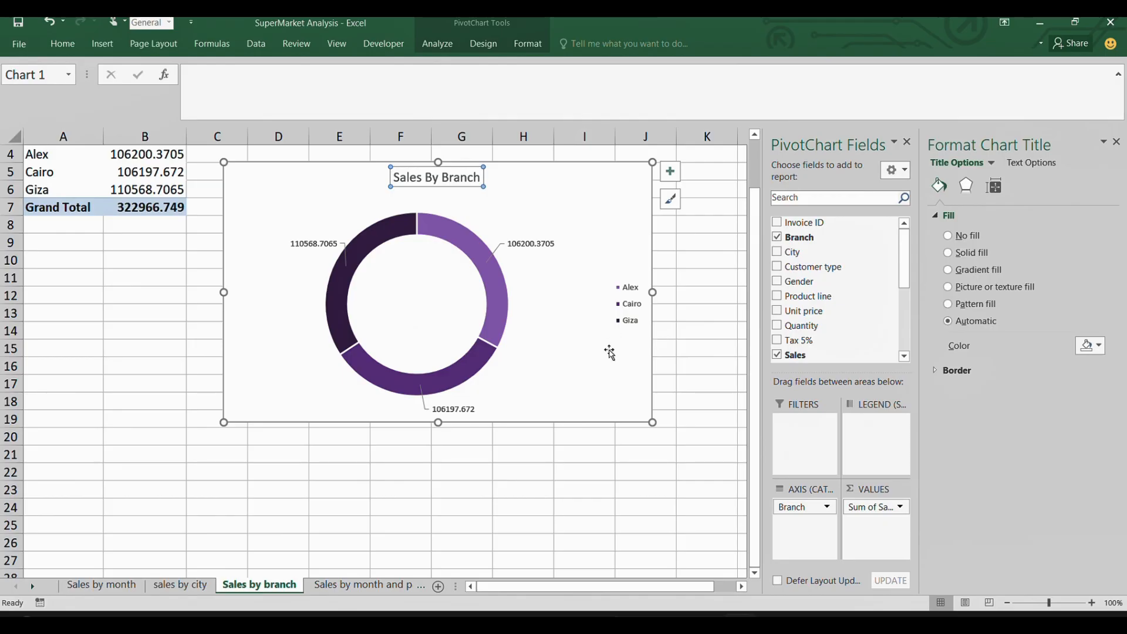
{"action": "left_click", "coordinate": [611, 407]}
{"action": "right_click", "coordinate": [616, 406]}
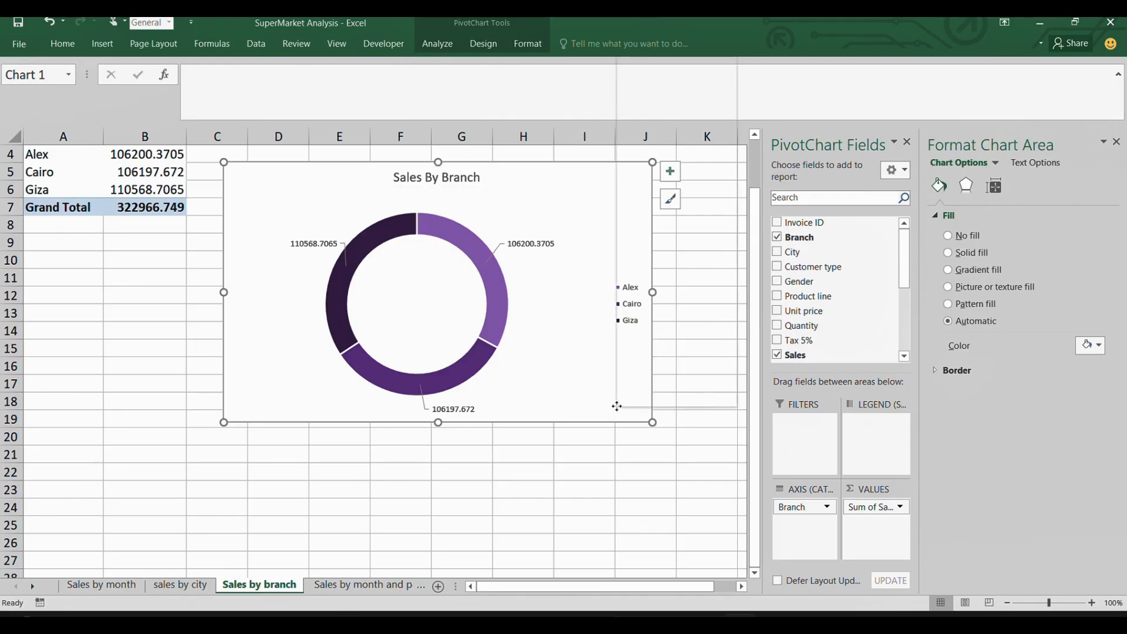
{"action": "left_click", "coordinate": [651, 252]}
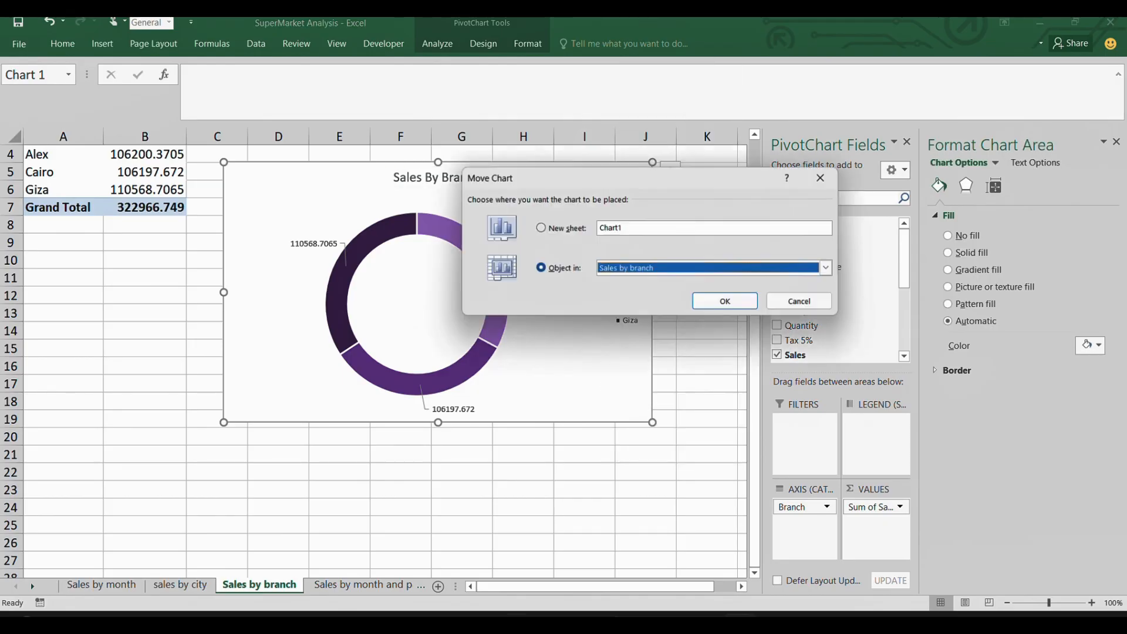
{"action": "left_click", "coordinate": [832, 269]}
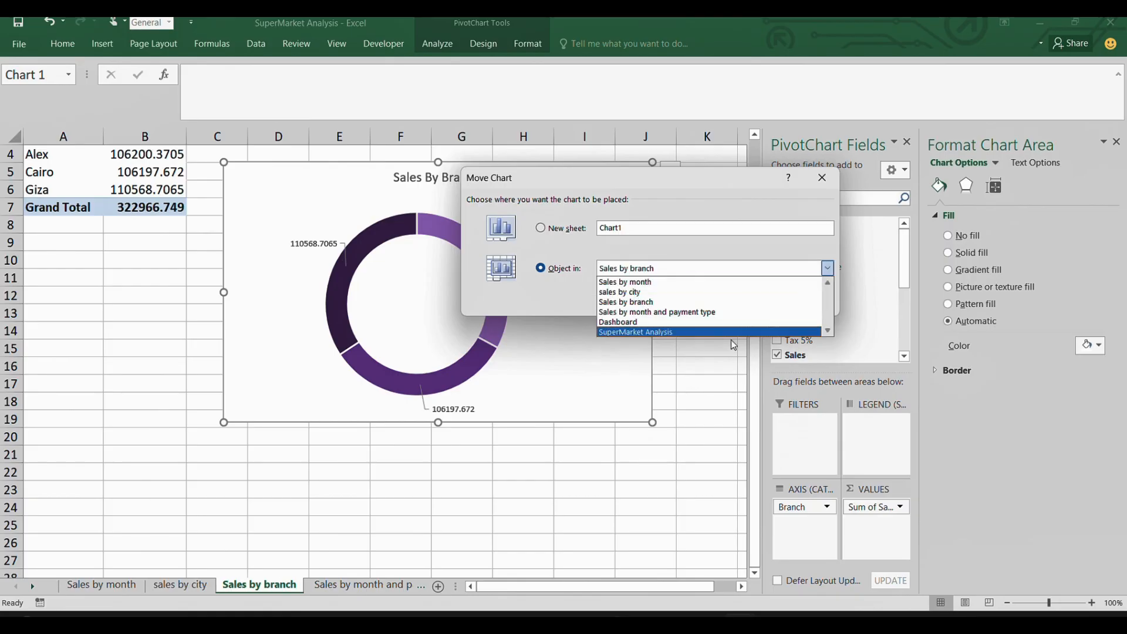
{"action": "left_click", "coordinate": [631, 332]}
{"action": "left_click", "coordinate": [740, 303]}
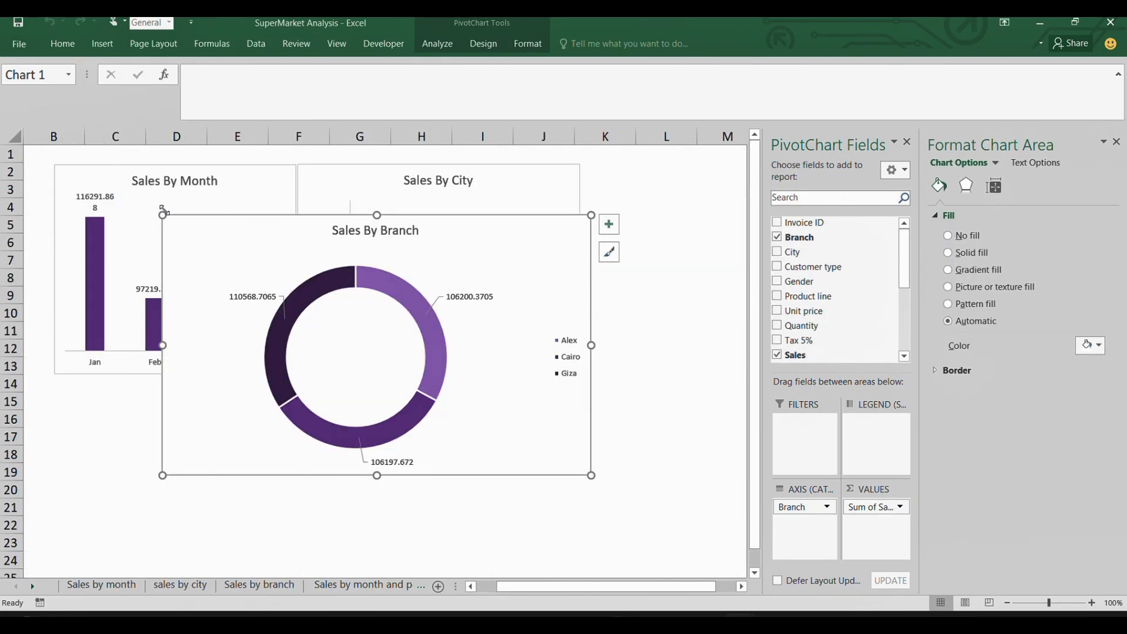
- Shrink the Sales By Branch chart to about B14 to F24 and place it flush beneath the Sales By Month chart, then deselect it
{"action": "left_click_drag", "start_coordinate": [157, 211], "coordinate": [274, 229]}
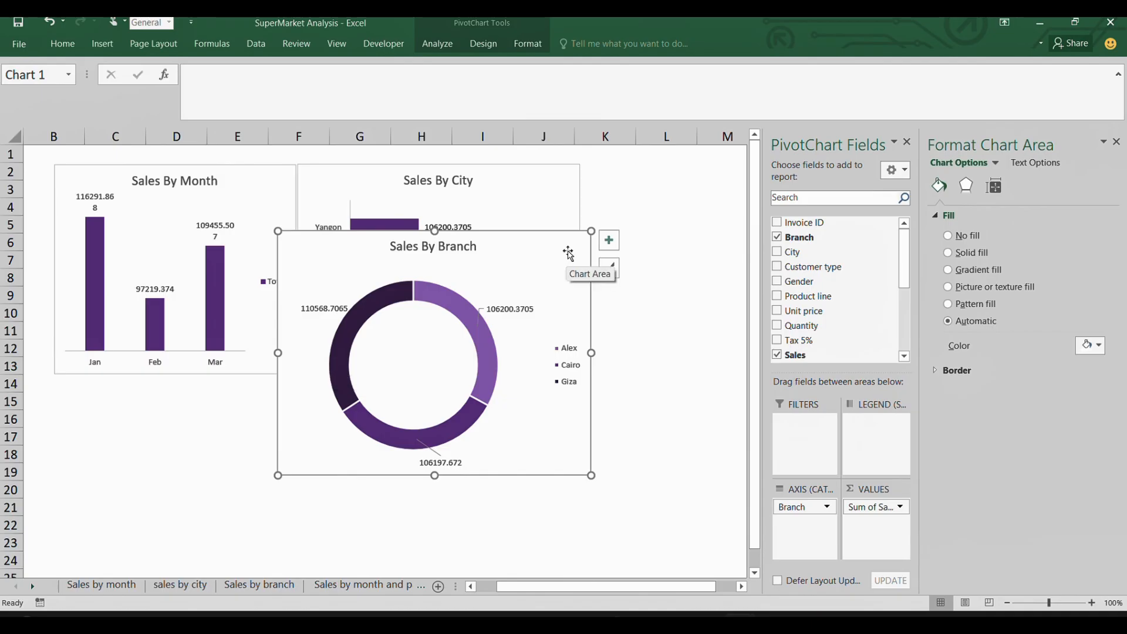
{"action": "left_click_drag", "start_coordinate": [569, 253], "coordinate": [440, 272]}
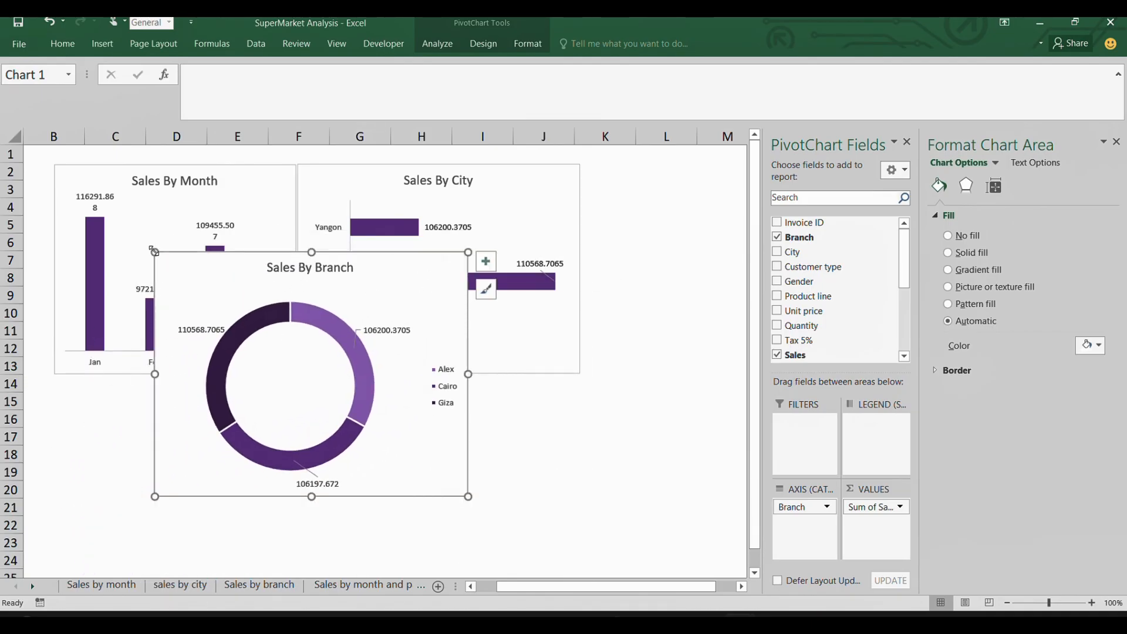
{"action": "left_click_drag", "start_coordinate": [156, 253], "coordinate": [178, 273]}
{"action": "mouse_move", "coordinate": [215, 315]}
{"action": "left_mouse_down"}
{"action": "mouse_move", "coordinate": [55, 403]}
{"action": "mouse_move", "coordinate": [139, 335]}
{"action": "mouse_move", "coordinate": [101, 314]}
{"action": "mouse_move", "coordinate": [119, 335]}
{"action": "mouse_move", "coordinate": [118, 397]}
{"action": "mouse_move", "coordinate": [72, 404]}
{"action": "mouse_move", "coordinate": [47, 382]}
{"action": "mouse_move", "coordinate": [56, 376]}
{"action": "left_mouse_up"}
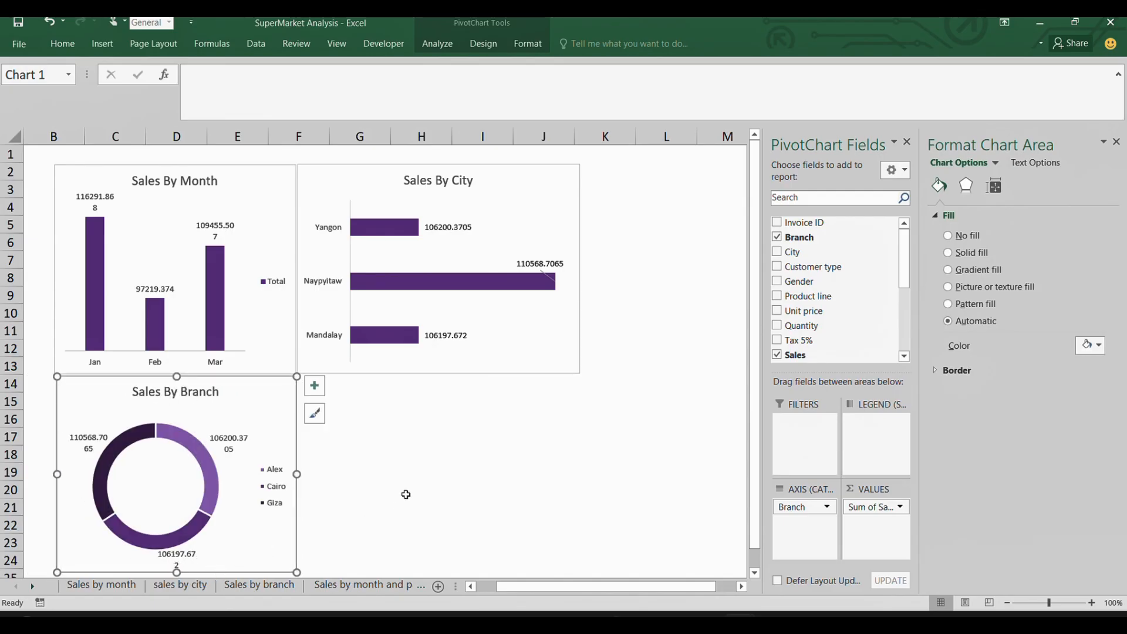
{"action": "left_click", "coordinate": [405, 494]}
{"action": "left_click", "coordinate": [274, 397]}
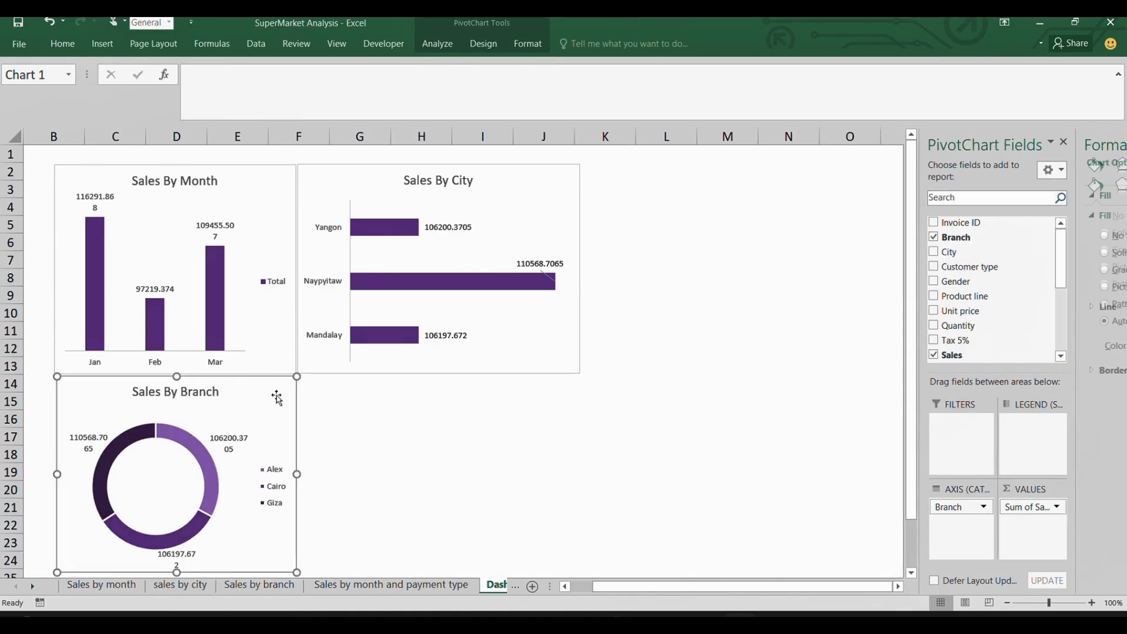
{"action": "left_click_drag", "start_coordinate": [277, 398], "coordinate": [272, 397]}
{"action": "left_click", "coordinate": [400, 453]}
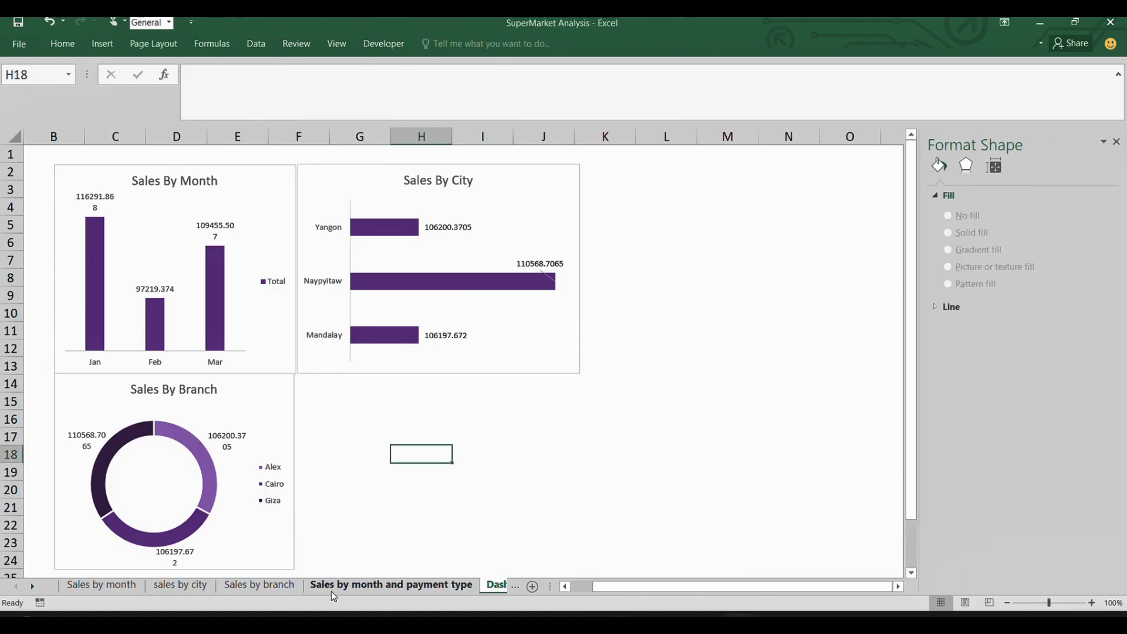
- Move the Sales By Month And Payment type chart from its own sheet to the Dashboard sheet as an embedded object
{"action": "left_click", "coordinate": [346, 585]}
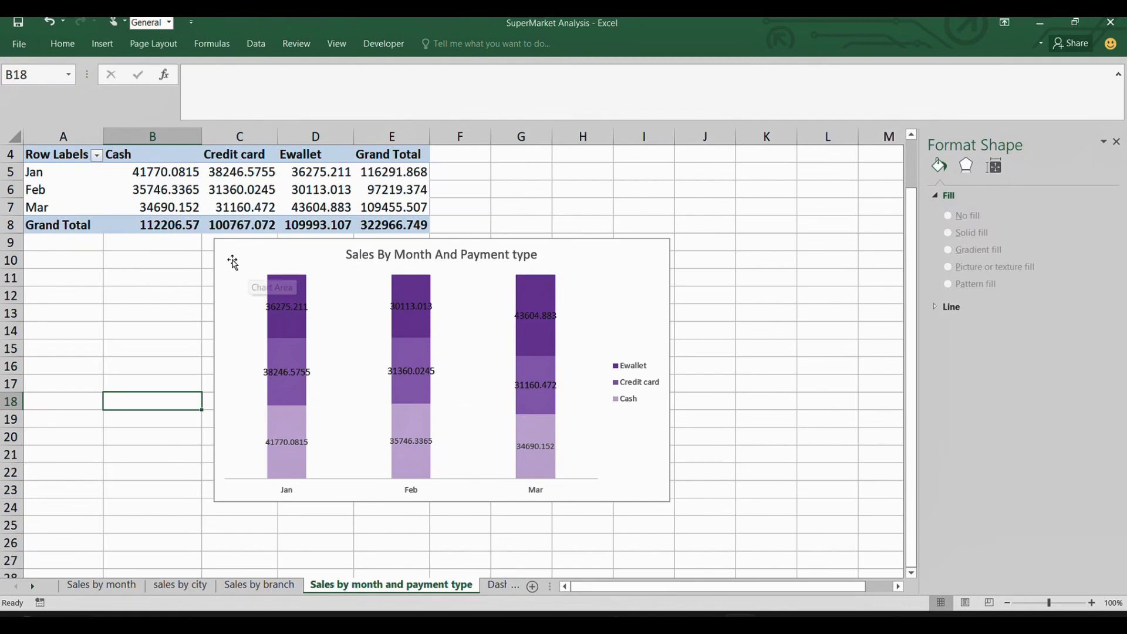
{"action": "left_click", "coordinate": [232, 259]}
{"action": "right_click", "coordinate": [237, 258]}
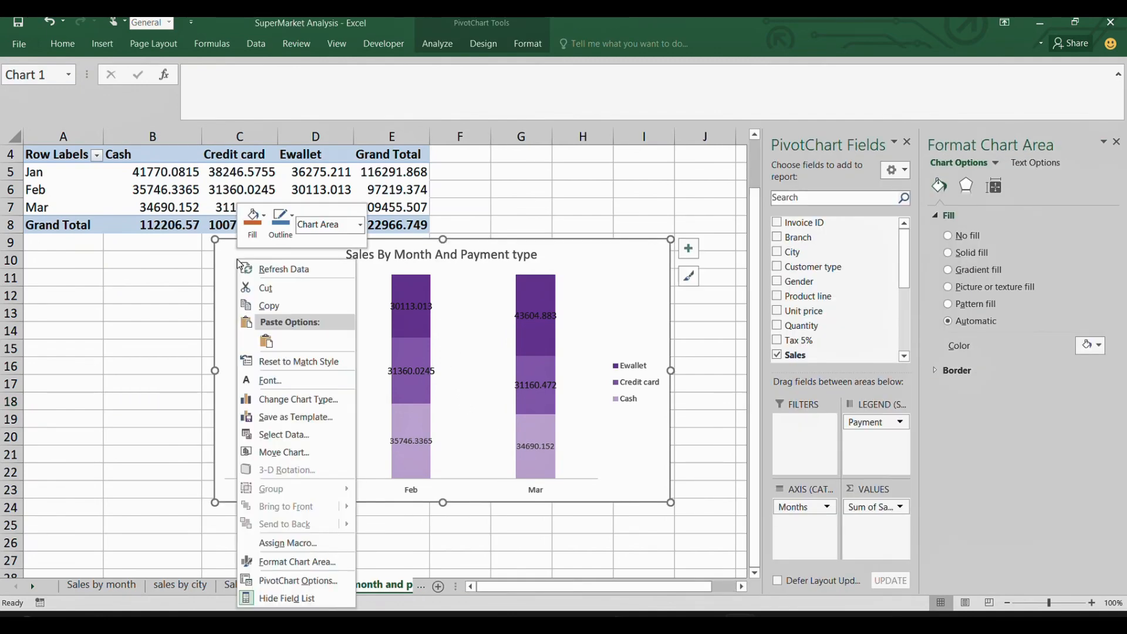
{"action": "left_click", "coordinate": [284, 453]}
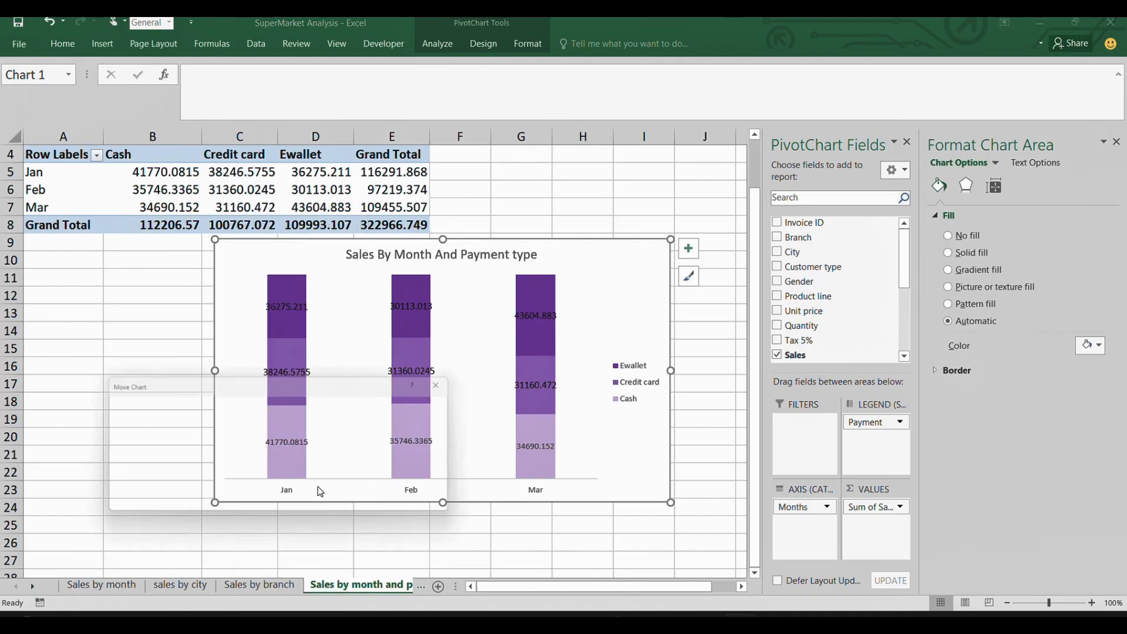
{"action": "left_click", "coordinate": [460, 473]}
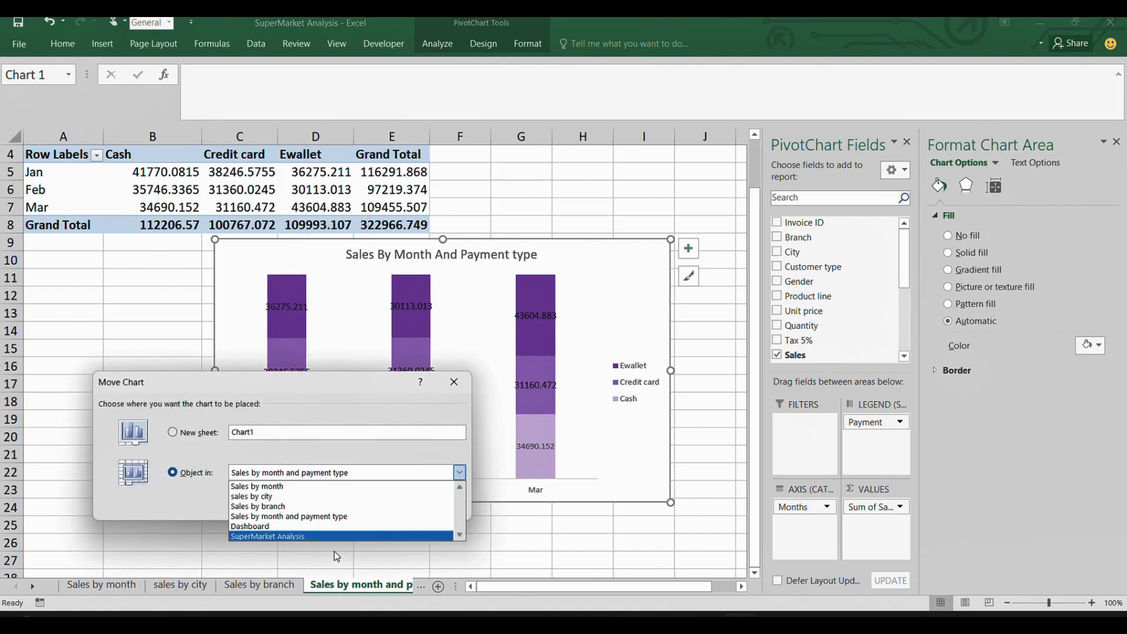
{"action": "left_click", "coordinate": [314, 531]}
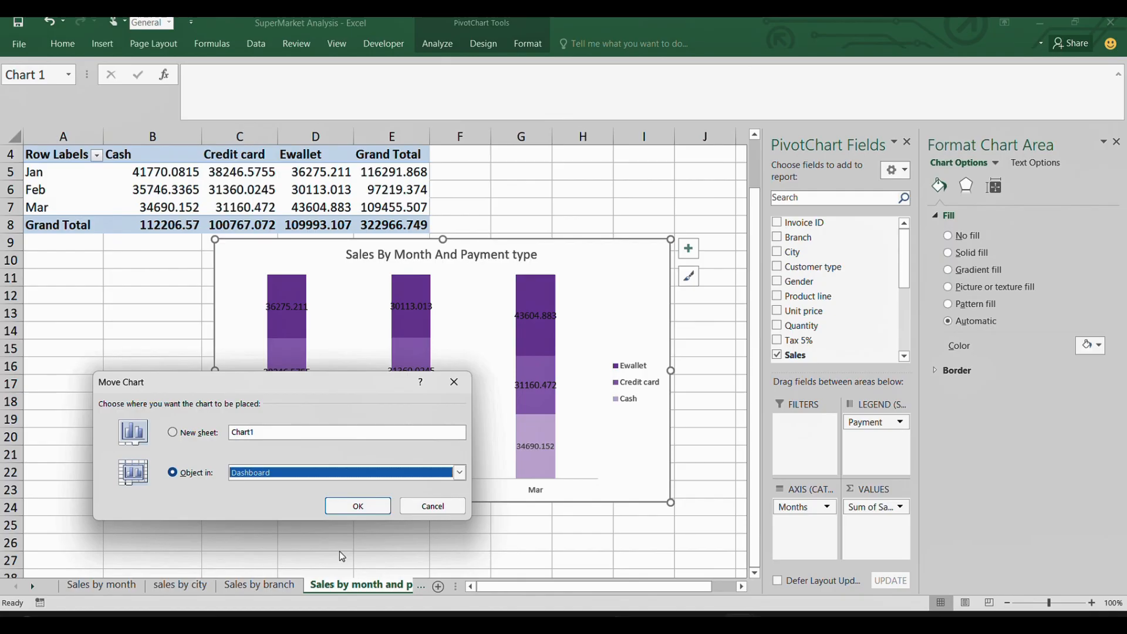
{"action": "left_click", "coordinate": [358, 506]}
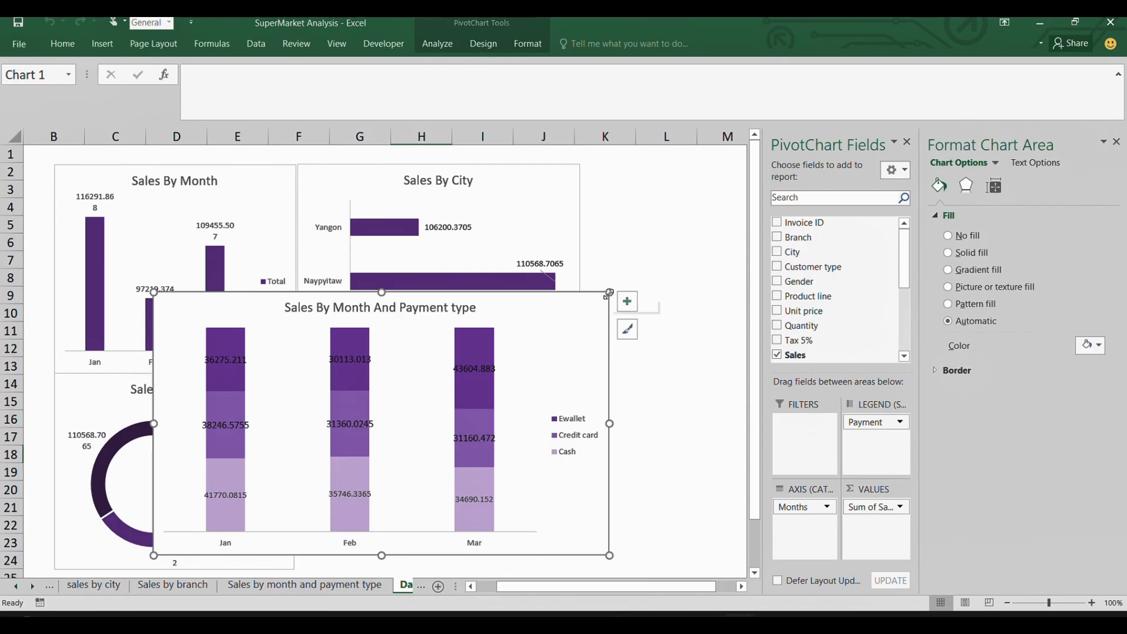
- Fit the Sales By Month And Payment type chart beneath Sales By City, matching the branch chart's height and reaching into column K, then deselect it
{"action": "left_click_drag", "start_coordinate": [608, 293], "coordinate": [488, 353]}
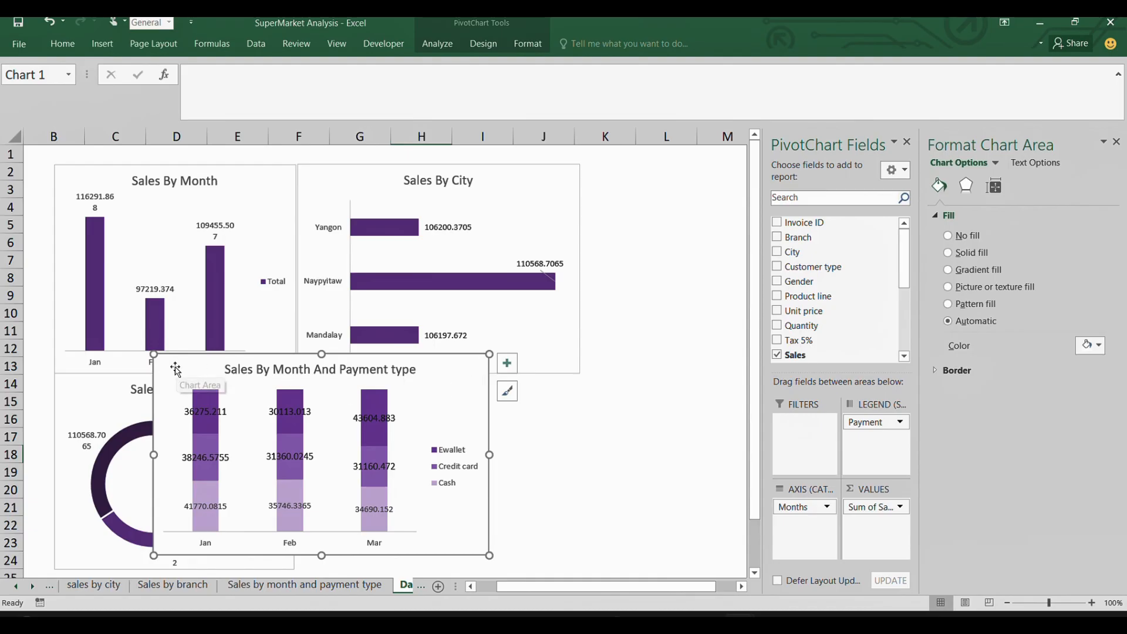
{"action": "left_click_drag", "start_coordinate": [154, 354], "coordinate": [331, 385]}
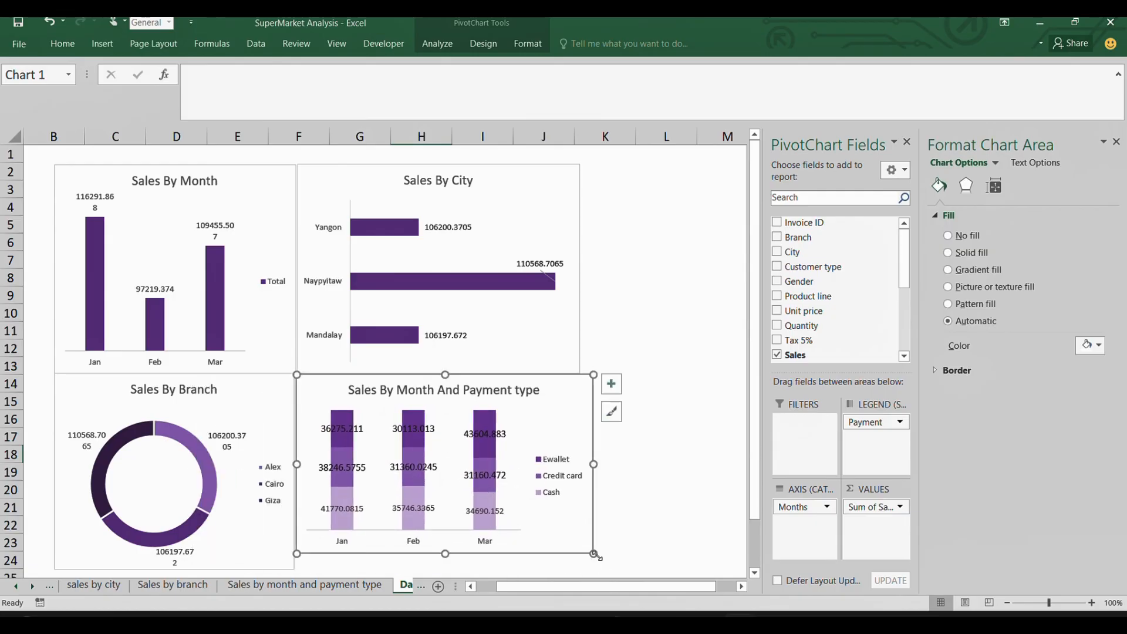
{"action": "left_click_drag", "start_coordinate": [594, 554], "coordinate": [601, 568]}
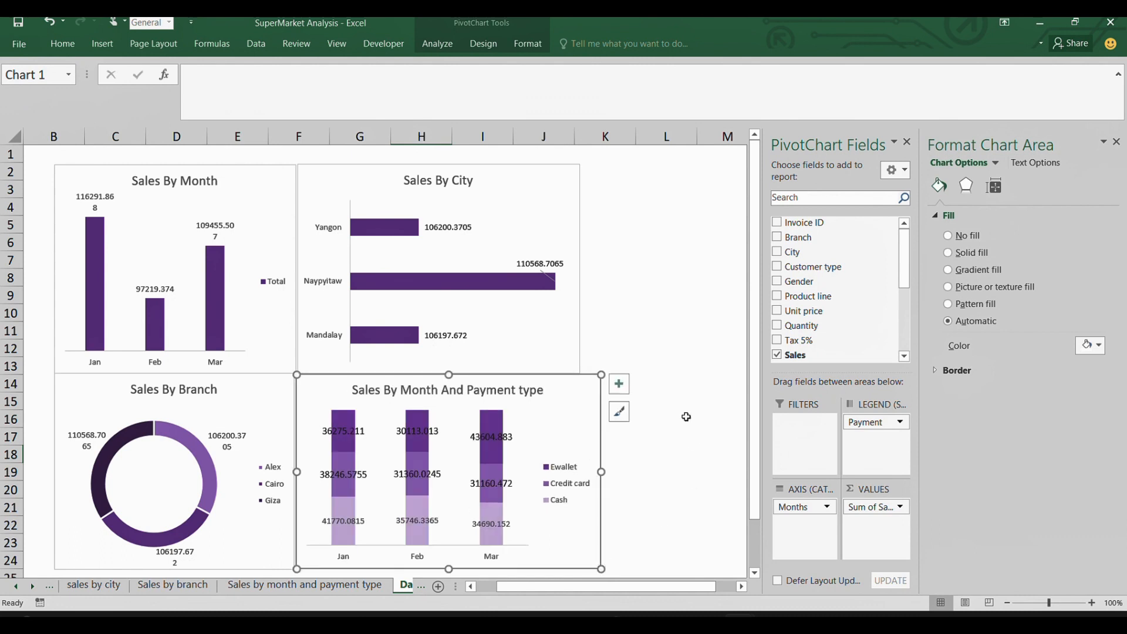
{"action": "left_click", "coordinate": [660, 346]}
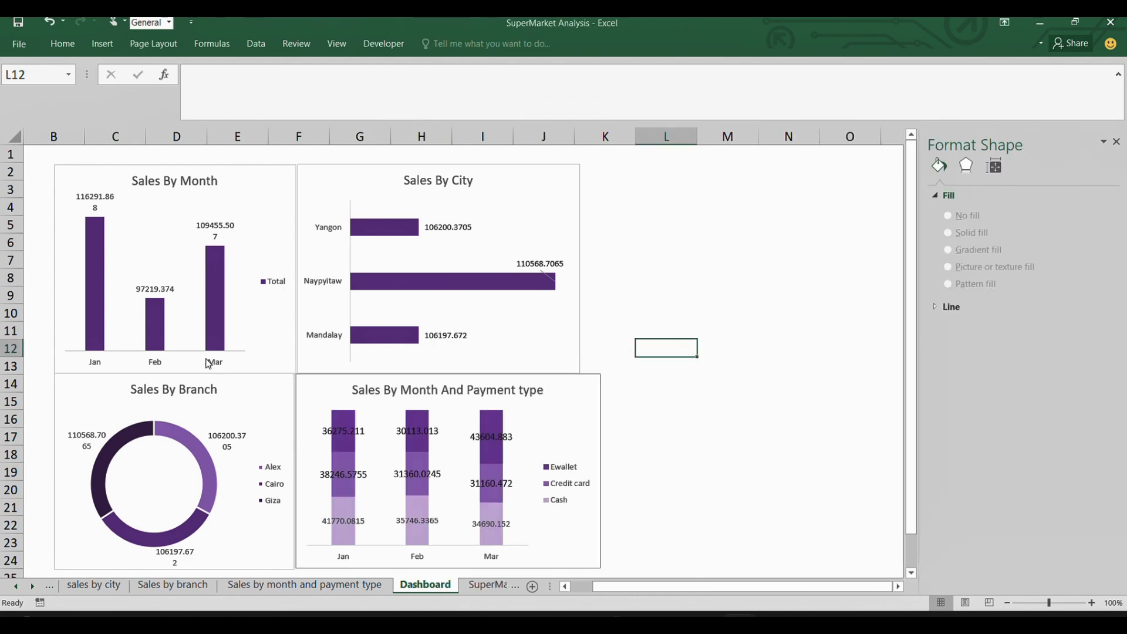
{"action": "mouse_move", "coordinate": [213, 465]}
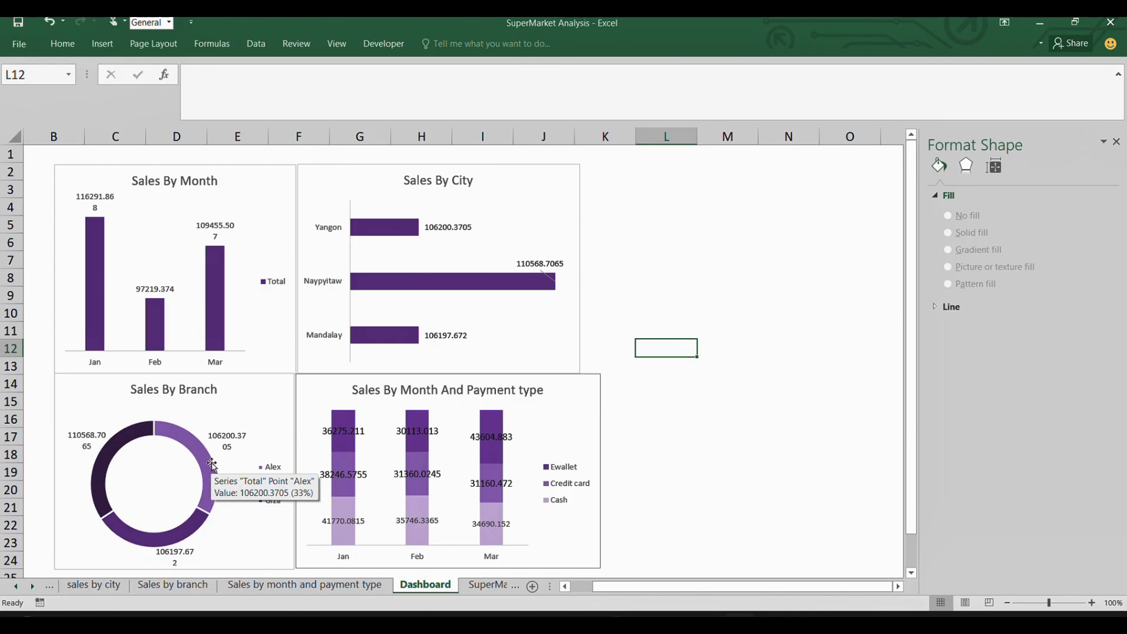
{"action": "left_click", "coordinate": [488, 33]}
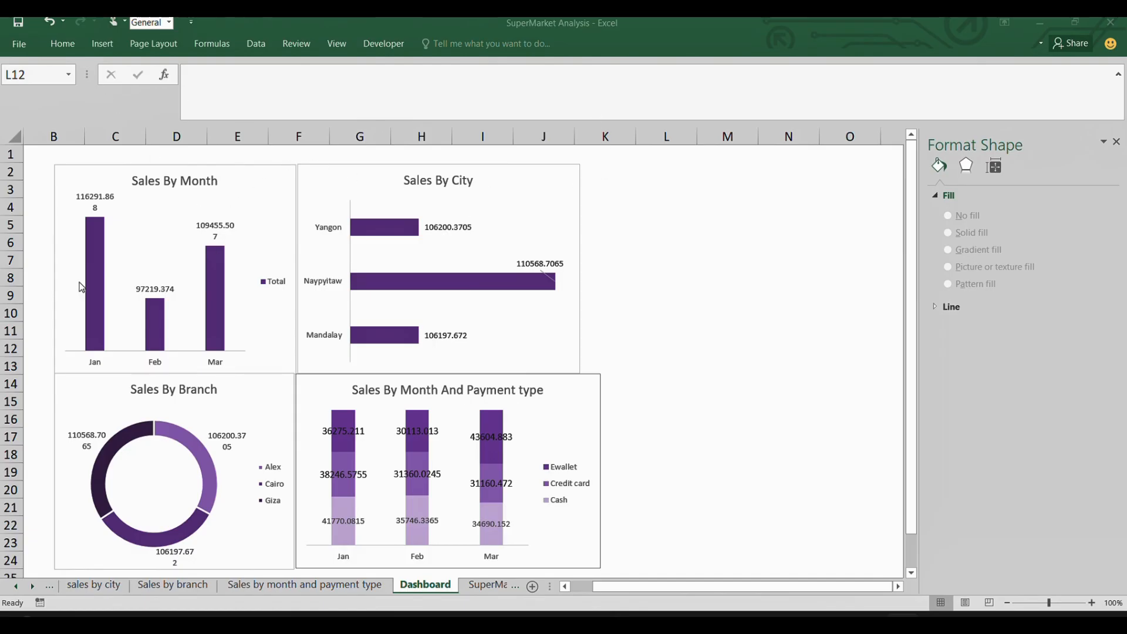
{"action": "left_click", "coordinate": [550, 223]}
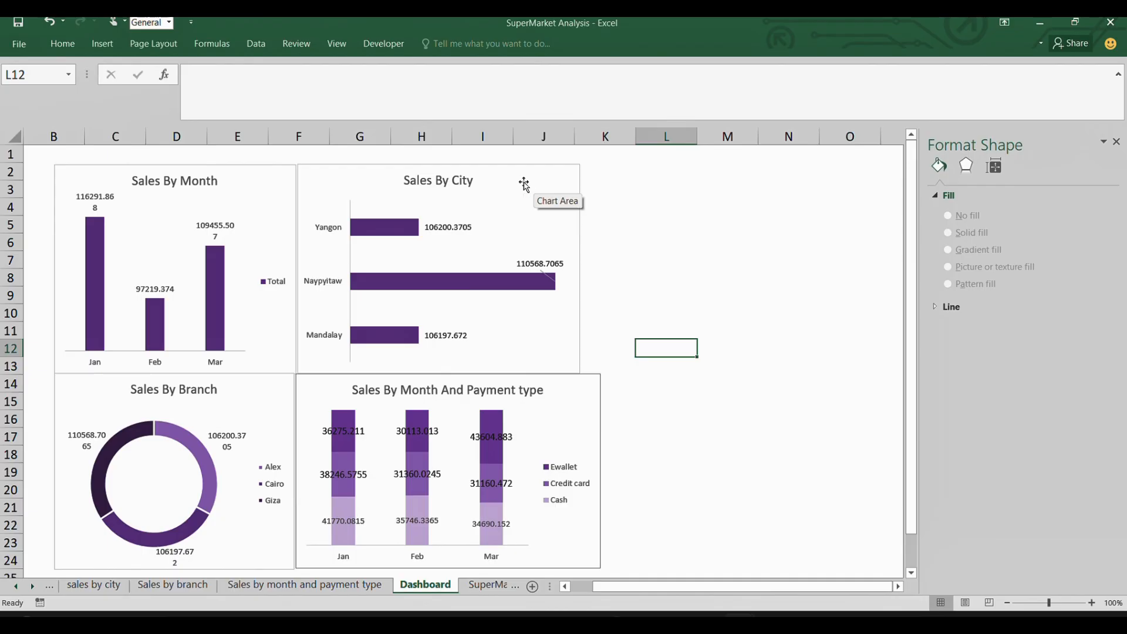
- Insert slicers for Branch, City and Customer type from the Sales By City chart
{"action": "left_click", "coordinate": [533, 206]}
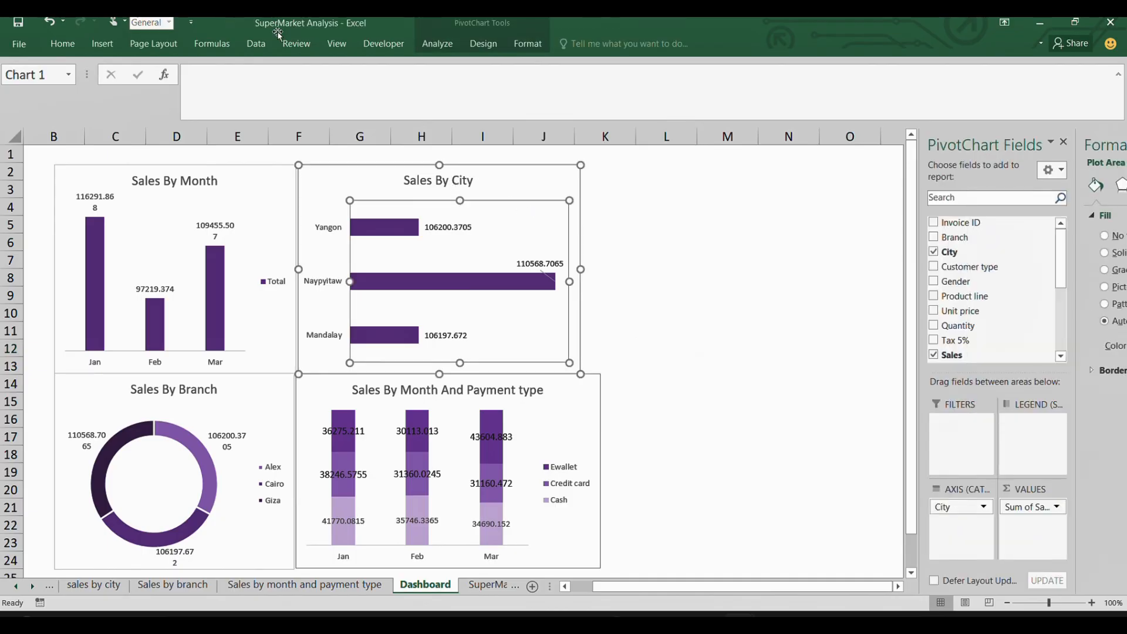
{"action": "left_click", "coordinate": [360, 182]}
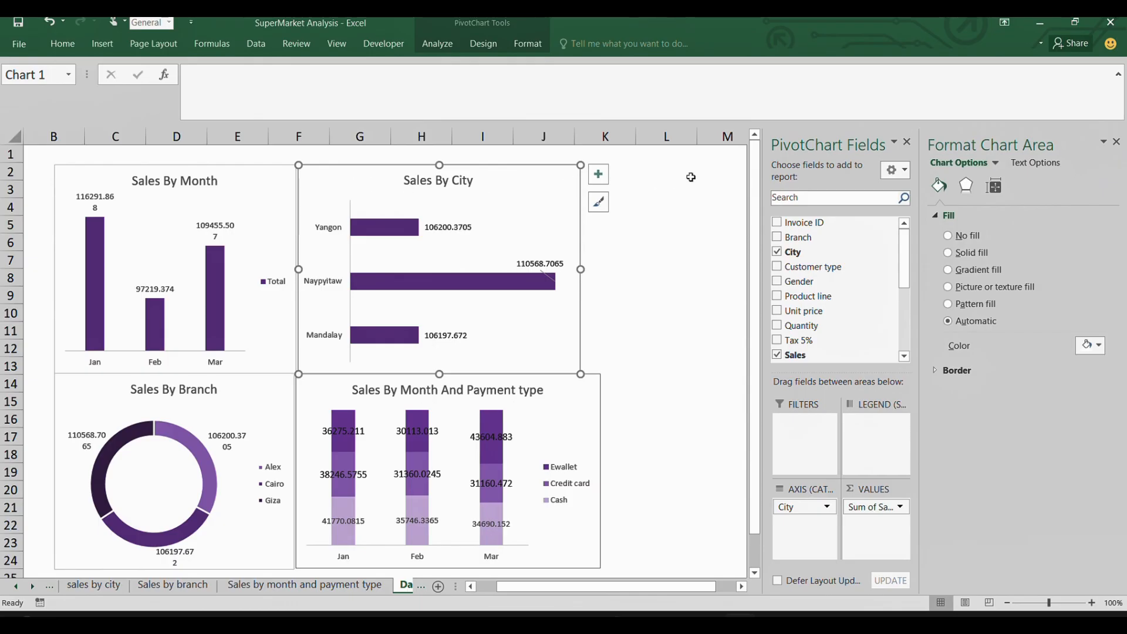
{"action": "left_click", "coordinate": [436, 45]}
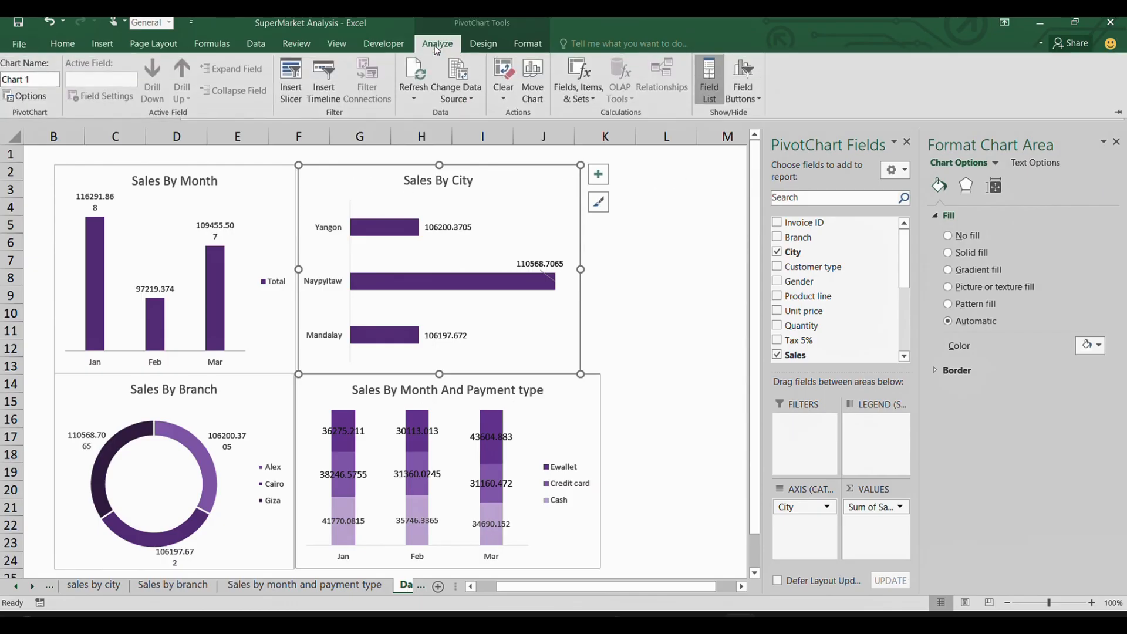
{"action": "left_click", "coordinate": [292, 82]}
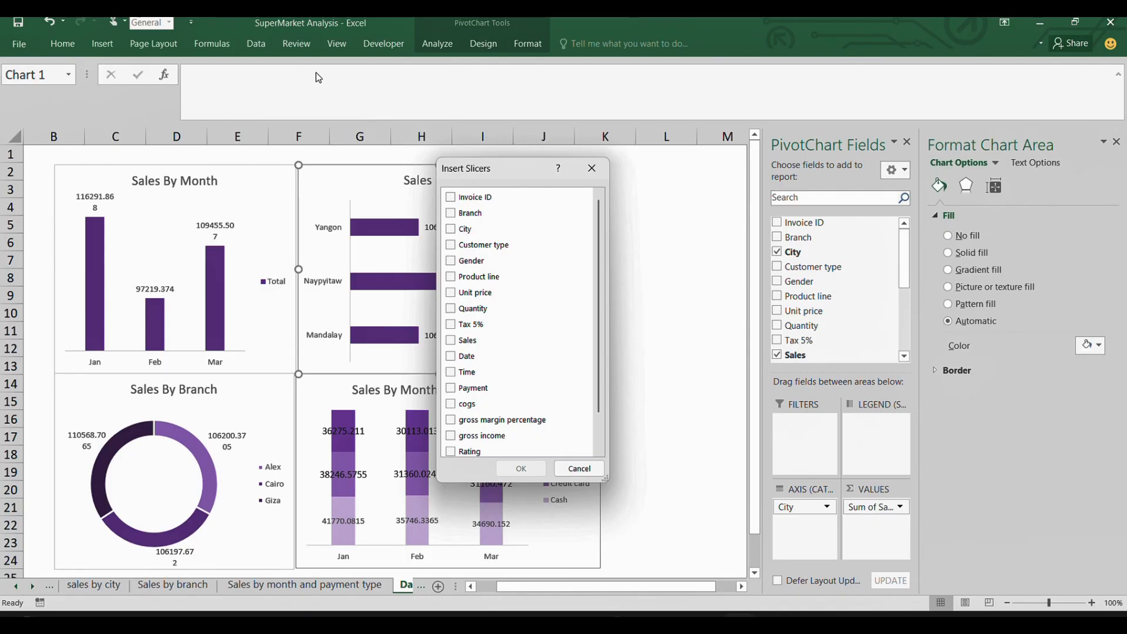
{"action": "left_click", "coordinate": [451, 213]}
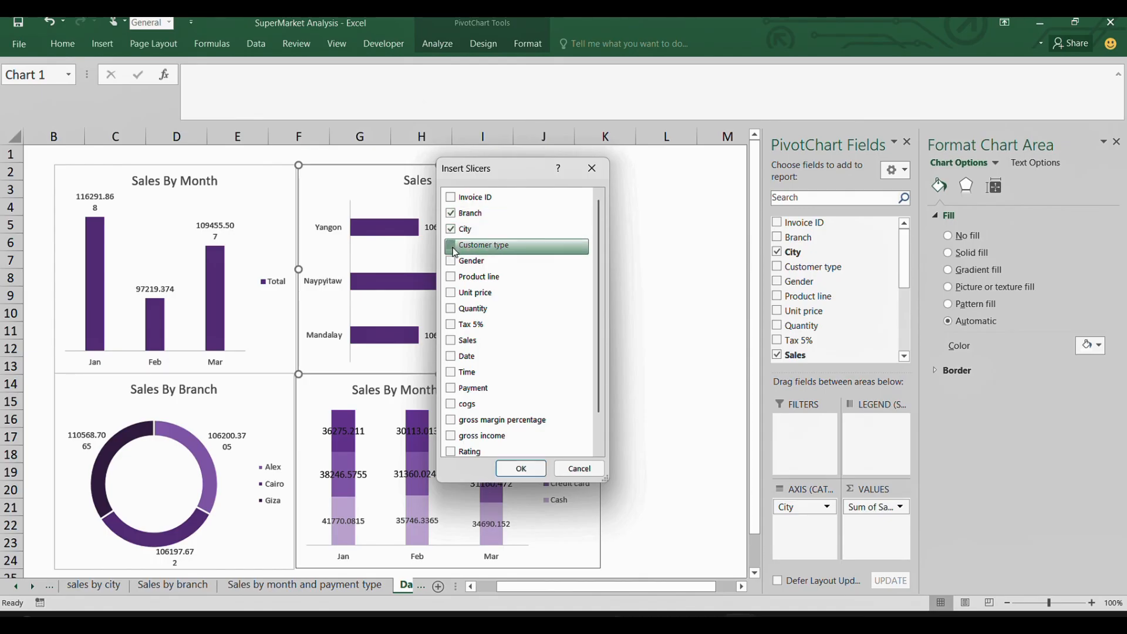
{"action": "left_click", "coordinate": [453, 267]}
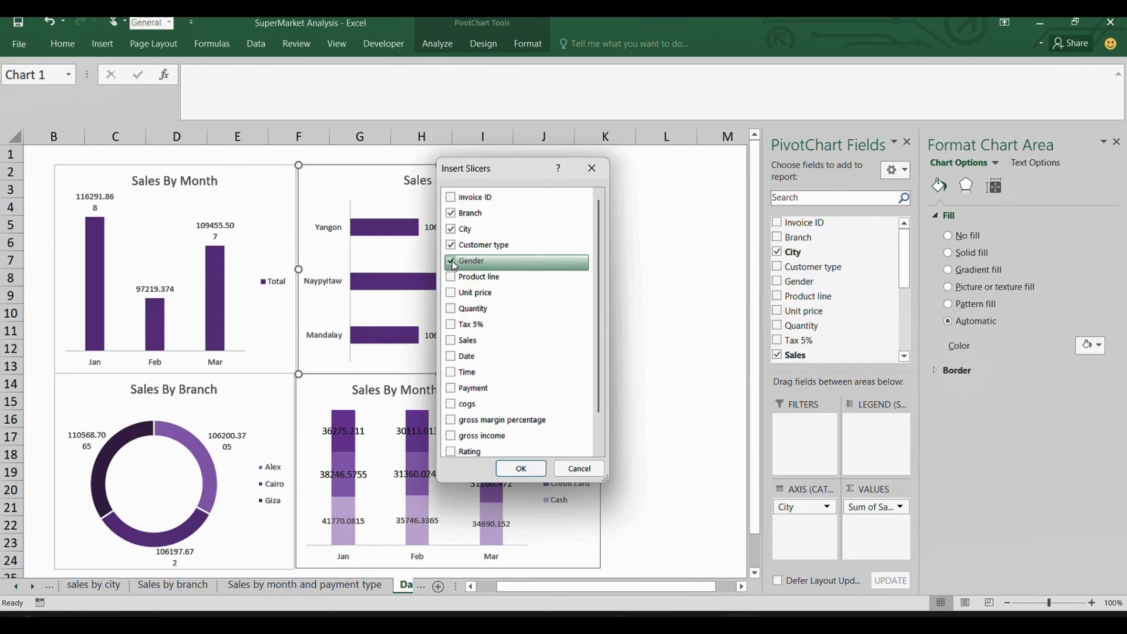
{"action": "left_click", "coordinate": [450, 229]}
{"action": "left_click", "coordinate": [451, 213]}
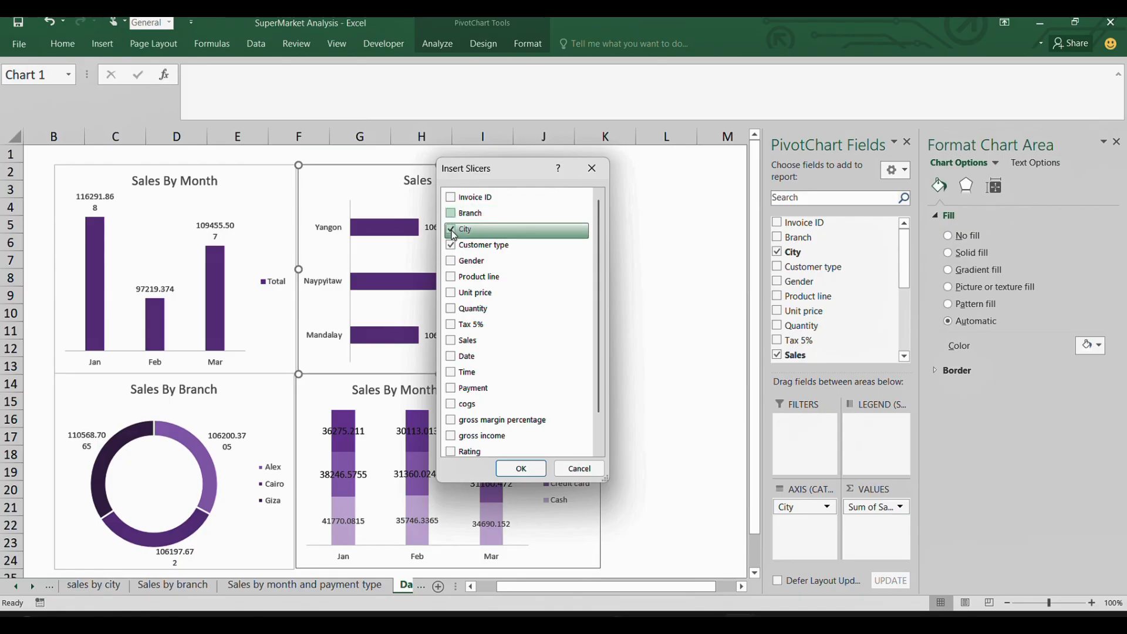
{"action": "left_click", "coordinate": [452, 220]}
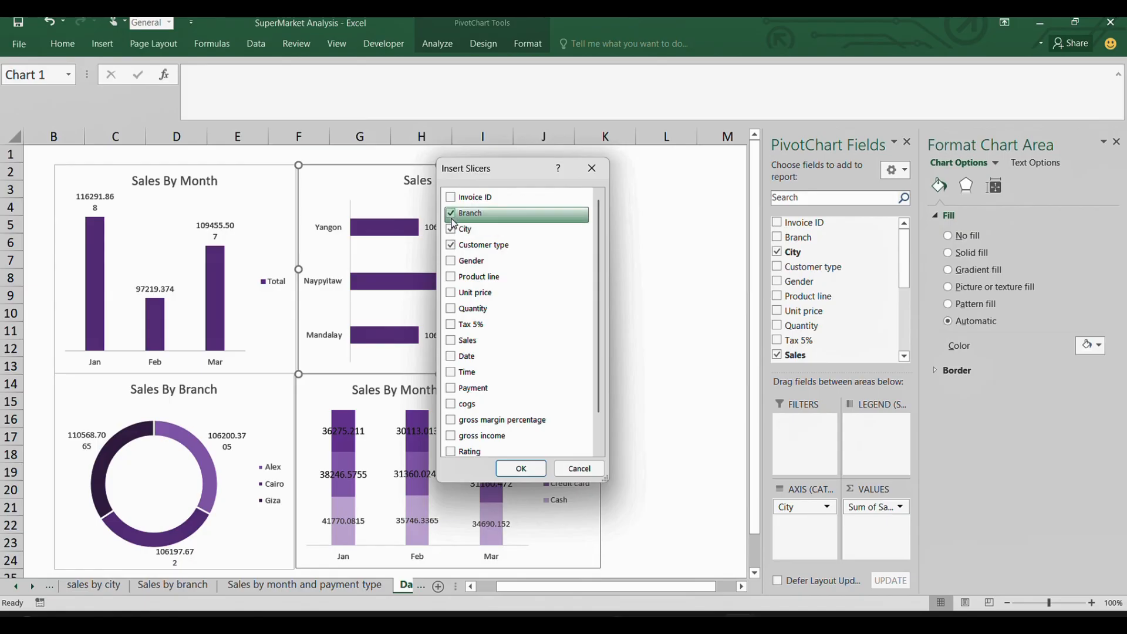
{"action": "left_click", "coordinate": [453, 229]}
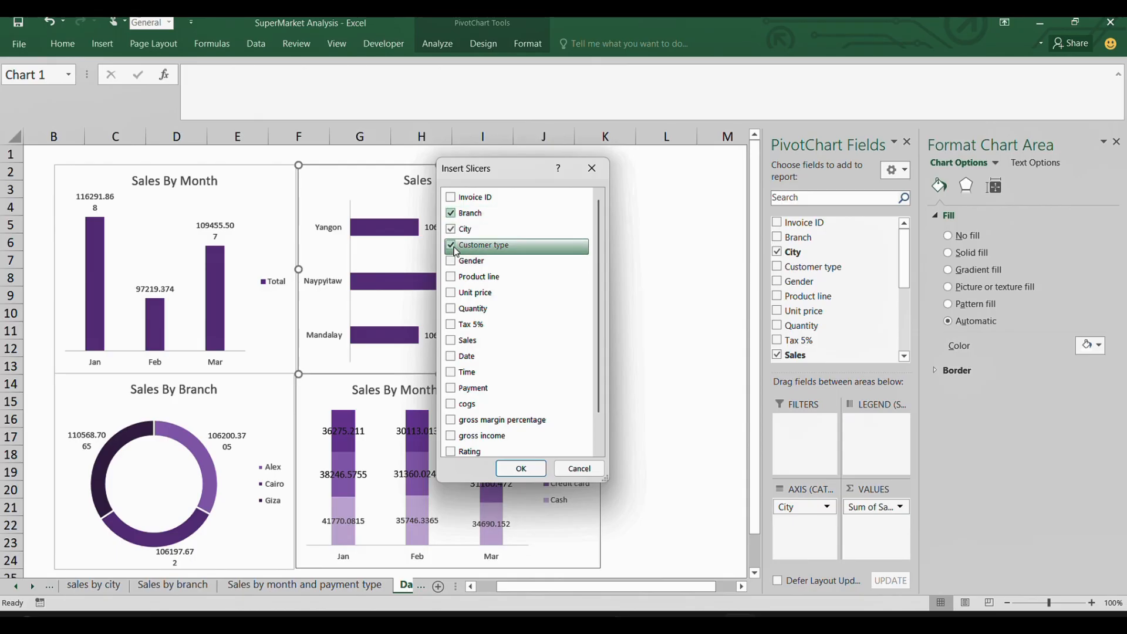
{"action": "left_click", "coordinate": [452, 246]}
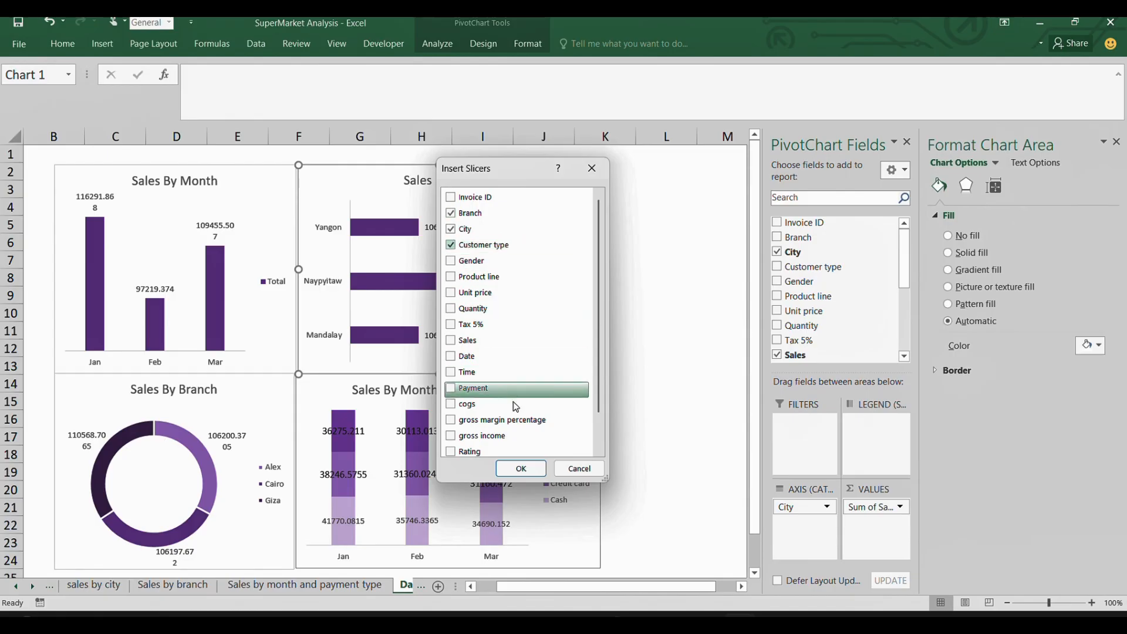
{"action": "left_click", "coordinate": [521, 468]}
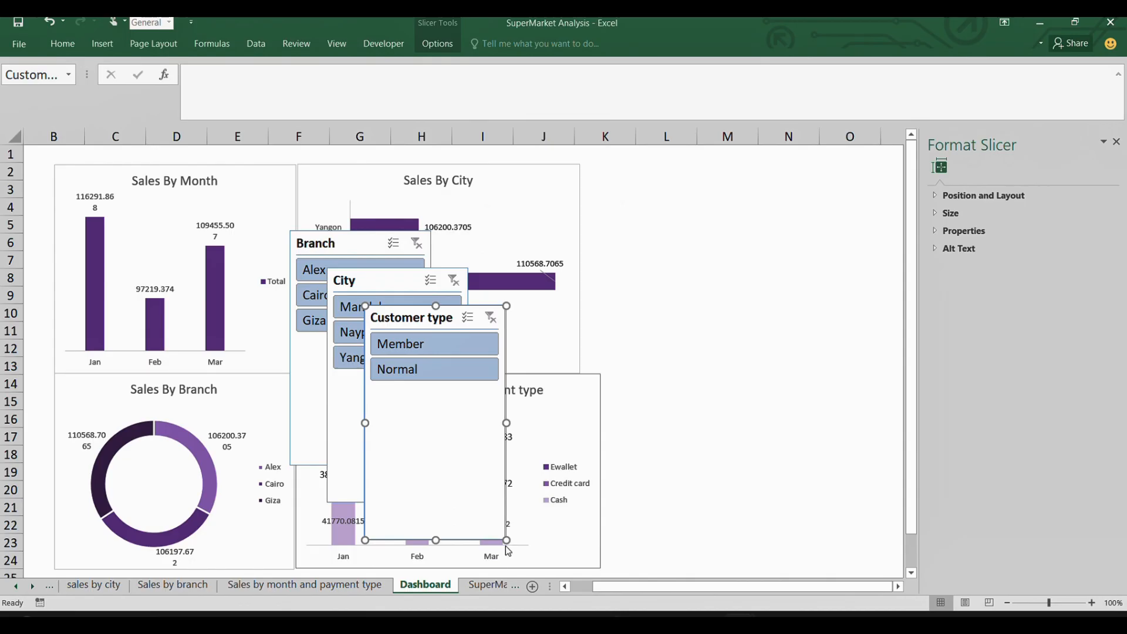
- Shorten the Customer type and City slicers and stack them beside the Sales By City chart, with Customer type above City
{"action": "left_click_drag", "start_coordinate": [505, 538], "coordinate": [507, 385]}
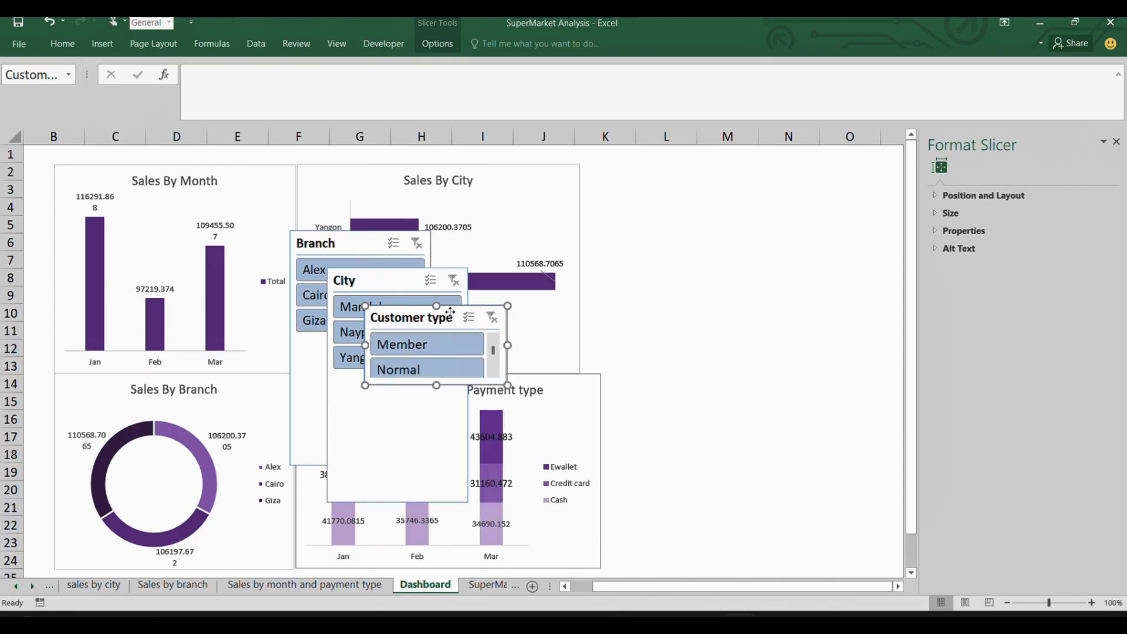
{"action": "left_click_drag", "start_coordinate": [450, 312], "coordinate": [668, 169]}
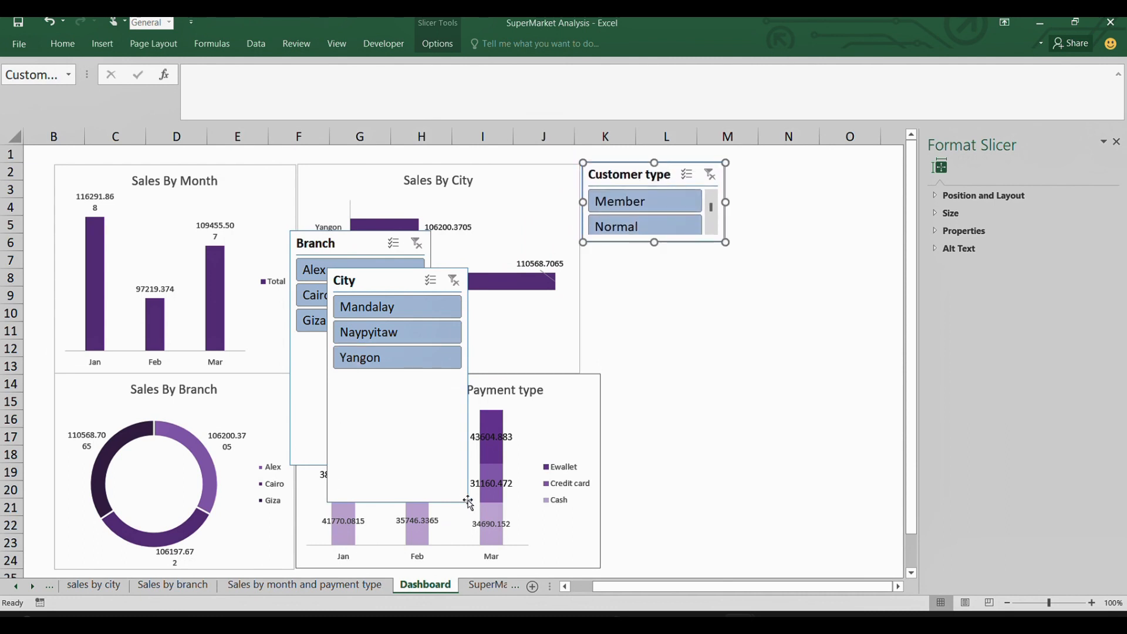
{"action": "left_click", "coordinate": [469, 502]}
{"action": "left_click_drag", "start_coordinate": [470, 502], "coordinate": [467, 368]}
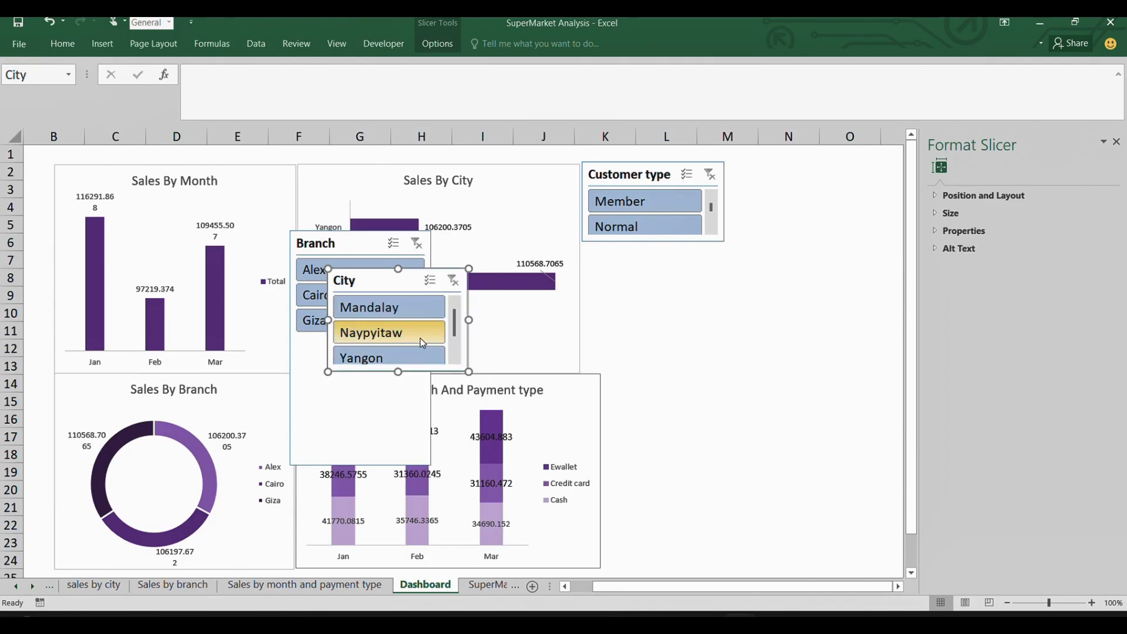
{"action": "left_click_drag", "start_coordinate": [393, 280], "coordinate": [652, 260]}
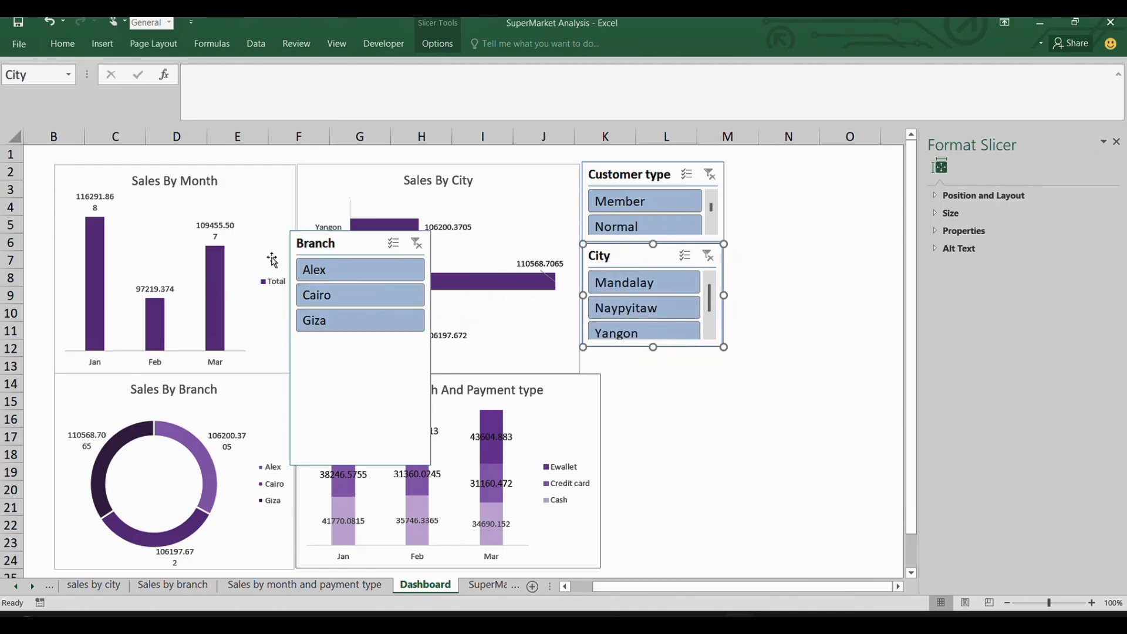
- Shorten the Branch slicer to fit its three entries and place it beside the Customer type slicer, starting near column M
{"action": "left_click", "coordinate": [396, 429]}
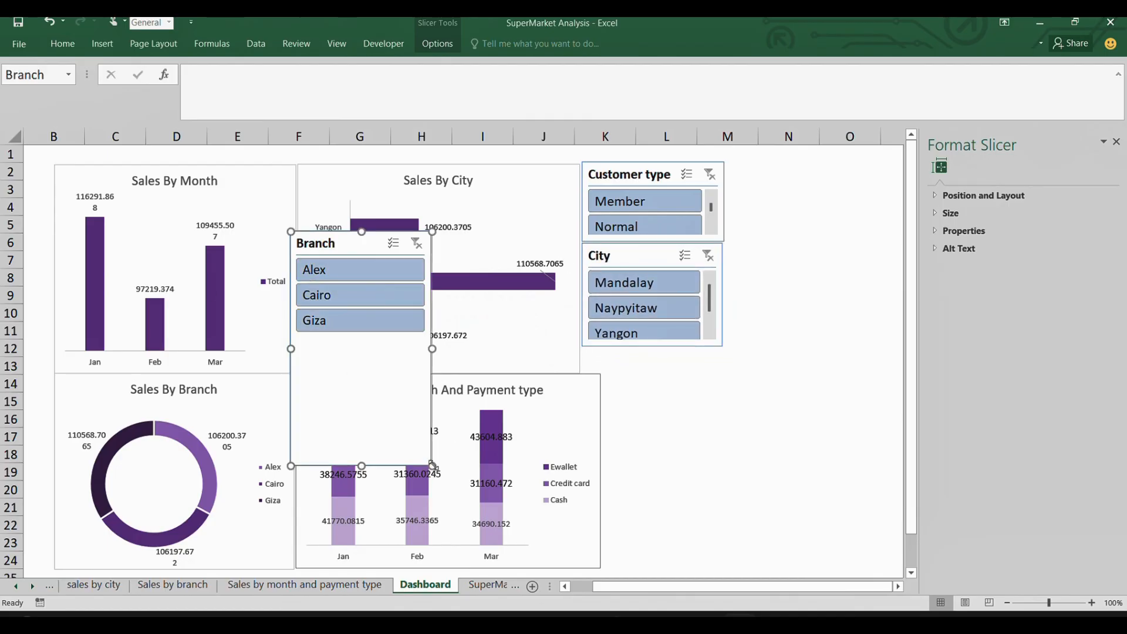
{"action": "left_click_drag", "start_coordinate": [431, 465], "coordinate": [432, 338]}
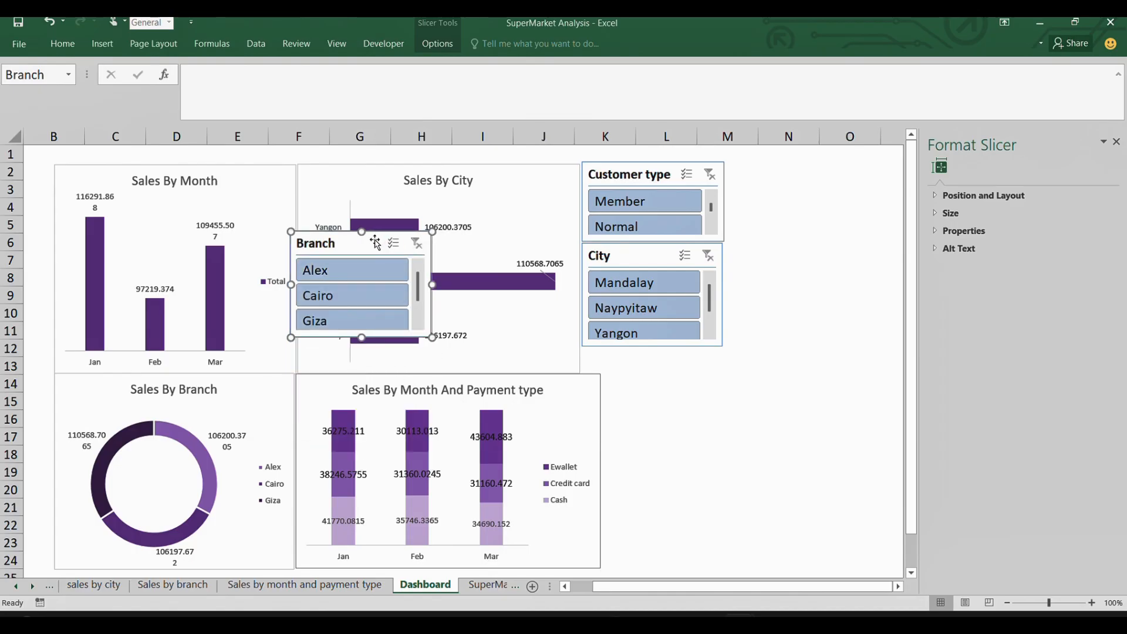
{"action": "left_click_drag", "start_coordinate": [375, 243], "coordinate": [809, 158]}
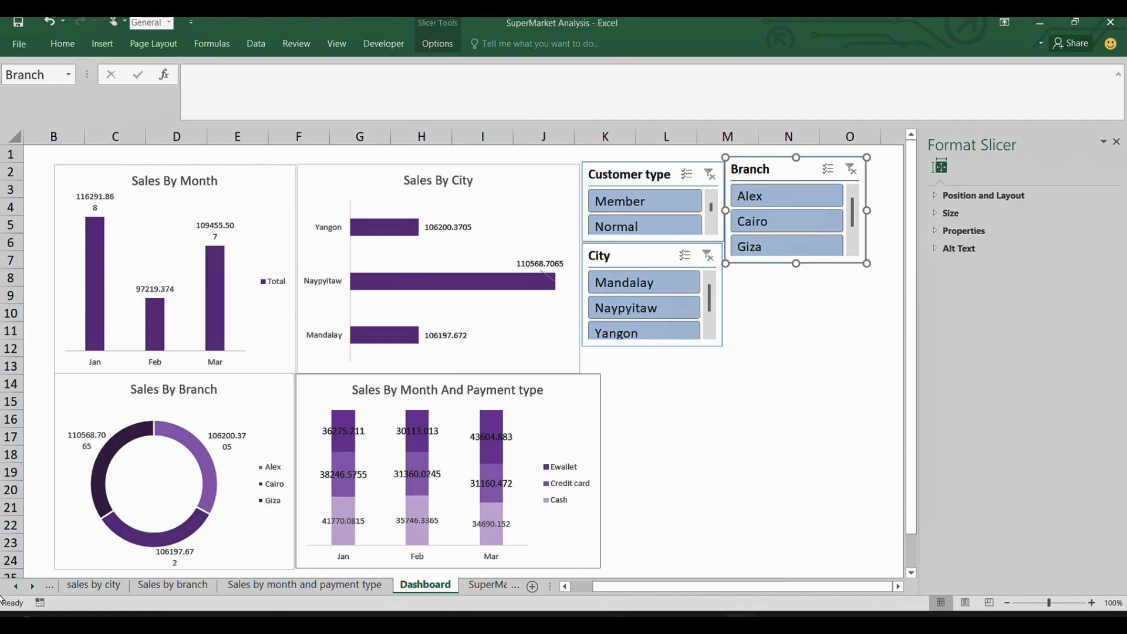
- Lower the top edges of the Sales By Month and Sales By City charts to row 3, then close the formatting pane
{"action": "left_click", "coordinate": [221, 185]}
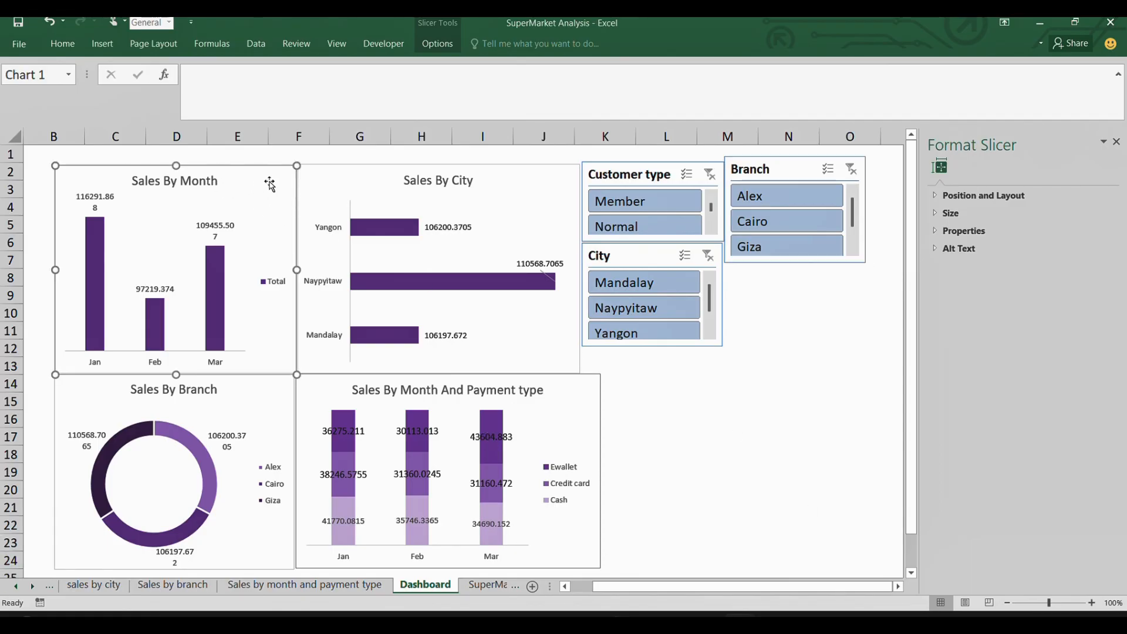
{"action": "left_click_drag", "start_coordinate": [296, 165], "coordinate": [296, 191]}
{"action": "left_click", "coordinate": [400, 176]}
{"action": "left_click", "coordinate": [290, 191]}
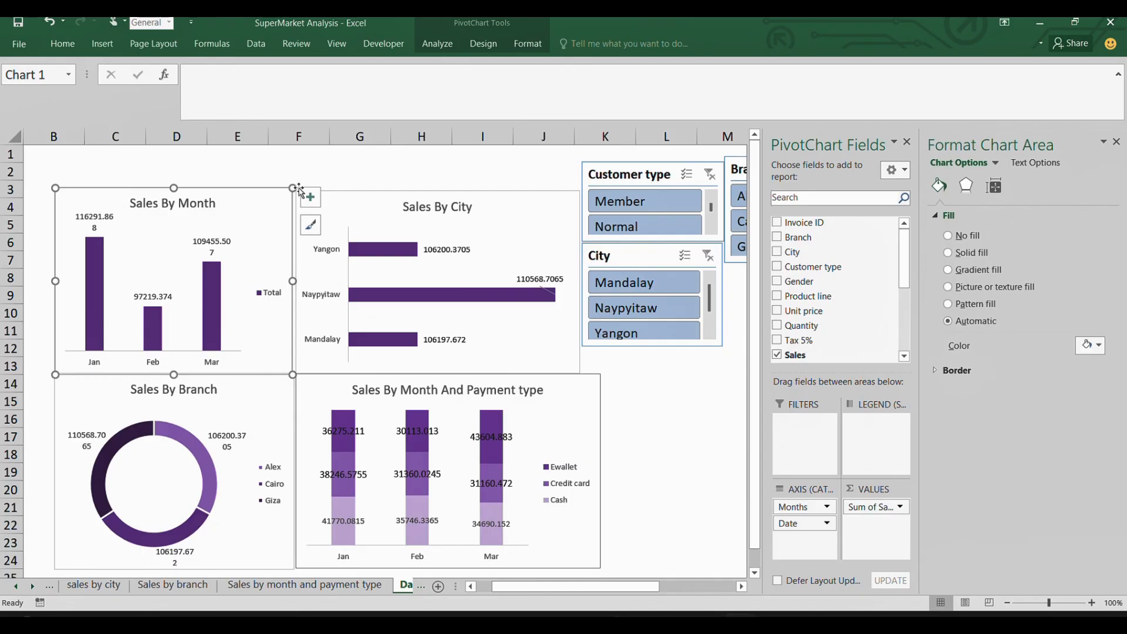
{"action": "left_click_drag", "start_coordinate": [293, 188], "coordinate": [297, 192]}
{"action": "left_click", "coordinate": [664, 383]}
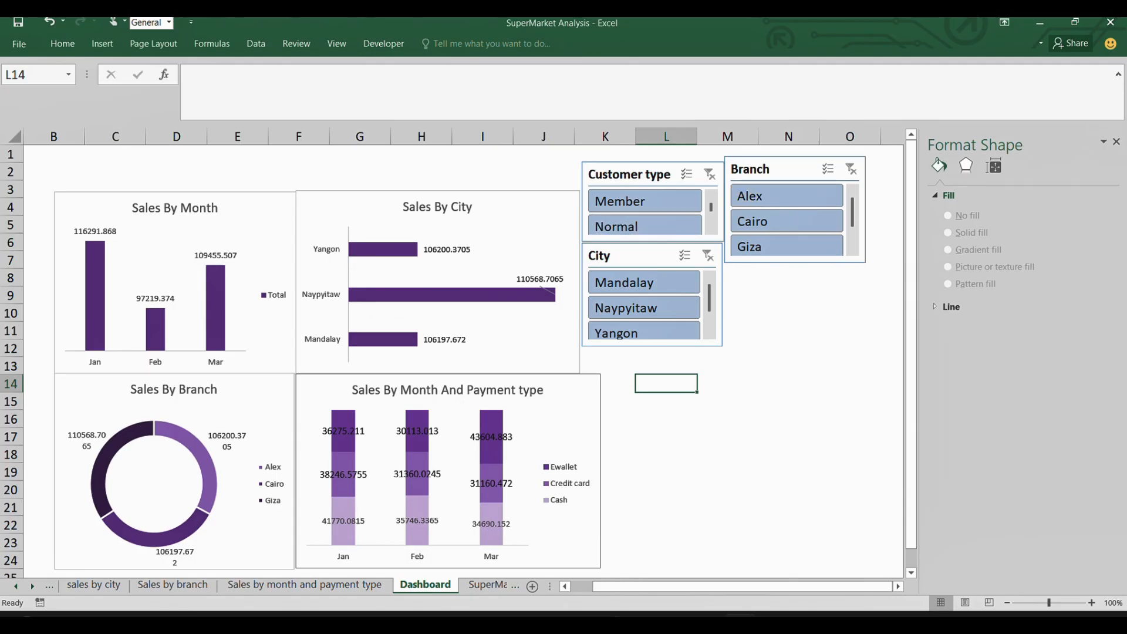
{"action": "left_click", "coordinate": [1115, 142]}
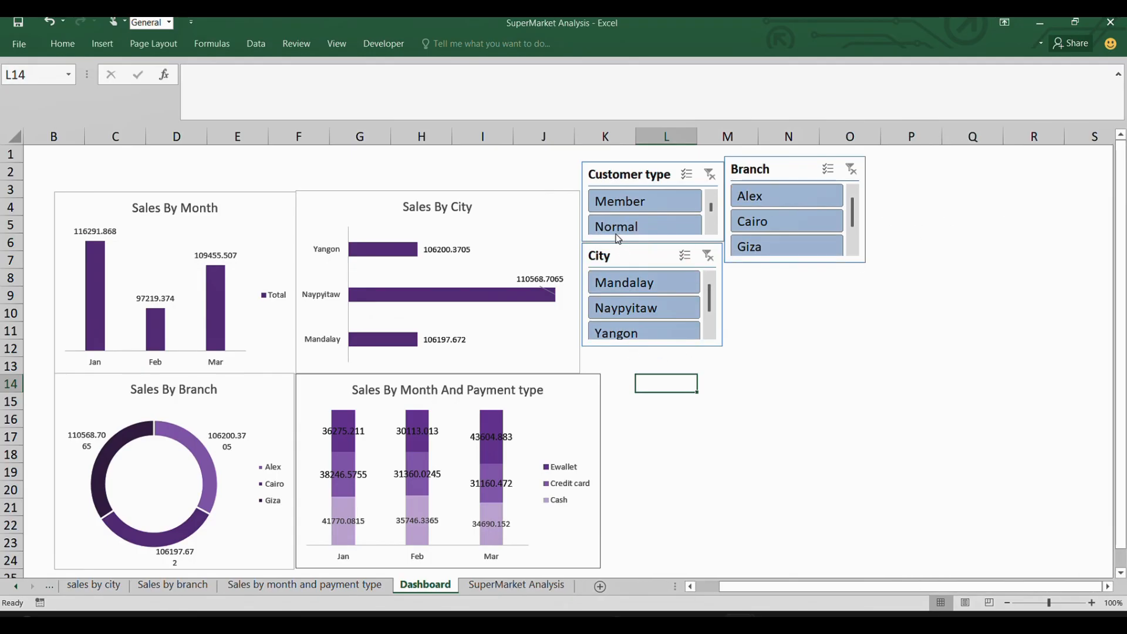
- Move the City, Customer type and Branch slicers down so the upper ones line up with the chart tops in row 3
{"action": "mouse_move", "coordinate": [654, 172]}
{"action": "left_mouse_down"}
{"action": "mouse_move", "coordinate": [657, 186]}
{"action": "mouse_move", "coordinate": [663, 169]}
{"action": "left_mouse_up"}
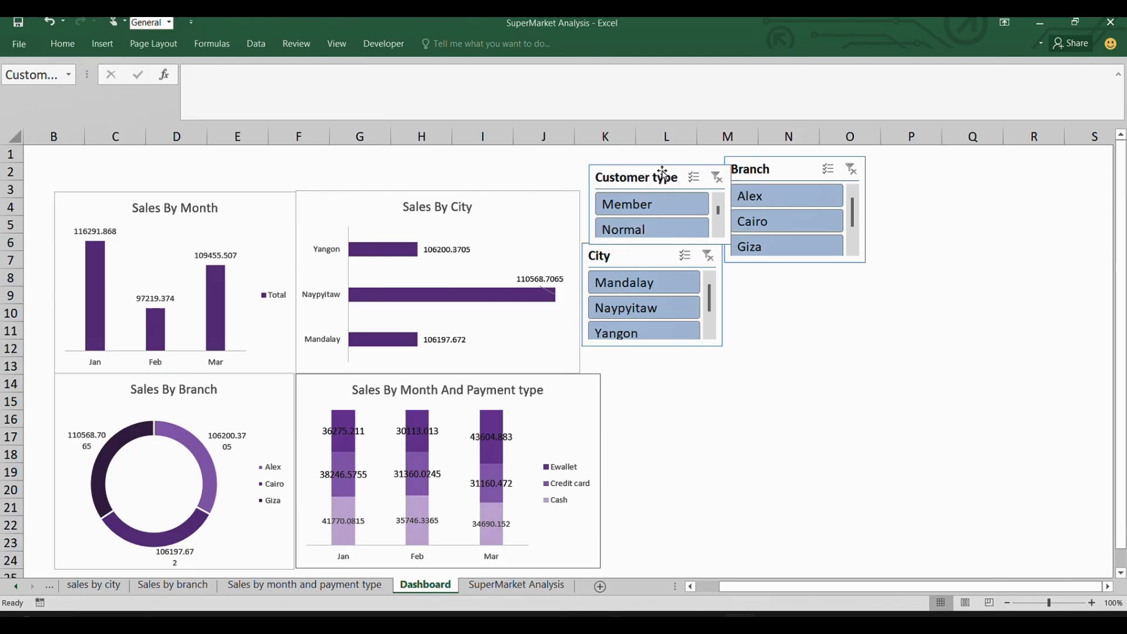
{"action": "left_click", "coordinate": [652, 256]}
{"action": "left_click_drag", "start_coordinate": [652, 257], "coordinate": [652, 285]}
{"action": "left_click_drag", "start_coordinate": [644, 177], "coordinate": [641, 203]}
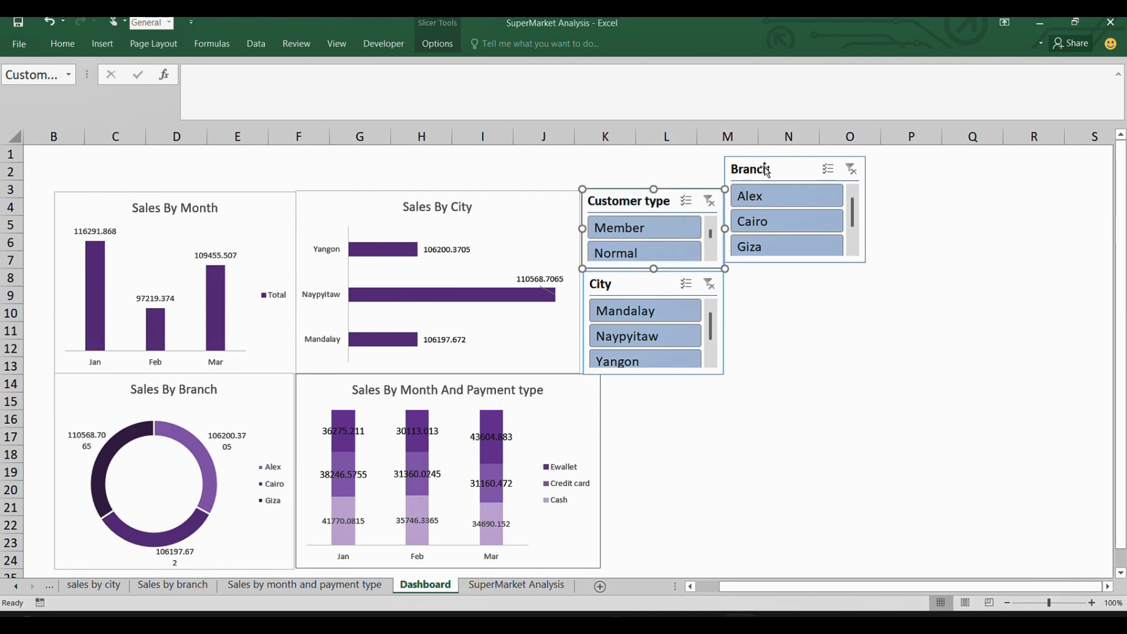
{"action": "left_click_drag", "start_coordinate": [774, 166], "coordinate": [775, 198]}
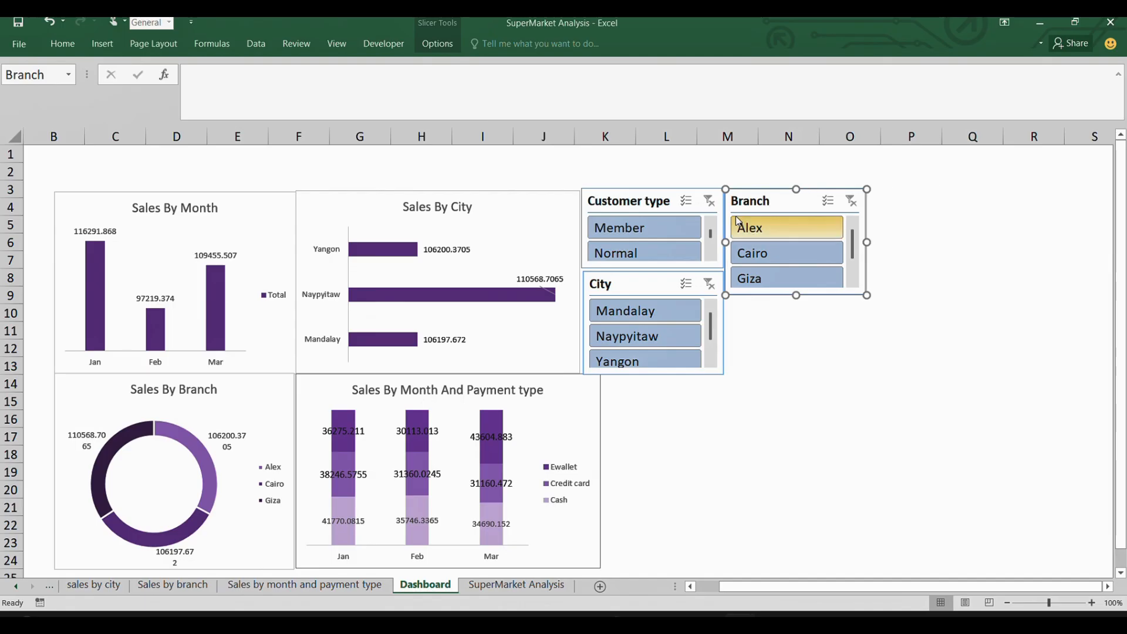
- Try the Member and Normal customer type filters, return to Member, and filter City to Naypyitaw
{"action": "left_click", "coordinate": [634, 230]}
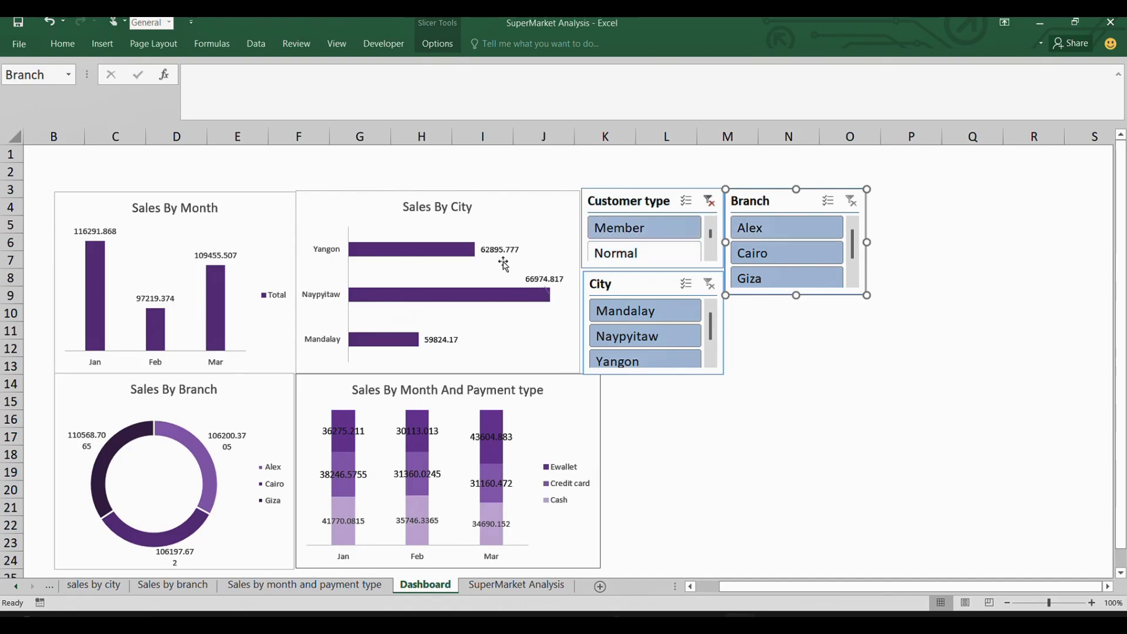
{"action": "left_click", "coordinate": [604, 262]}
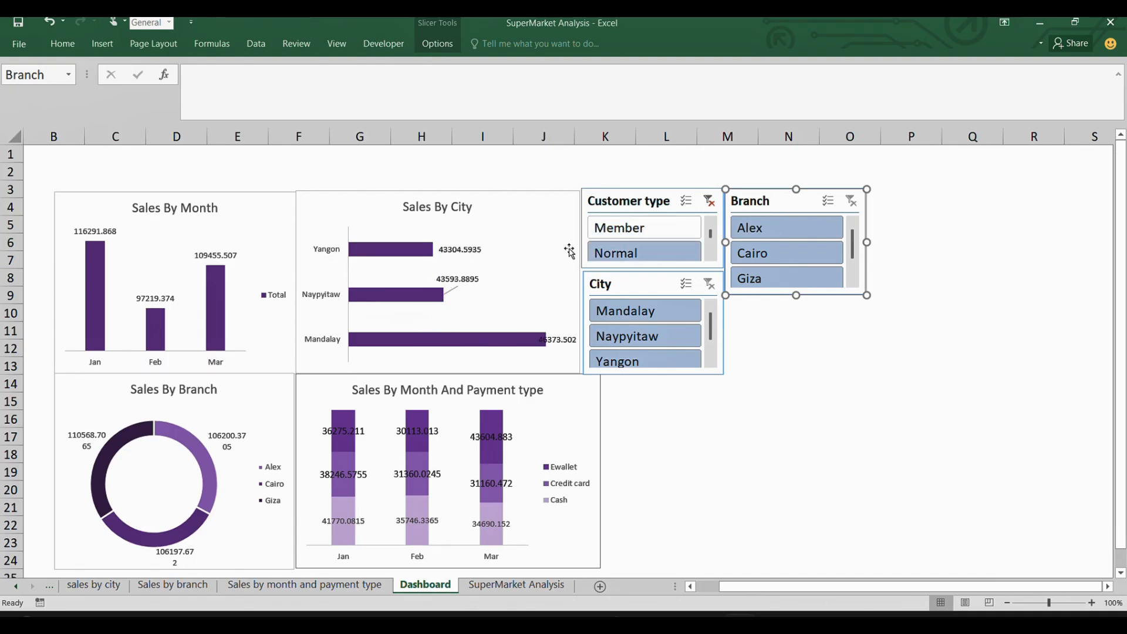
{"action": "left_click", "coordinate": [631, 224]}
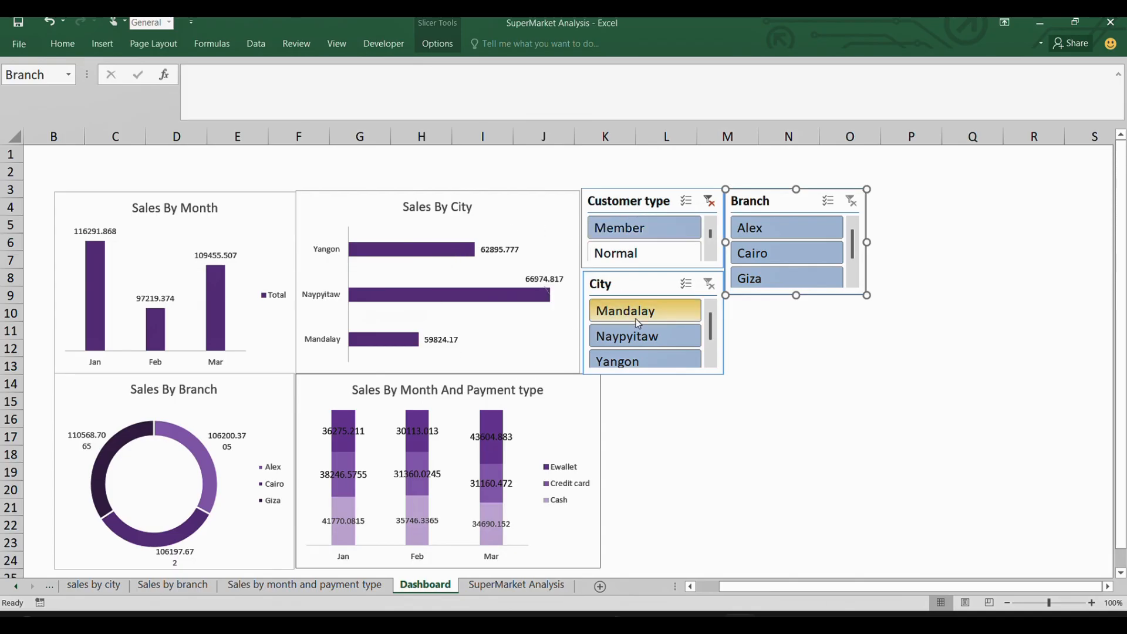
{"action": "left_click", "coordinate": [639, 335]}
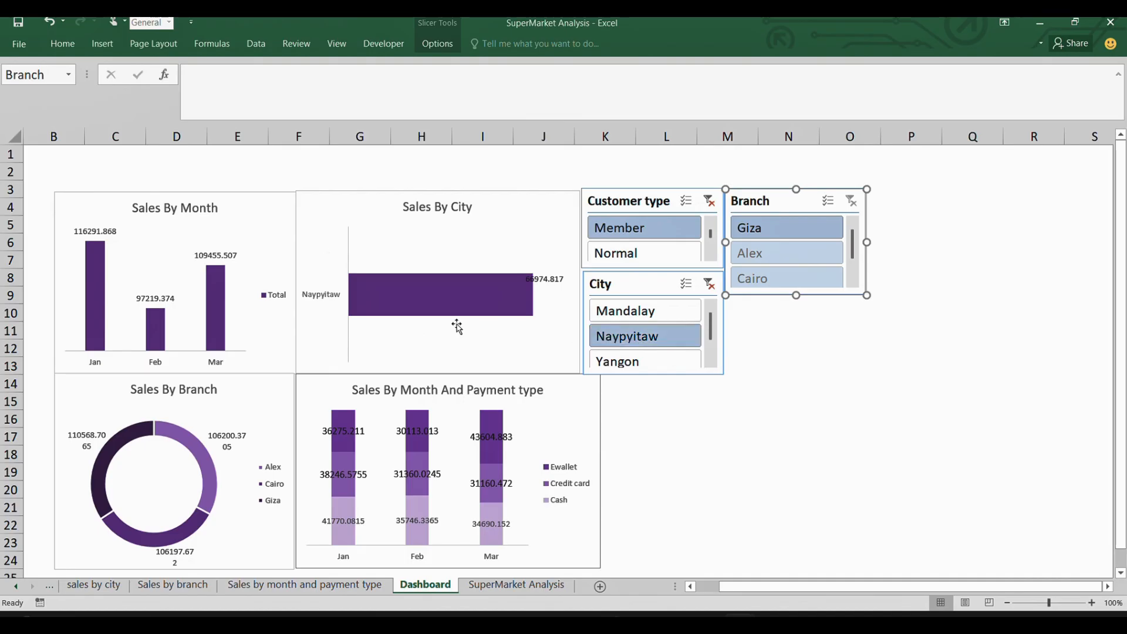
{"action": "mouse_move", "coordinate": [439, 305]}
- Apply the light grey slicer style to the Customer type slicer
{"action": "left_click", "coordinate": [656, 235]}
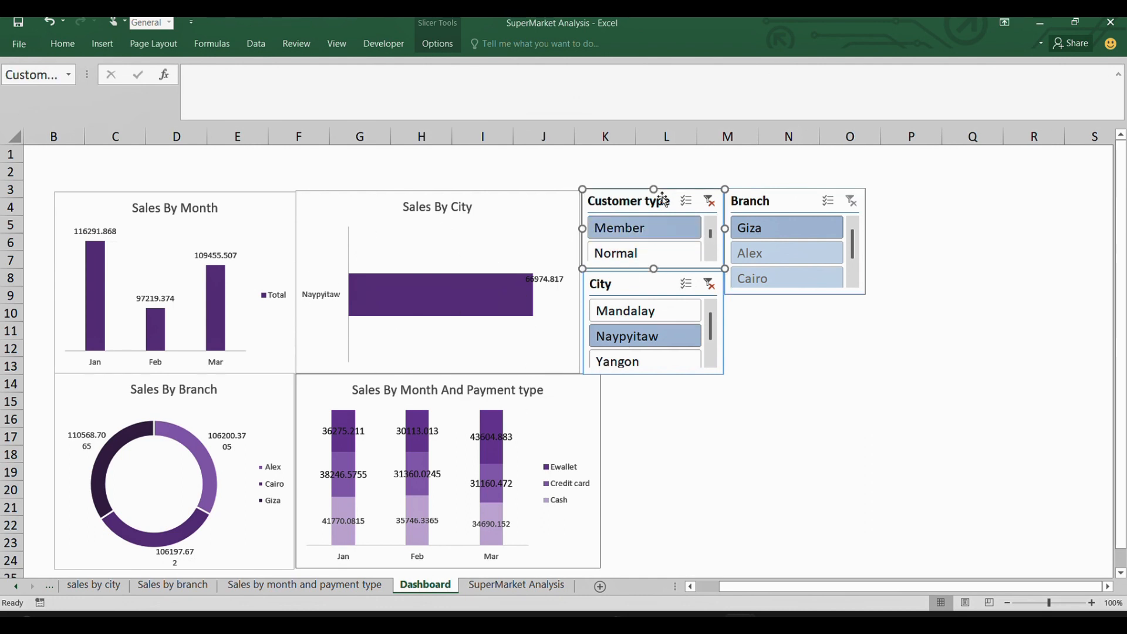
{"action": "left_click", "coordinate": [474, 226]}
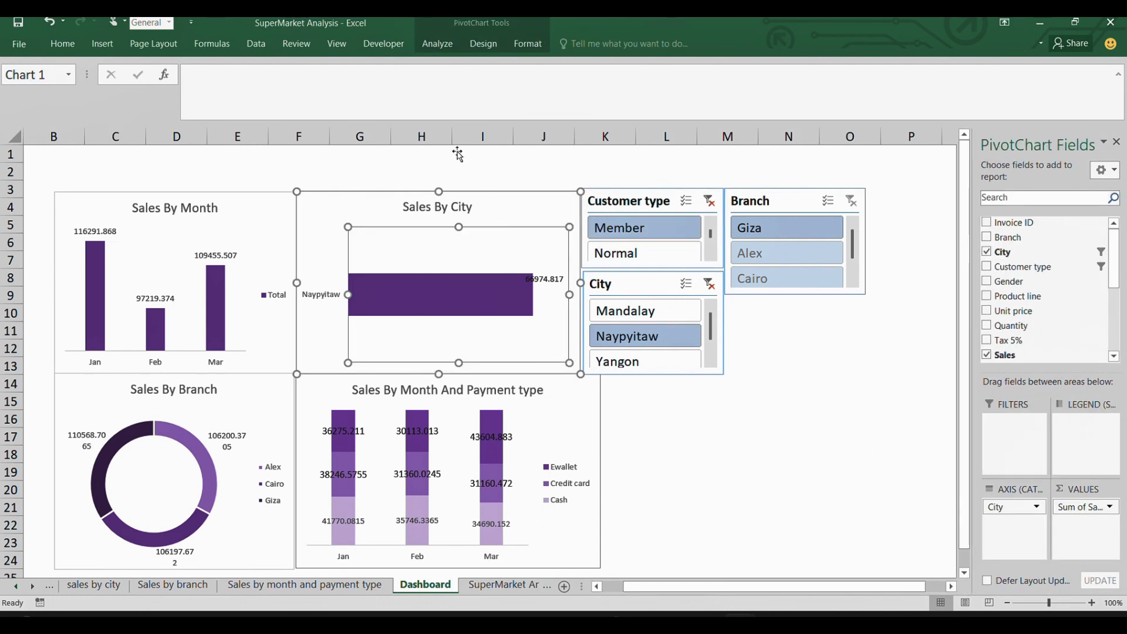
{"action": "left_click", "coordinate": [631, 202]}
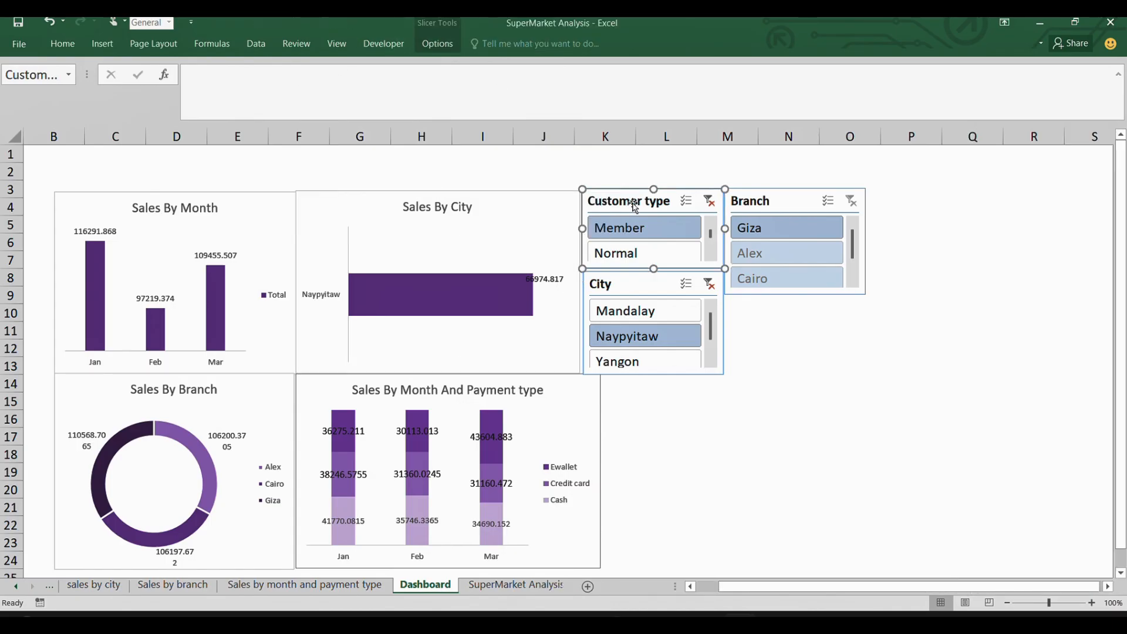
{"action": "left_click", "coordinate": [444, 41]}
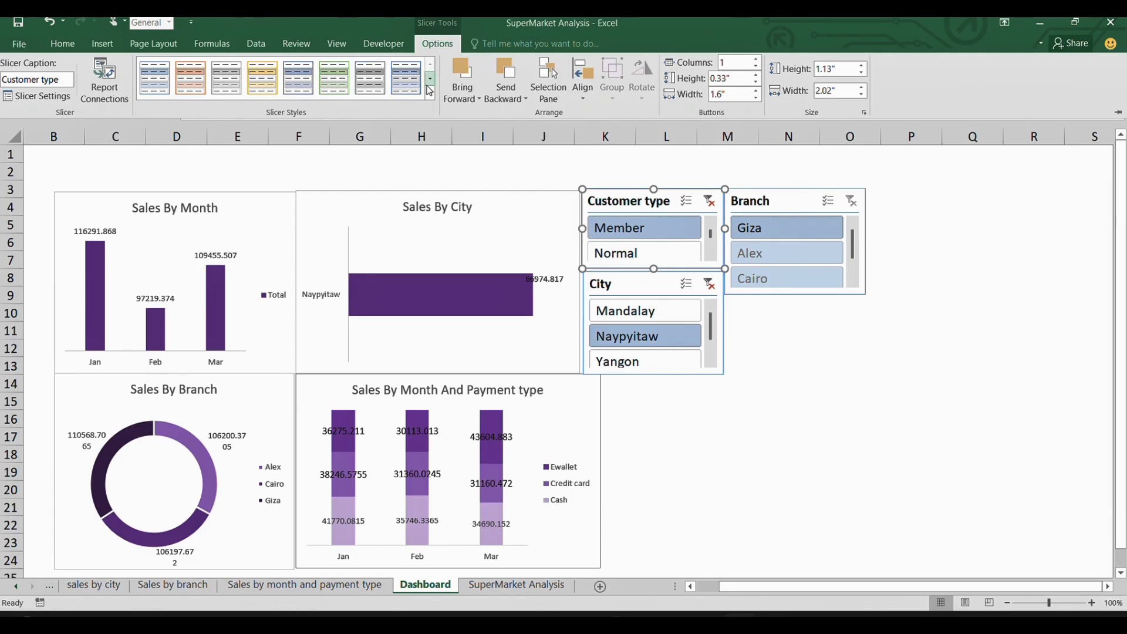
{"action": "left_click", "coordinate": [429, 91]}
{"action": "left_click", "coordinate": [508, 178]}
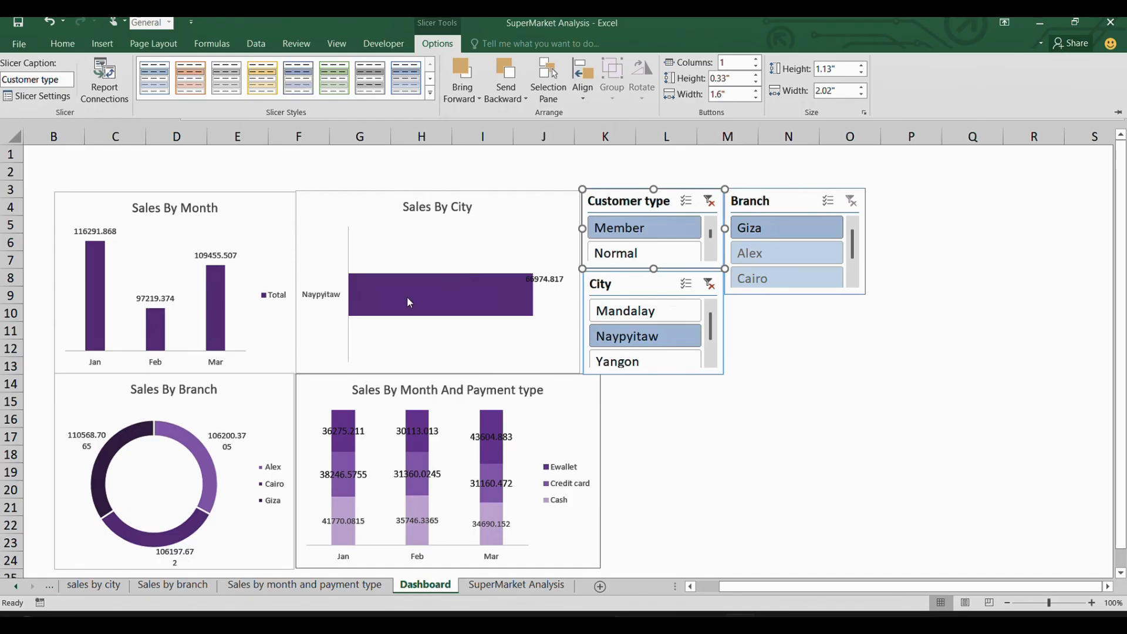
{"action": "left_click", "coordinate": [625, 205]}
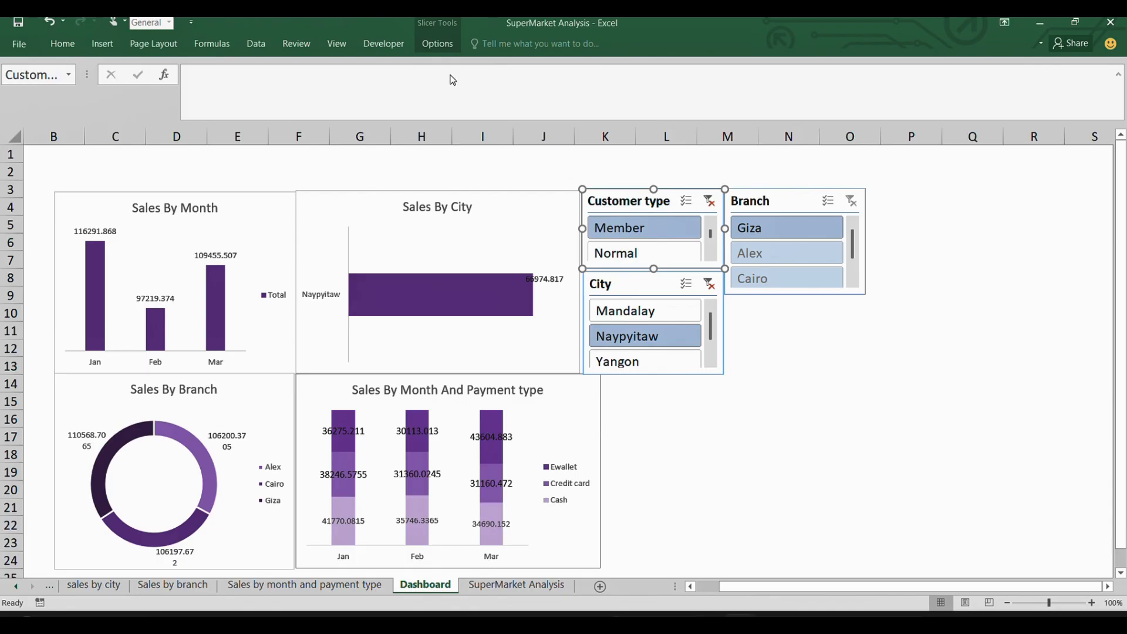
{"action": "left_click", "coordinate": [437, 43]}
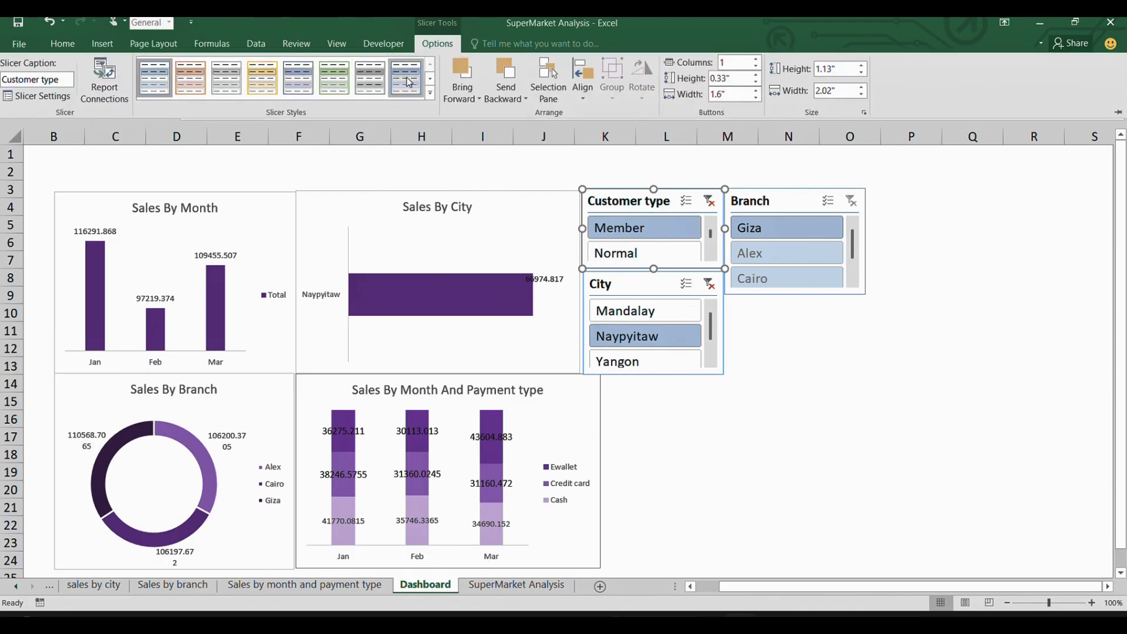
{"action": "left_click", "coordinate": [430, 95]}
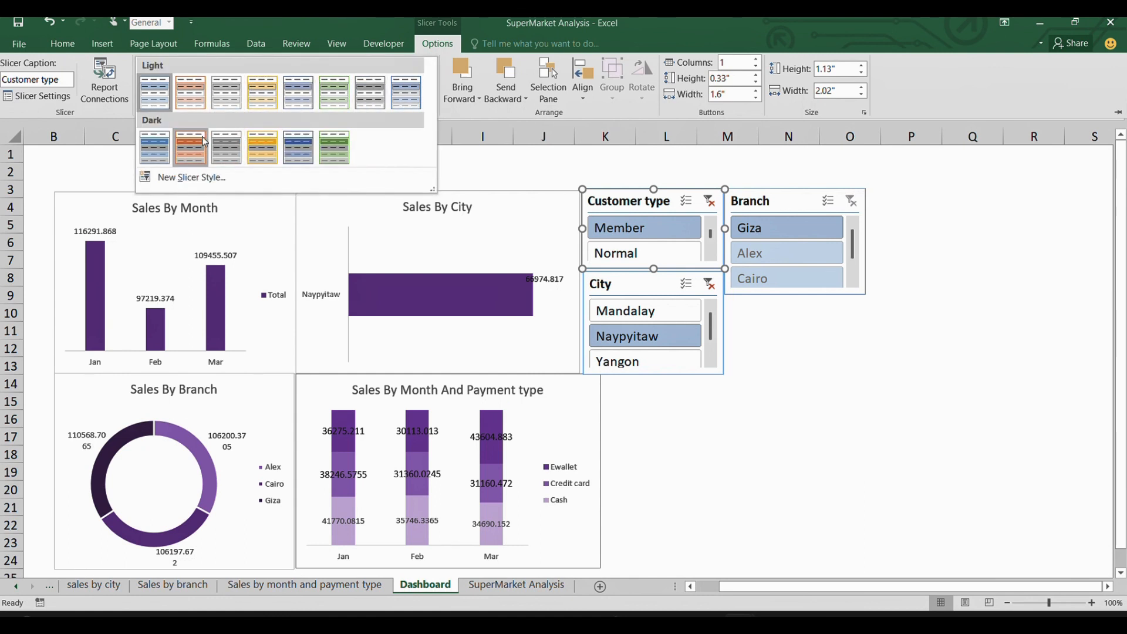
{"action": "left_click", "coordinate": [227, 93]}
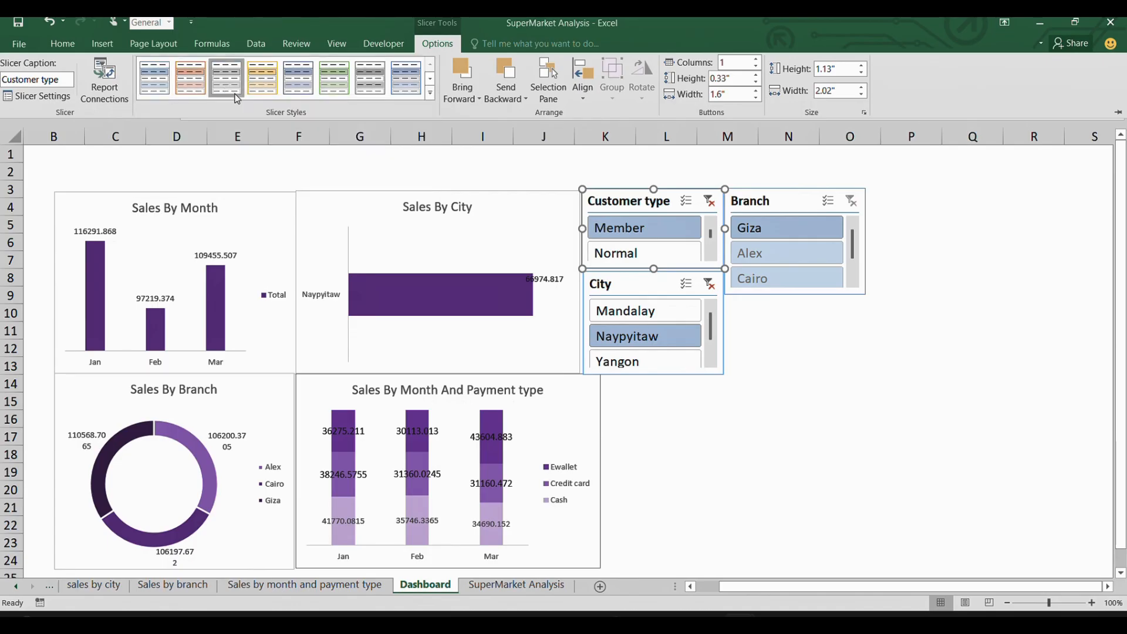
- Give the City slicer the same light grey slicer style as Customer type
{"action": "left_click", "coordinate": [667, 287]}
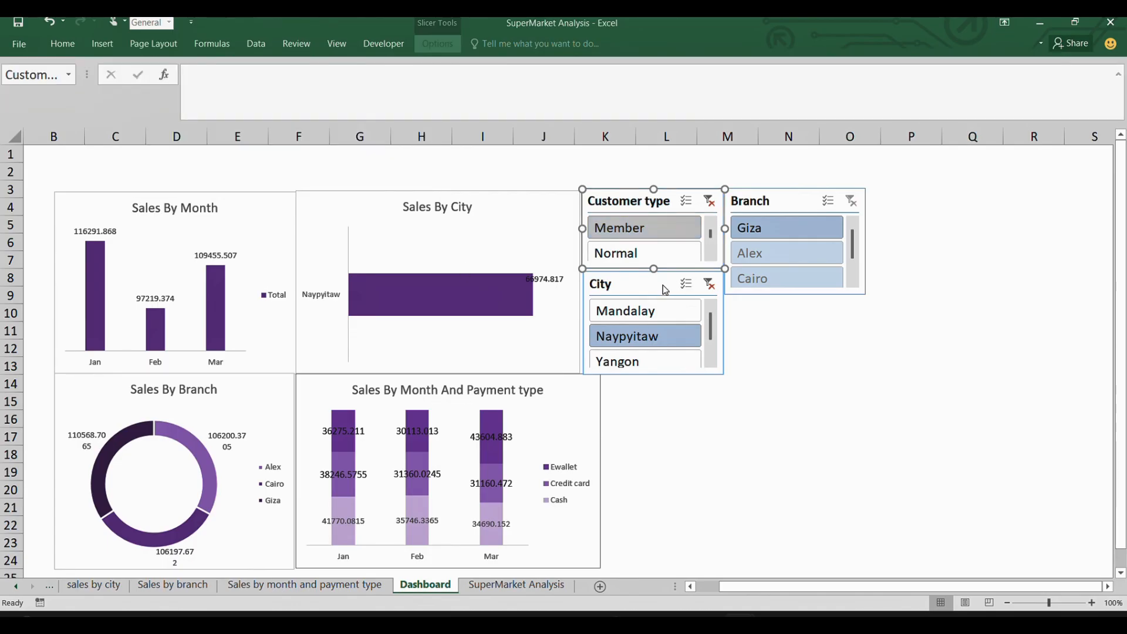
{"action": "left_click", "coordinate": [655, 289]}
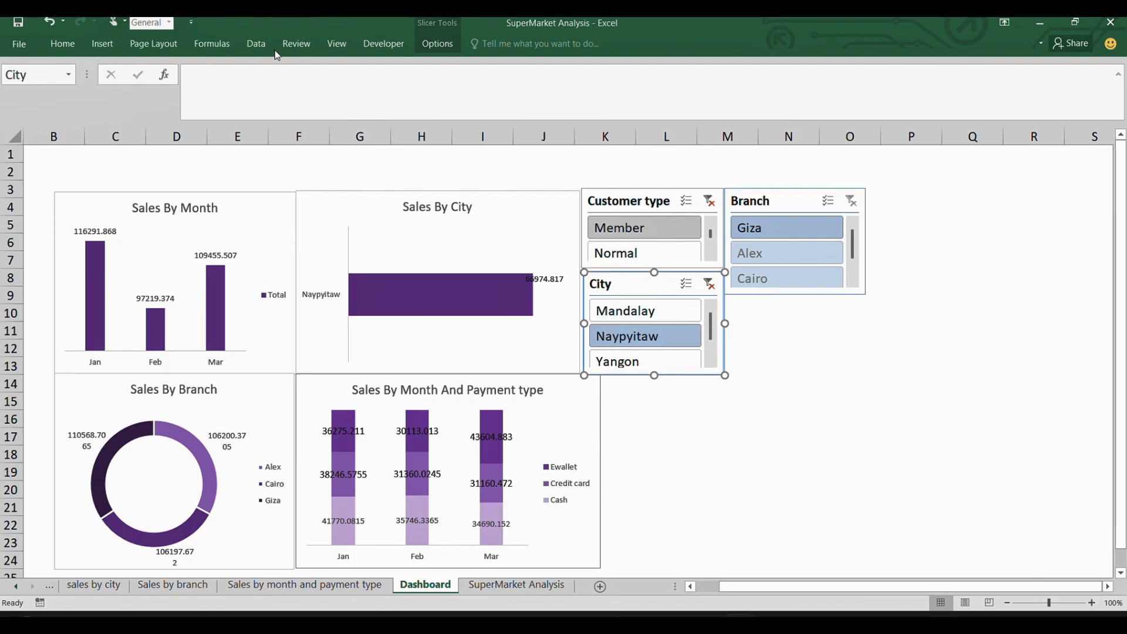
{"action": "left_click", "coordinate": [437, 41]}
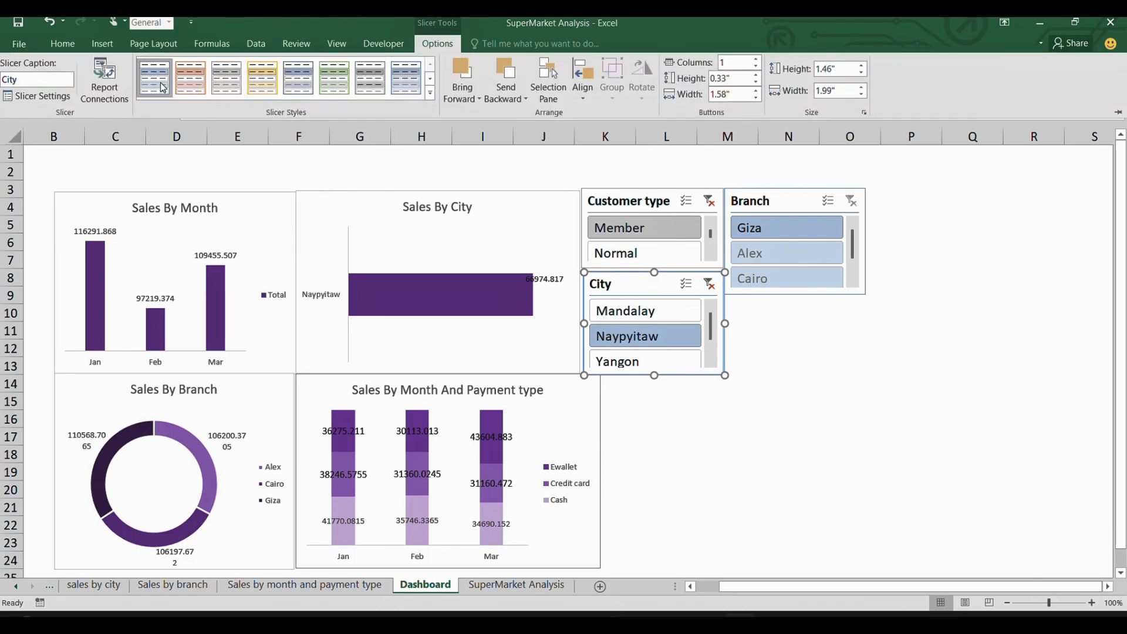
{"action": "left_click", "coordinate": [241, 86]}
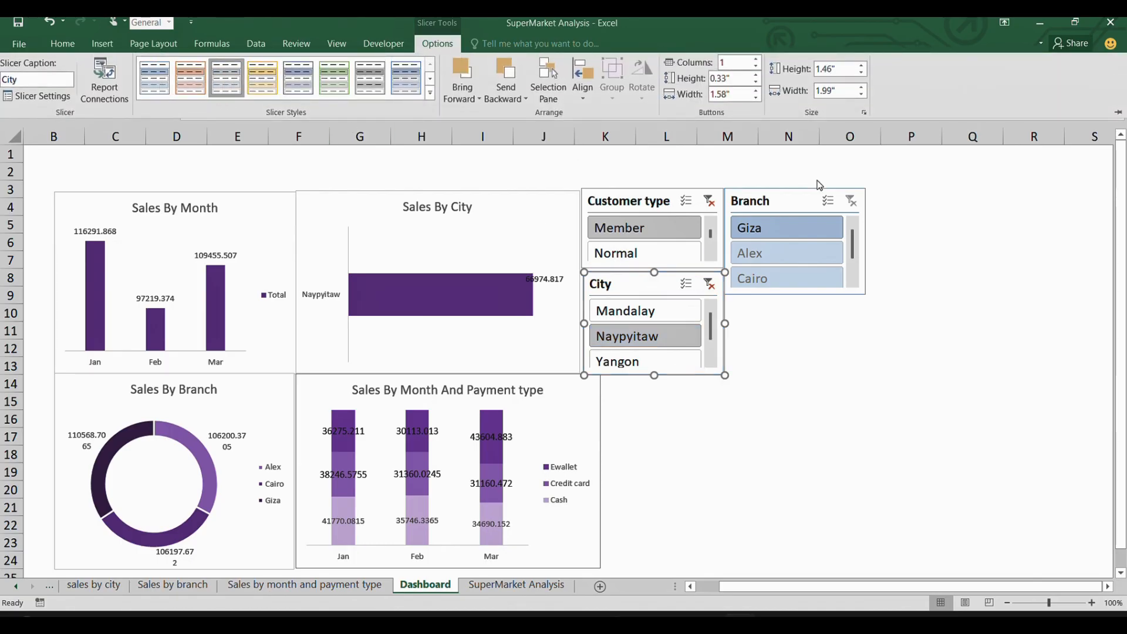
- Apply the light grey slicer style to the Branch slicer to match the City and Customer type slicers
{"action": "left_click", "coordinate": [450, 40]}
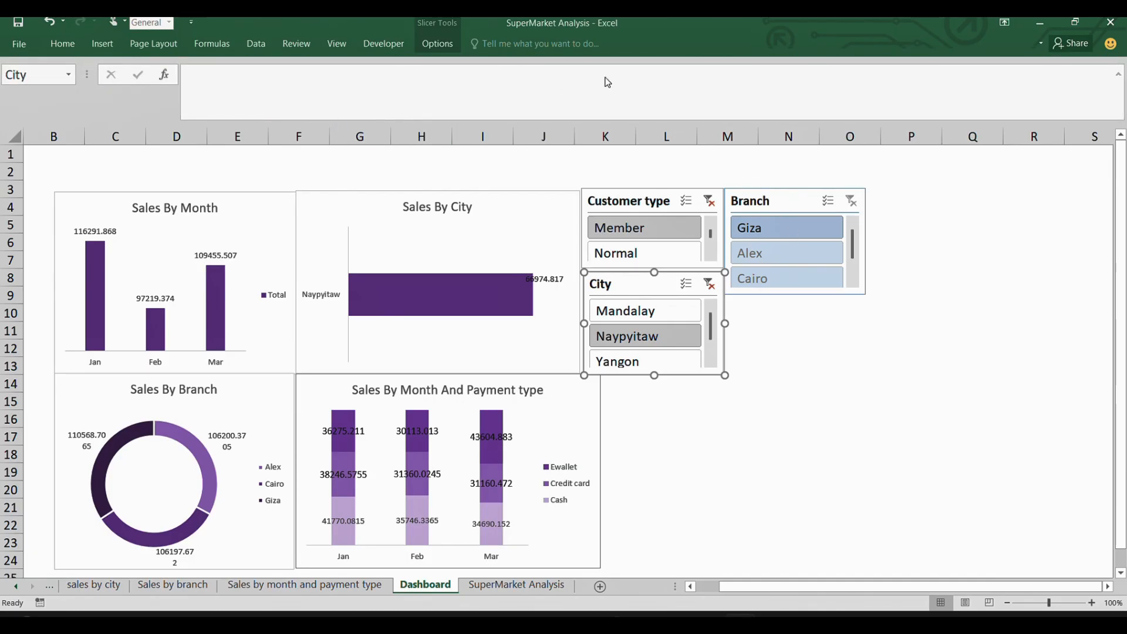
{"action": "left_click", "coordinate": [435, 45]}
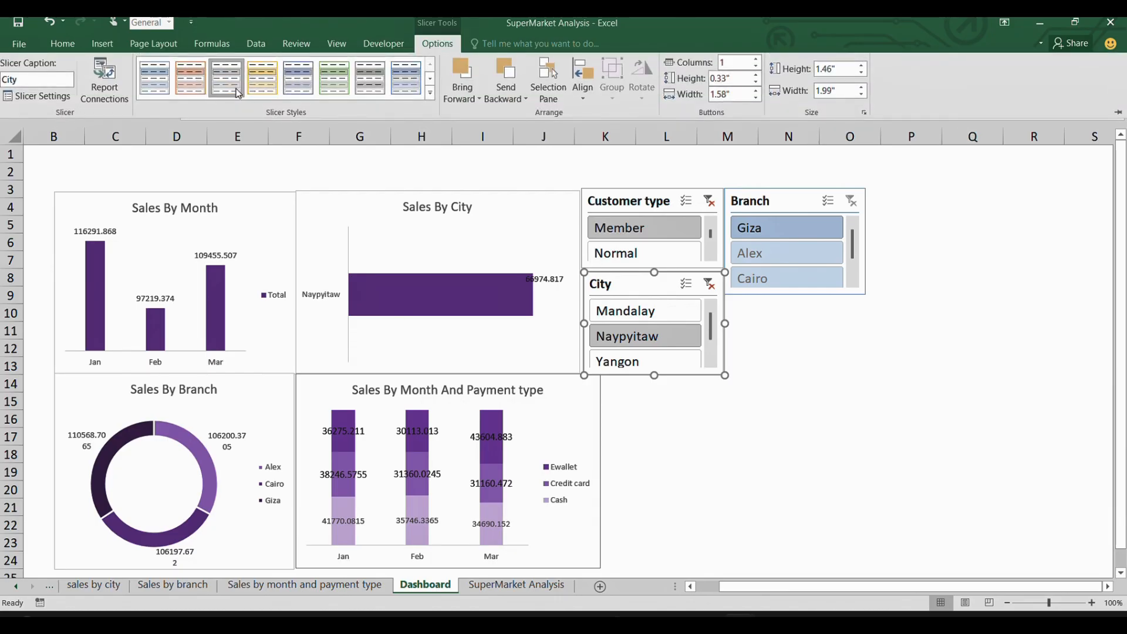
{"action": "left_click", "coordinate": [782, 199]}
{"action": "left_click", "coordinate": [786, 200]}
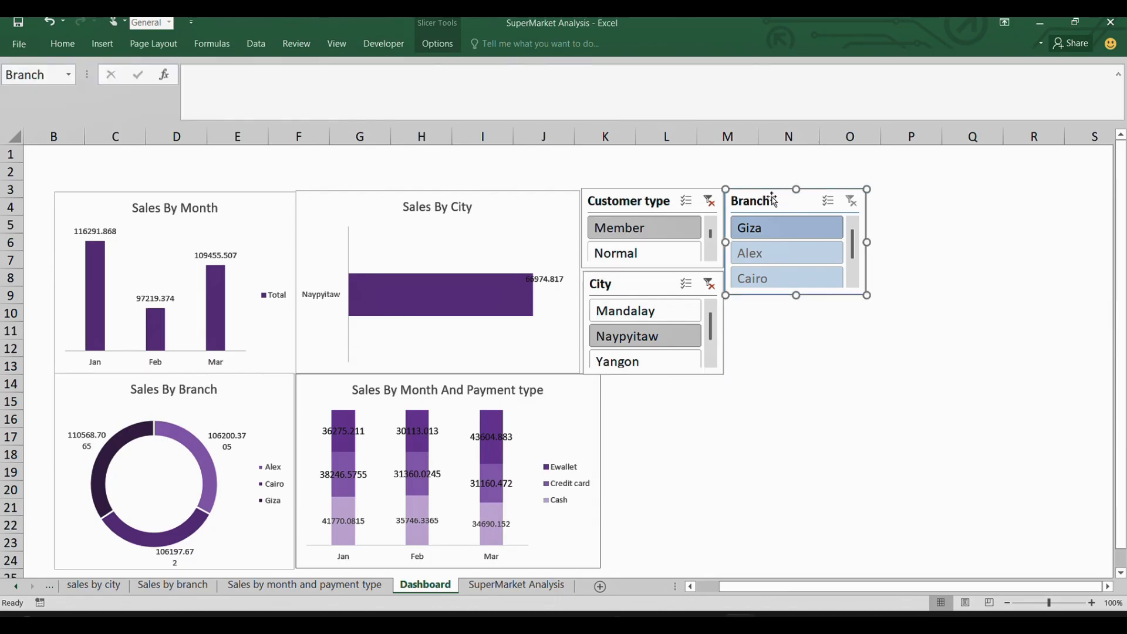
{"action": "left_click", "coordinate": [449, 46]}
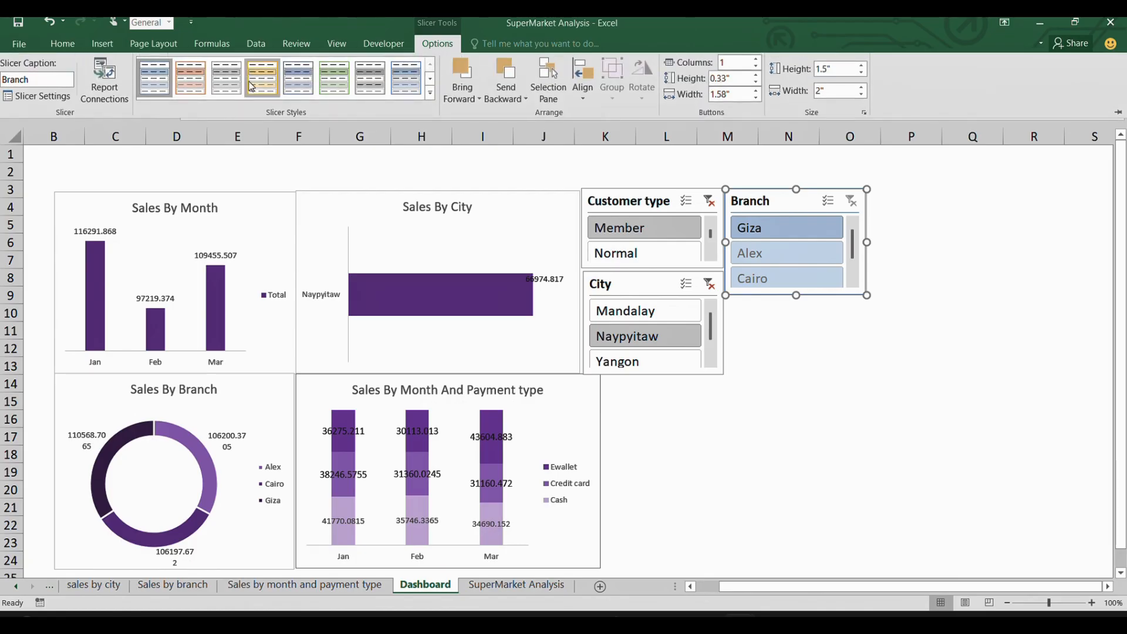
{"action": "left_click", "coordinate": [226, 78]}
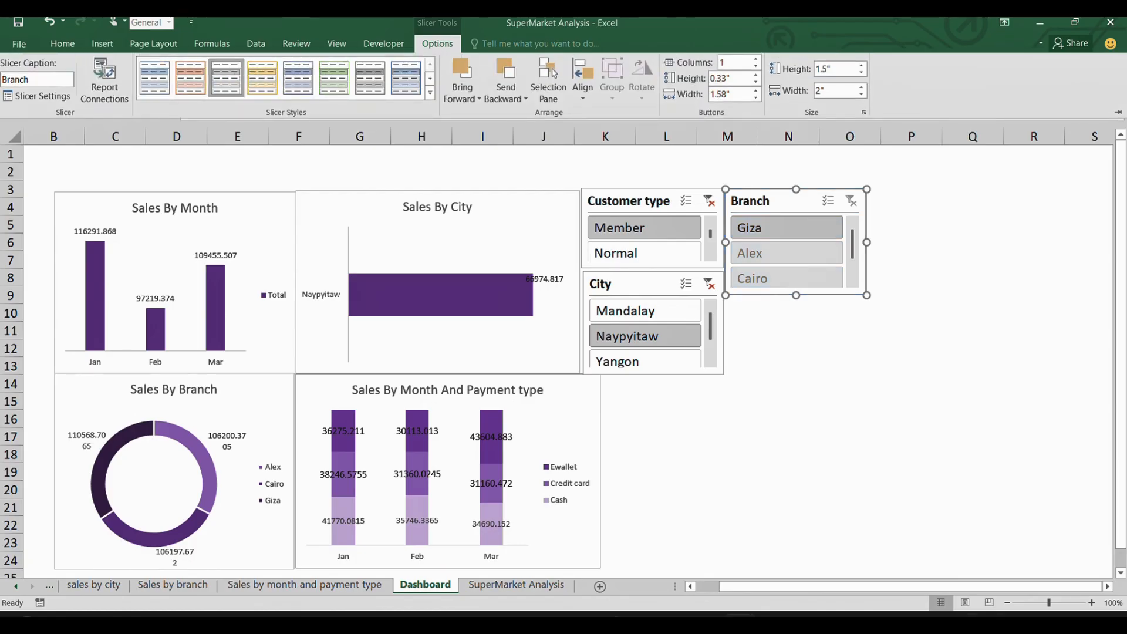
- Turn on multi-select for the Branch, Customer type and City slicers and clear the Customer type filter
{"action": "left_click", "coordinate": [817, 280]}
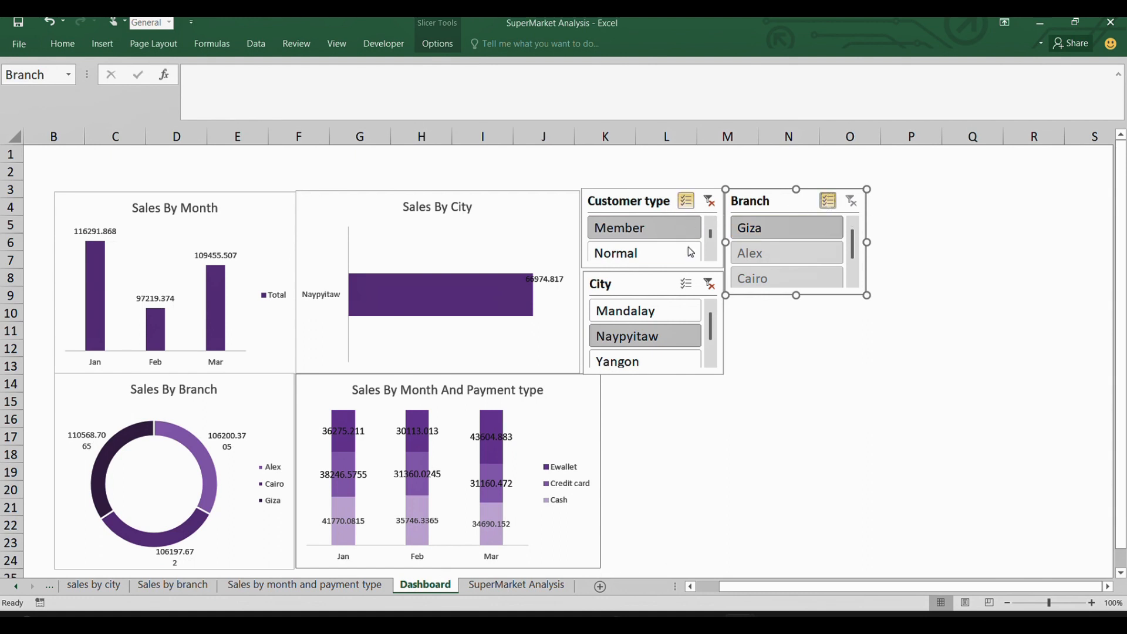
{"action": "left_click", "coordinate": [688, 284]}
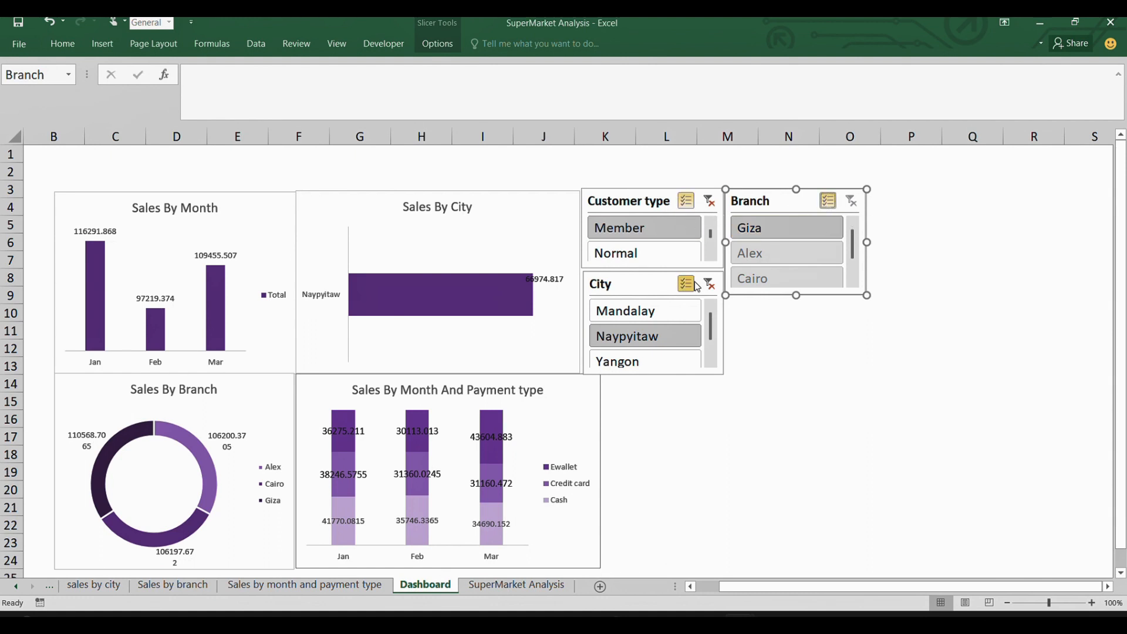
{"action": "left_click", "coordinate": [709, 201]}
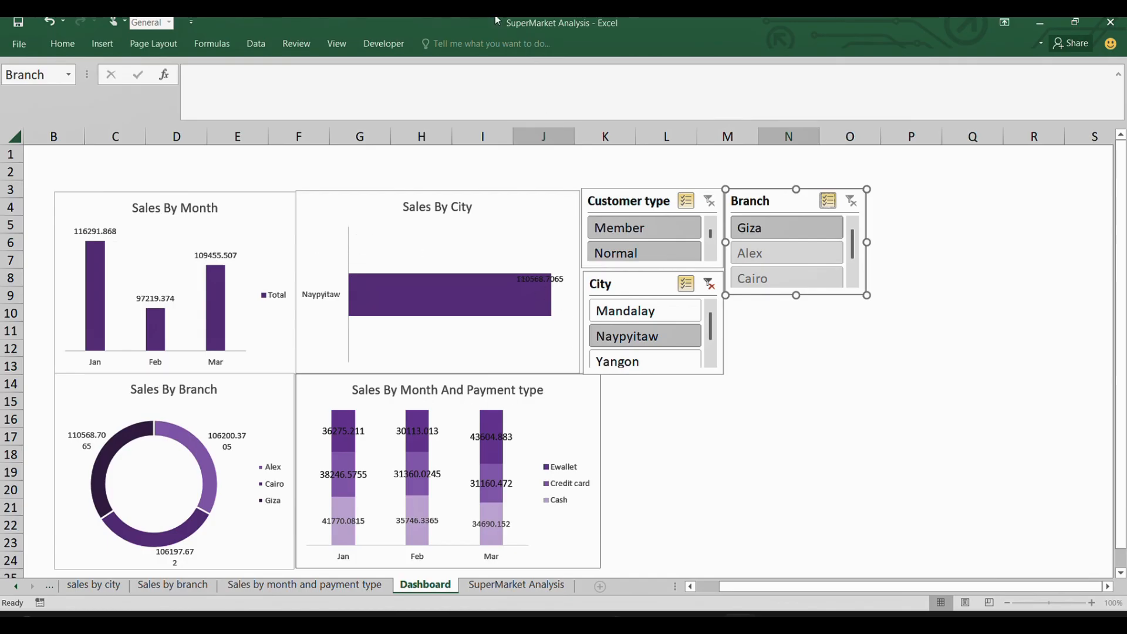
- Insert a Date timeline for the Sales By City chart and place it directly below the Branch slicer
{"action": "left_click", "coordinate": [522, 200]}
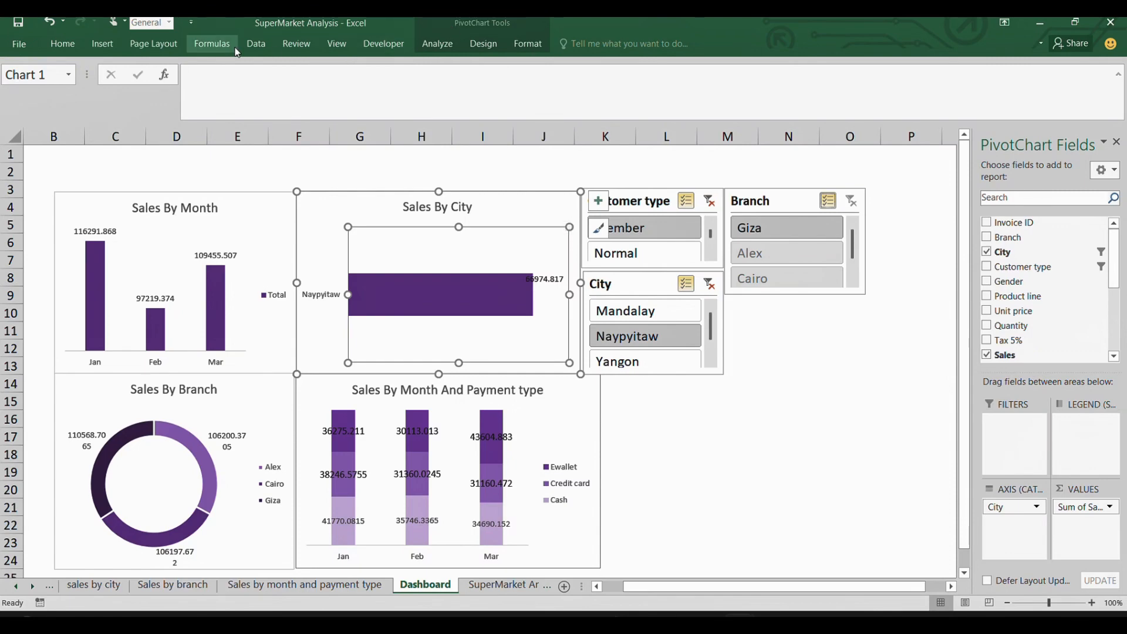
{"action": "left_click", "coordinate": [437, 44]}
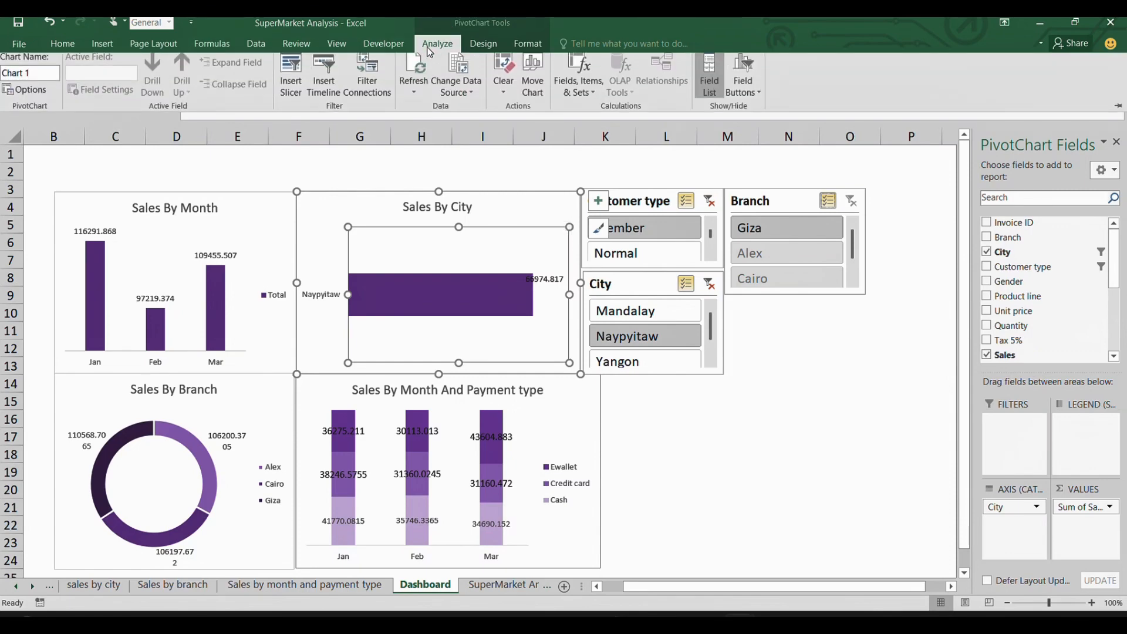
{"action": "left_click", "coordinate": [319, 94]}
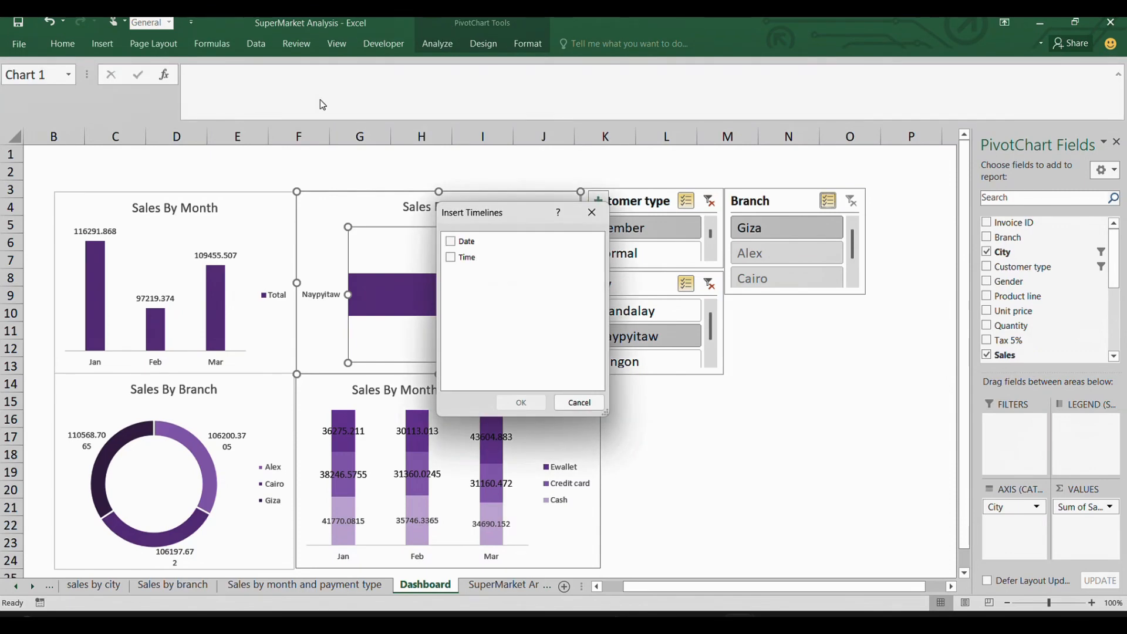
{"action": "left_click", "coordinate": [456, 244]}
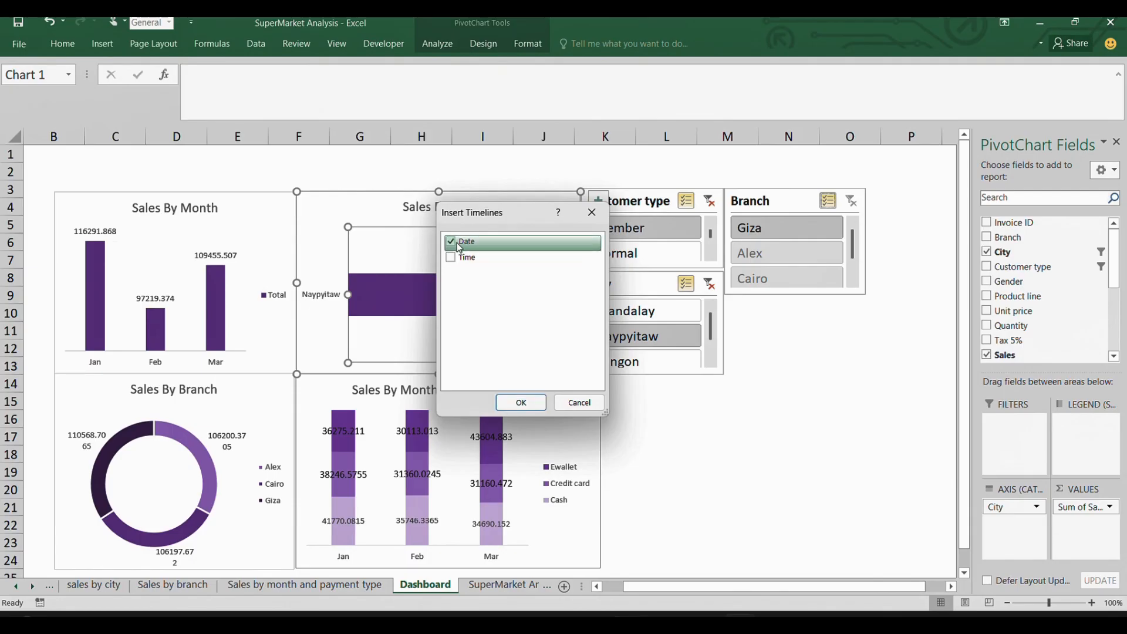
{"action": "left_click", "coordinate": [519, 409]}
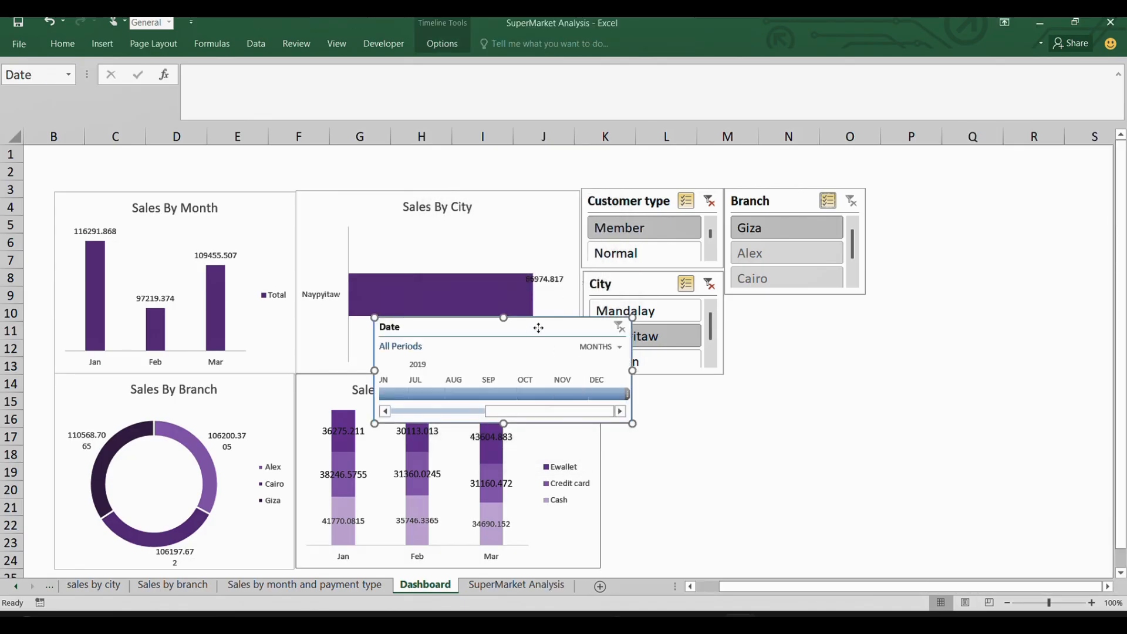
{"action": "left_click_drag", "start_coordinate": [538, 328], "coordinate": [886, 311]}
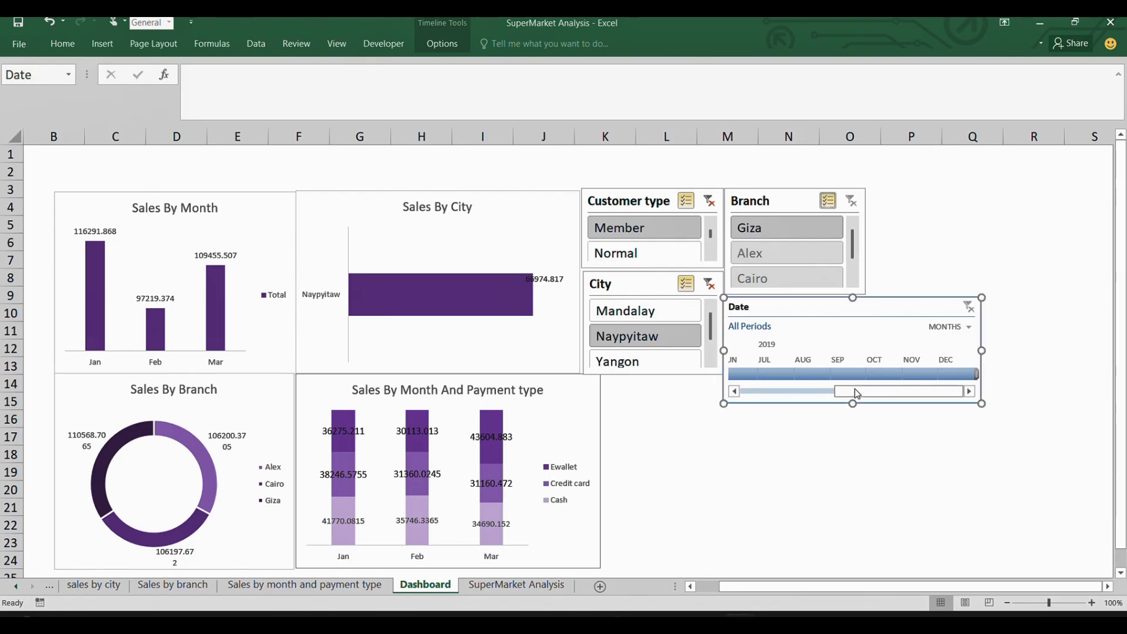
- Try the Date timeline on individual months from January to May 2019, ending on January 2019
{"action": "left_click_drag", "start_coordinate": [854, 390], "coordinate": [757, 390]}
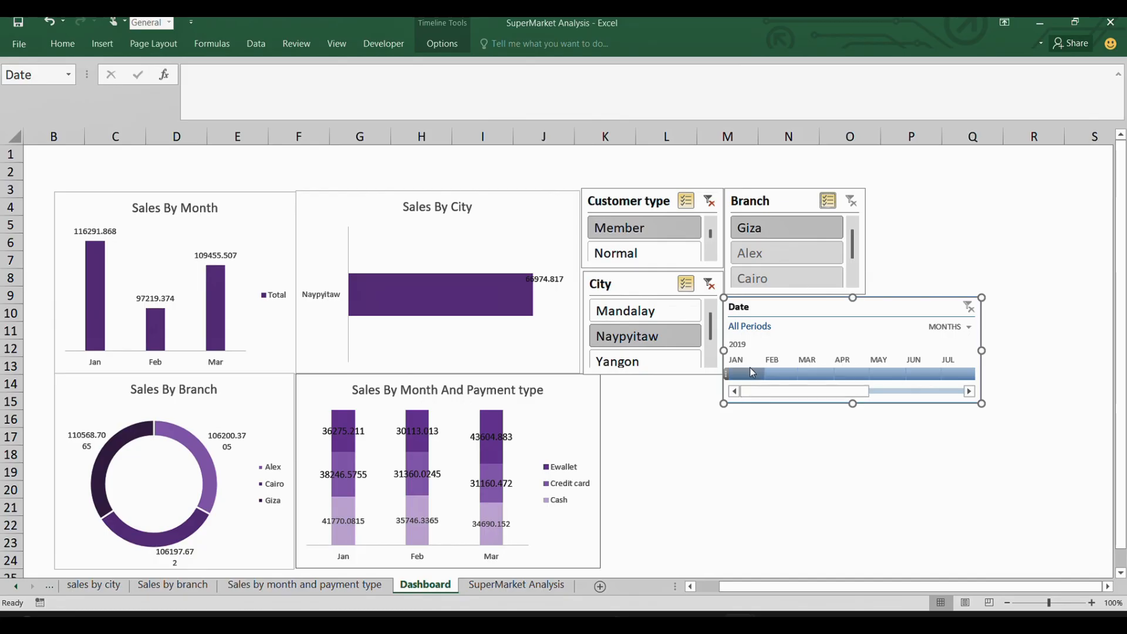
{"action": "left_click", "coordinate": [745, 367]}
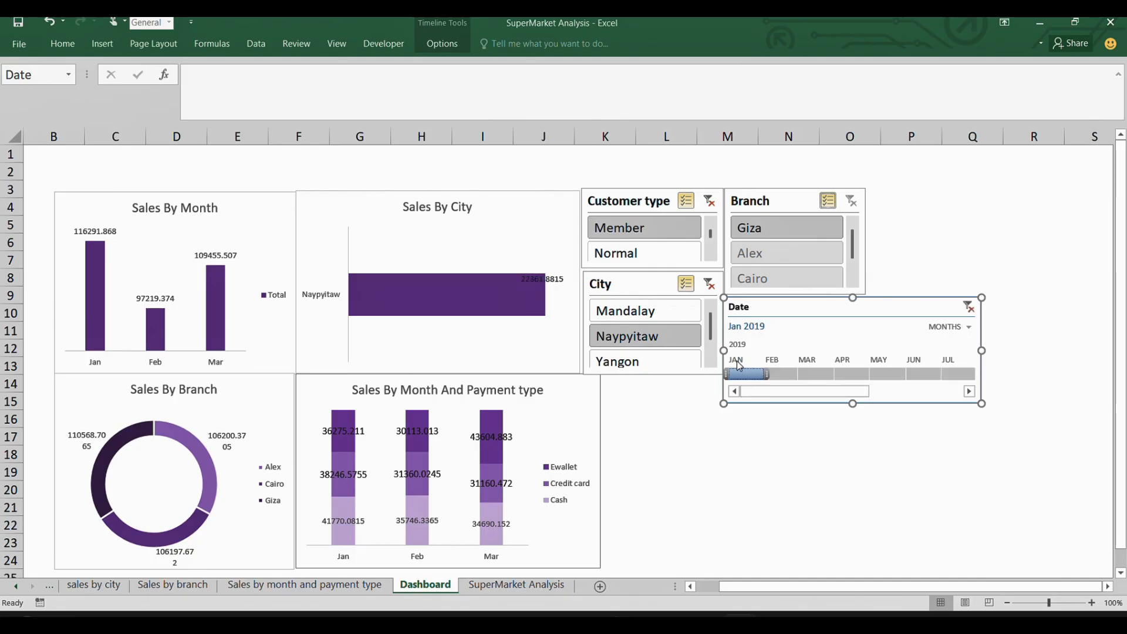
{"action": "left_click", "coordinate": [781, 372]}
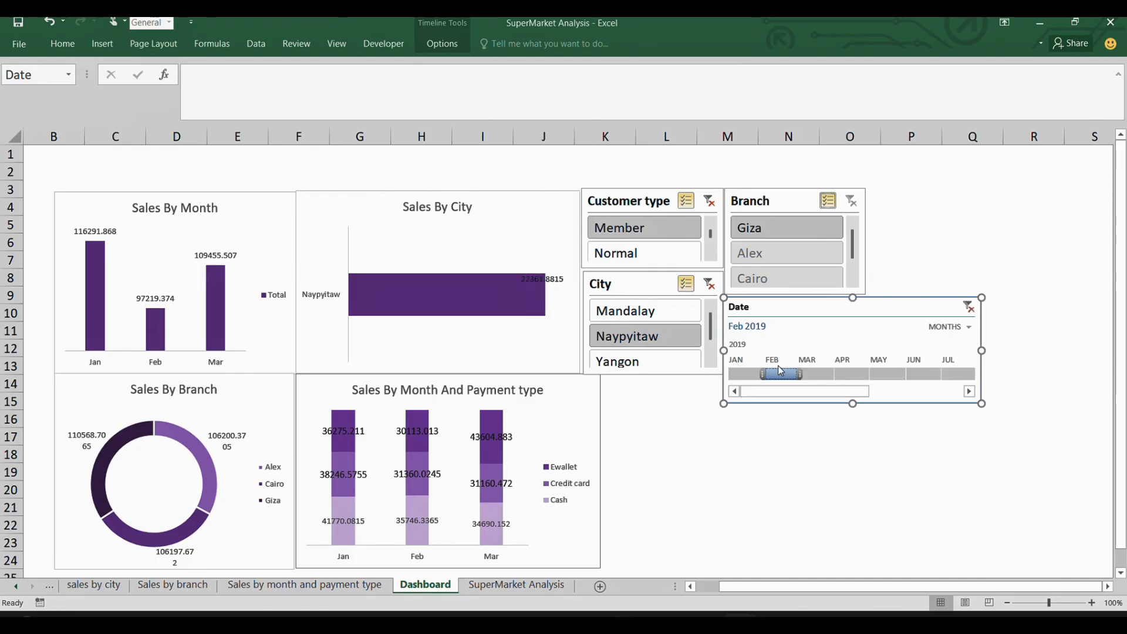
{"action": "left_click", "coordinate": [821, 374]}
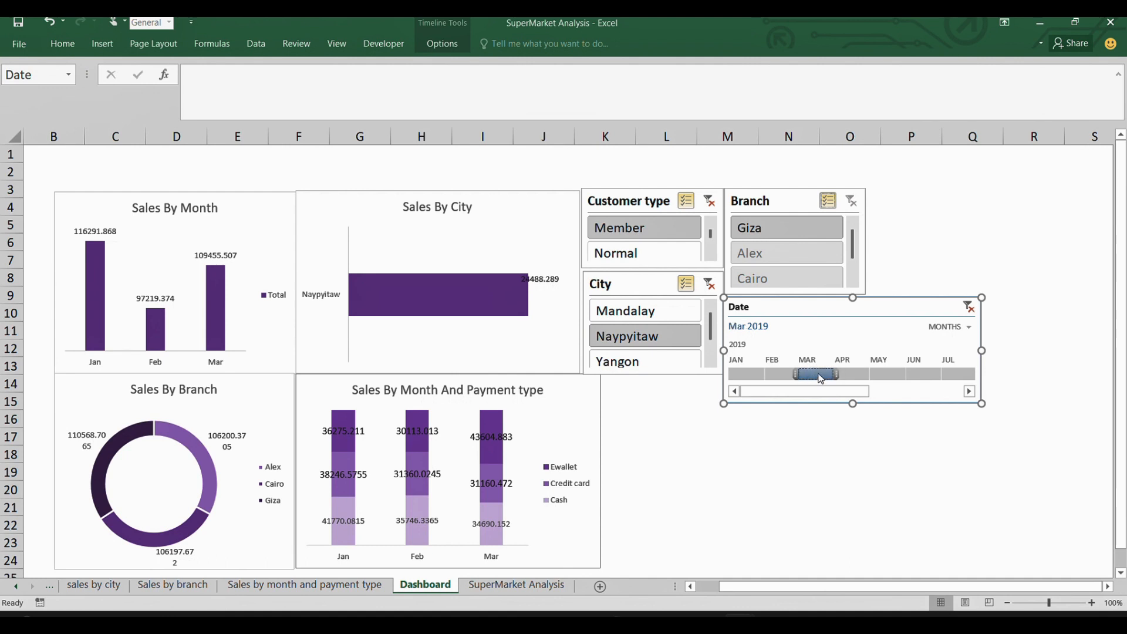
{"action": "left_click", "coordinate": [854, 374]}
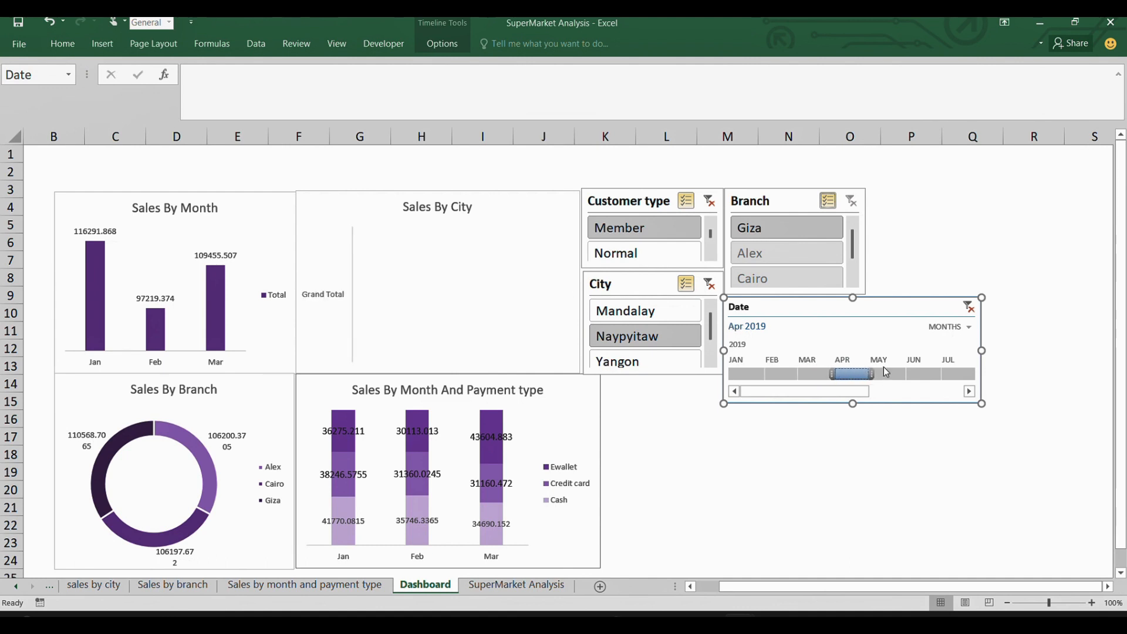
{"action": "left_click", "coordinate": [882, 373]}
{"action": "left_click", "coordinate": [781, 374]}
{"action": "left_click", "coordinate": [803, 376]}
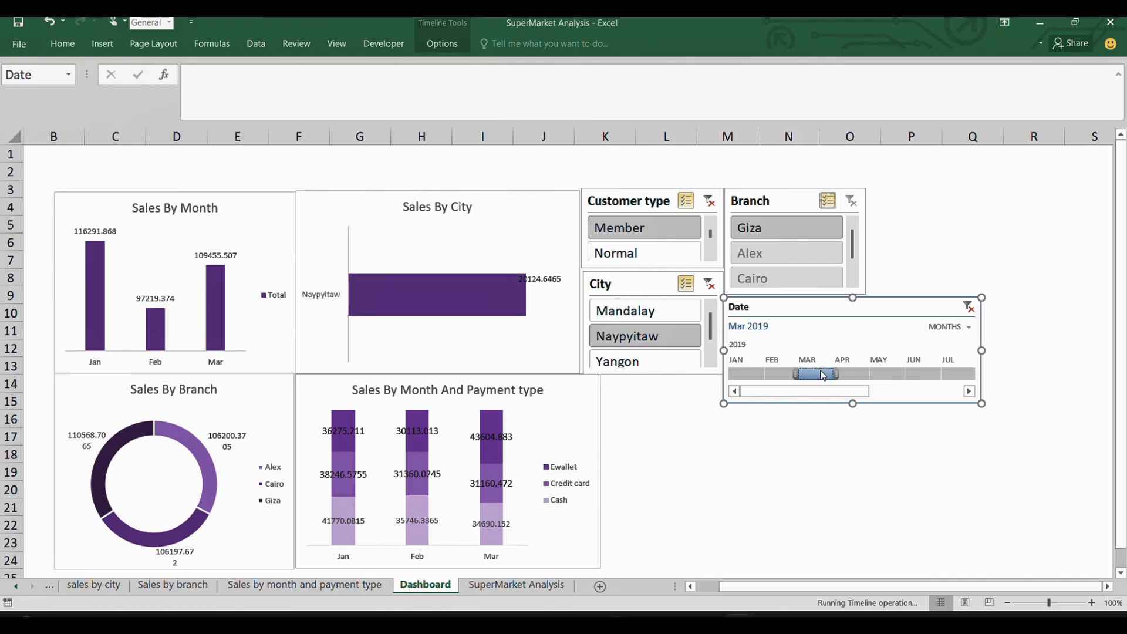
{"action": "left_click", "coordinate": [745, 374]}
{"action": "left_click", "coordinate": [781, 373]}
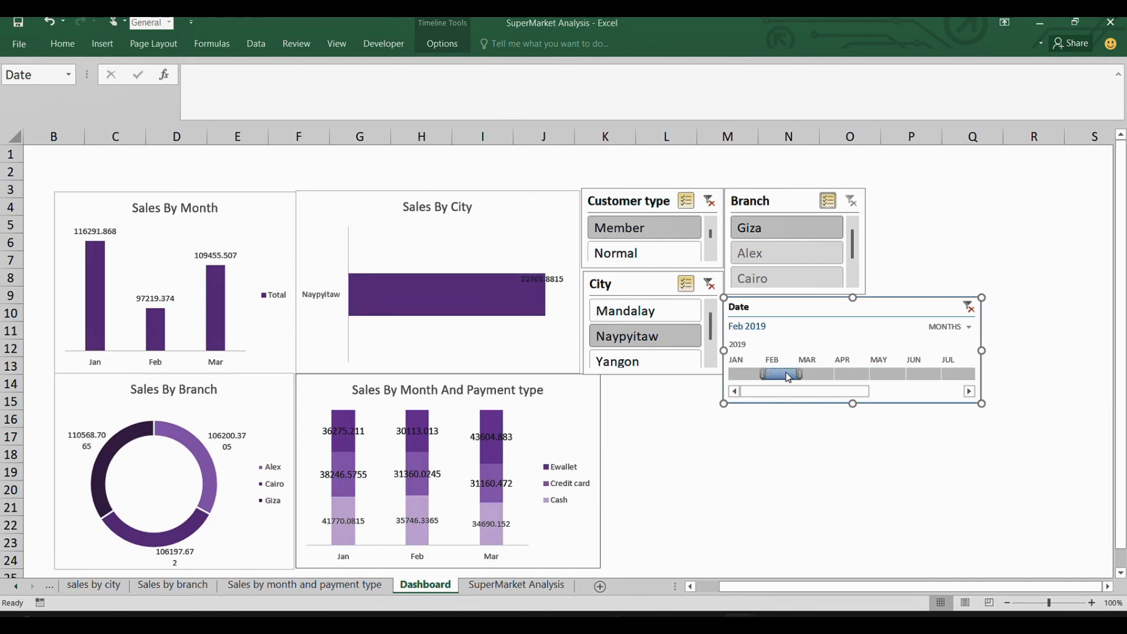
{"action": "left_click", "coordinate": [810, 372]}
{"action": "left_click", "coordinate": [746, 373]}
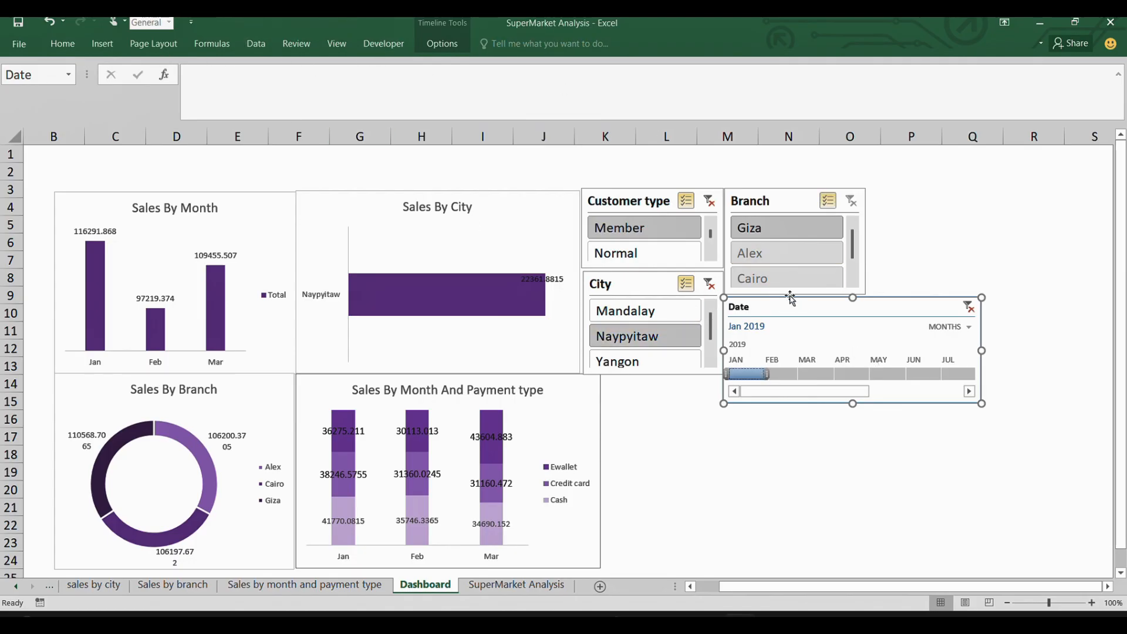
- Apply the light grey timeline style to the Date timeline and clear its date filter
{"action": "left_click", "coordinate": [441, 43]}
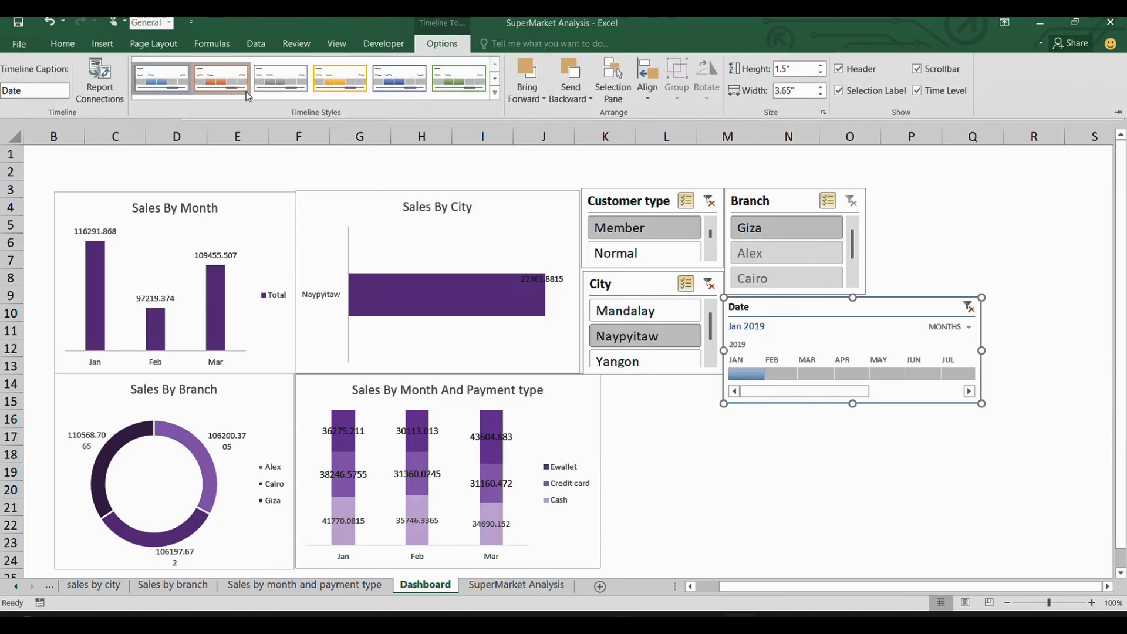
{"action": "left_click", "coordinate": [305, 91]}
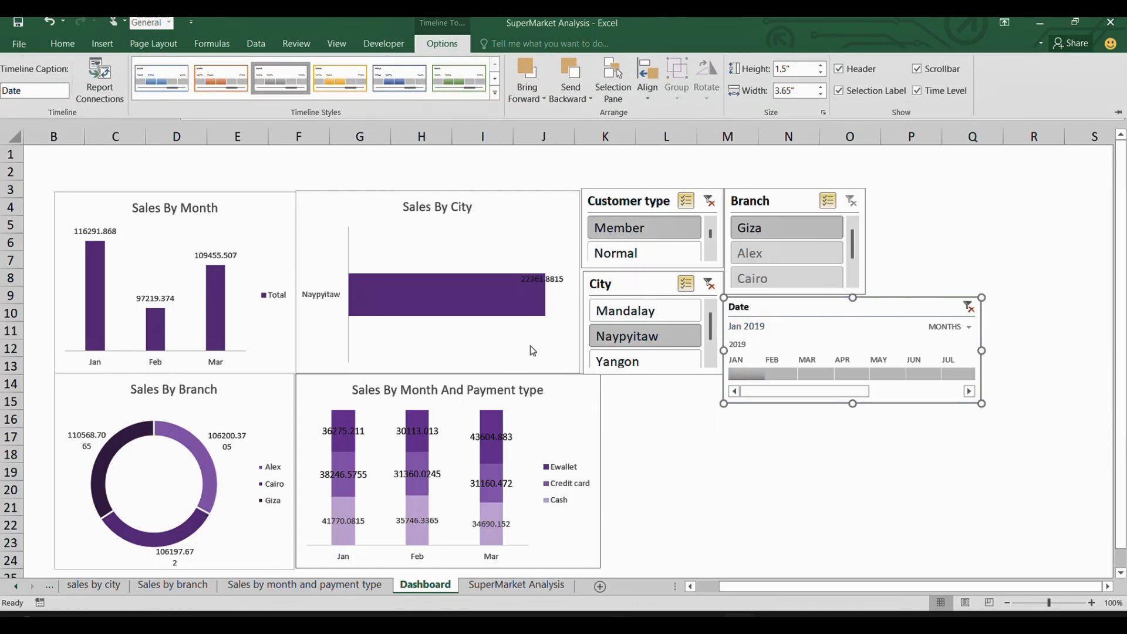
{"action": "left_click", "coordinate": [967, 311]}
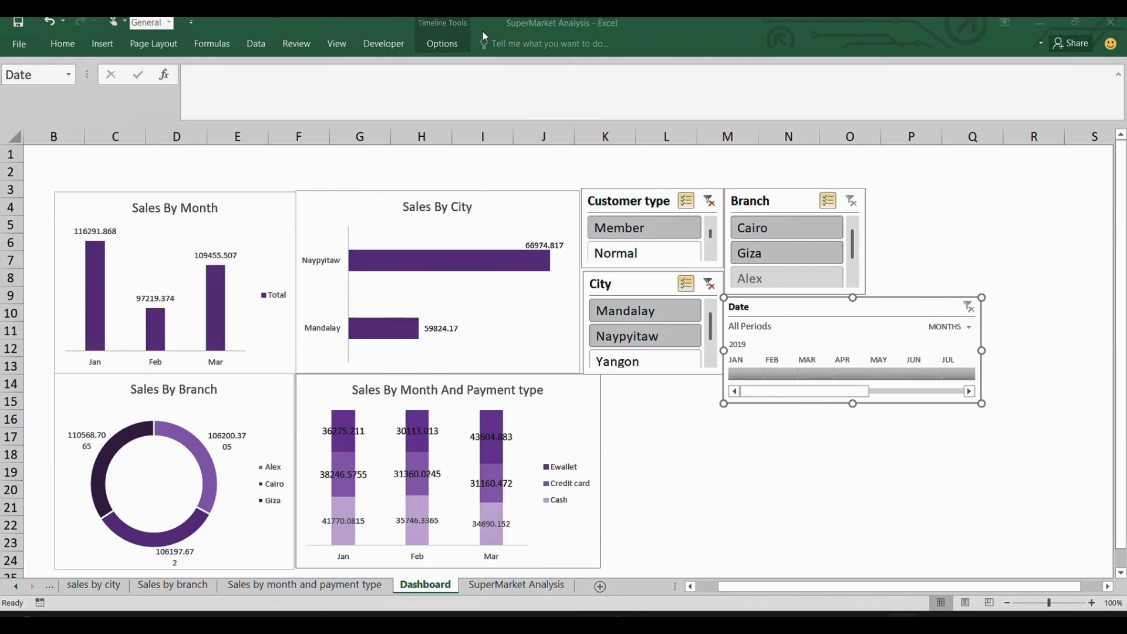
- Toggle the Normal, Giza and Yangon filters, ending on Member with all cities and branches, and set the timeline to January 2019
{"action": "left_click", "coordinate": [350, 186]}
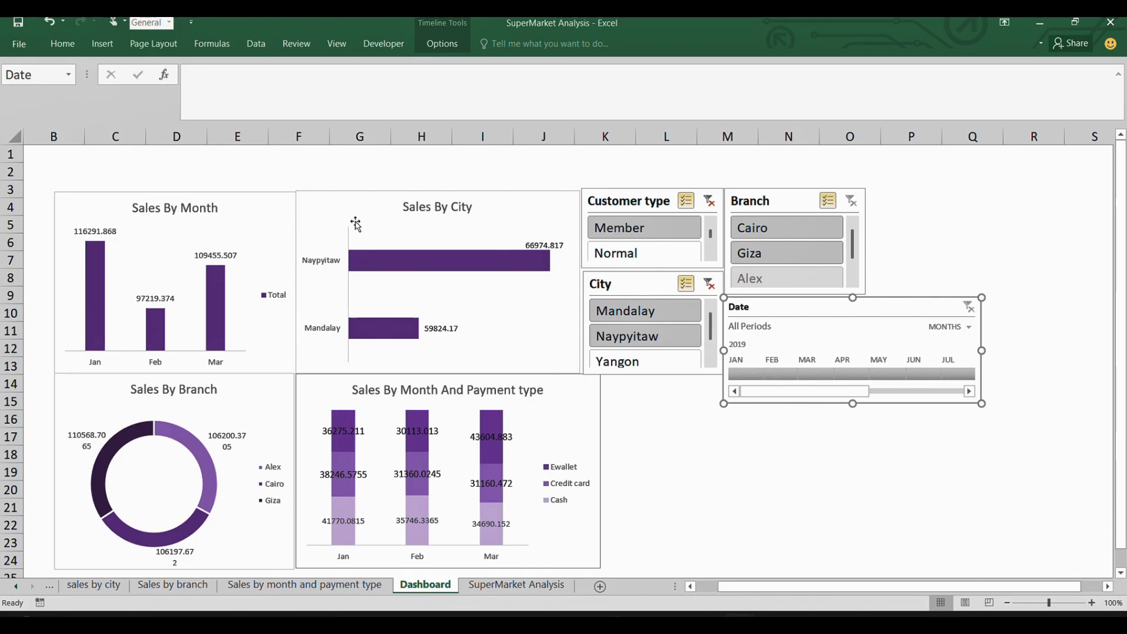
{"action": "left_click", "coordinate": [597, 264]}
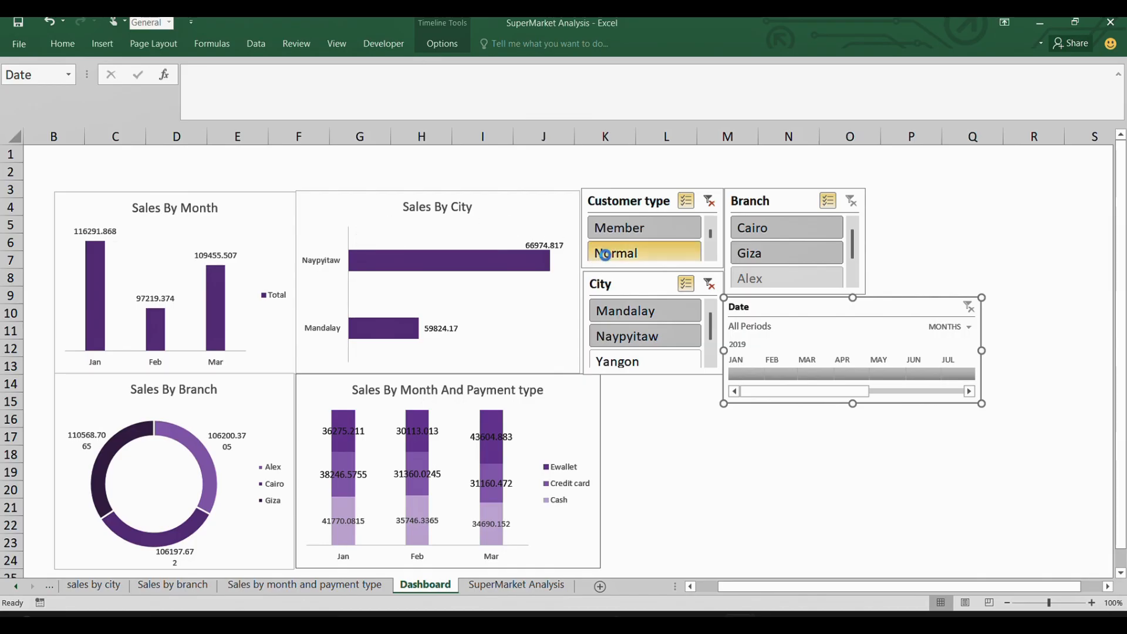
{"action": "left_click", "coordinate": [755, 257]}
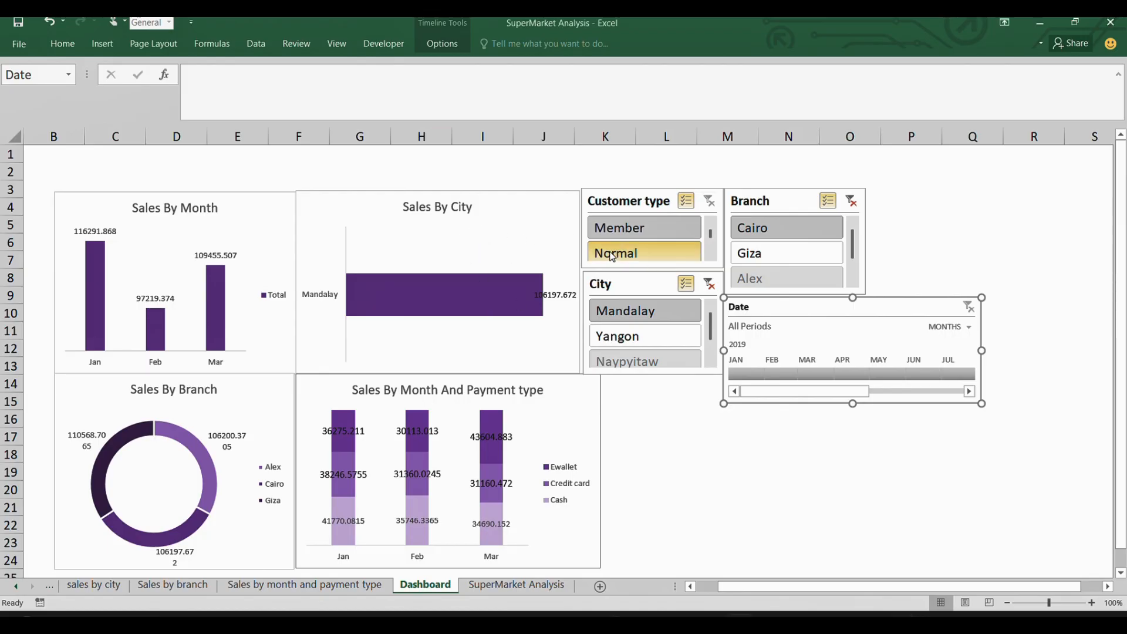
{"action": "left_click", "coordinate": [612, 257]}
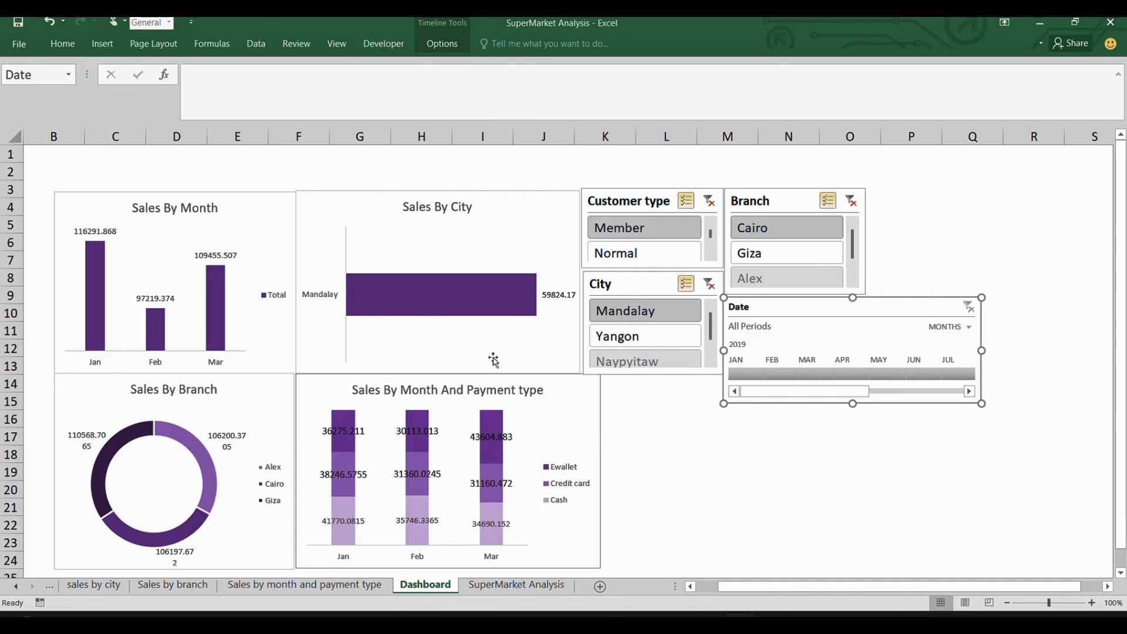
{"action": "left_click", "coordinate": [645, 332]}
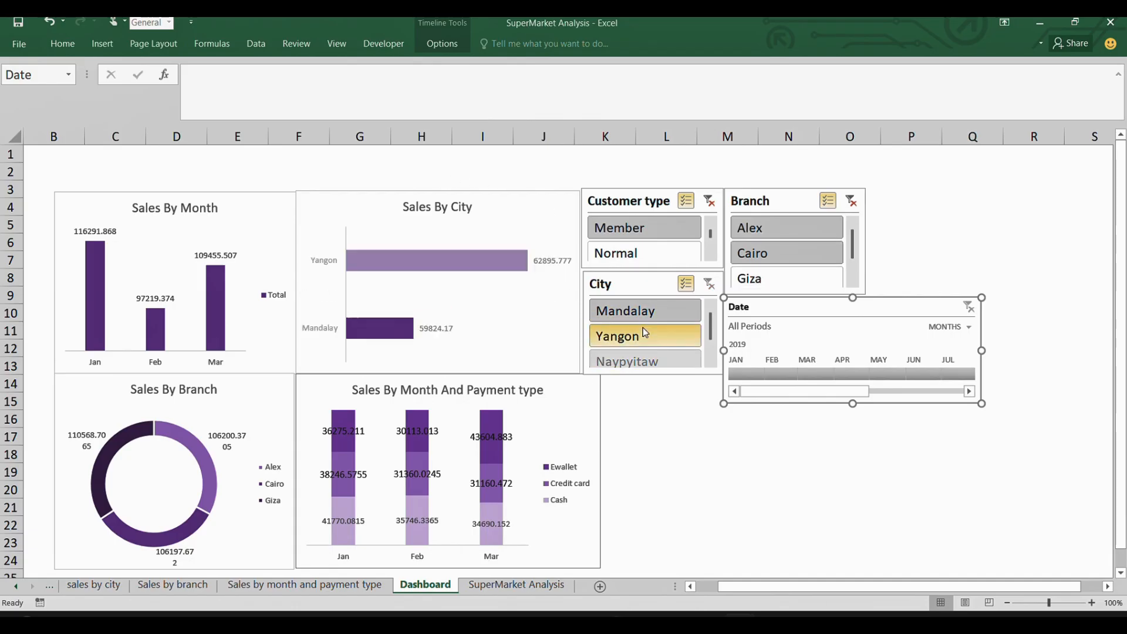
{"action": "left_click", "coordinate": [780, 278]}
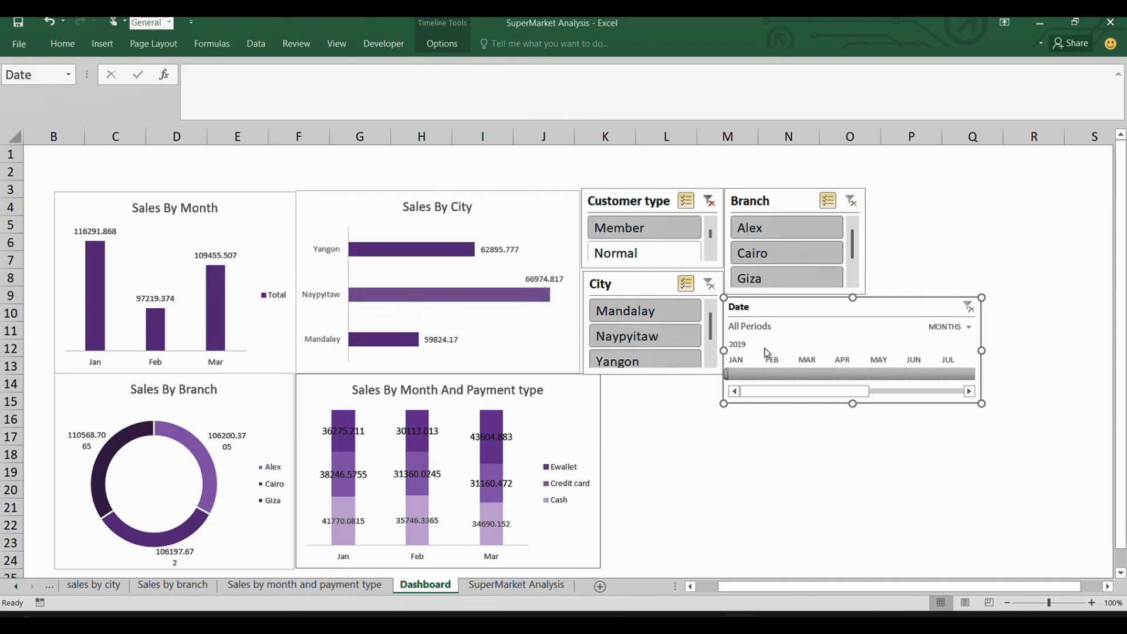
{"action": "left_click", "coordinate": [769, 372]}
{"action": "left_click", "coordinate": [735, 373]}
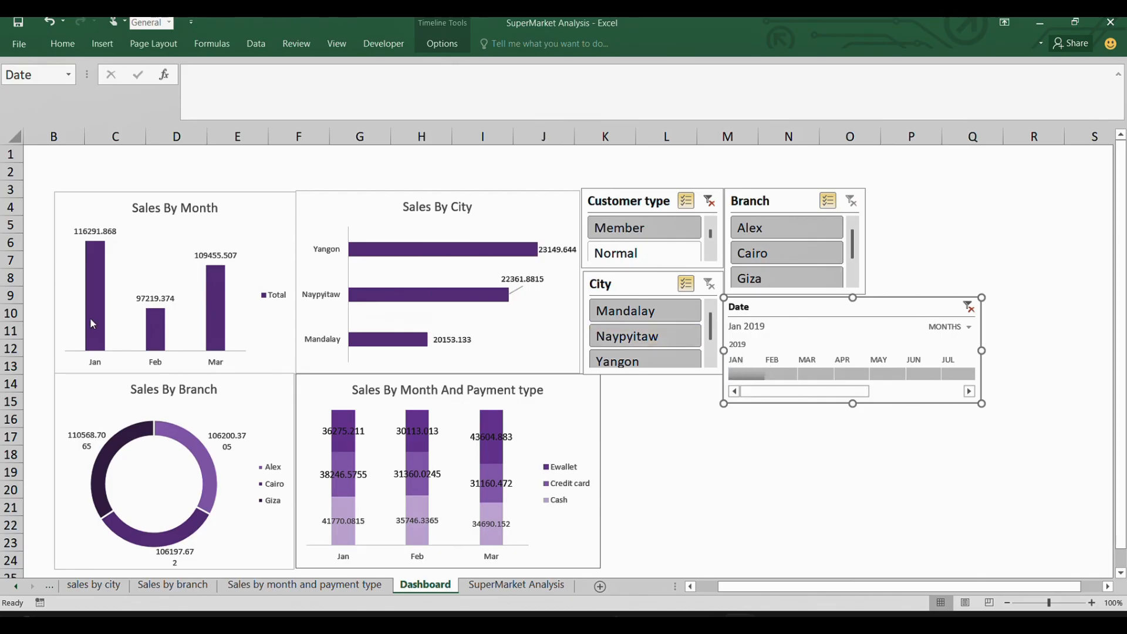
- Connect the Customer type slicer to the Sales by branch, Sales by month, and Sales by month and payment type pivot tables as well
{"action": "mouse_move", "coordinate": [101, 318]}
{"action": "left_click", "coordinate": [619, 205]}
{"action": "right_click", "coordinate": [617, 205]}
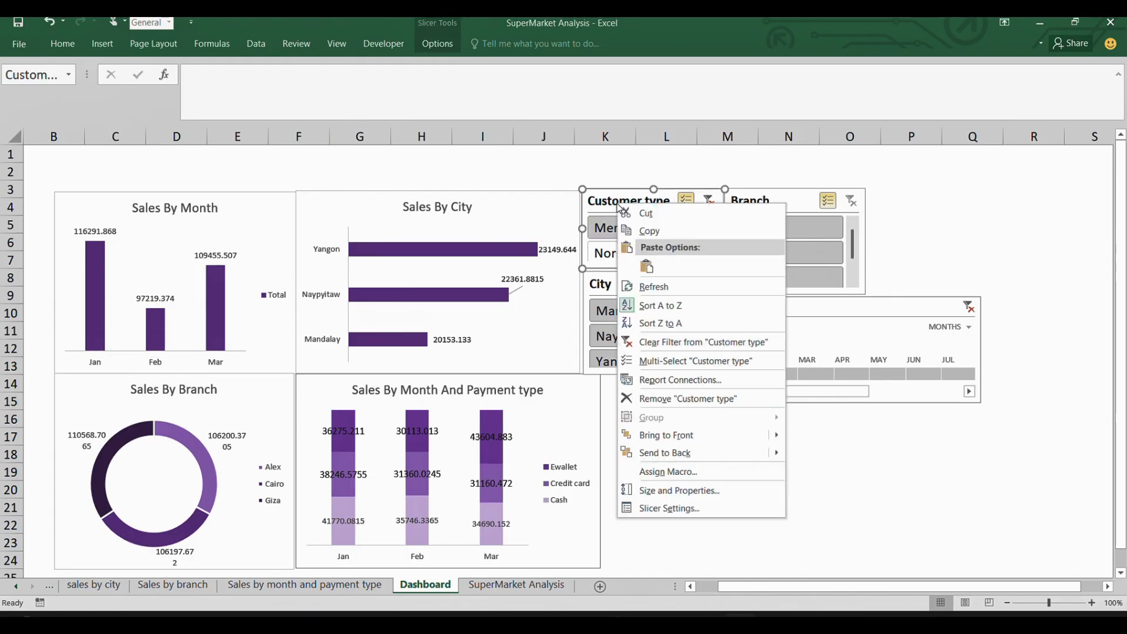
{"action": "left_click", "coordinate": [684, 380]}
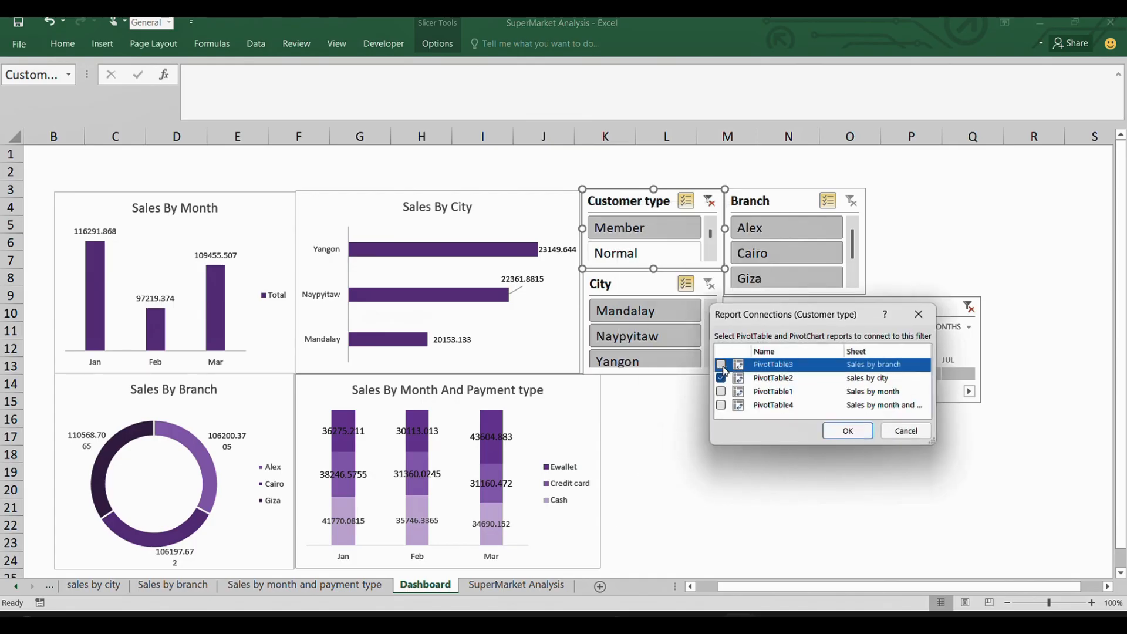
{"action": "left_click", "coordinate": [722, 366]}
{"action": "left_click", "coordinate": [721, 391]}
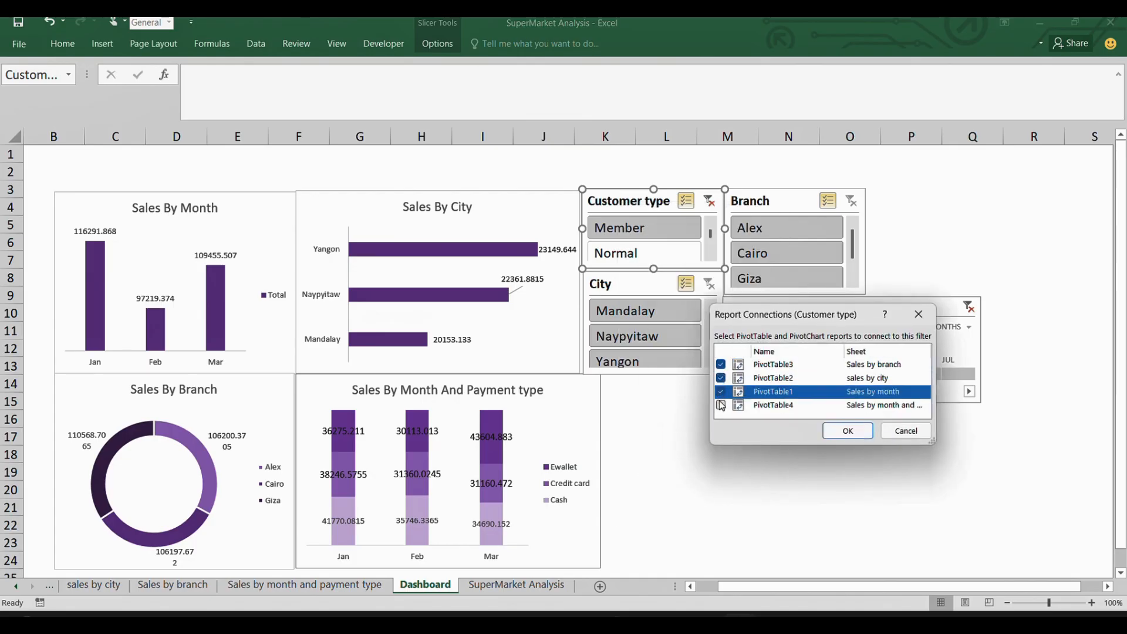
{"action": "left_click", "coordinate": [722, 405]}
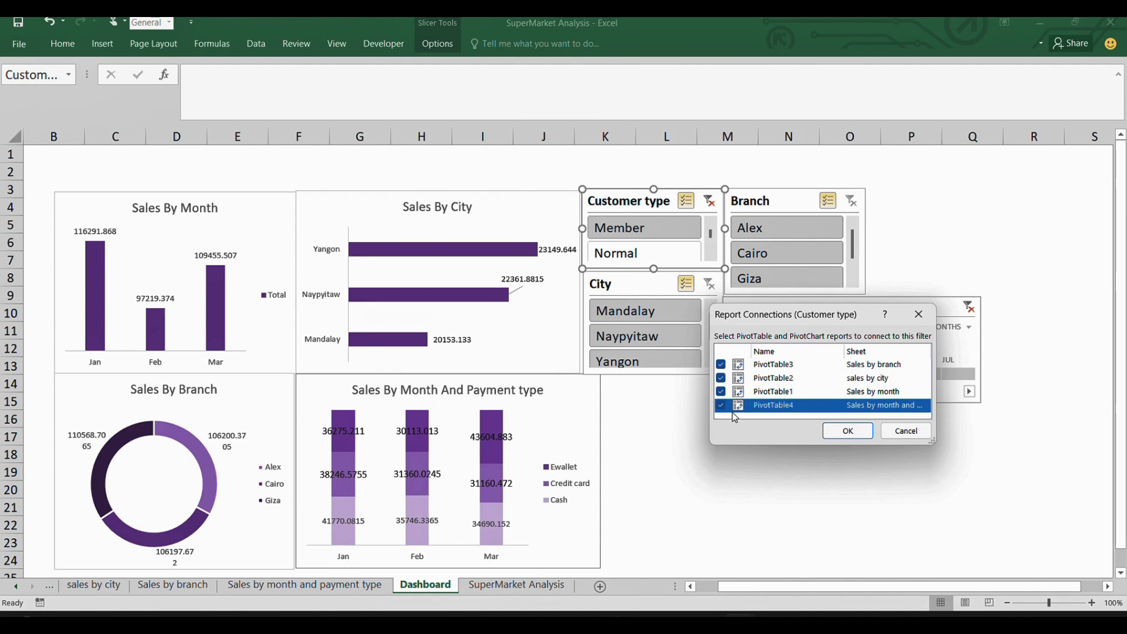
{"action": "left_click", "coordinate": [846, 432]}
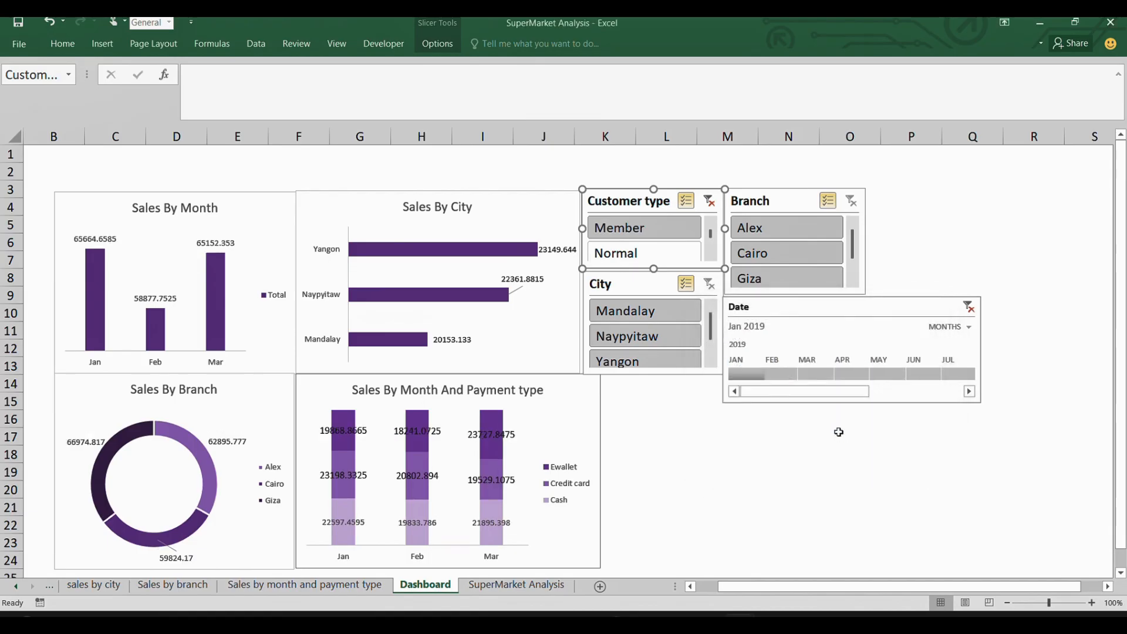
- Test the connected Customer type slicer by toggling Normal and Member, ending on Normal only
{"action": "left_click", "coordinate": [655, 251], "text": "ctrl"}
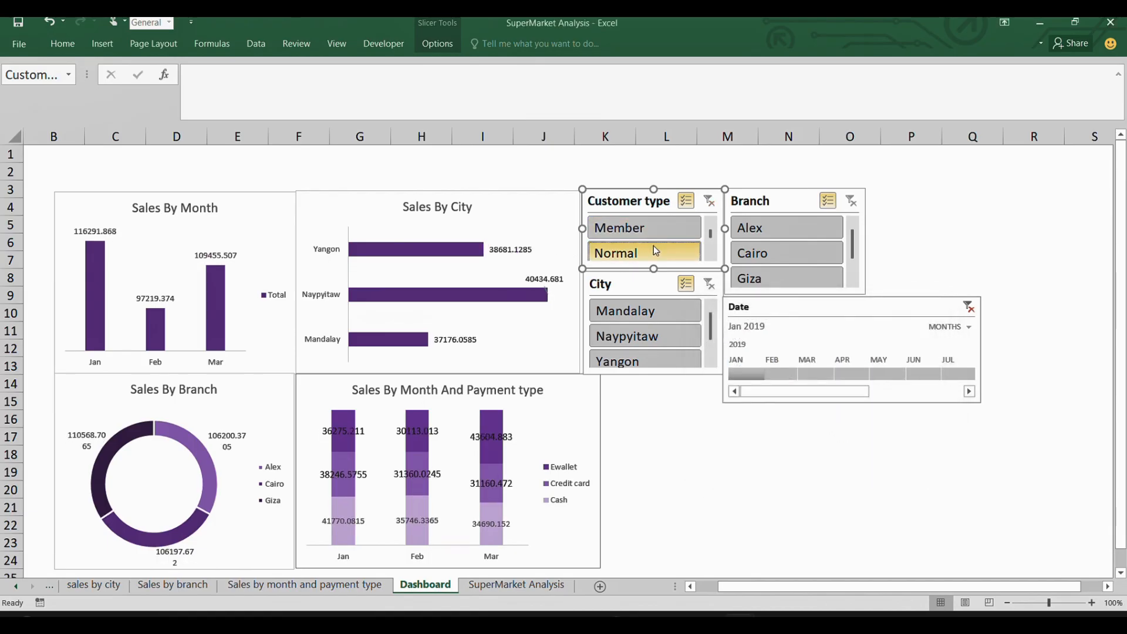
{"action": "left_click", "coordinate": [656, 234]}
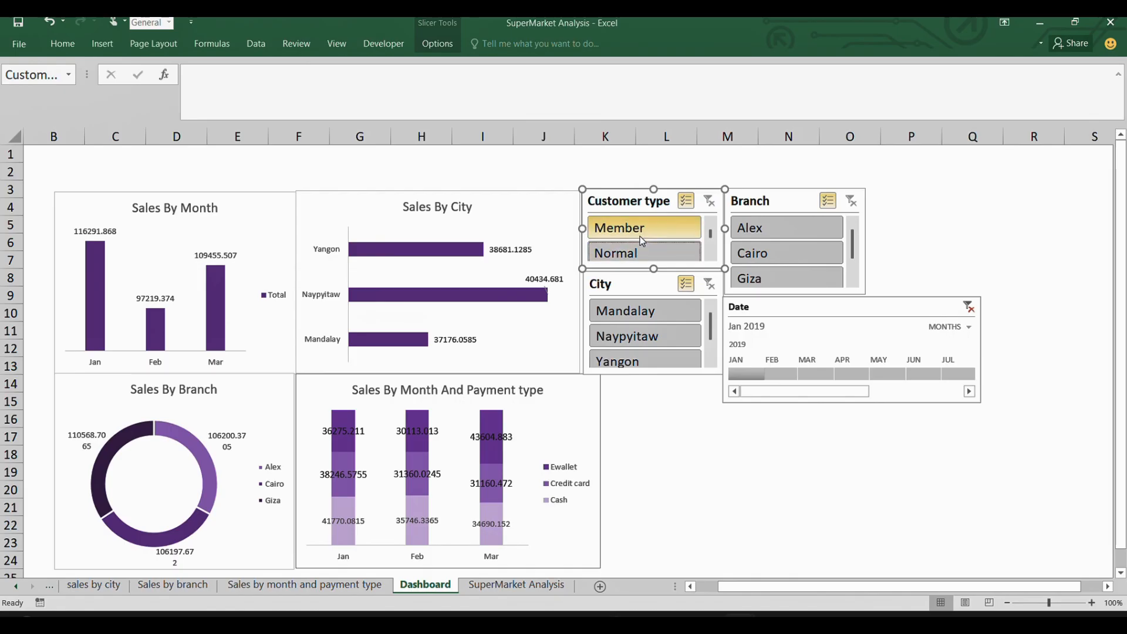
{"action": "left_click", "coordinate": [639, 236], "text": "ctrl"}
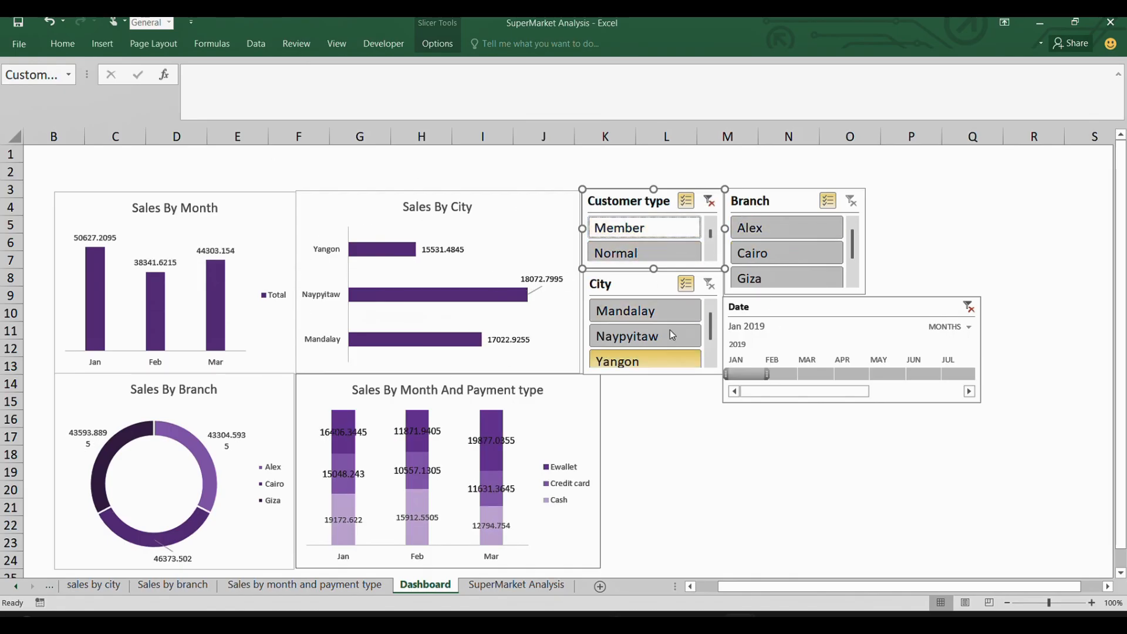
- Connect the Branch slicer to PivotTable3, PivotTable1 and PivotTable4 in addition to PivotTable2
{"action": "left_click", "coordinate": [780, 200]}
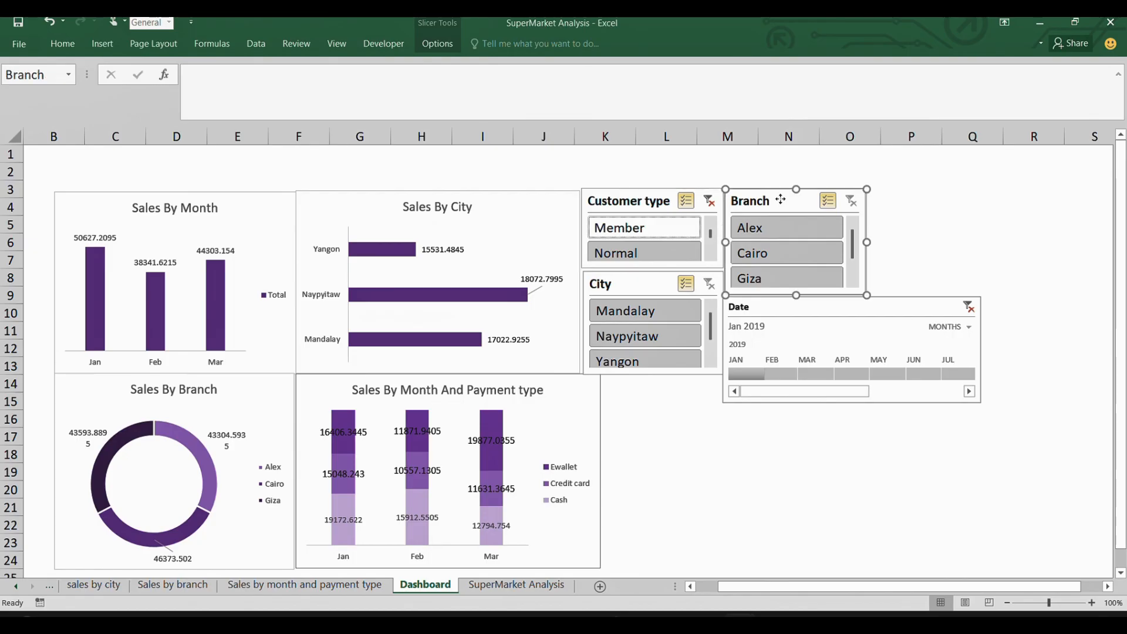
{"action": "right_click", "coordinate": [780, 200]}
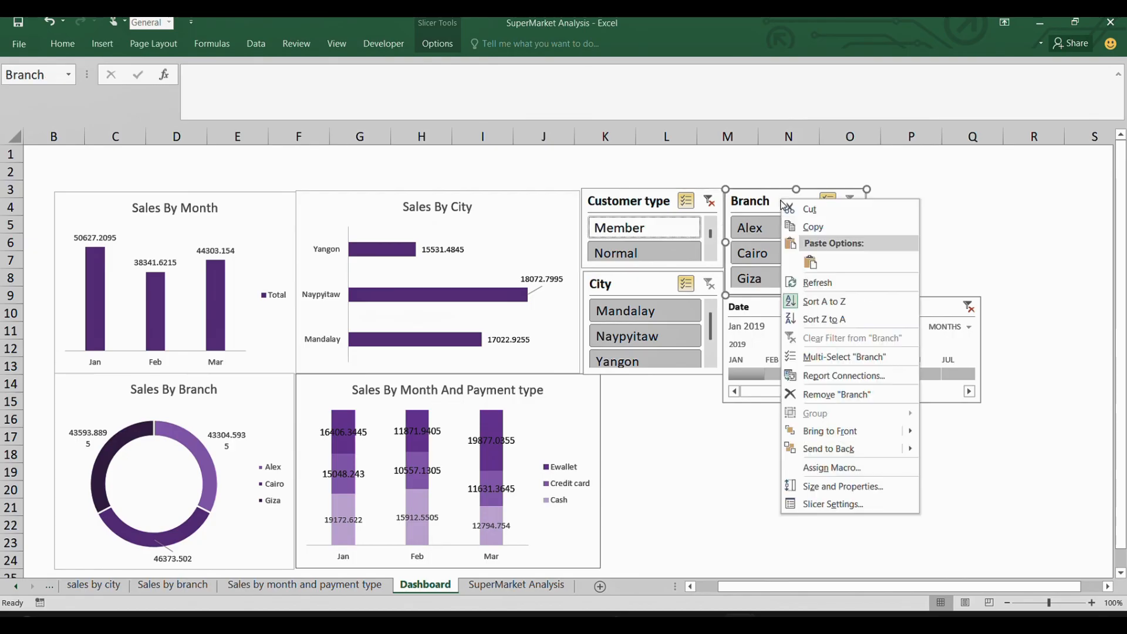
{"action": "left_click", "coordinate": [839, 378]}
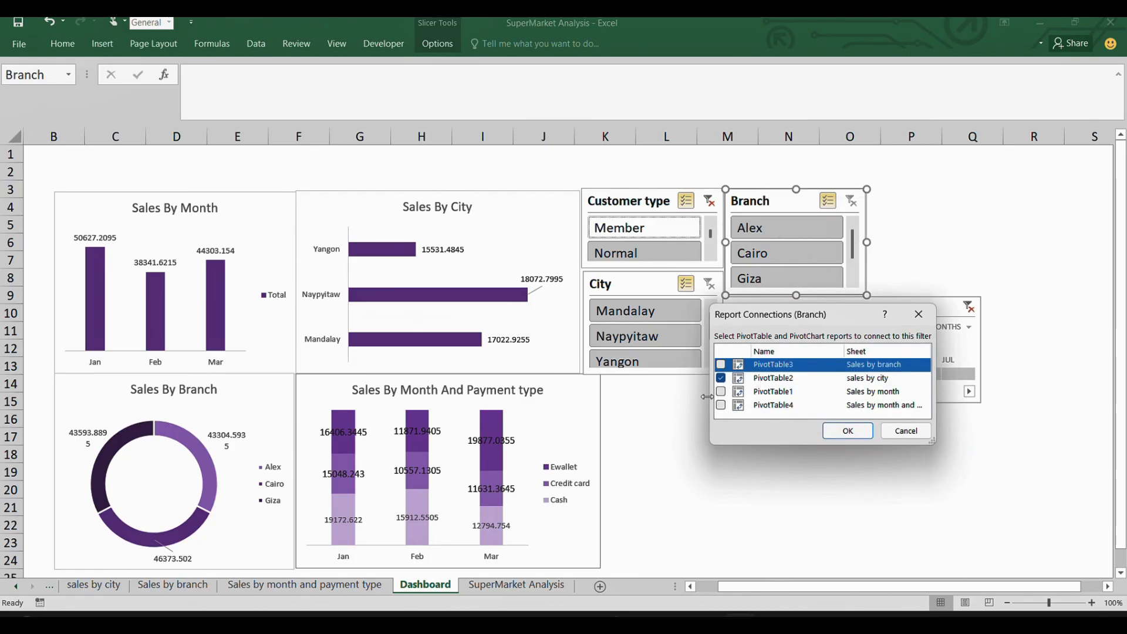
{"action": "left_click", "coordinate": [723, 391]}
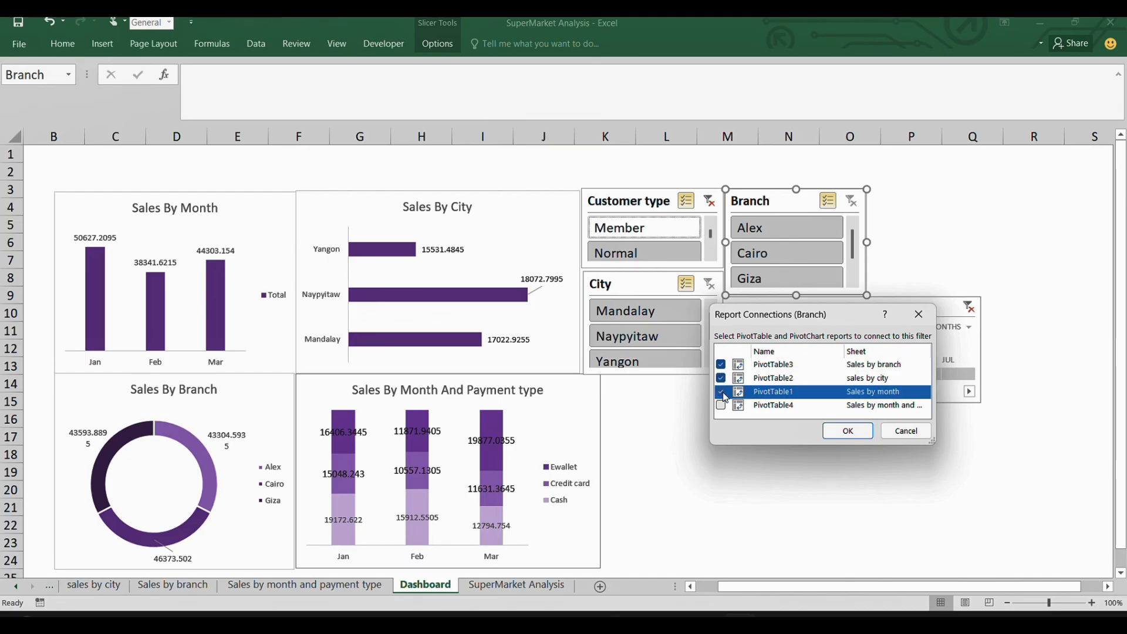
{"action": "left_click", "coordinate": [724, 405]}
{"action": "left_click", "coordinate": [847, 430]}
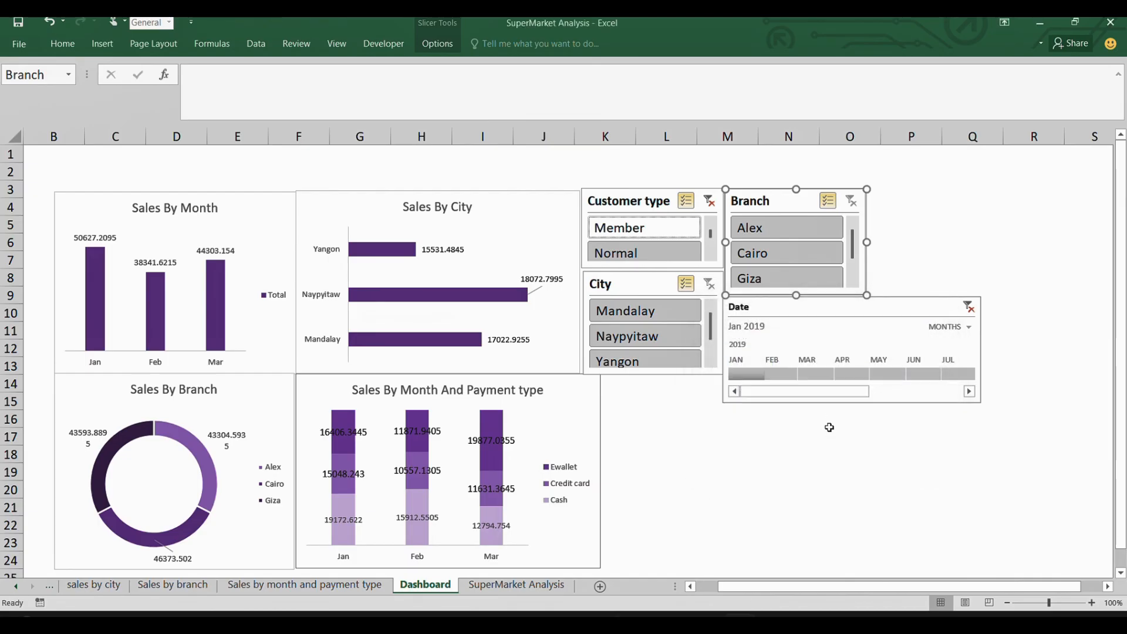
- Connect the City slicer to PivotTable3, PivotTable1 and PivotTable4 so it filters all four pivot tables
{"action": "left_click", "coordinate": [632, 287]}
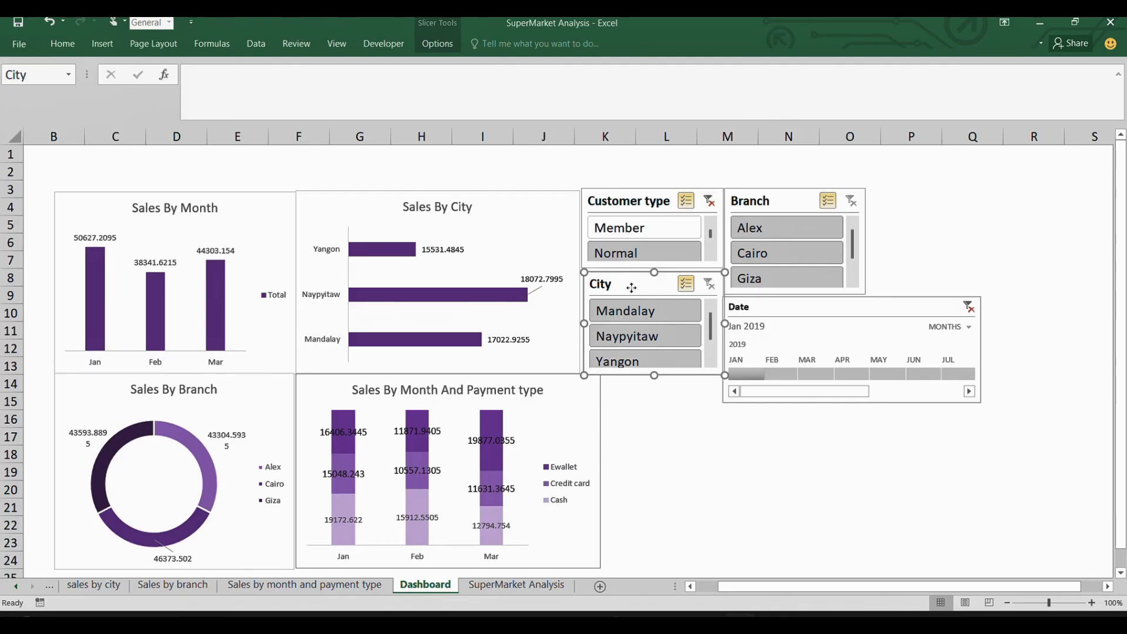
{"action": "right_click", "coordinate": [632, 288]}
{"action": "left_click", "coordinate": [688, 460]}
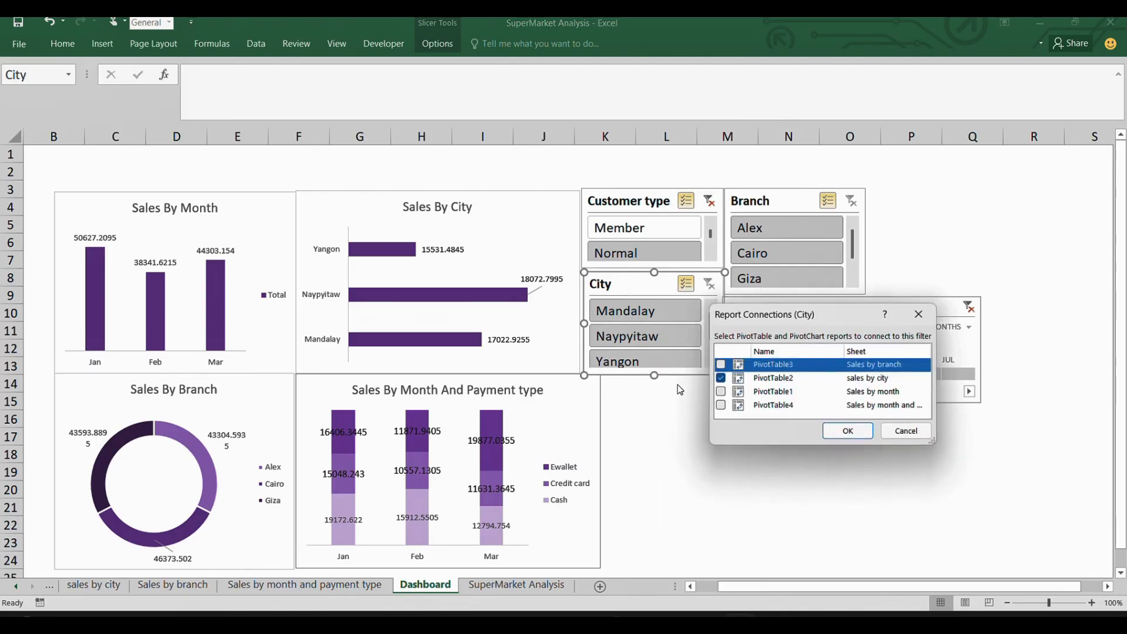
{"action": "left_click", "coordinate": [720, 364]}
{"action": "left_click", "coordinate": [721, 392]}
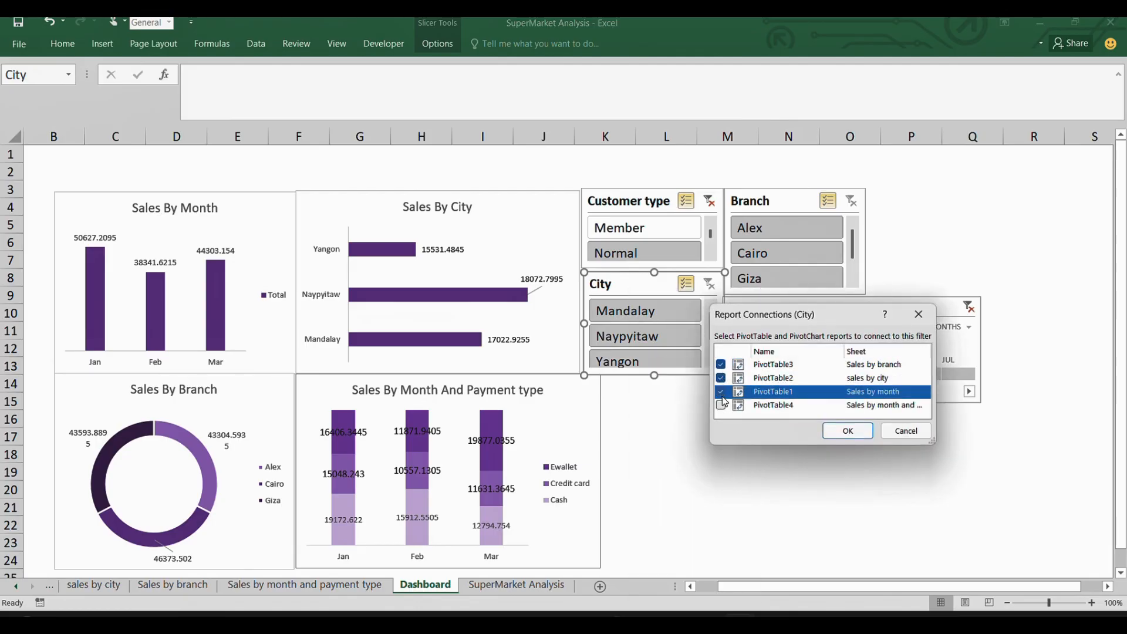
{"action": "left_click", "coordinate": [721, 405]}
{"action": "left_click", "coordinate": [848, 430]}
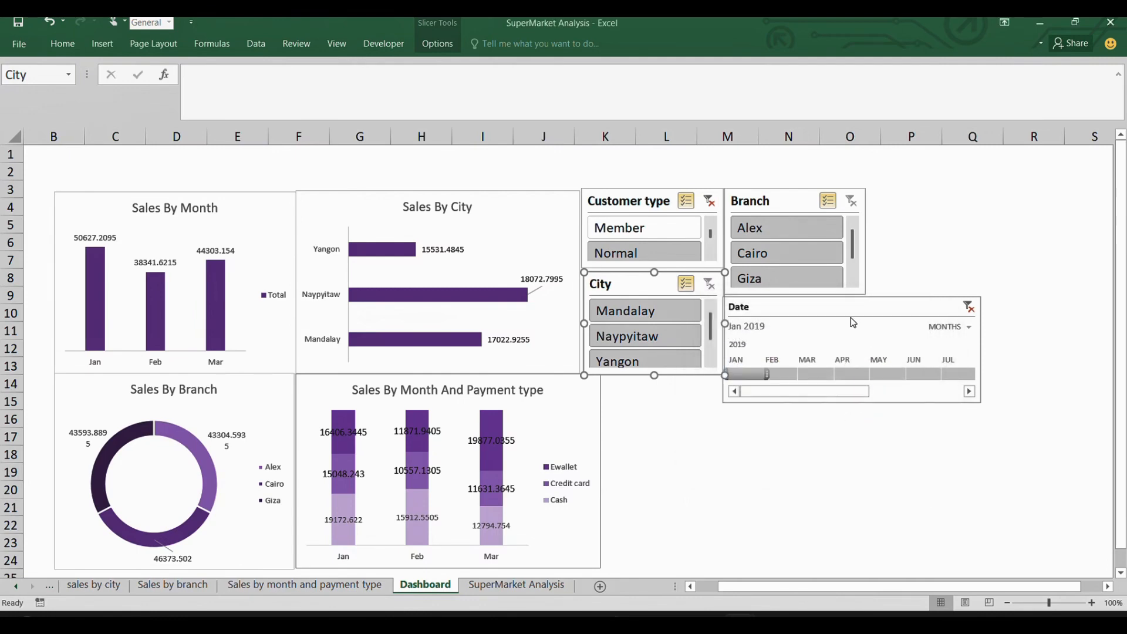
- Connect the Date timeline to the branch, month, and month and payment type pivot tables alongside the city one
{"action": "left_click", "coordinate": [832, 307]}
{"action": "right_click", "coordinate": [833, 300]}
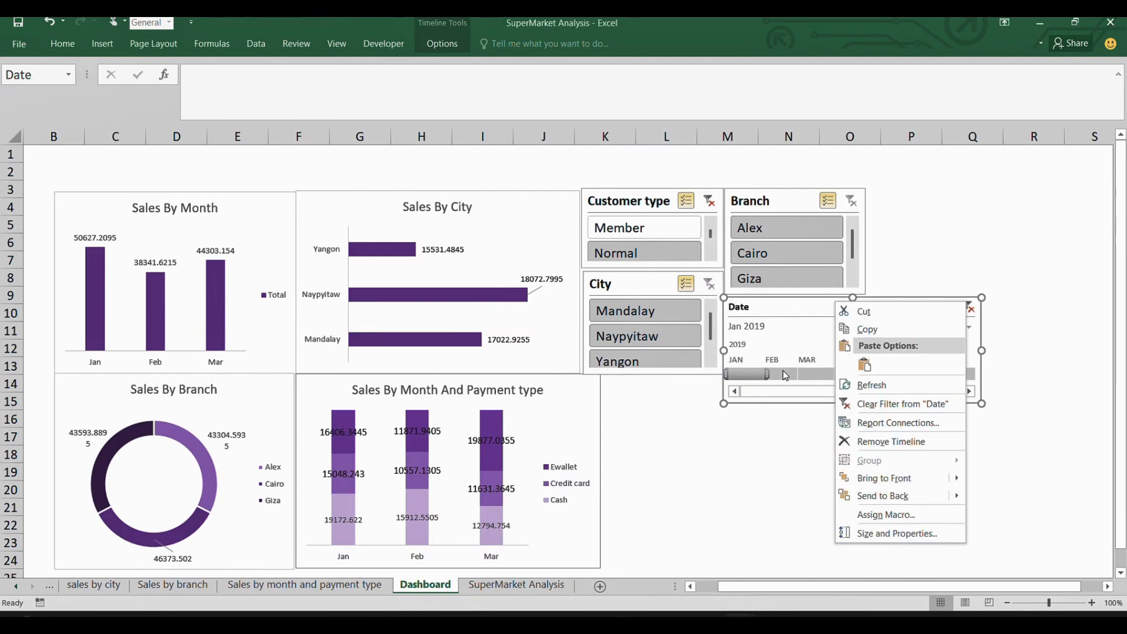
{"action": "left_click", "coordinate": [871, 424]}
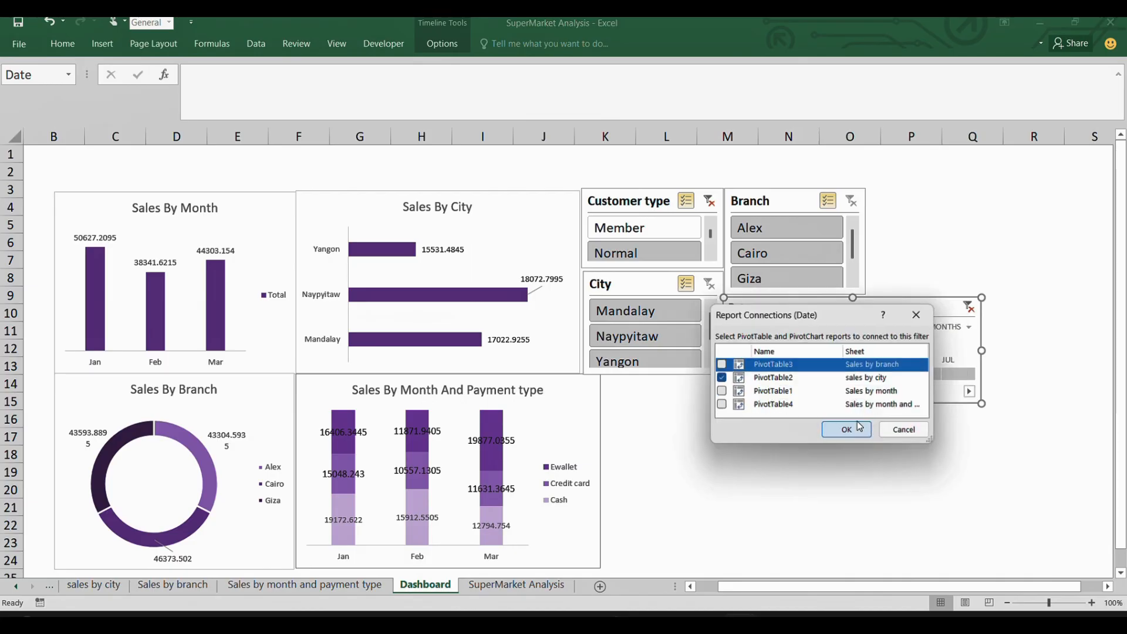
{"action": "left_click", "coordinate": [720, 365]}
{"action": "left_click", "coordinate": [721, 392]}
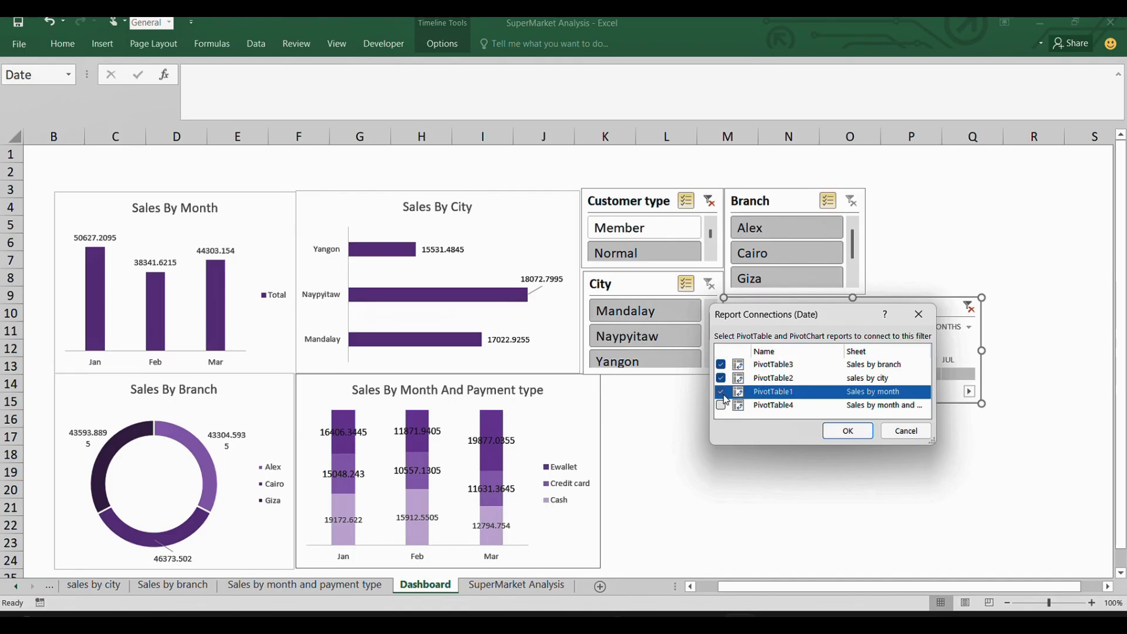
{"action": "left_click", "coordinate": [721, 404]}
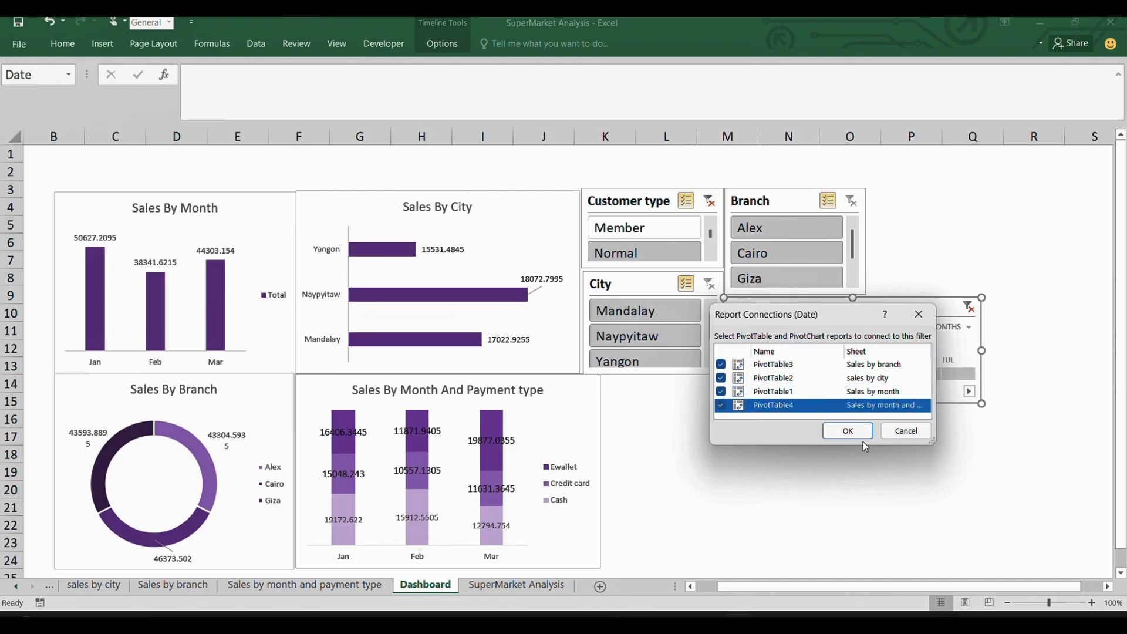
{"action": "left_click", "coordinate": [847, 430]}
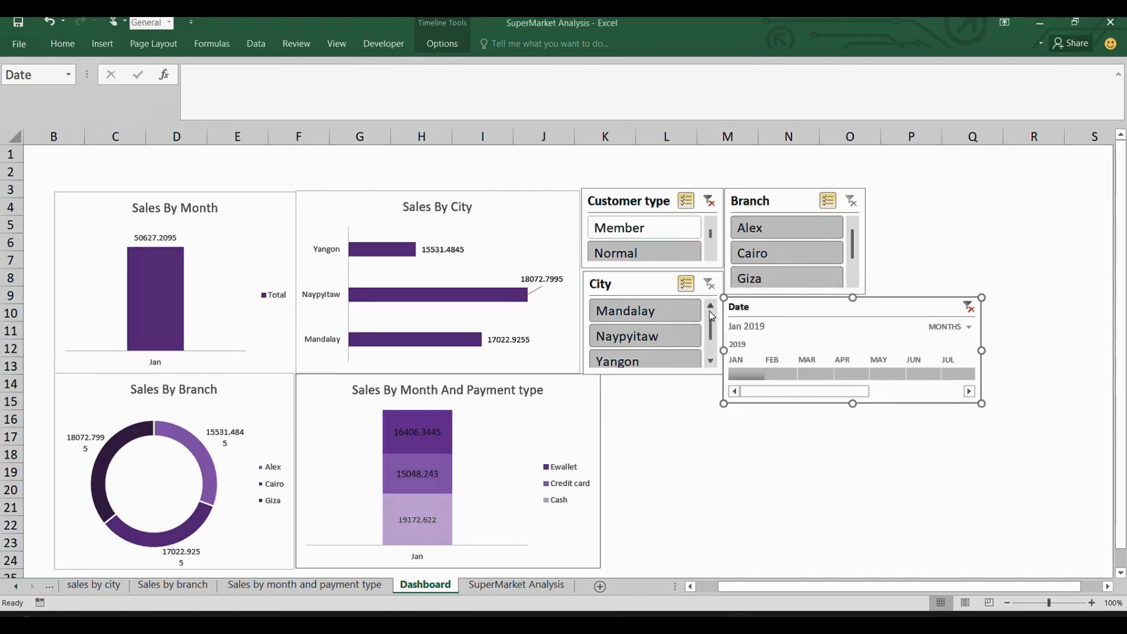
- Try the Branch, City, Customer type and Date filters on all charts, ending on Member with all branches and cities for January 2019
{"action": "left_click", "coordinate": [753, 280]}
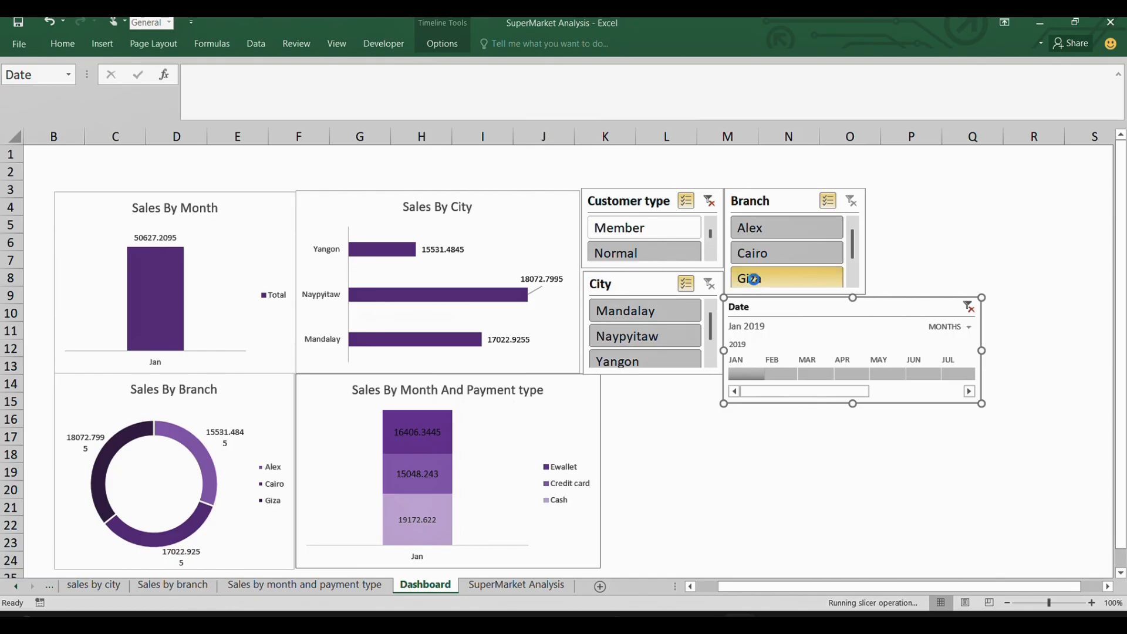
{"action": "left_click", "coordinate": [652, 340]}
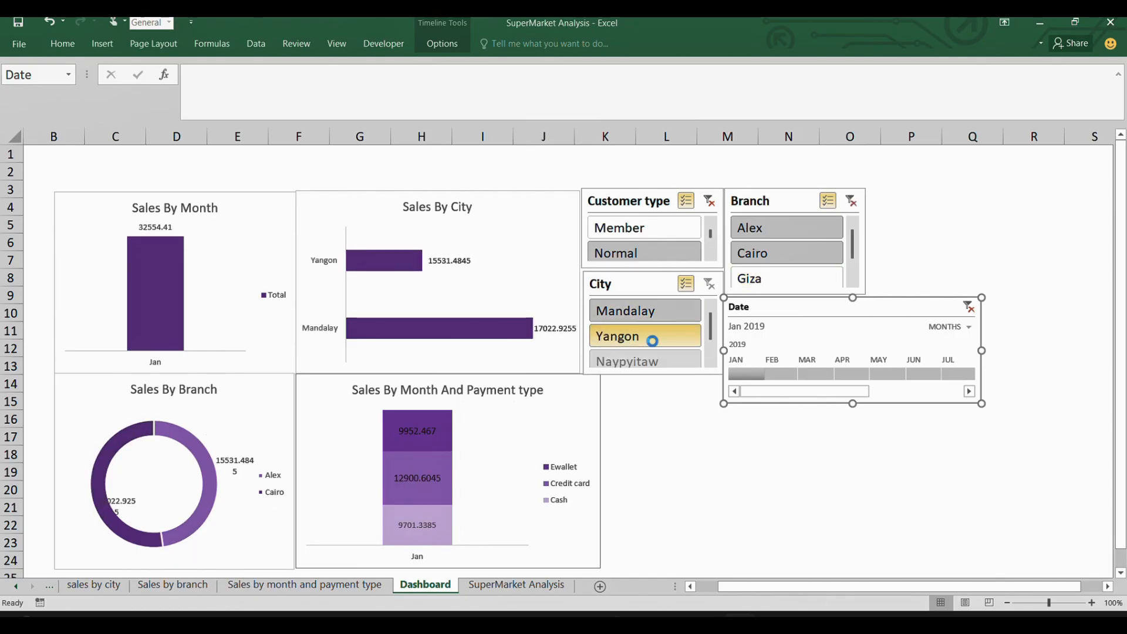
{"action": "scroll", "coordinate": [655, 348], "scroll_direction": "down", "scroll_amount": 2}
{"action": "left_click", "coordinate": [630, 267]}
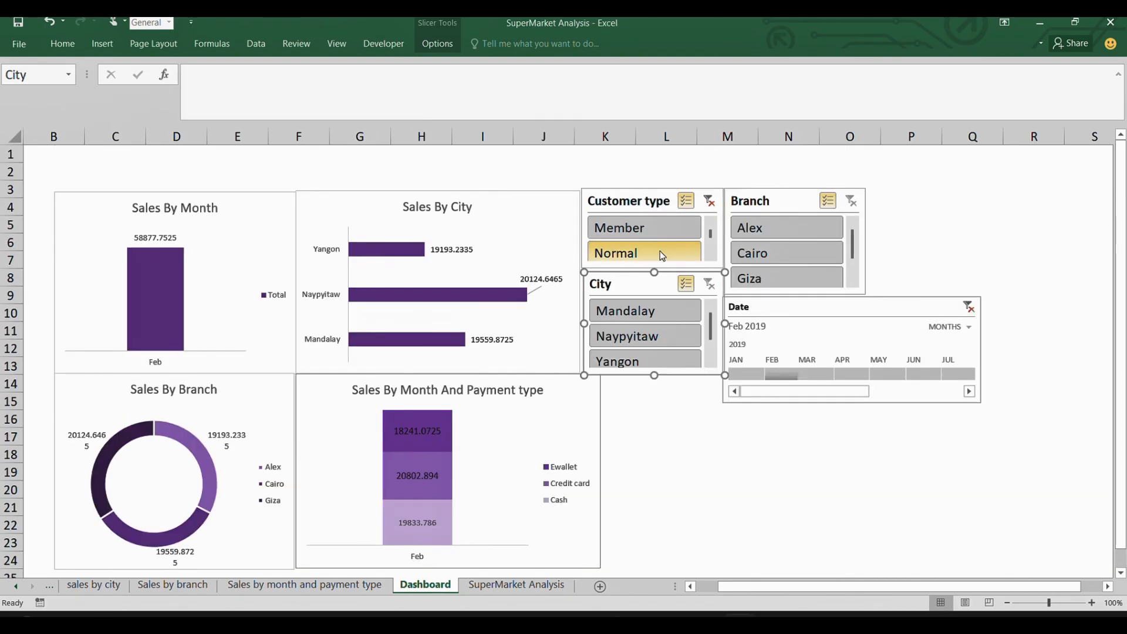
{"action": "left_click", "coordinate": [741, 361]}
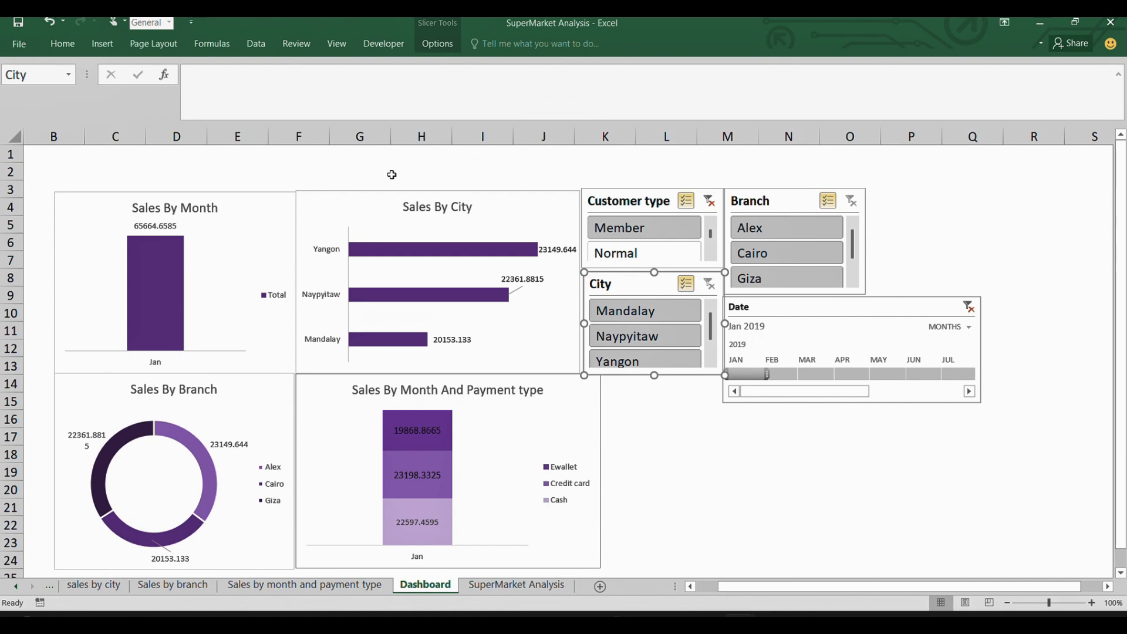
- Insert a wide text box above the charts, spanning about columns E to N in row 2, reading "Sales Report For TAJ Supermarket"
{"action": "left_click", "coordinate": [103, 45]}
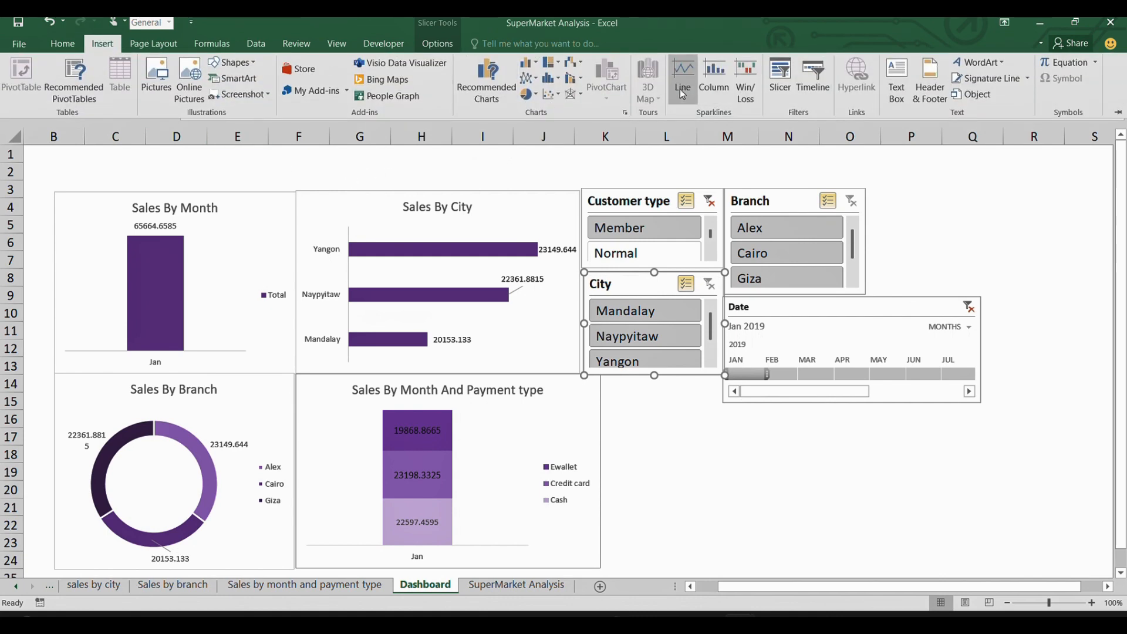
{"action": "left_click", "coordinate": [897, 94]}
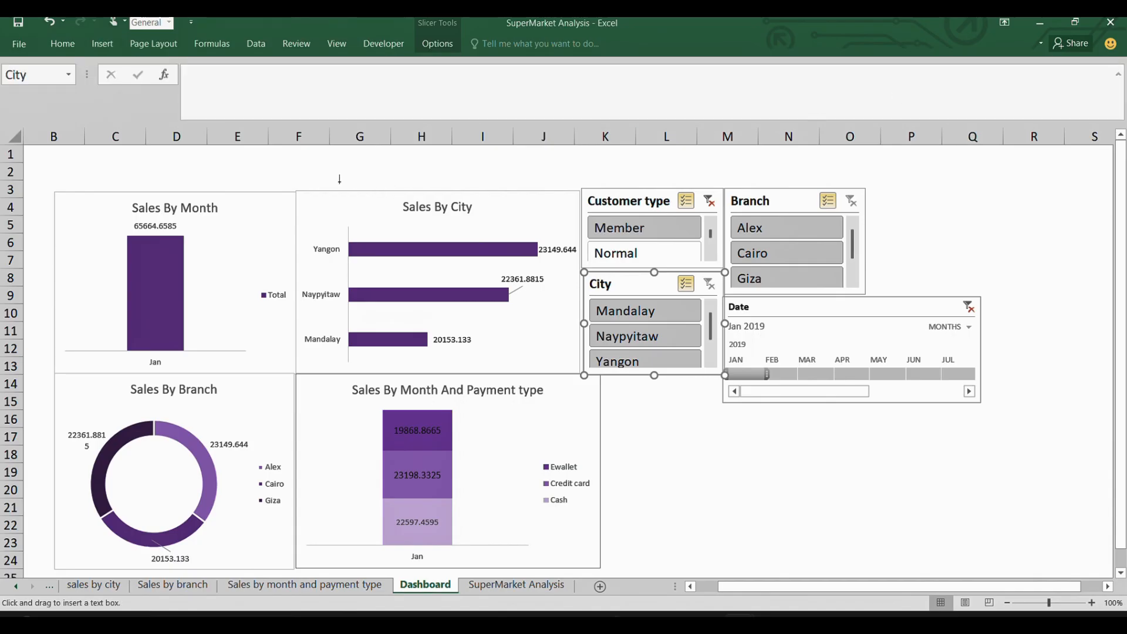
{"action": "mouse_move", "coordinate": [224, 165]}
{"action": "left_mouse_down"}
{"action": "mouse_move", "coordinate": [334, 179]}
{"action": "mouse_move", "coordinate": [794, 182]}
{"action": "left_mouse_up"}
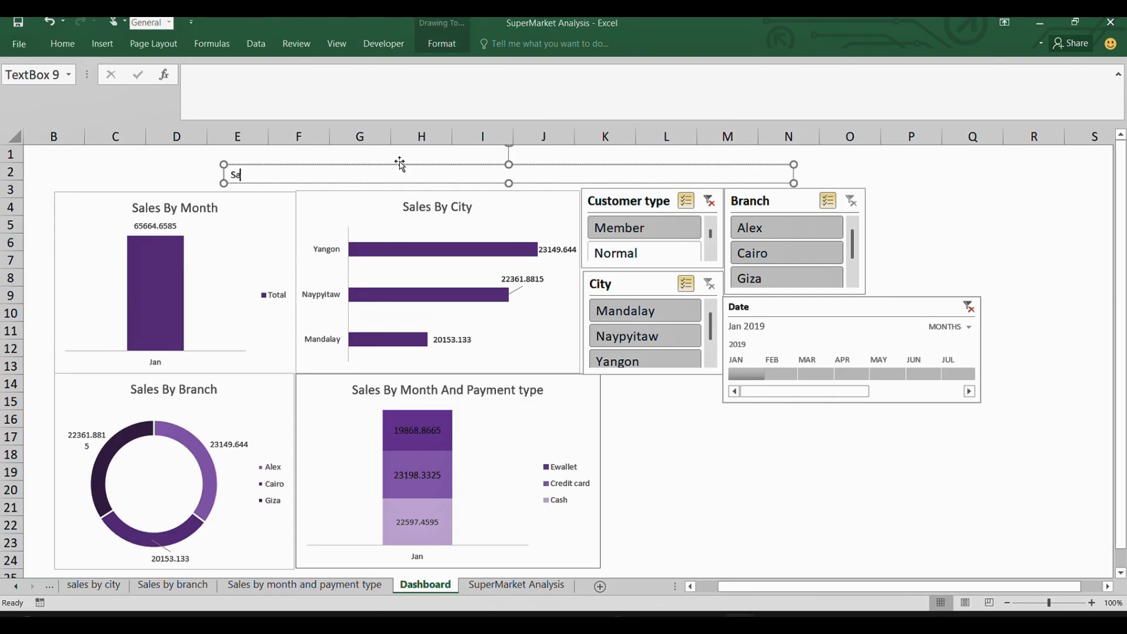
{"action": "type", "text": "Sale"}
{"action": "type", "text": "s Report For TAJ Supermarket"}
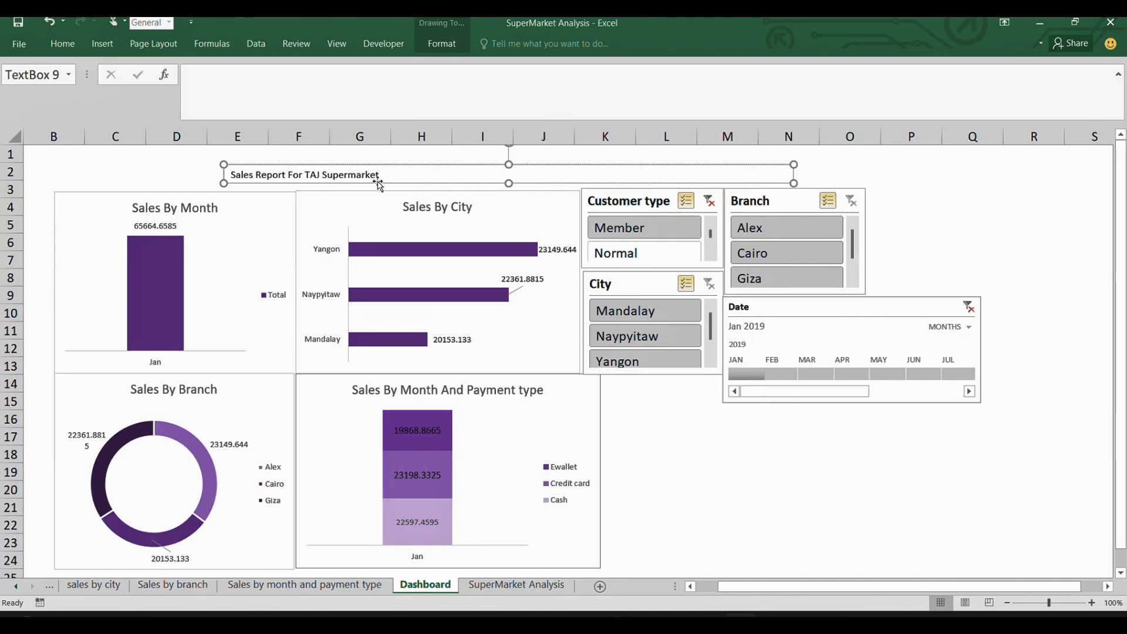
- Make the title text in the text box bold and centre it horizontally
{"action": "double_click", "coordinate": [432, 176]}
{"action": "left_click_drag", "start_coordinate": [333, 179], "coordinate": [223, 173]}
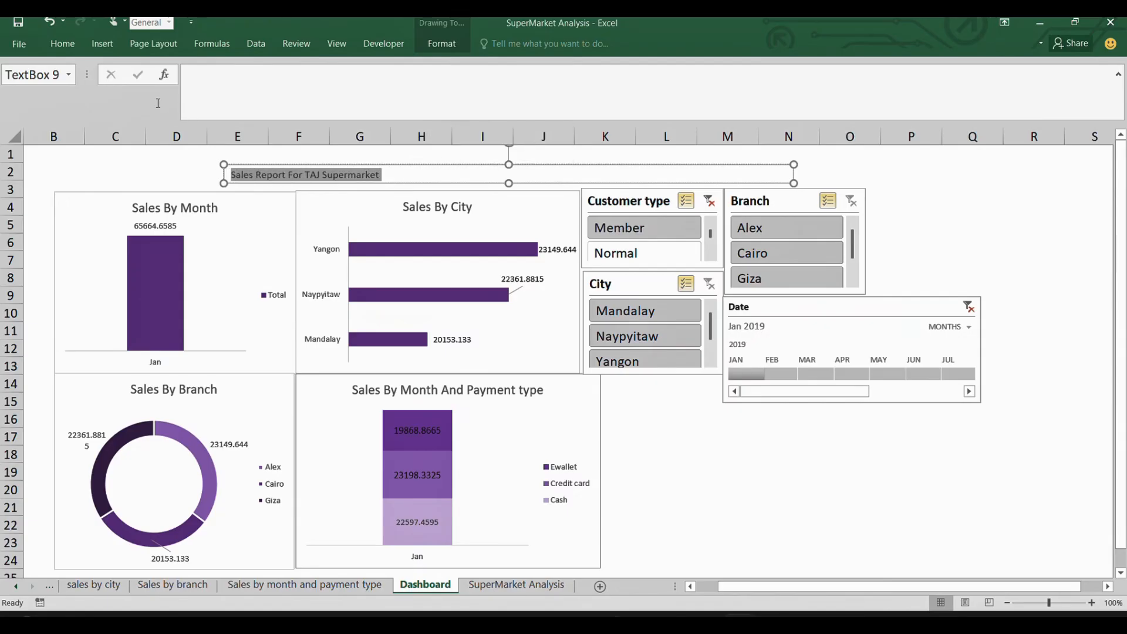
{"action": "left_click", "coordinate": [62, 43]}
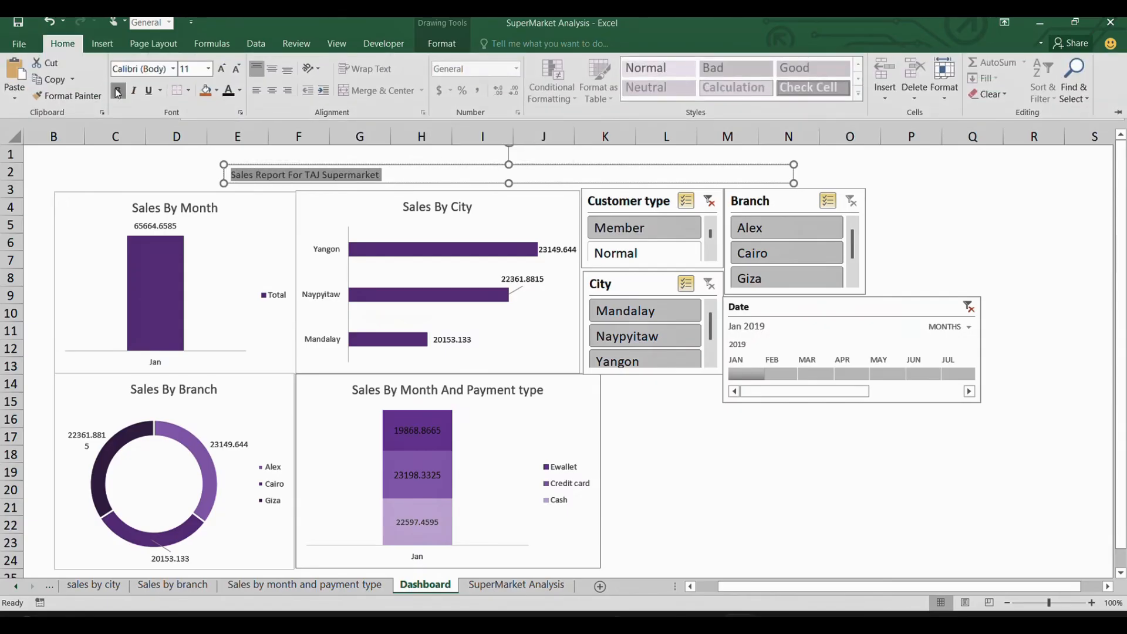
{"action": "left_click", "coordinate": [118, 91]}
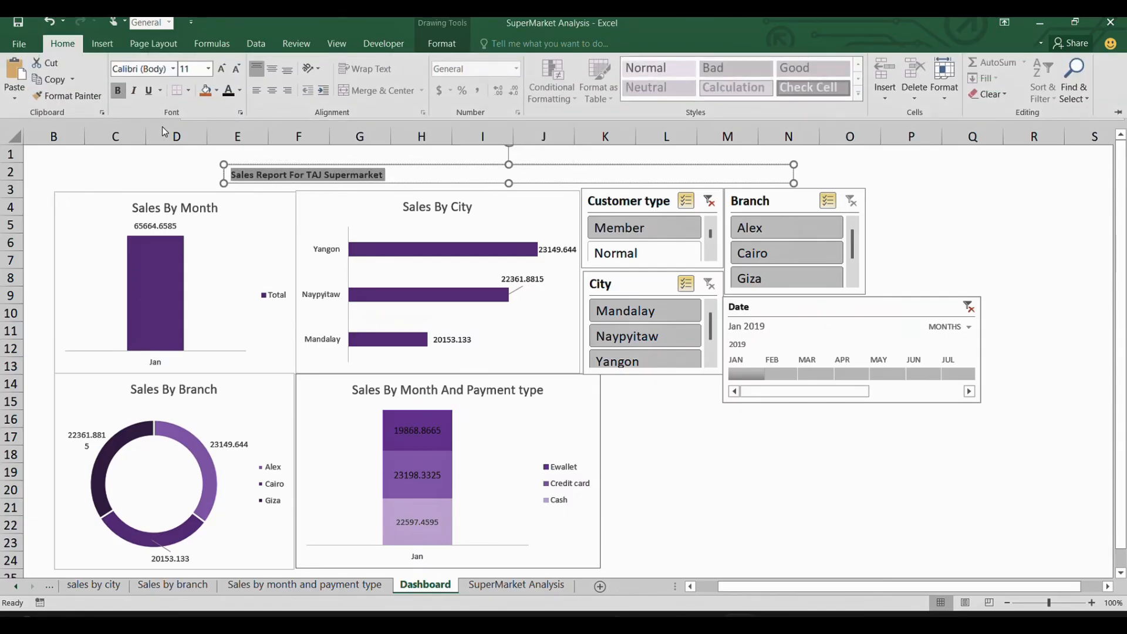
{"action": "left_click", "coordinate": [276, 93]}
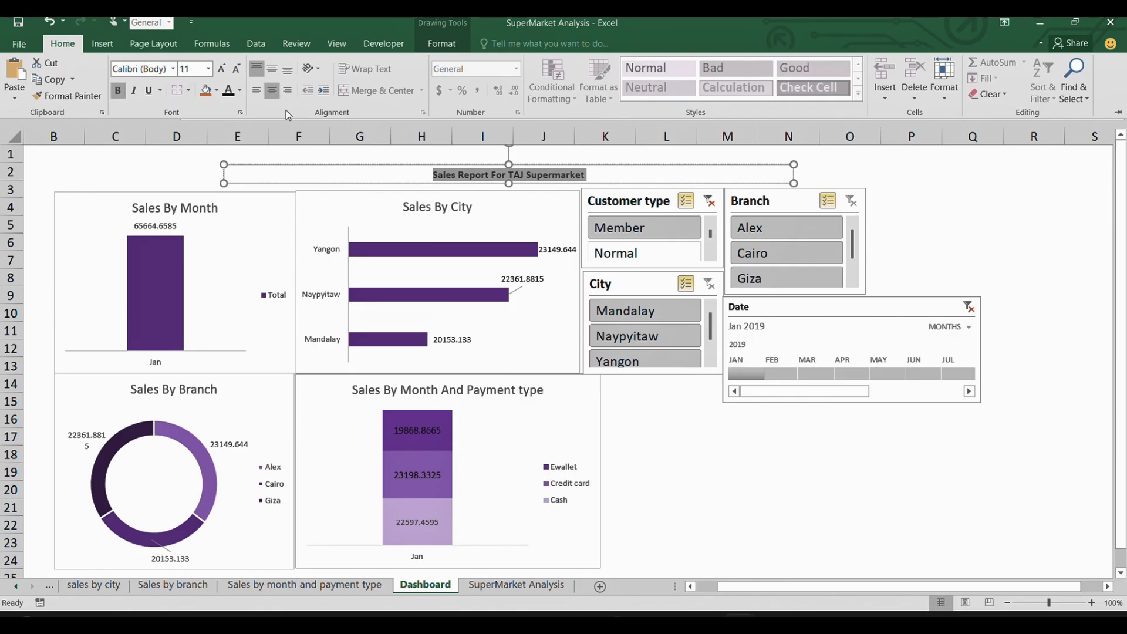
{"action": "left_click", "coordinate": [221, 160]}
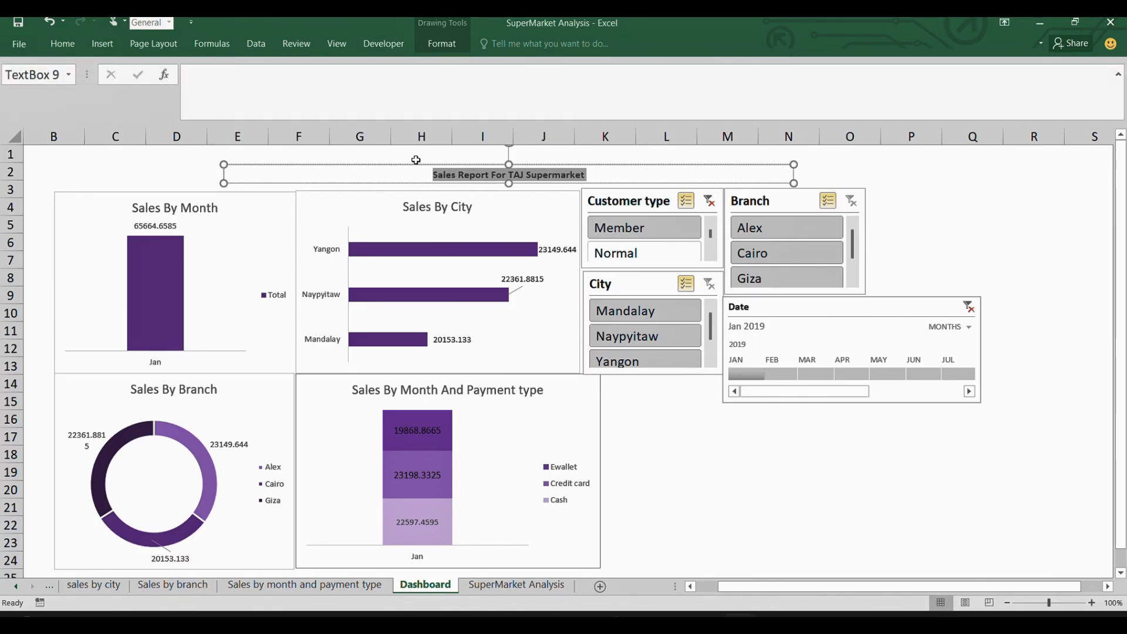
- Set the dashboard title's font size to 14 and deselect the text box
{"action": "left_click", "coordinate": [62, 43]}
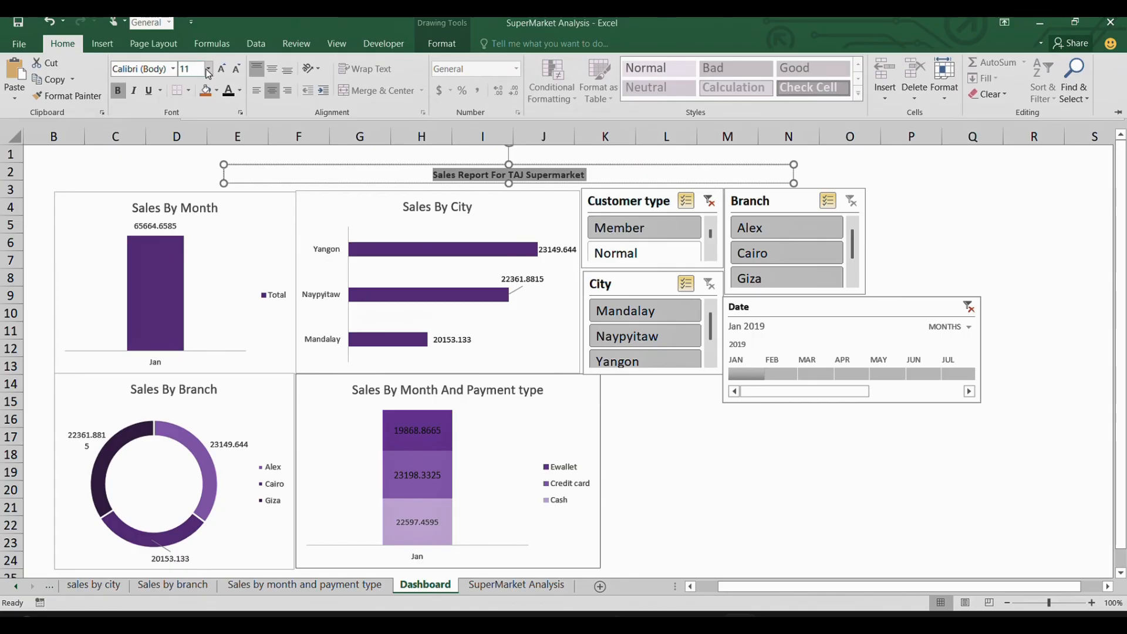
{"action": "left_click", "coordinate": [208, 69]}
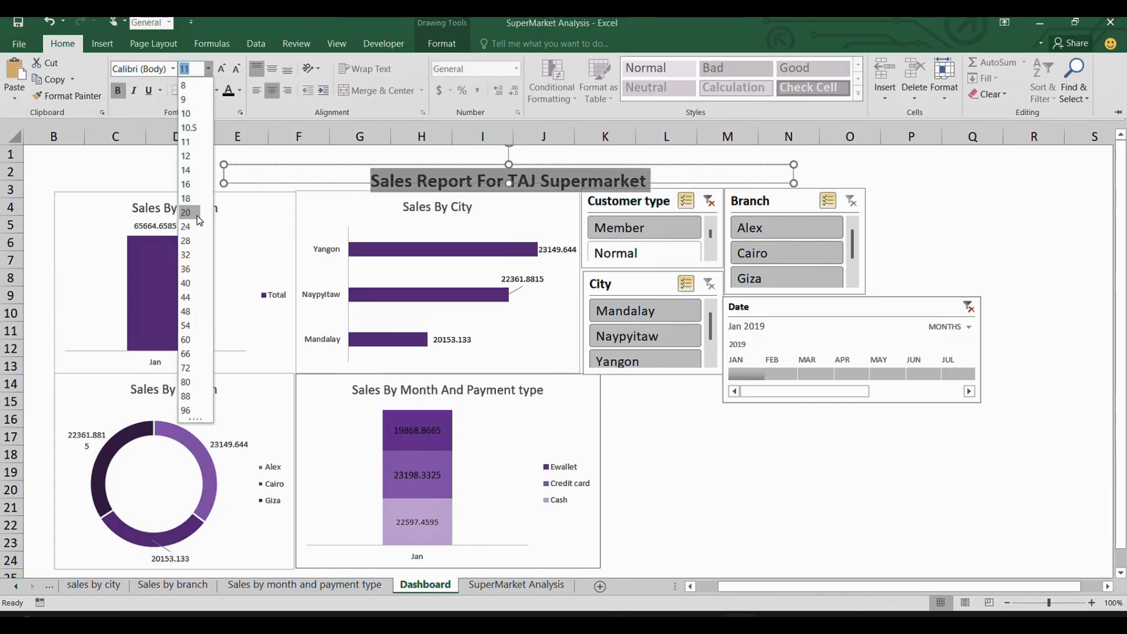
{"action": "left_click", "coordinate": [197, 171]}
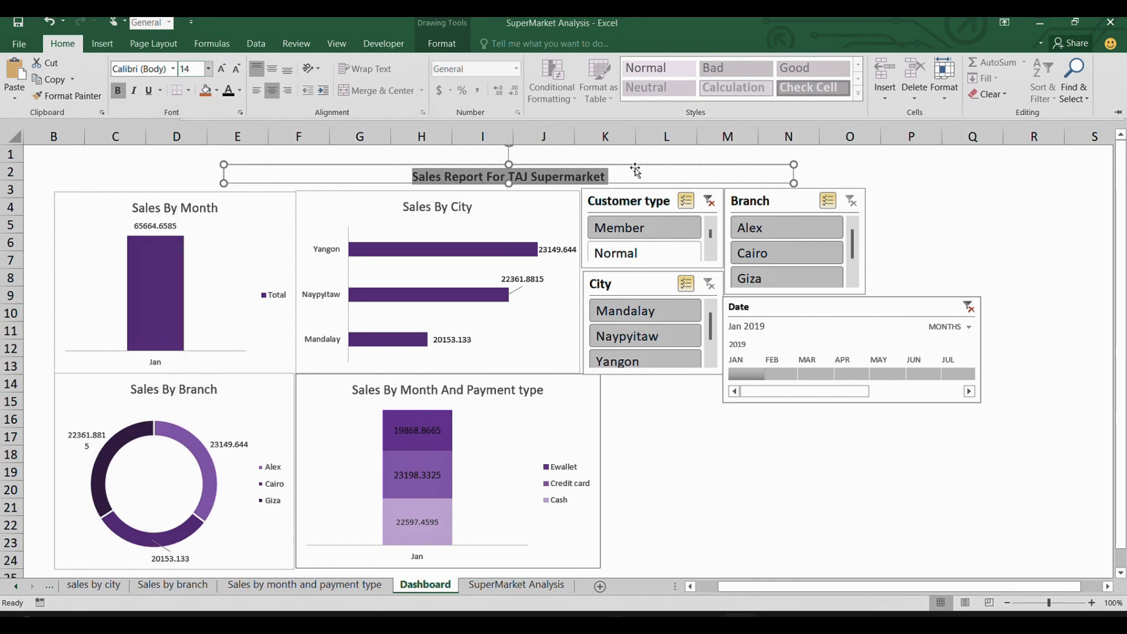
{"action": "key", "text": "ctrl+F1"}
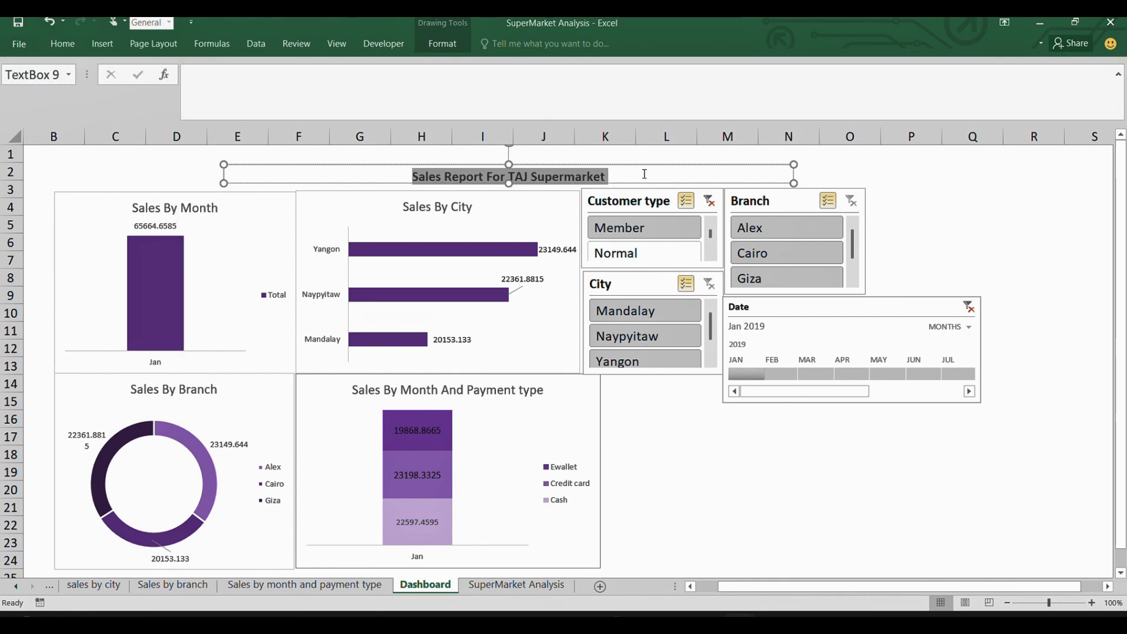
{"action": "left_click", "coordinate": [181, 185]}
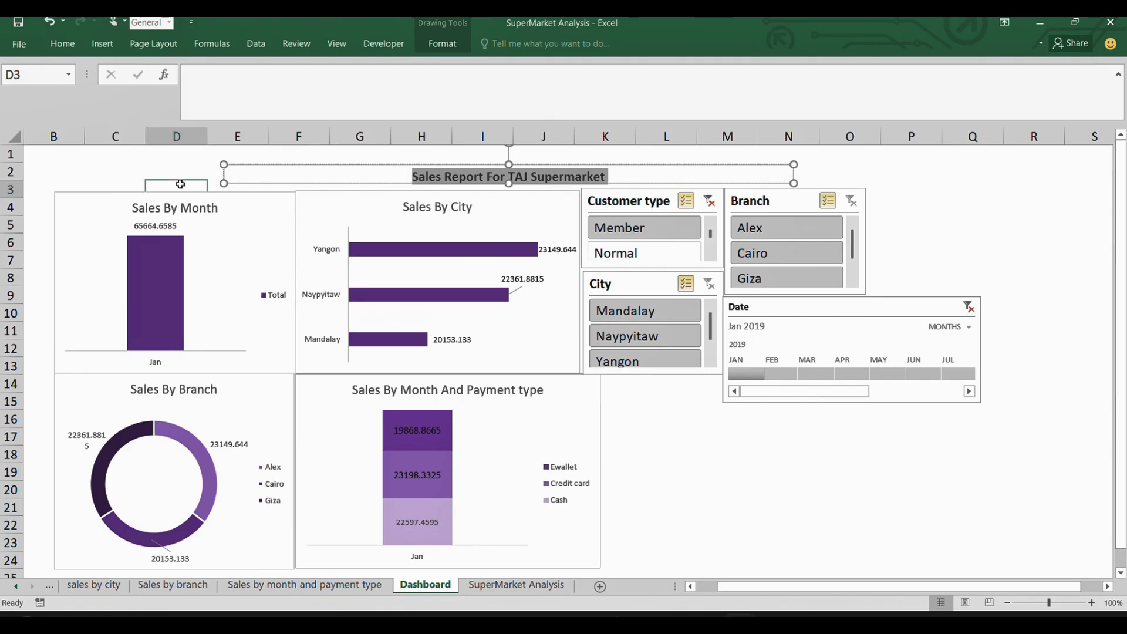
{"action": "left_click", "coordinate": [996, 528]}
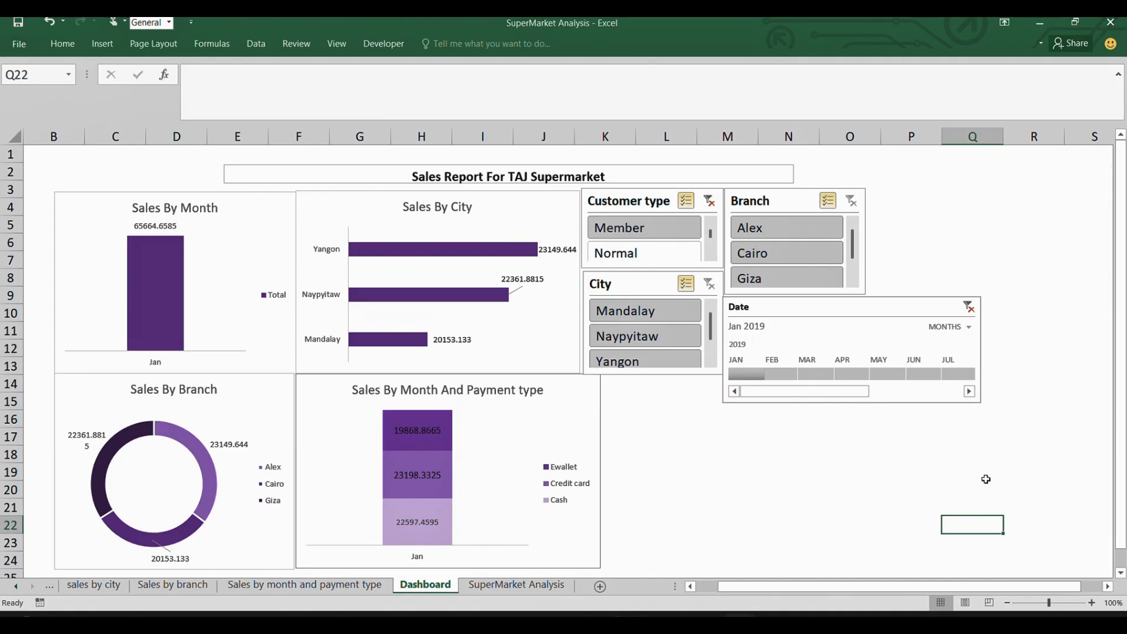
{"action": "left_click", "coordinate": [606, 414]}
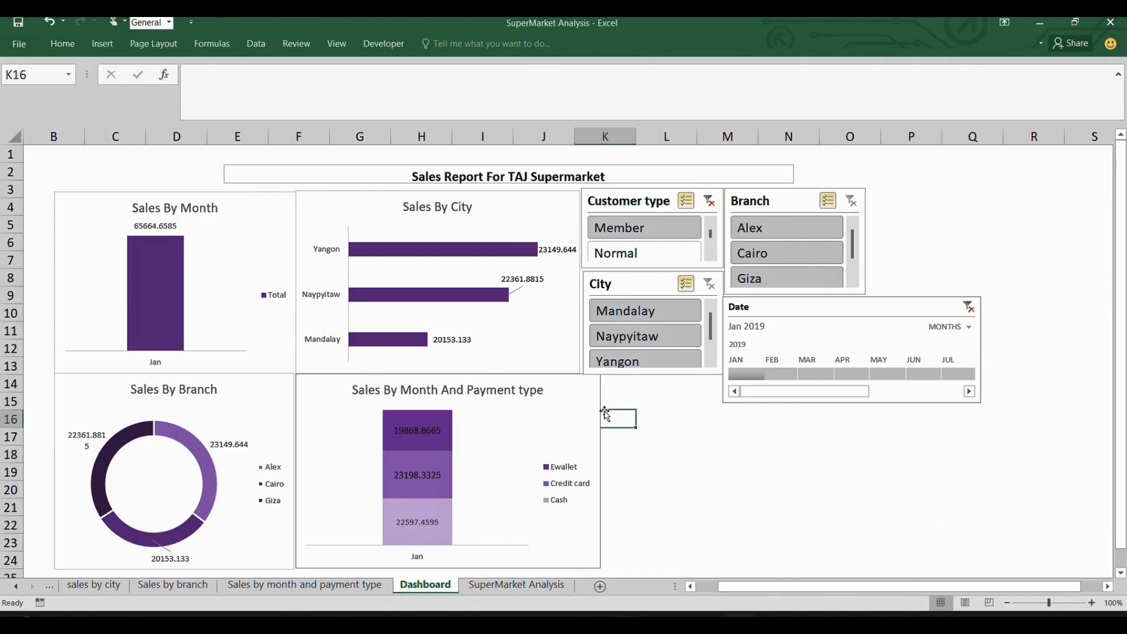
{"action": "left_click", "coordinate": [597, 411]}
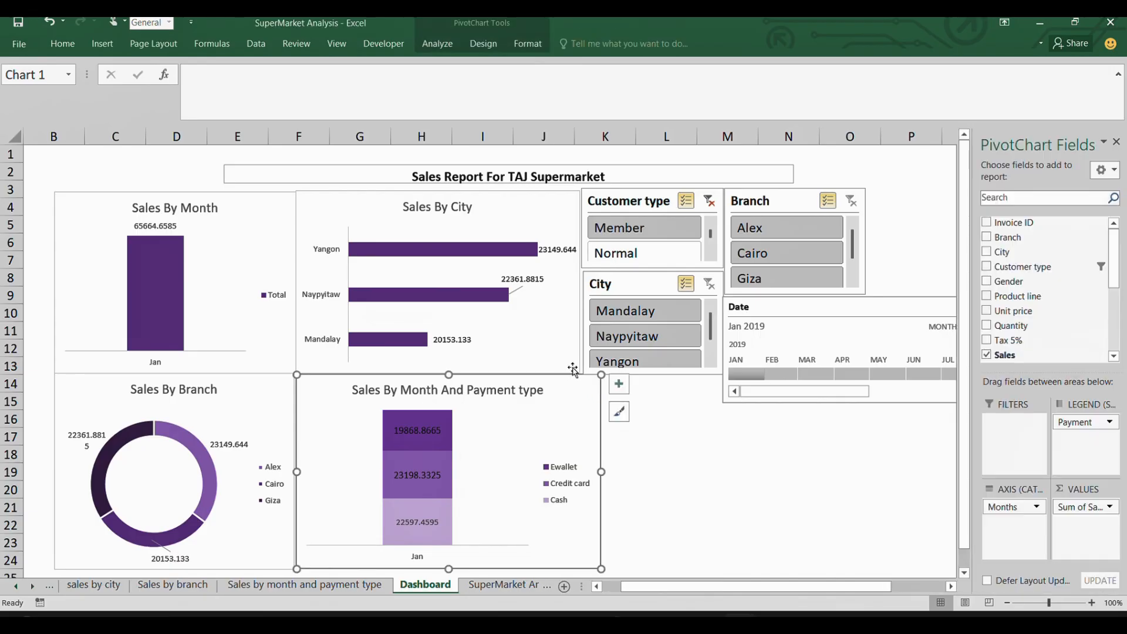
{"action": "left_click", "coordinate": [760, 526]}
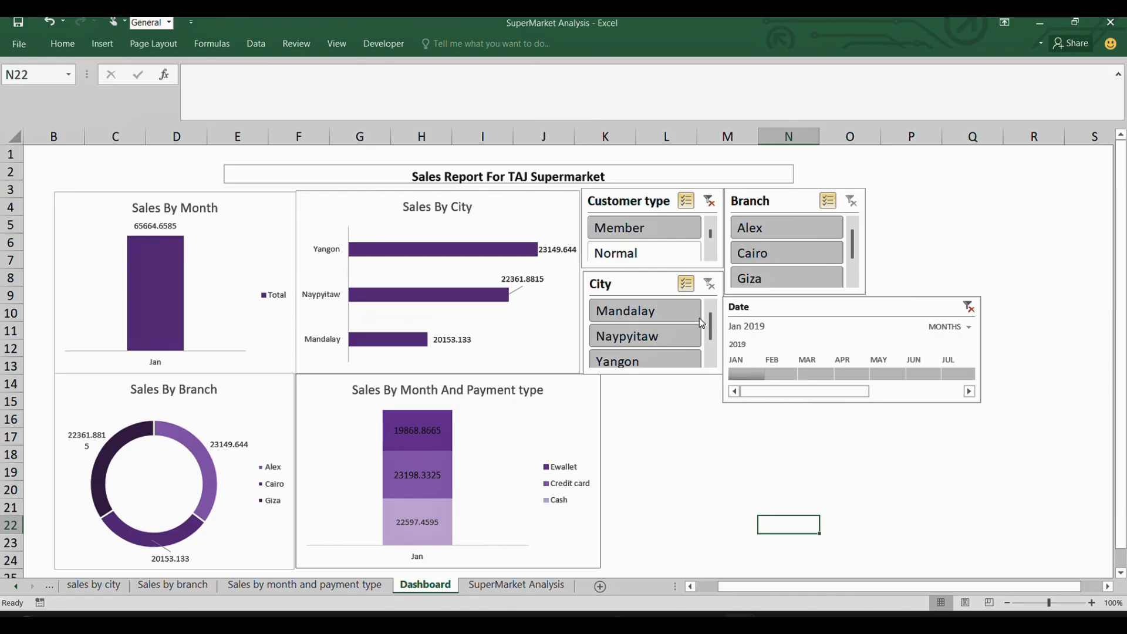
- Filter the dashboard charts to the city of Mandalay only, include both Member and Normal customers, and toggle the Giza branch
{"action": "left_click", "coordinate": [651, 349], "text": "ctrl"}
{"action": "left_click", "coordinate": [650, 355], "text": "ctrl"}
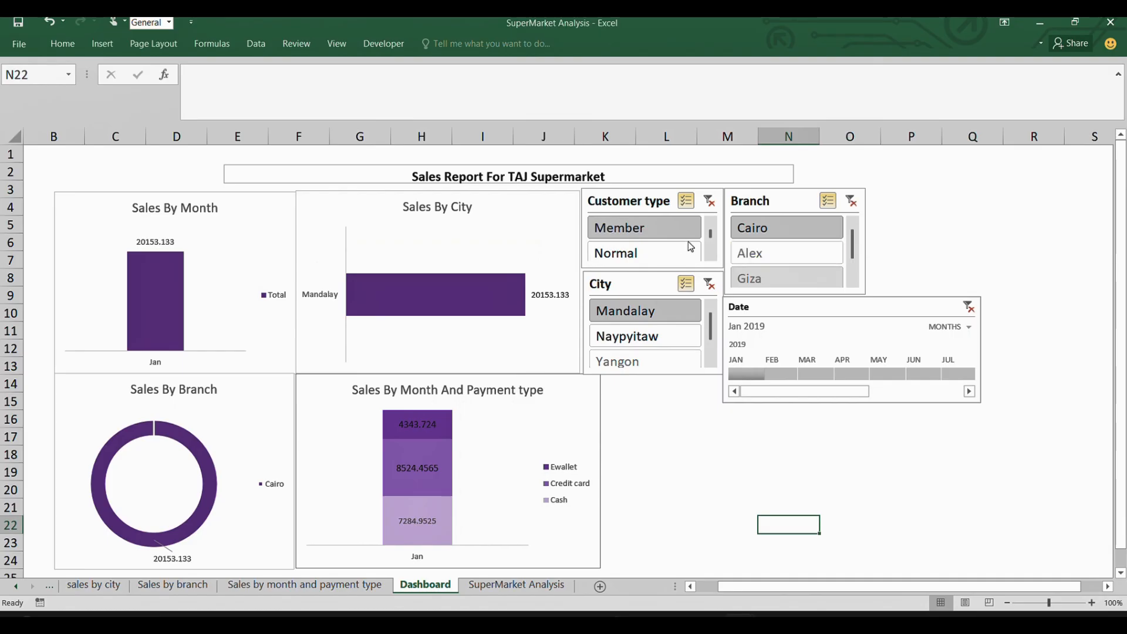
{"action": "left_click", "coordinate": [670, 232], "text": "ctrl"}
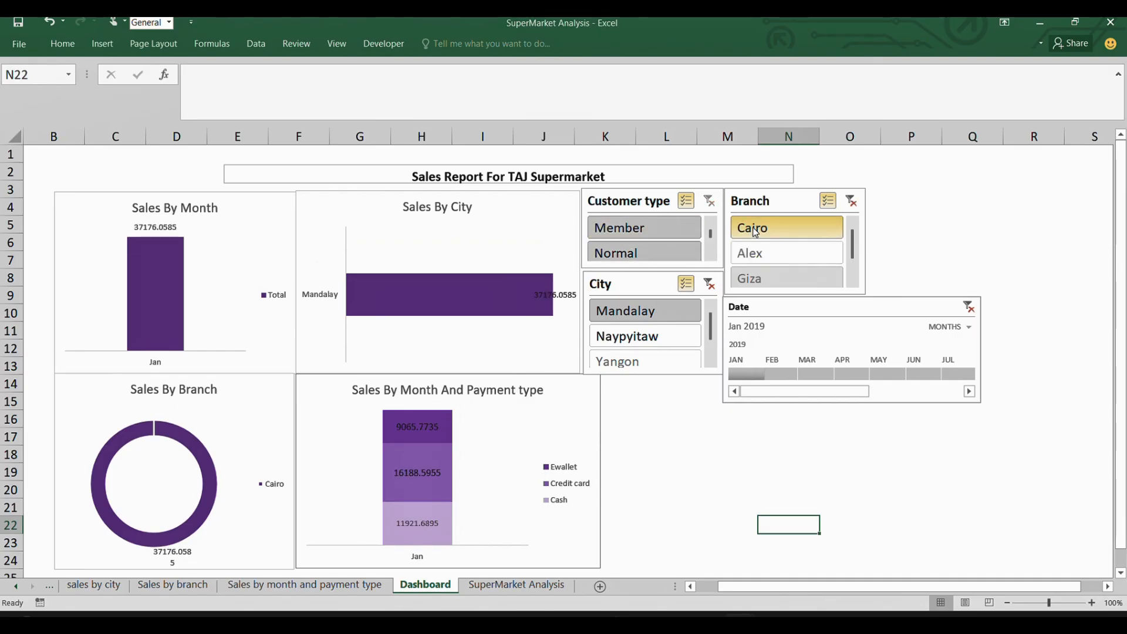
{"action": "left_click", "coordinate": [779, 277]}
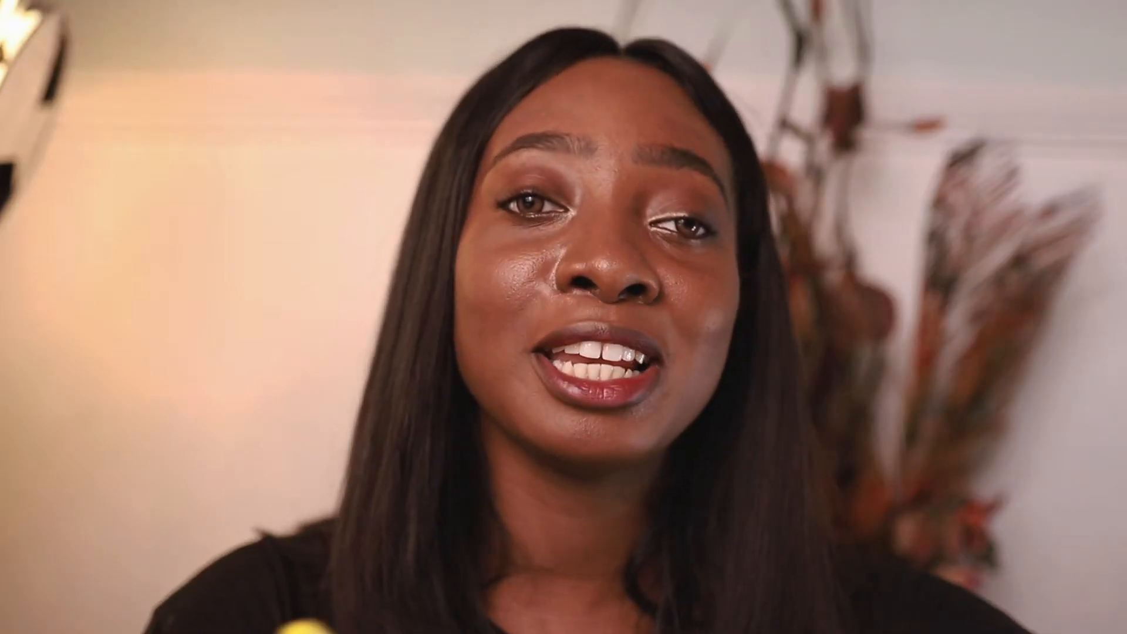